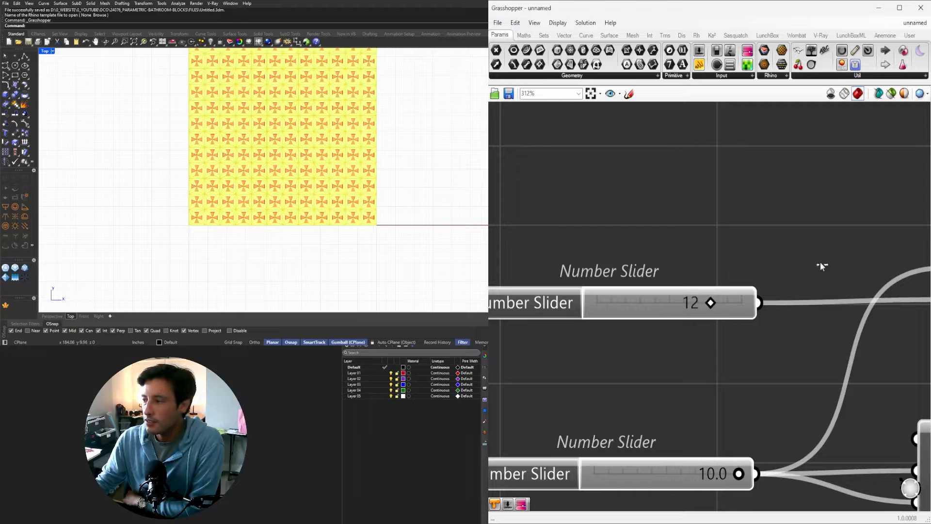
Step: Set the number slider driving the parameter of the uppermost colour gradient to 4.38
{"action": "scroll", "coordinate": [648, 281], "scroll_direction": "down", "scroll_amount": 10}
{"action": "right_click_drag", "start_coordinate": [755, 284], "coordinate": [552, 287]}
{"action": "scroll", "coordinate": [688, 293], "scroll_direction": "up", "scroll_amount": 5}
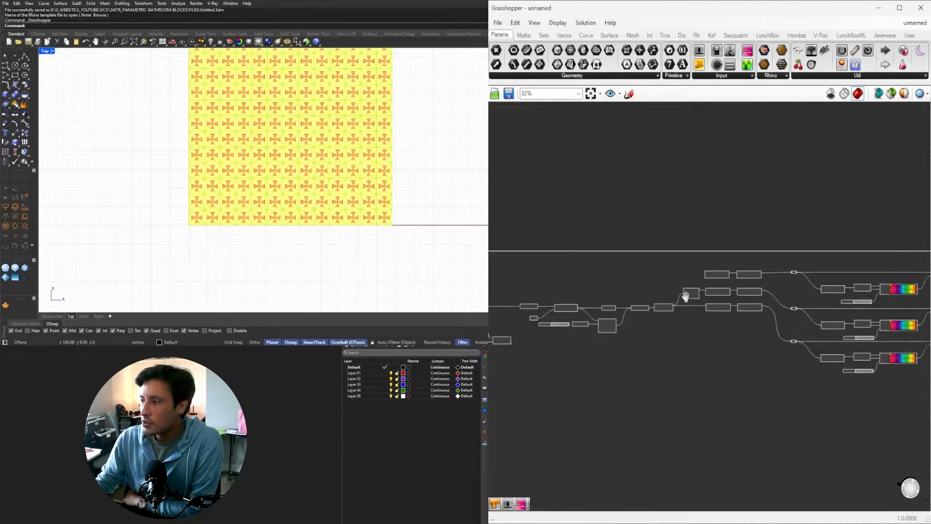
{"action": "scroll", "coordinate": [346, 129], "scroll_direction": "down", "scroll_amount": 1}
{"action": "scroll", "coordinate": [347, 130], "scroll_direction": "up", "scroll_amount": 8}
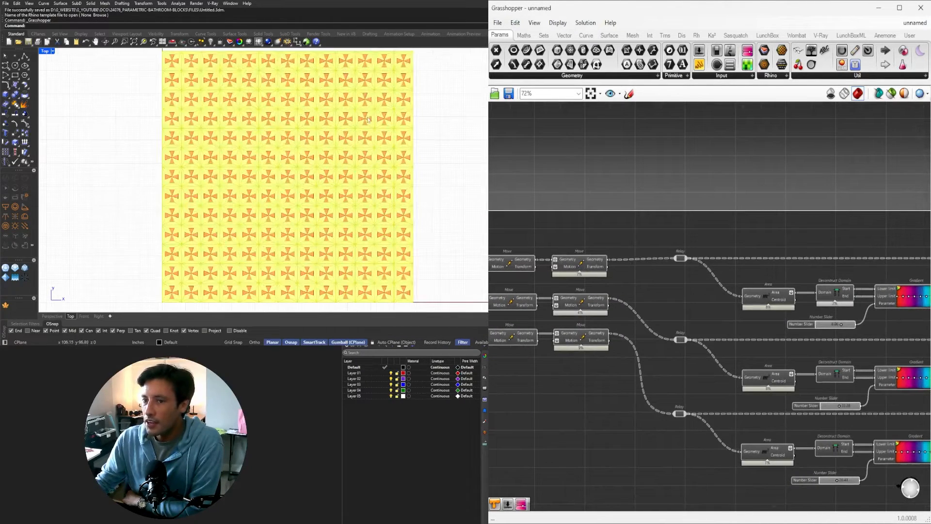
{"action": "scroll", "coordinate": [798, 298], "scroll_direction": "up", "scroll_amount": 4}
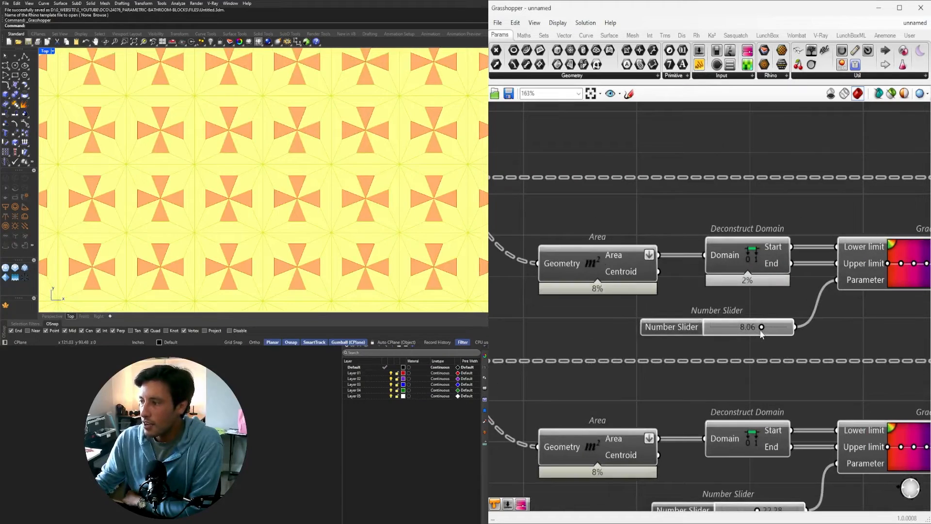
{"action": "mouse_move", "coordinate": [762, 328]}
{"action": "left_mouse_down"}
{"action": "mouse_move", "coordinate": [729, 328]}
{"action": "mouse_move", "coordinate": [754, 325]}
{"action": "mouse_move", "coordinate": [732, 316]}
{"action": "mouse_move", "coordinate": [748, 319]}
{"action": "left_mouse_up"}
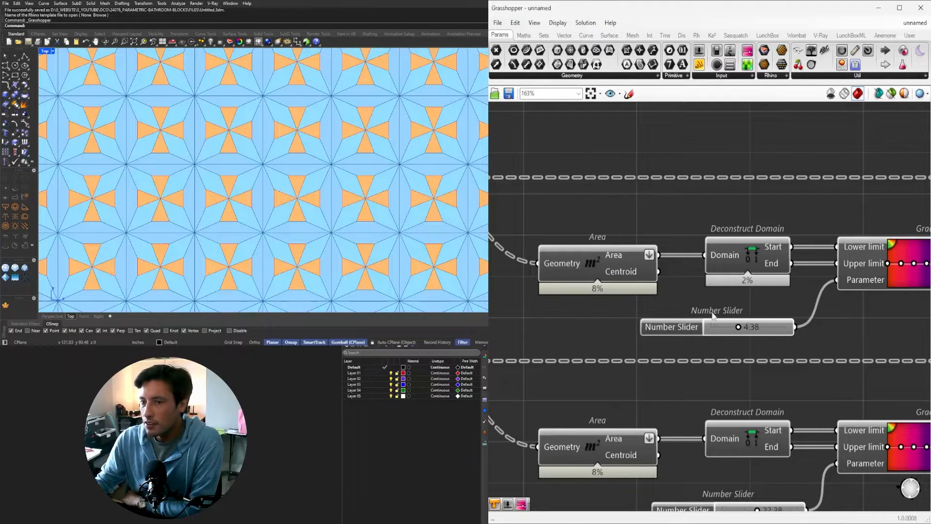
Step: Set the number slider feeding the Negative component below the Rectangle to 1.969
{"action": "scroll", "coordinate": [713, 315], "scroll_direction": "down", "scroll_amount": 6}
{"action": "scroll", "coordinate": [670, 320], "scroll_direction": "up", "scroll_amount": 5}
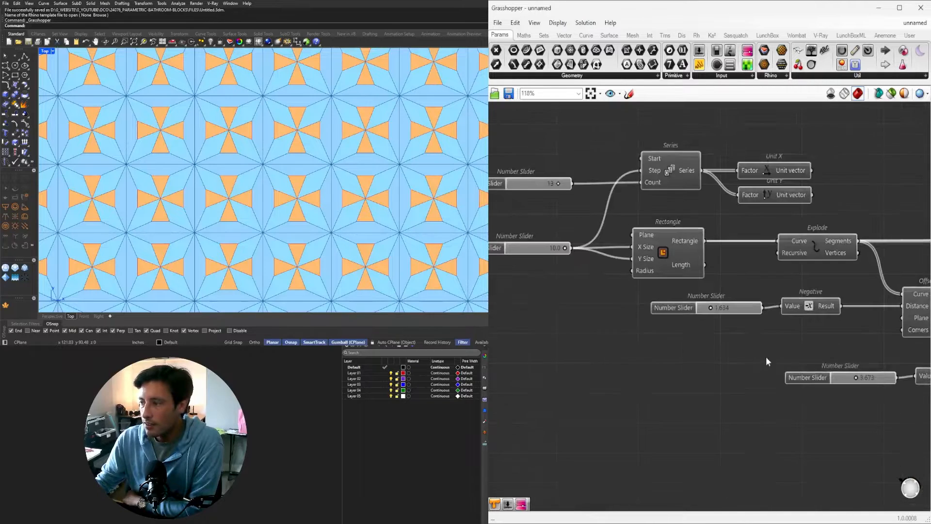
{"action": "scroll", "coordinate": [694, 339], "scroll_direction": "up", "scroll_amount": 8}
{"action": "left_click_drag", "start_coordinate": [684, 342], "coordinate": [690, 342]}
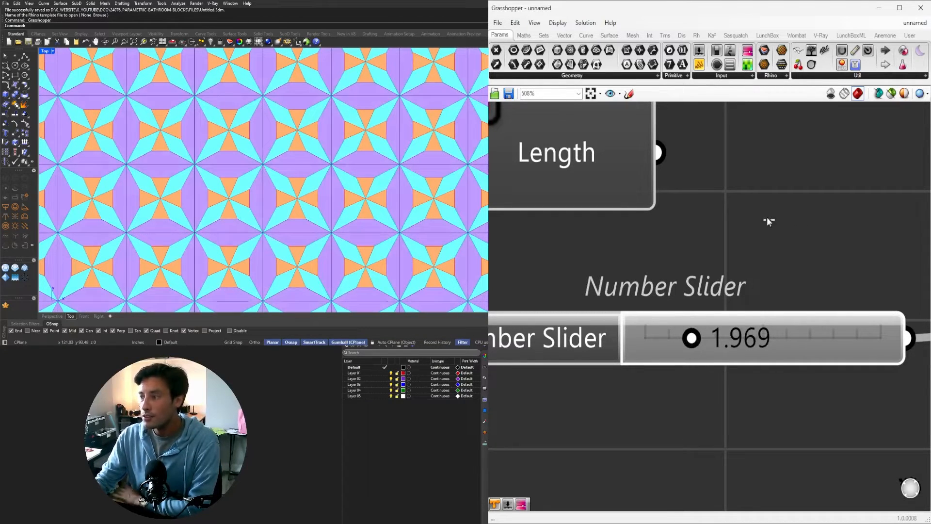
Step: Select the three relay, area and gradient colouring branches at the end of the definition and hide their preview
{"action": "scroll", "coordinate": [771, 224], "scroll_direction": "down", "scroll_amount": 12}
{"action": "right_click_drag", "start_coordinate": [707, 299], "coordinate": [516, 324]}
{"action": "scroll", "coordinate": [584, 319], "scroll_direction": "down", "scroll_amount": 1}
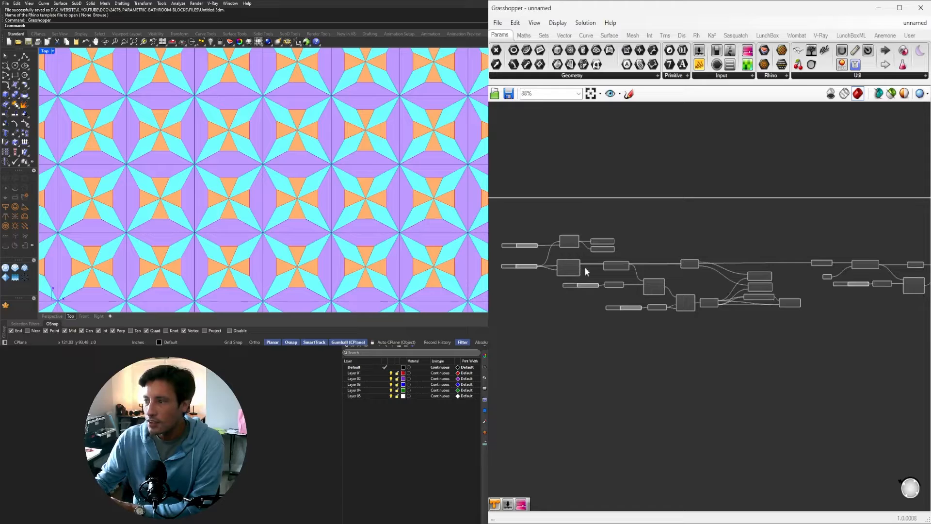
{"action": "right_click_drag", "start_coordinate": [786, 345], "coordinate": [701, 302]}
{"action": "scroll", "coordinate": [689, 308], "scroll_direction": "down", "scroll_amount": 2}
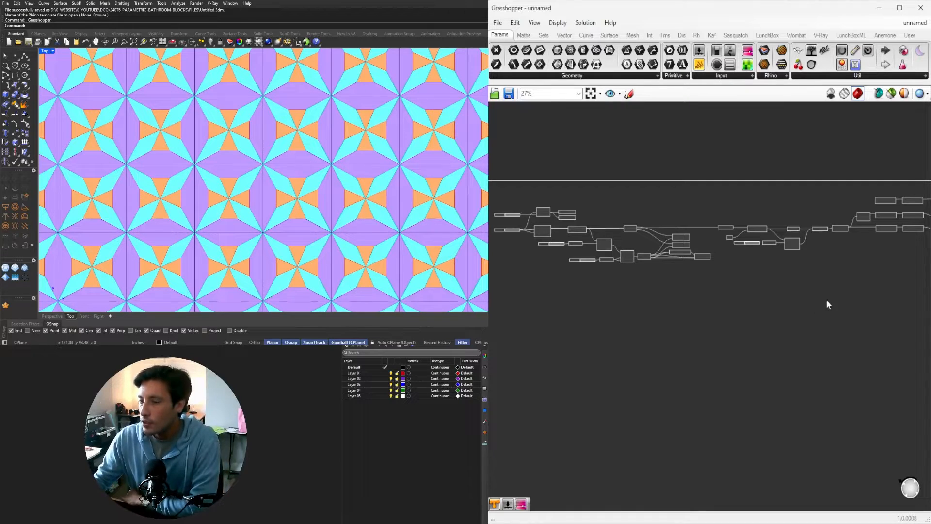
{"action": "right_click_drag", "start_coordinate": [826, 299], "coordinate": [553, 311]}
{"action": "scroll", "coordinate": [802, 239], "scroll_direction": "up", "scroll_amount": 6}
{"action": "scroll", "coordinate": [787, 248], "scroll_direction": "down", "scroll_amount": 3}
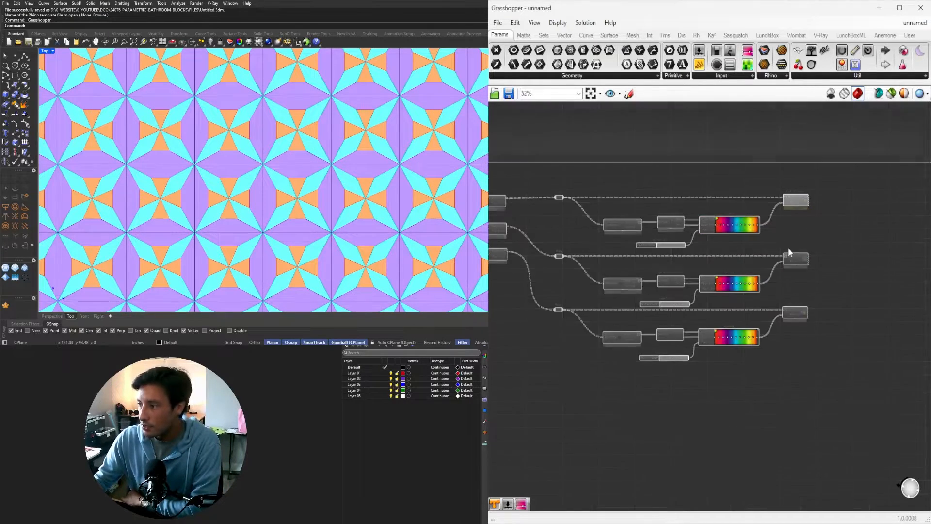
{"action": "scroll", "coordinate": [787, 248], "scroll_direction": "down", "scroll_amount": 2}
{"action": "left_click_drag", "start_coordinate": [877, 354], "coordinate": [685, 149]}
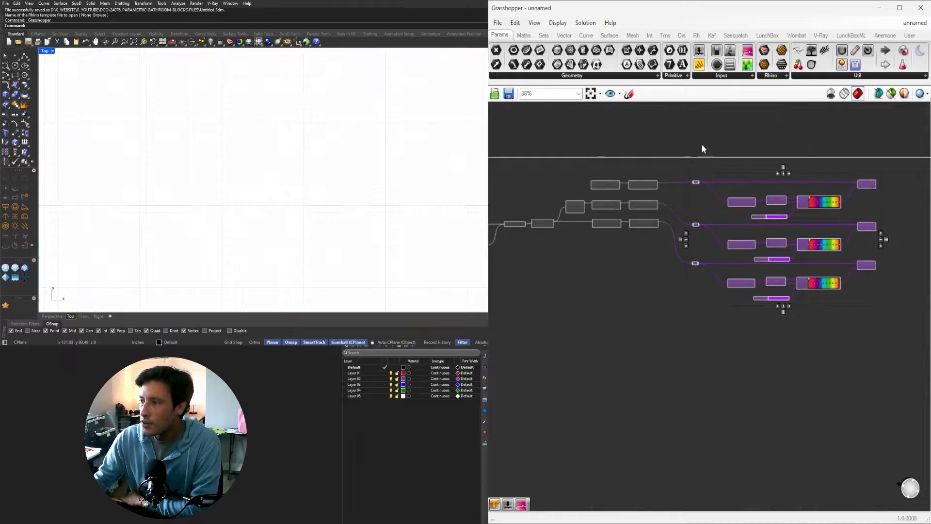
Step: Turn on the preview of the upper Move component that feeds the first relay
{"action": "scroll", "coordinate": [649, 183], "scroll_direction": "up", "scroll_amount": 5}
{"action": "left_click_drag", "start_coordinate": [676, 220], "coordinate": [641, 160]}
{"action": "middle_click", "coordinate": [642, 162]}
{"action": "left_click", "coordinate": [658, 141]}
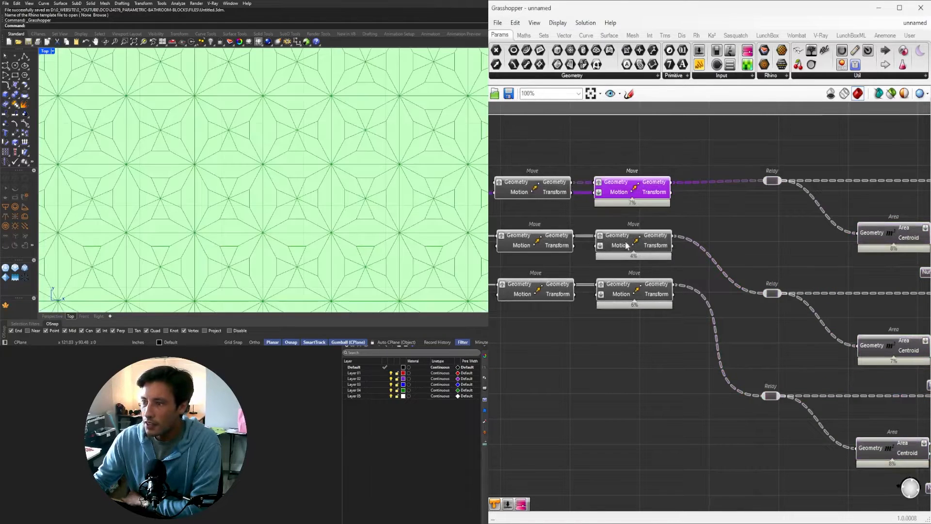
Step: Switch the geometry preview from the upper Move component to the middle Move component that feeds the second relay
{"action": "left_click", "coordinate": [693, 234]}
{"action": "left_click_drag", "start_coordinate": [694, 209], "coordinate": [643, 166]}
{"action": "middle_click", "coordinate": [663, 164]}
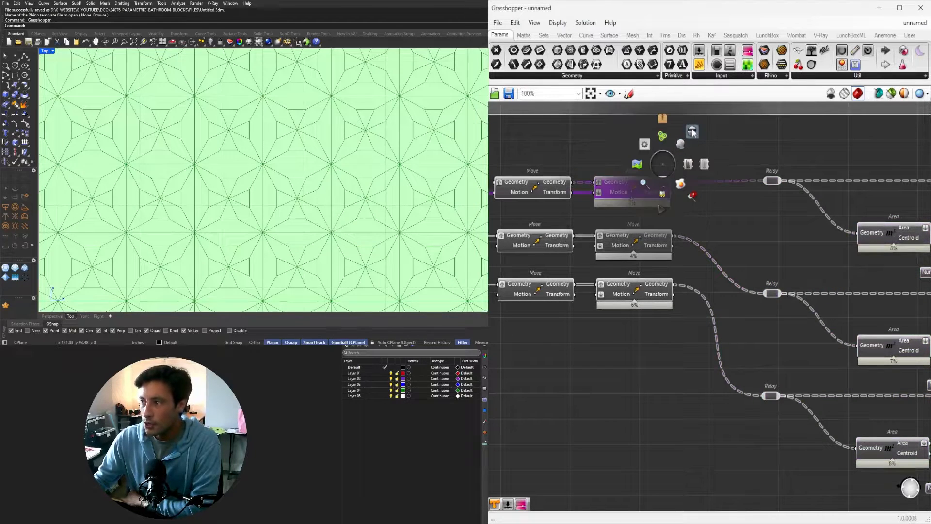
{"action": "left_click", "coordinate": [691, 131]}
{"action": "left_click_drag", "start_coordinate": [720, 247], "coordinate": [638, 235]}
{"action": "scroll", "coordinate": [648, 226], "scroll_direction": "up", "scroll_amount": 1}
{"action": "middle_click", "coordinate": [649, 228]}
{"action": "left_click", "coordinate": [664, 208]}
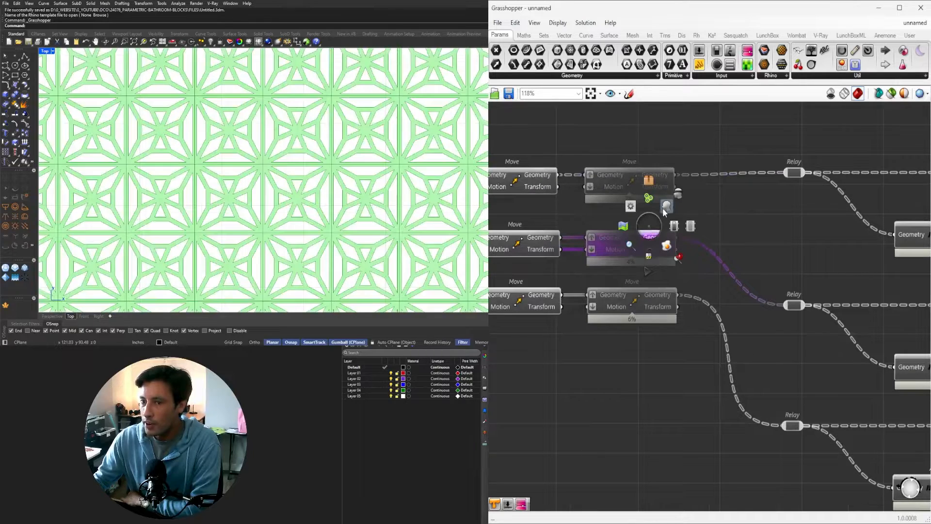
Step: Turn on the preview of the lower Move component feeding the third relay and hide the middle one
{"action": "left_click", "coordinate": [658, 343]}
{"action": "scroll", "coordinate": [362, 145], "scroll_direction": "down", "scroll_amount": 3}
{"action": "left_click", "coordinate": [642, 297]}
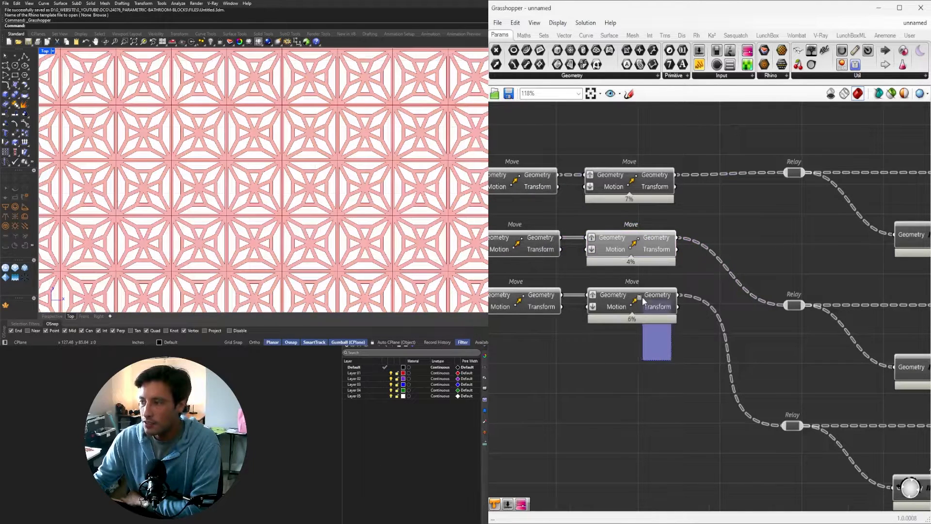
{"action": "middle_click", "coordinate": [643, 294]}
{"action": "left_click", "coordinate": [664, 276]}
{"action": "left_click_drag", "start_coordinate": [696, 260], "coordinate": [655, 216]}
{"action": "middle_click", "coordinate": [654, 217]}
{"action": "left_click", "coordinate": [684, 184]}
Step: Examine the repeating frame pattern in the Top view, both up close and as a whole
{"action": "scroll", "coordinate": [261, 142], "scroll_direction": "up", "scroll_amount": 5}
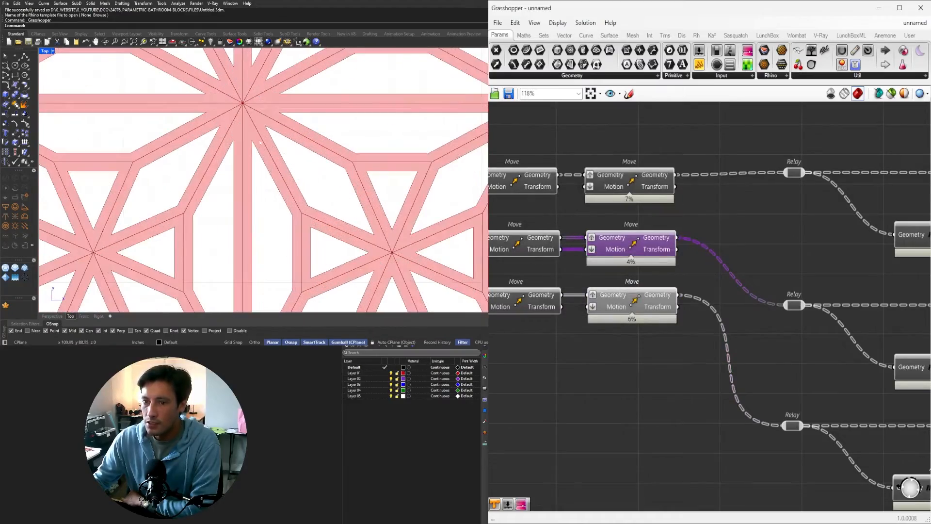
{"action": "scroll", "coordinate": [342, 192], "scroll_direction": "down", "scroll_amount": 8}
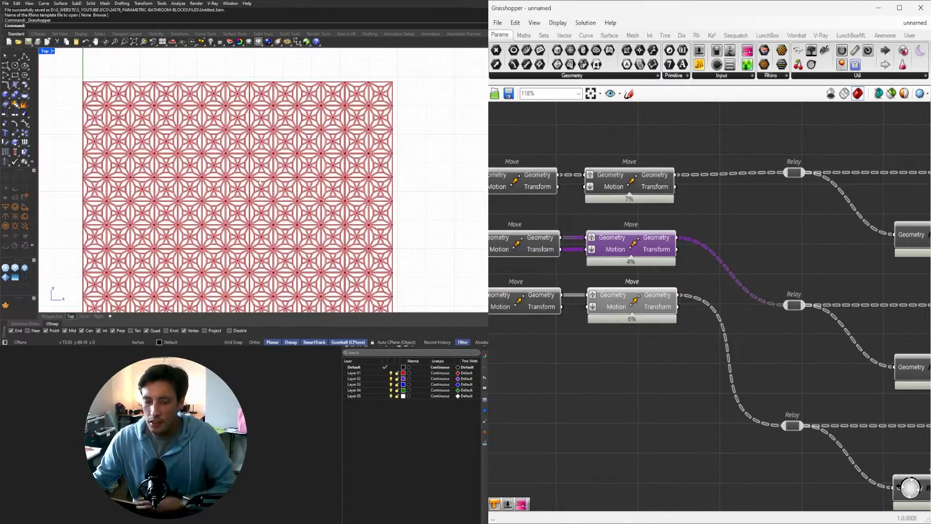
{"action": "right_click_drag", "start_coordinate": [265, 171], "coordinate": [313, 126]}
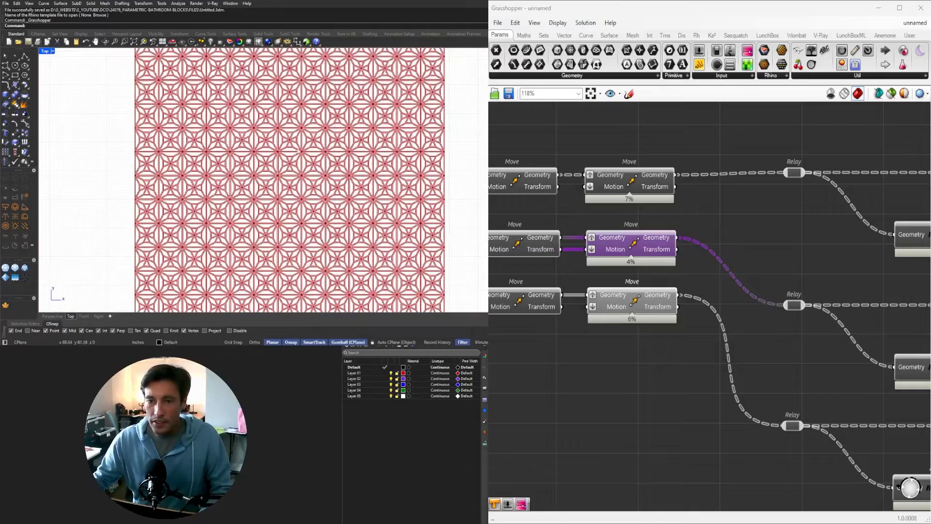
{"action": "scroll", "coordinate": [299, 125], "scroll_direction": "up", "scroll_amount": 5}
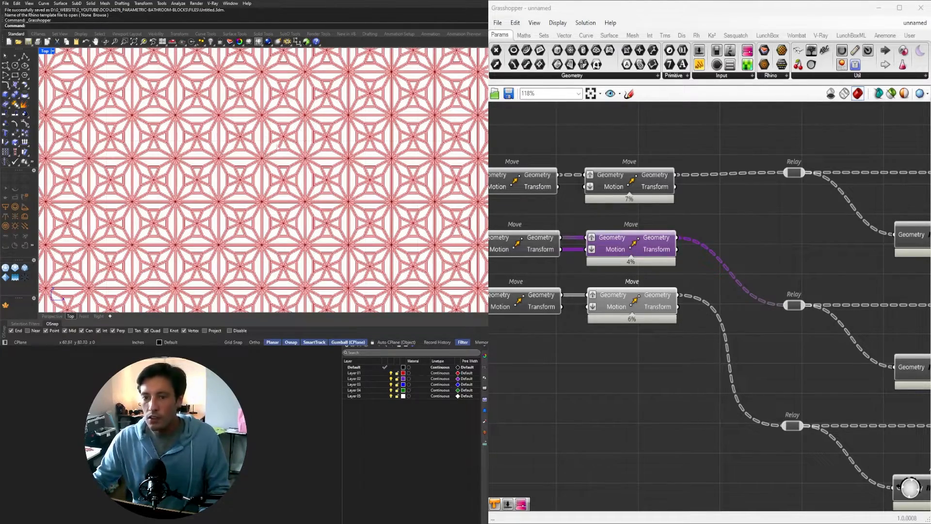
{"action": "scroll", "coordinate": [265, 159], "scroll_direction": "down", "scroll_amount": 3}
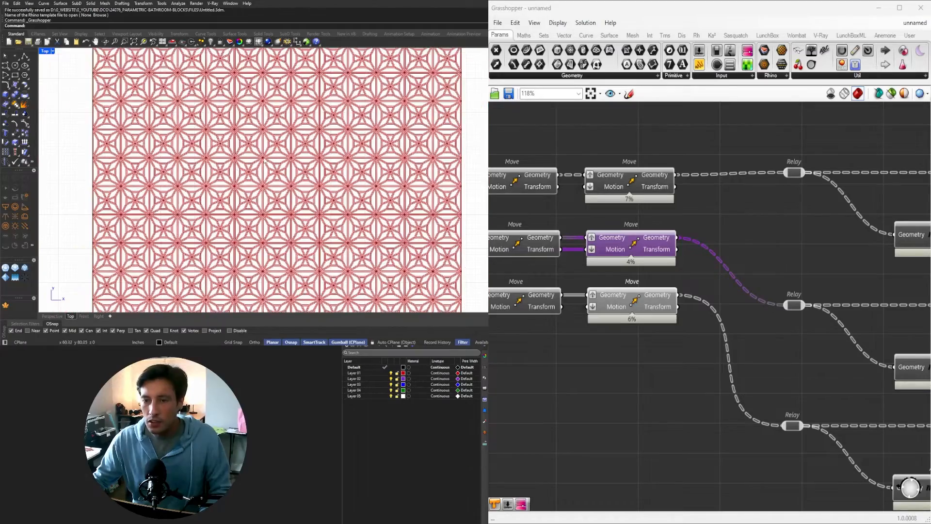
{"action": "scroll", "coordinate": [266, 160], "scroll_direction": "down", "scroll_amount": 2}
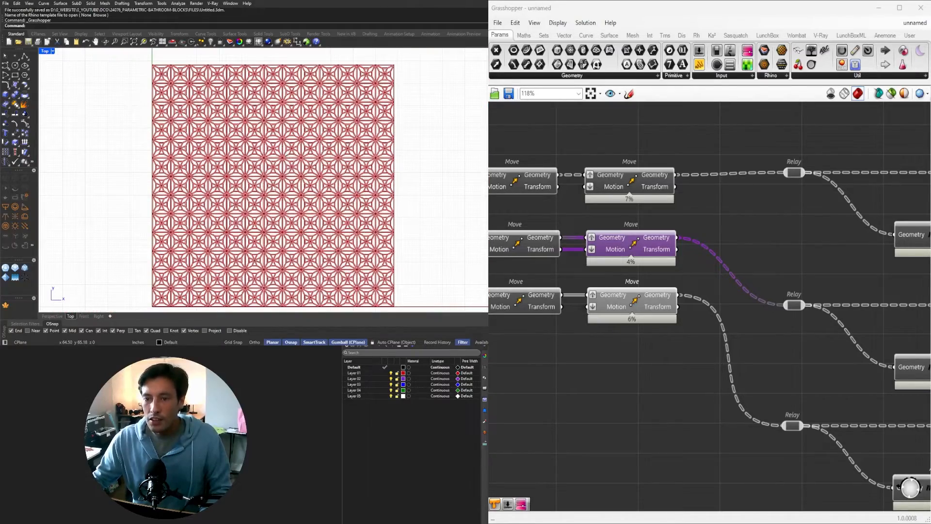
{"action": "scroll", "coordinate": [273, 187], "scroll_direction": "up", "scroll_amount": 2}
{"action": "scroll", "coordinate": [273, 187], "scroll_direction": "down", "scroll_amount": 2}
{"action": "right_click_drag", "start_coordinate": [285, 193], "coordinate": [284, 182]}
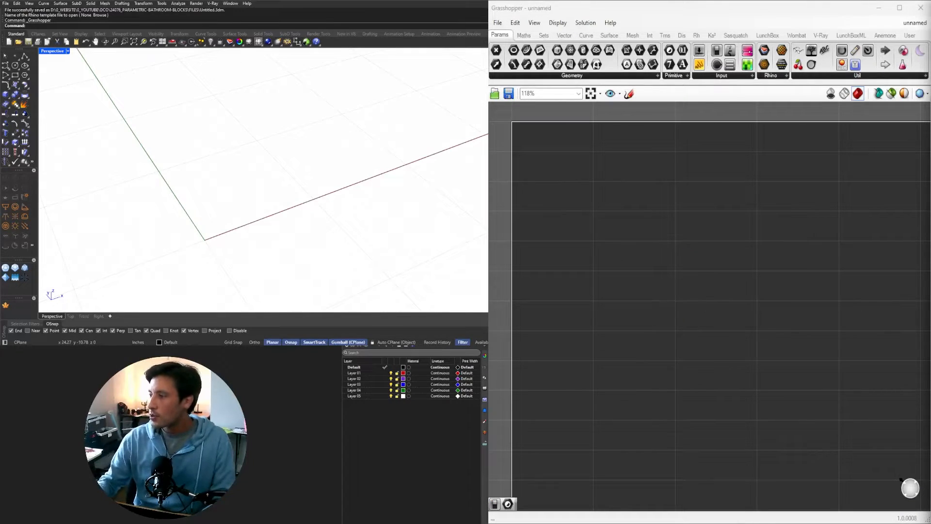
Step: Add a Rectangle component to the empty canvas and move it aside to leave room for its inputs
{"action": "right_click_drag", "start_coordinate": [233, 226], "coordinate": [248, 214]}
{"action": "double_click", "coordinate": [655, 224]}
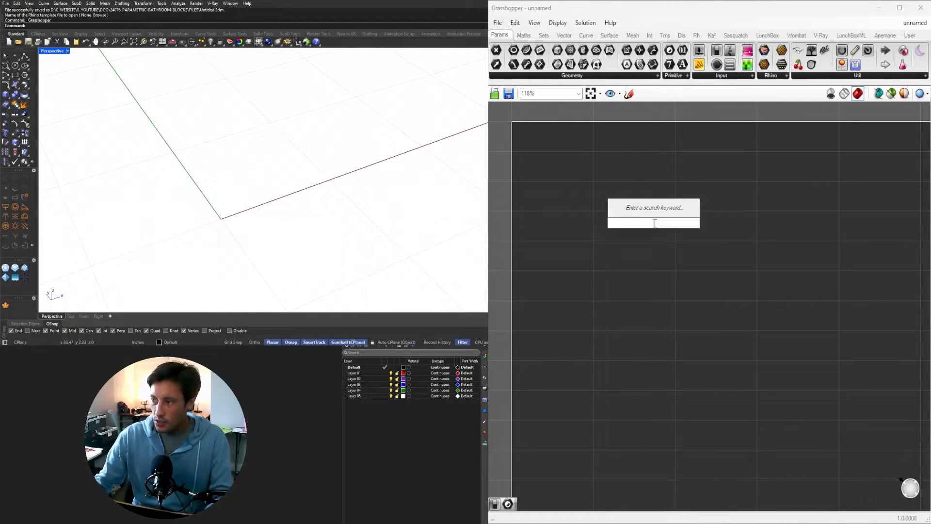
{"action": "type", "text": "rect"}
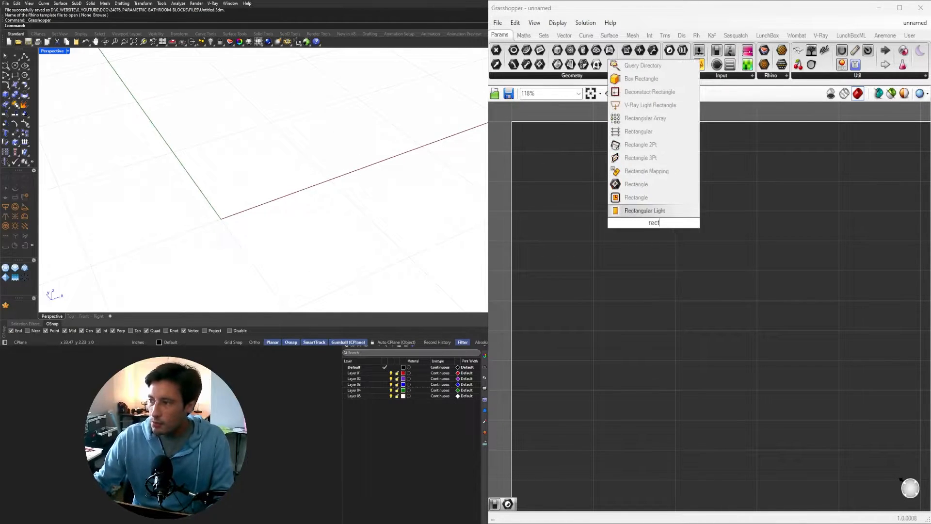
{"action": "left_click", "coordinate": [644, 197]}
{"action": "left_click_drag", "start_coordinate": [651, 224], "coordinate": [777, 246]}
Step: Add a number slider with the value 5.5 and place it in front of the Rectangle component's inputs
{"action": "scroll", "coordinate": [288, 202], "scroll_direction": "up", "scroll_amount": 5}
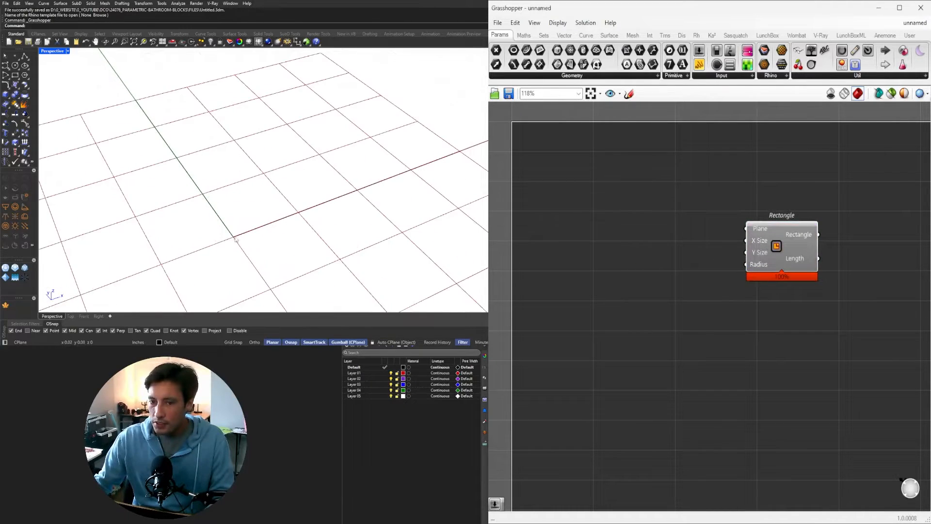
{"action": "scroll", "coordinate": [232, 230], "scroll_direction": "down", "scroll_amount": 3}
{"action": "double_click", "coordinate": [706, 249]}
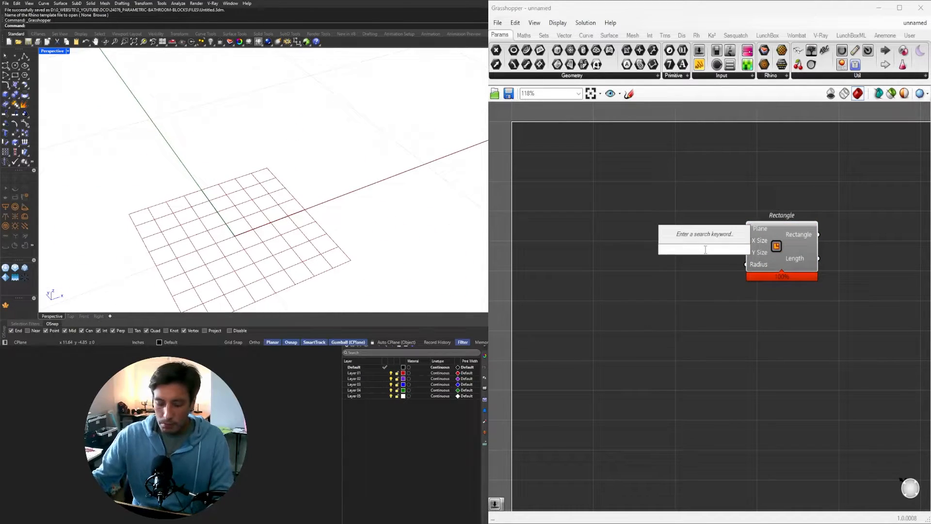
{"action": "type", "text": "9"}
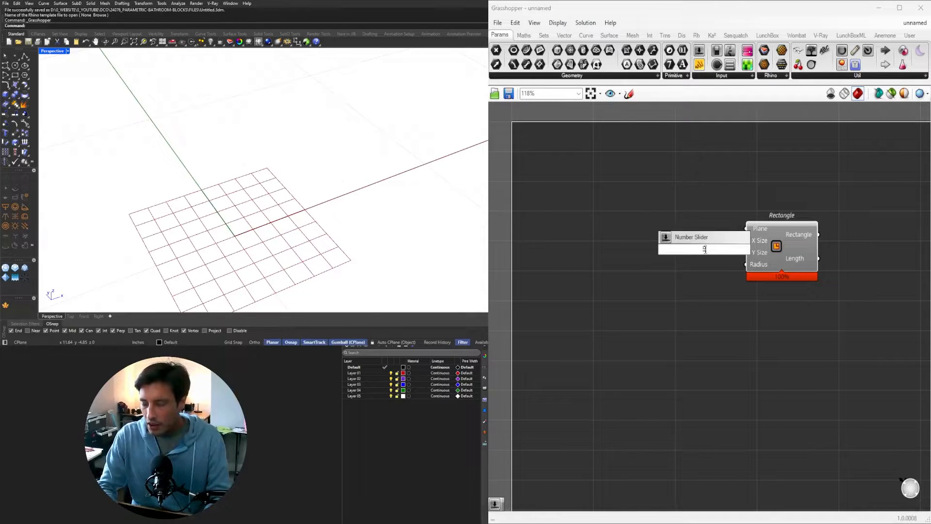
{"action": "type", "text": ".5"}
{"action": "key", "text": "Return"}
{"action": "scroll", "coordinate": [685, 201], "scroll_direction": "up", "scroll_amount": 3}
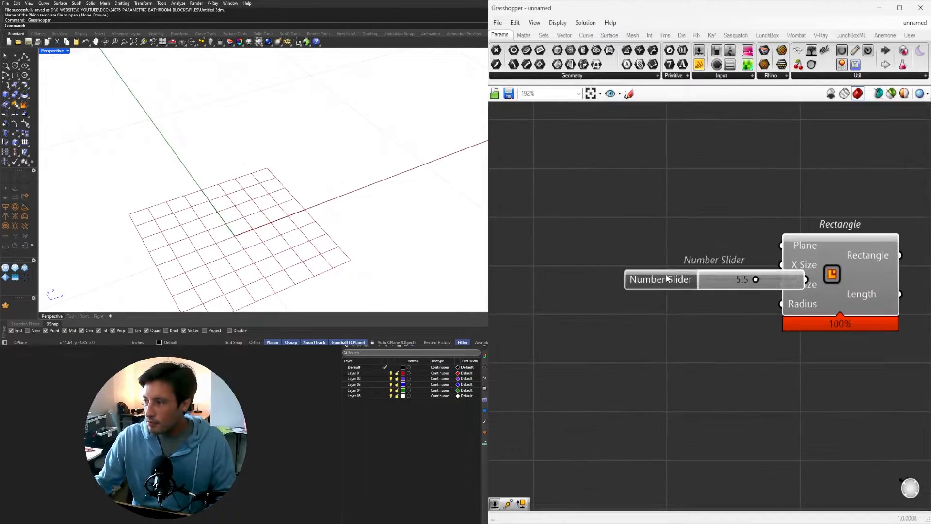
{"action": "left_click_drag", "start_coordinate": [667, 274], "coordinate": [606, 270]}
Step: Wire the number slider to the Rectangle's X Size and Y Size and set it to 6.7
{"action": "left_click_drag", "start_coordinate": [745, 267], "coordinate": [781, 285]}
{"action": "scroll", "coordinate": [737, 246], "scroll_direction": "down", "scroll_amount": 4}
{"action": "left_click_drag", "start_coordinate": [735, 240], "coordinate": [782, 239]}
{"action": "scroll", "coordinate": [667, 233], "scroll_direction": "up", "scroll_amount": 6}
{"action": "left_click_drag", "start_coordinate": [667, 231], "coordinate": [688, 232]}
{"action": "scroll", "coordinate": [689, 232], "scroll_direction": "down", "scroll_amount": 8}
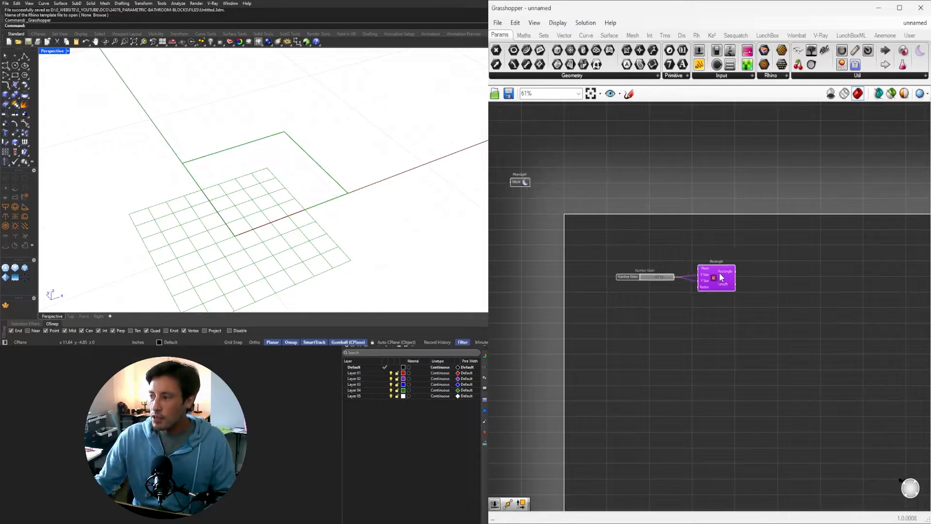
{"action": "scroll", "coordinate": [312, 176], "scroll_direction": "up", "scroll_amount": 5}
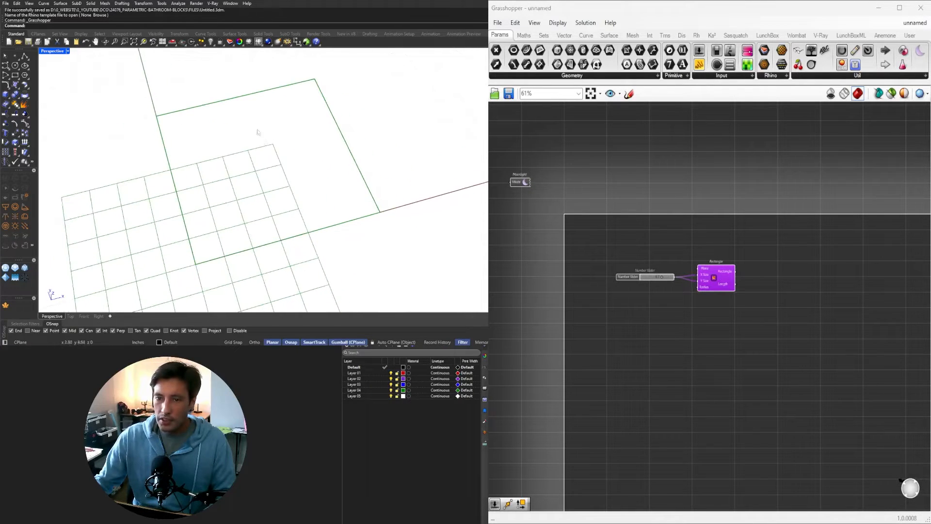
{"action": "scroll", "coordinate": [240, 243], "scroll_direction": "down", "scroll_amount": 7}
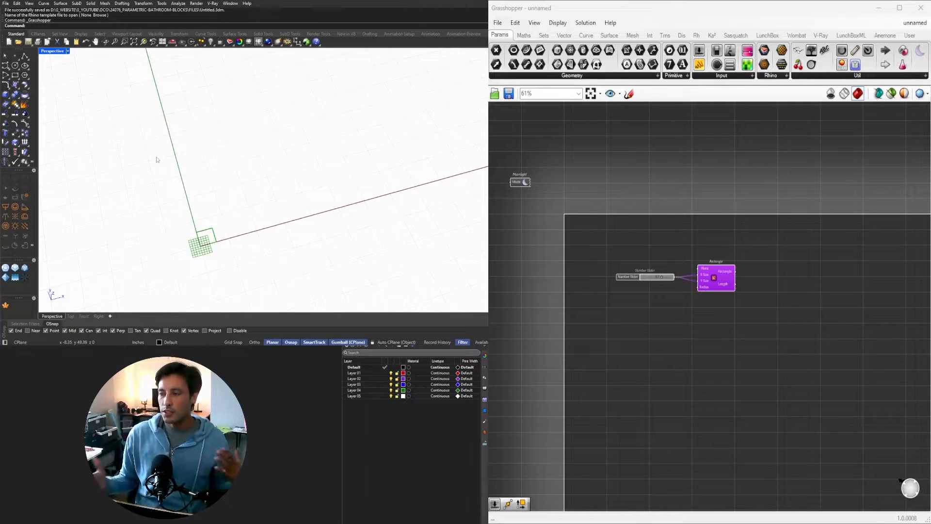
{"action": "scroll", "coordinate": [730, 293], "scroll_direction": "up", "scroll_amount": 5}
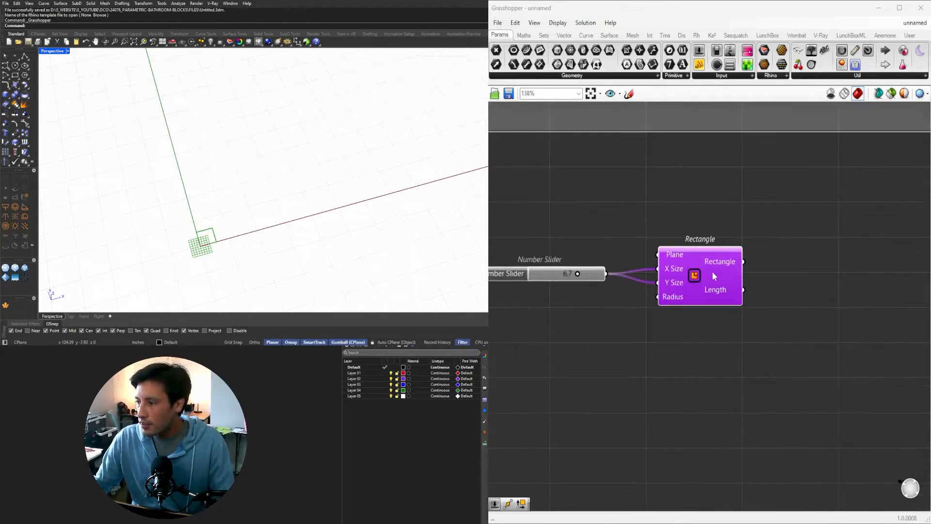
{"action": "double_click", "coordinate": [753, 252]}
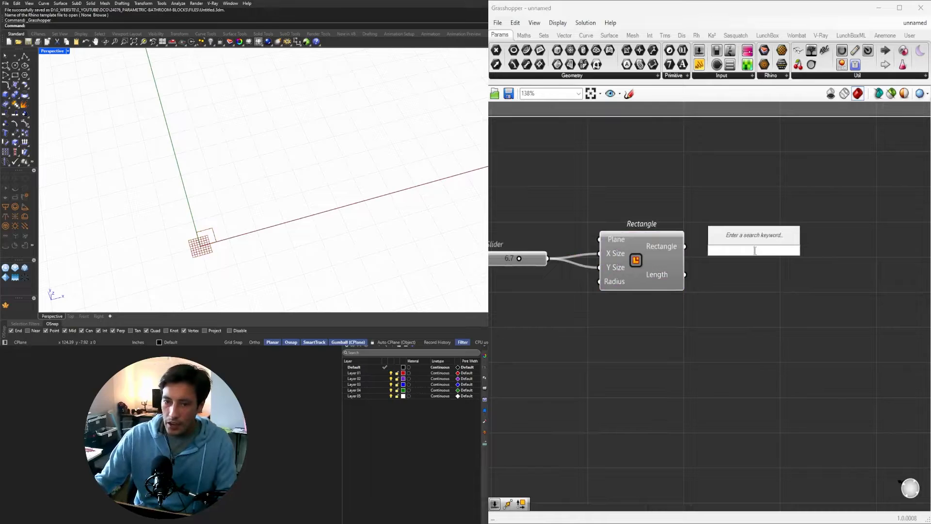
{"action": "left_click", "coordinate": [660, 265]}
{"action": "right_click_drag", "start_coordinate": [738, 286], "coordinate": [715, 247]}
{"action": "double_click", "coordinate": [774, 241]}
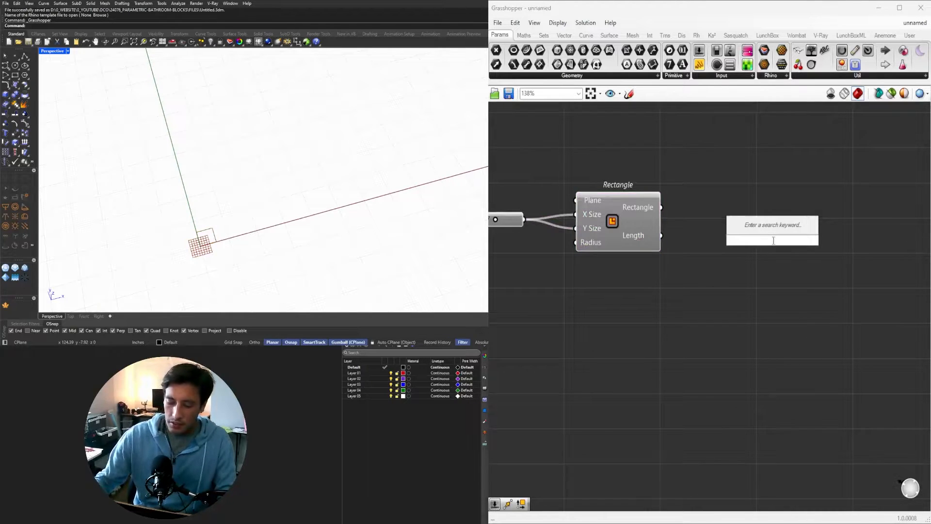
{"action": "left_click", "coordinate": [707, 271]}
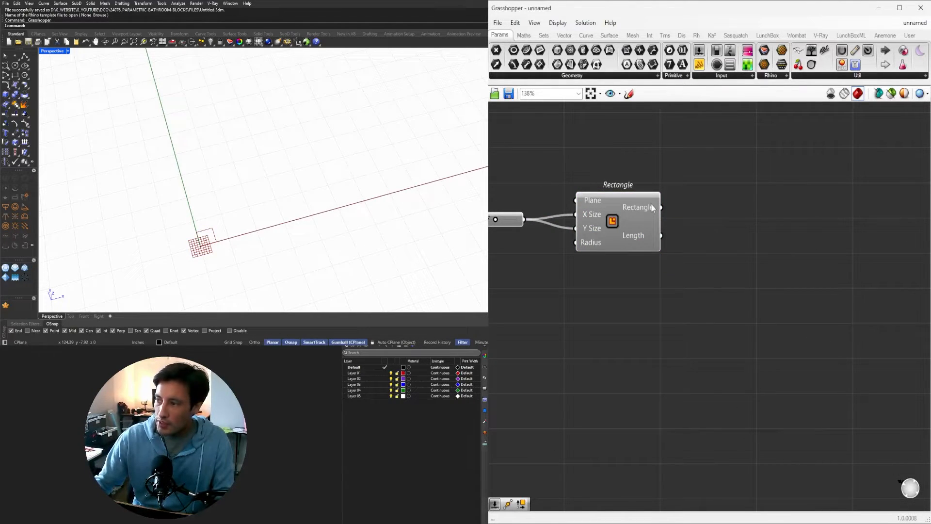
{"action": "mouse_move", "coordinate": [650, 208]}
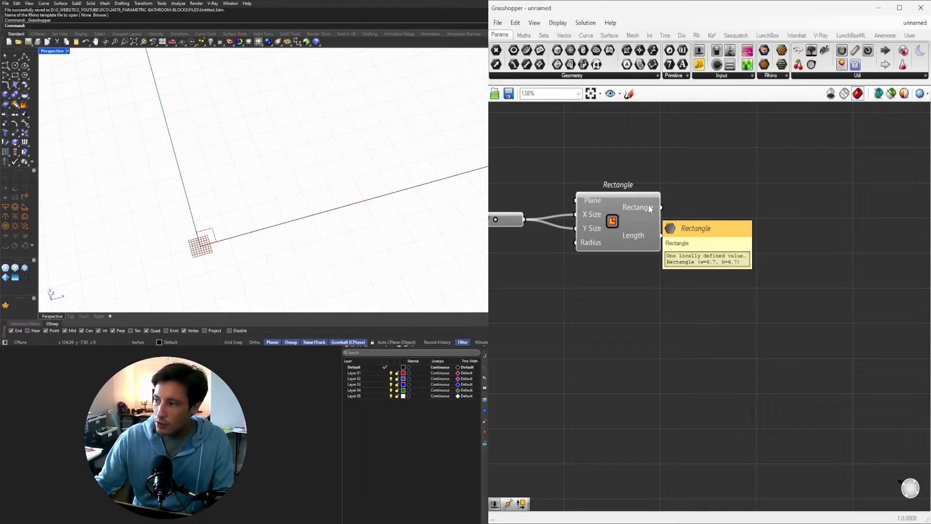
Step: Add an Explode component beside the Rectangle component and wire the Rectangle output to its Curve input
{"action": "double_click", "coordinate": [761, 223]}
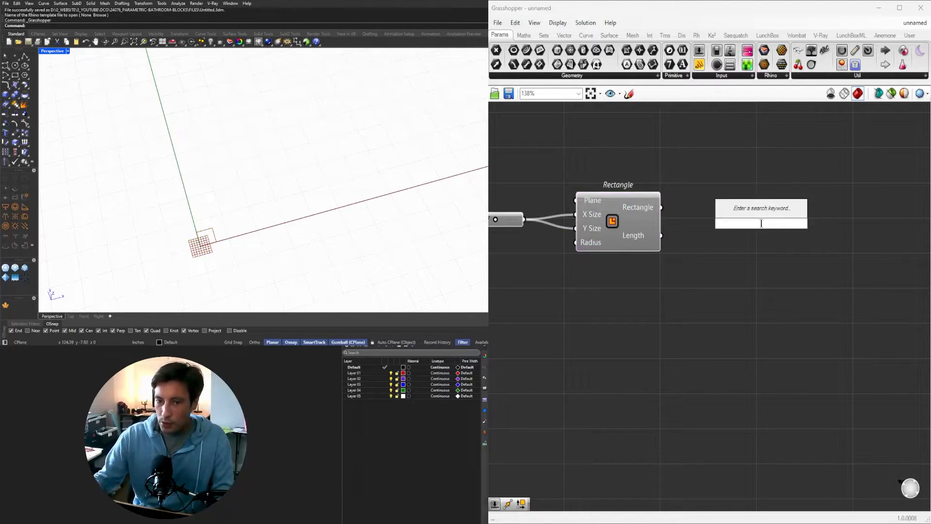
{"action": "type", "text": "0"}
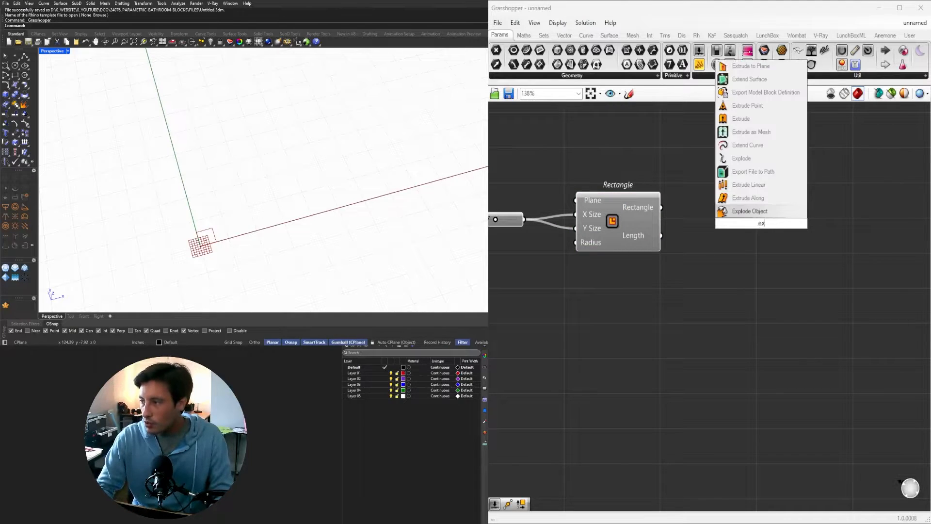
{"action": "left_click", "coordinate": [742, 198]}
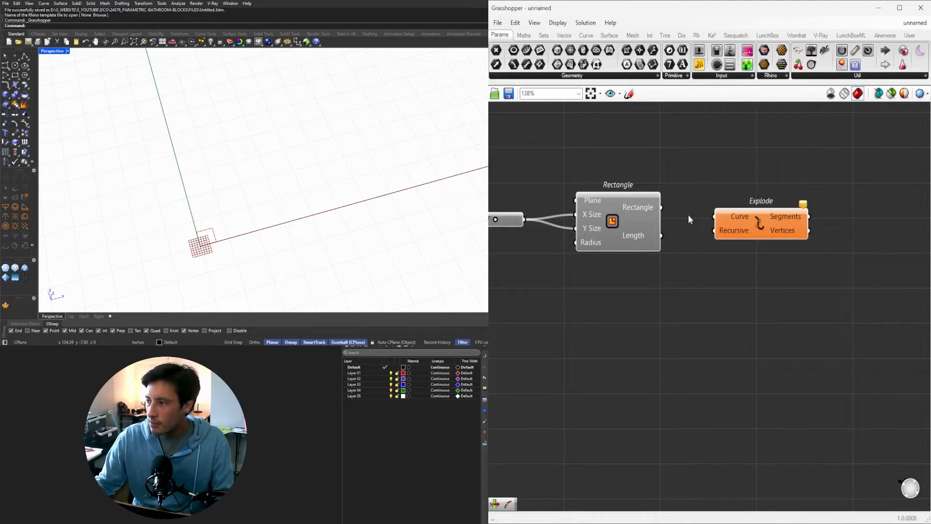
{"action": "left_click_drag", "start_coordinate": [662, 207], "coordinate": [778, 210]}
{"action": "left_click", "coordinate": [804, 260]}
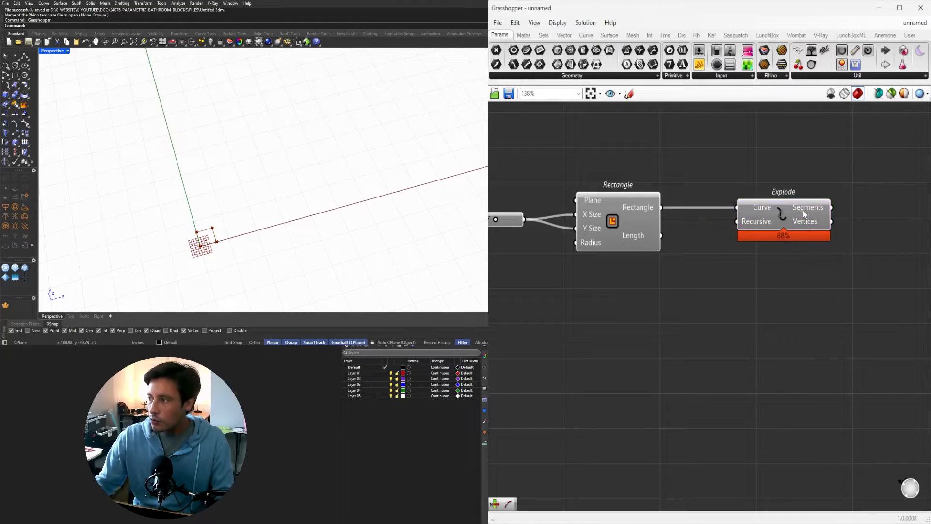
Step: Examine the exploded square's segments and vertices up close in the Perspective view
{"action": "mouse_move", "coordinate": [803, 213]}
{"action": "right_click_drag", "start_coordinate": [819, 270], "coordinate": [719, 259]}
{"action": "left_click", "coordinate": [648, 198]}
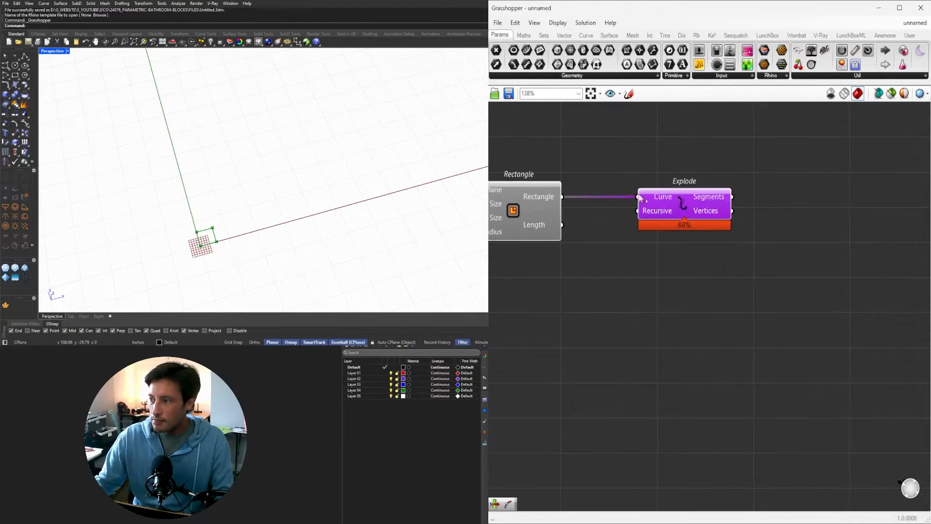
{"action": "scroll", "coordinate": [206, 238], "scroll_direction": "up", "scroll_amount": 9}
{"action": "right_click_drag", "start_coordinate": [241, 200], "coordinate": [278, 188]}
{"action": "scroll", "coordinate": [265, 208], "scroll_direction": "up", "scroll_amount": 8}
{"action": "scroll", "coordinate": [286, 218], "scroll_direction": "down", "scroll_amount": 3}
{"action": "scroll", "coordinate": [701, 296], "scroll_direction": "down", "scroll_amount": 2}
{"action": "left_click_drag", "start_coordinate": [697, 250], "coordinate": [704, 250]}
Step: Add an Offset Curve component after Explode and wire Explode's Segments to its Curve input
{"action": "left_click", "coordinate": [794, 243]}
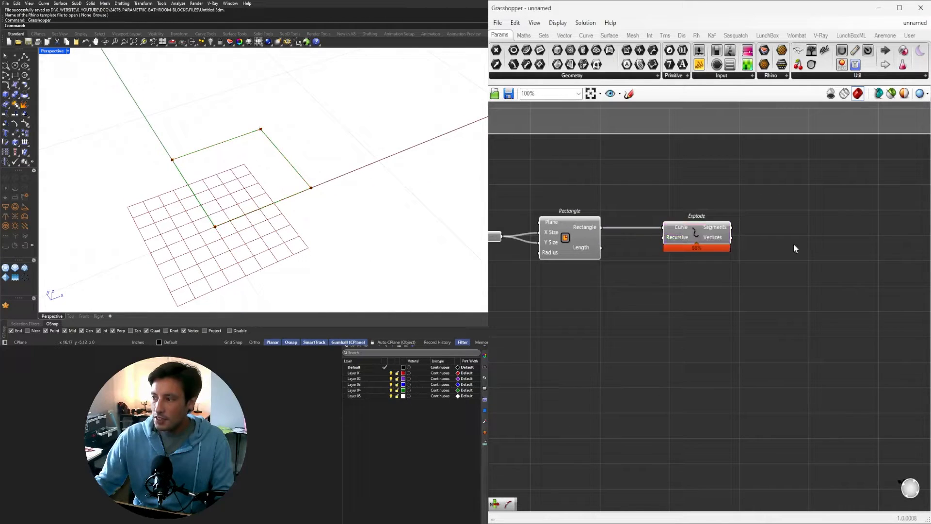
{"action": "double_click", "coordinate": [793, 243]}
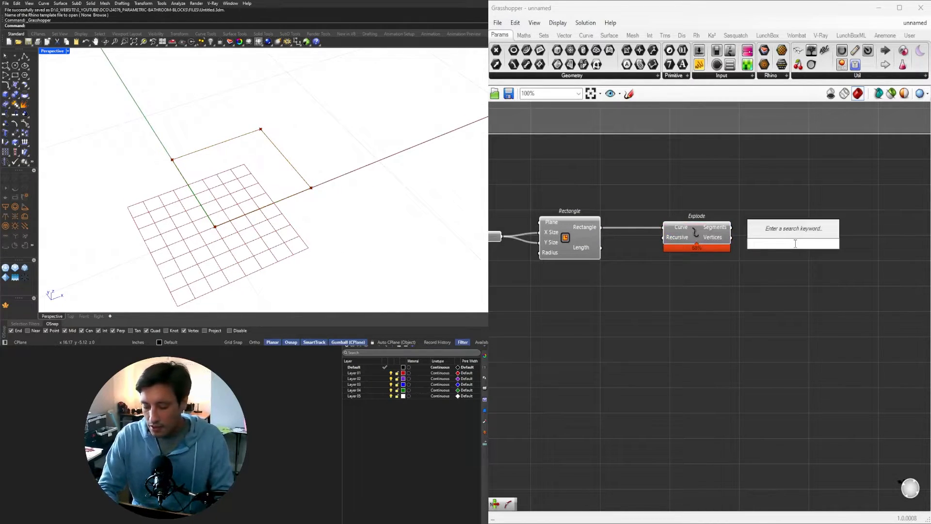
{"action": "type", "text": "offset"}
{"action": "left_click", "coordinate": [778, 234]}
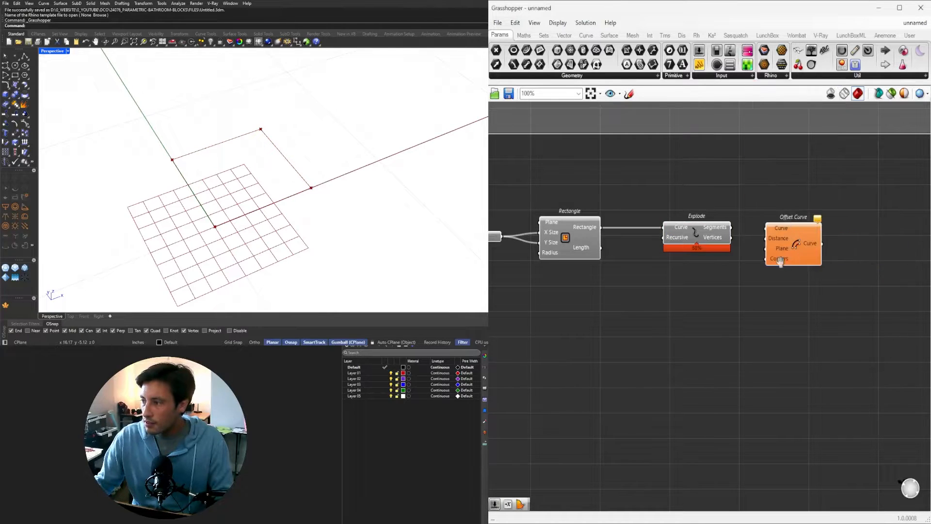
{"action": "right_click_drag", "start_coordinate": [780, 262], "coordinate": [722, 264]}
{"action": "left_click_drag", "start_coordinate": [742, 243], "coordinate": [770, 246]}
{"action": "left_click", "coordinate": [659, 233]}
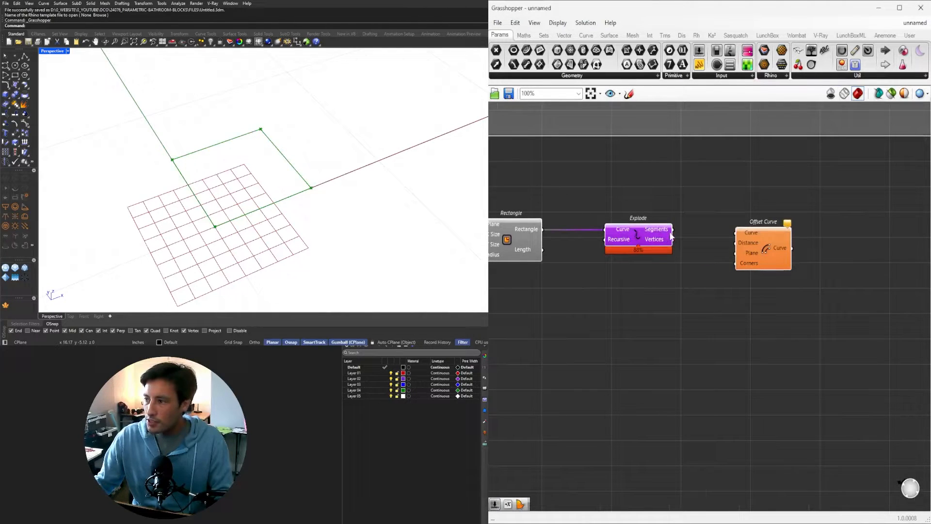
{"action": "left_click_drag", "start_coordinate": [672, 231], "coordinate": [754, 260]}
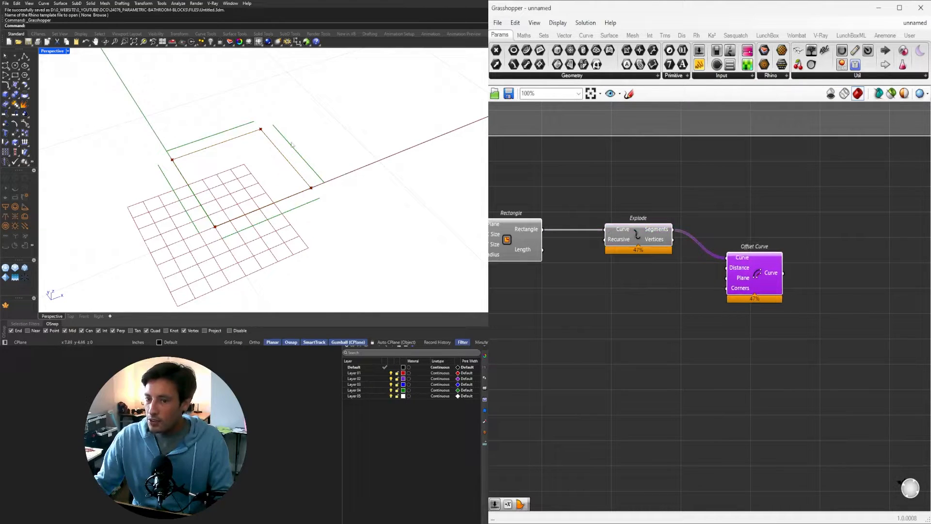
Step: Add a Negative component below the Explode component
{"action": "left_click", "coordinate": [643, 286]}
{"action": "double_click", "coordinate": [643, 284]}
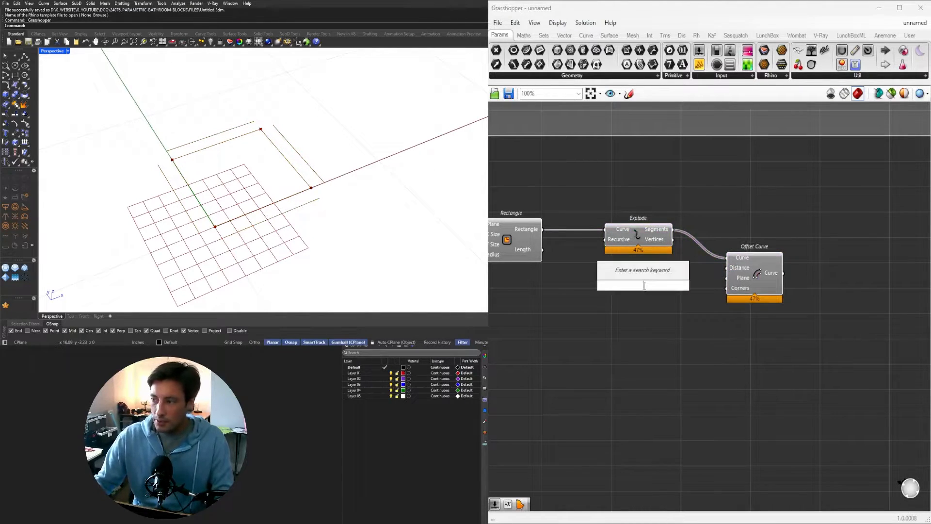
{"action": "type", "text": "neg"}
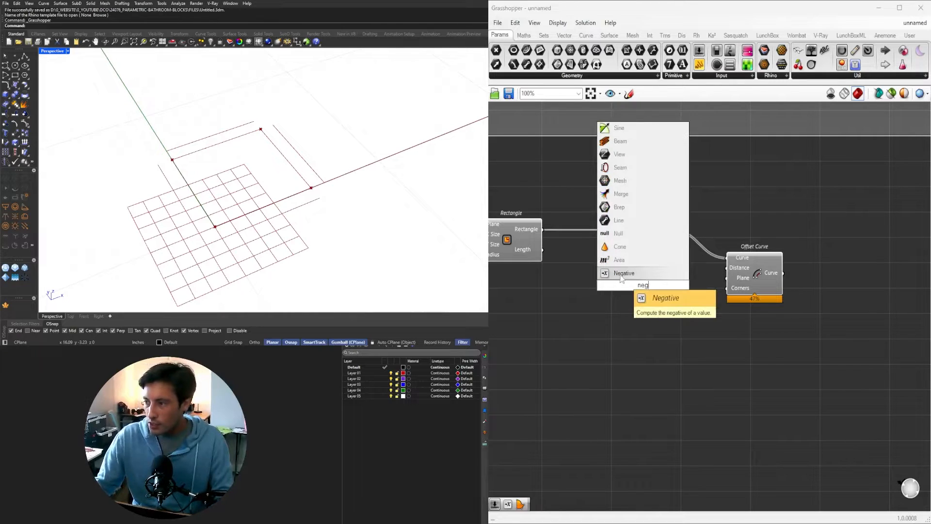
{"action": "key", "text": "Return"}
{"action": "right_click_drag", "start_coordinate": [629, 286], "coordinate": [686, 277]}
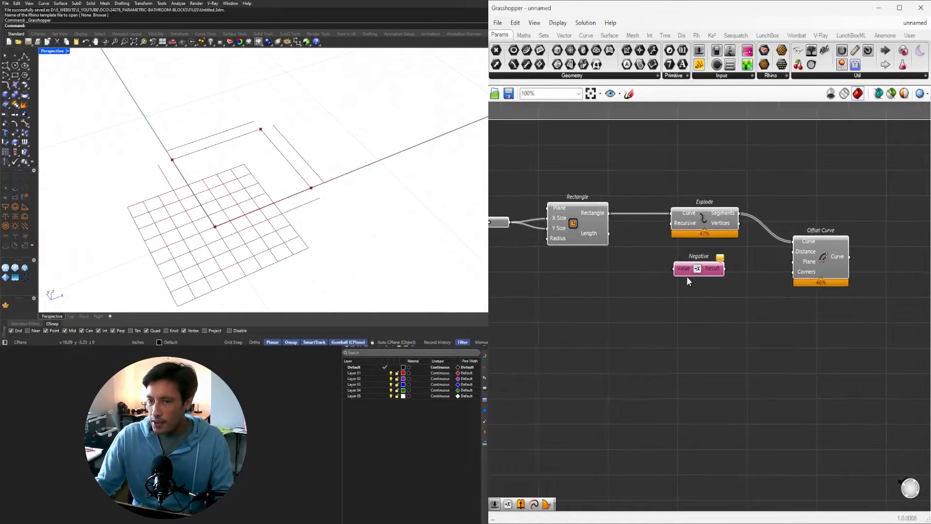
Step: Add a number slider with the value 1.500 in front of the Negative component and wire it to the Value input
{"action": "double_click", "coordinate": [574, 280]}
{"action": "type", "text": "1.500"}
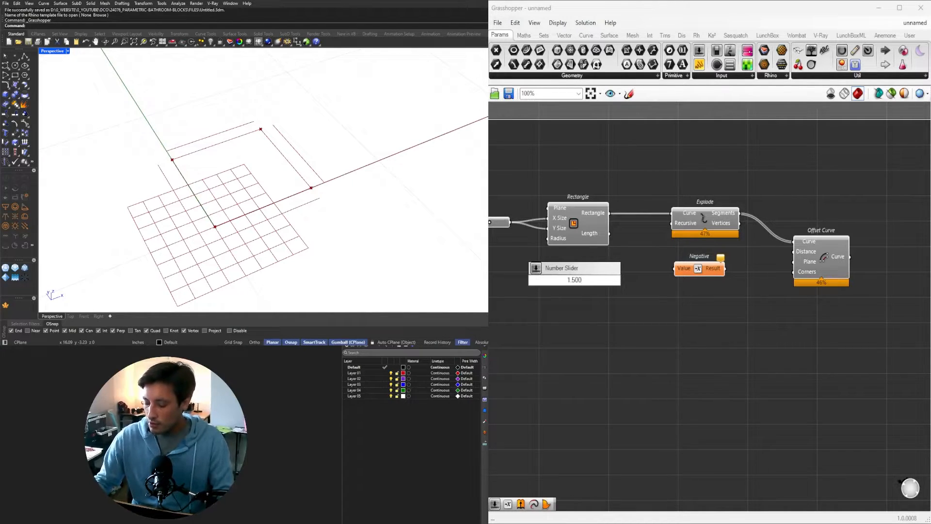
{"action": "key", "text": "Return"}
{"action": "scroll", "coordinate": [592, 276], "scroll_direction": "up", "scroll_amount": 3}
{"action": "left_click", "coordinate": [671, 273]}
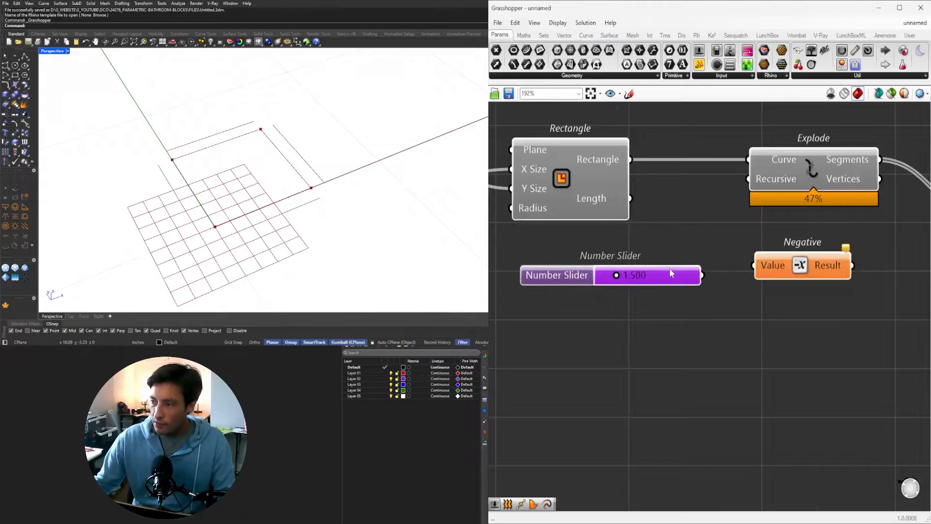
{"action": "left_click_drag", "start_coordinate": [652, 276], "coordinate": [756, 266]}
Step: Wire the Negative component's Result to the Offset Curve's Distance and set its number slider to 1.582
{"action": "right_click_drag", "start_coordinate": [852, 287], "coordinate": [729, 295]}
{"action": "scroll", "coordinate": [729, 295], "scroll_direction": "down", "scroll_amount": 2}
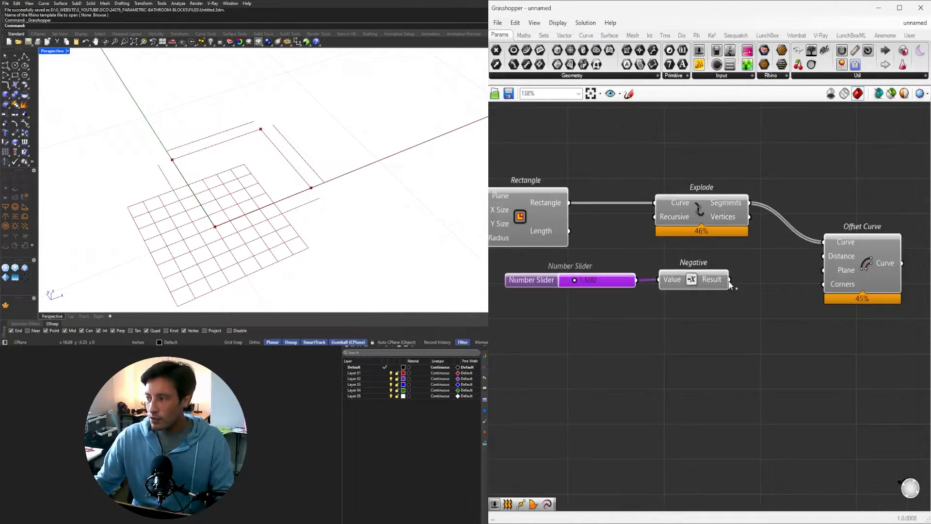
{"action": "left_click_drag", "start_coordinate": [730, 281], "coordinate": [828, 256]}
{"action": "left_click", "coordinate": [865, 264]}
{"action": "scroll", "coordinate": [589, 297], "scroll_direction": "up", "scroll_amount": 5}
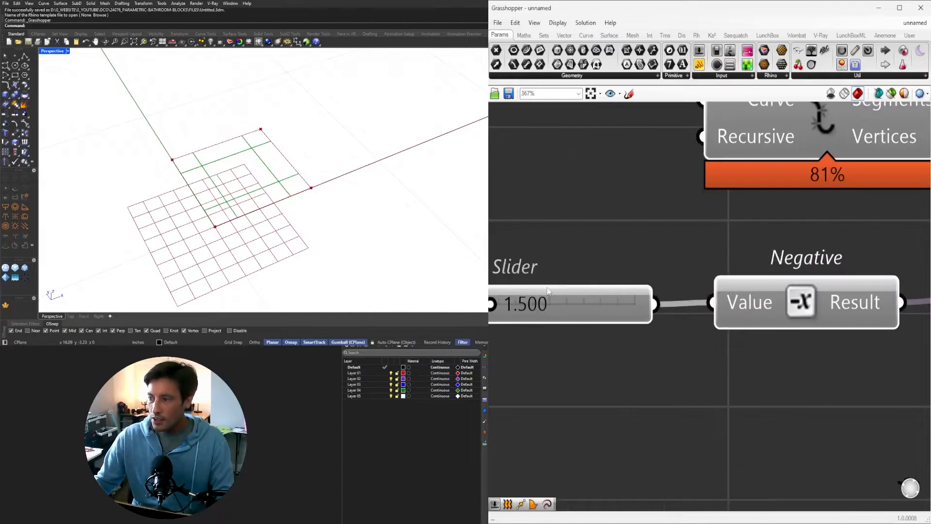
{"action": "left_click_drag", "start_coordinate": [575, 294], "coordinate": [575, 320]}
{"action": "scroll", "coordinate": [746, 316], "scroll_direction": "down", "scroll_amount": 6}
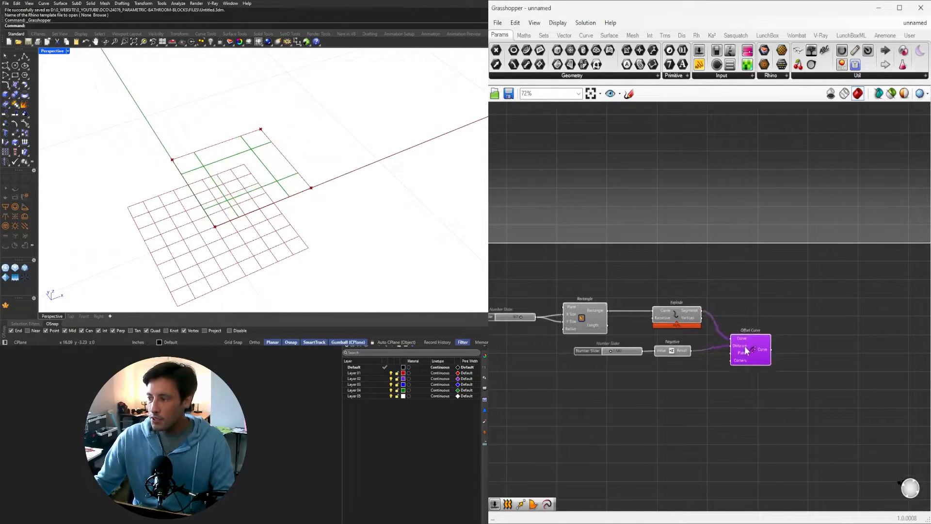
Step: Add an Extend Curve component after Offset Curve and wire the offset Curve output to its Curve input
{"action": "double_click", "coordinate": [677, 418]}
{"action": "type", "text": "exte"}
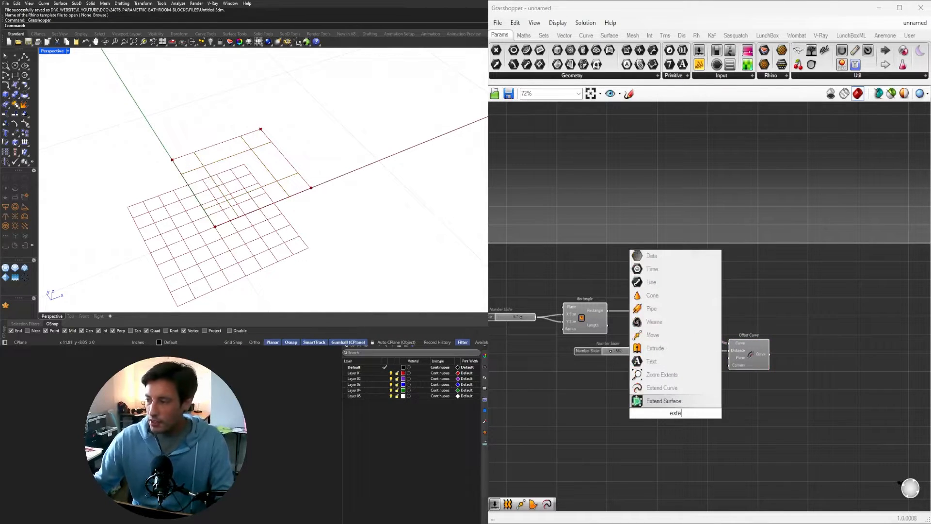
{"action": "left_click", "coordinate": [669, 386]}
{"action": "right_click_drag", "start_coordinate": [690, 424], "coordinate": [624, 396]}
{"action": "left_click_drag", "start_coordinate": [624, 399], "coordinate": [755, 366]}
{"action": "scroll", "coordinate": [715, 333], "scroll_direction": "up", "scroll_amount": 2}
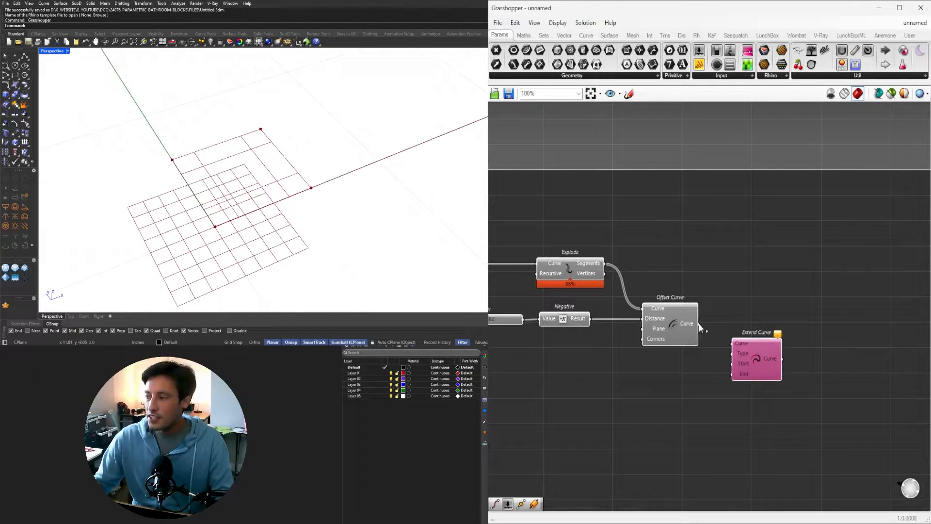
{"action": "scroll", "coordinate": [688, 329], "scroll_direction": "up", "scroll_amount": 2}
{"action": "scroll", "coordinate": [705, 326], "scroll_direction": "down", "scroll_amount": 2}
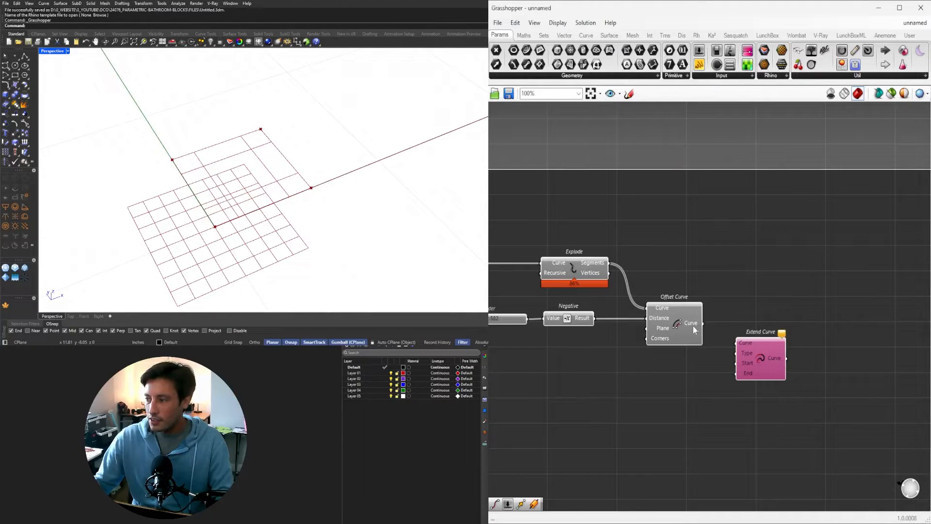
{"action": "left_click_drag", "start_coordinate": [702, 323], "coordinate": [743, 382]}
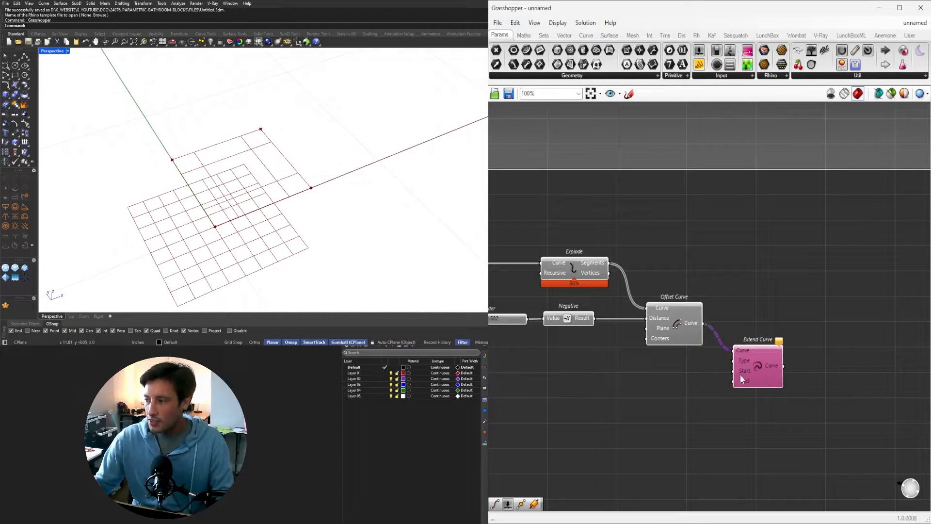
Step: Duplicate the number slider and Negative pair below and wire the copy's Result to the Extend Curve's Start and End
{"action": "right_click_drag", "start_coordinate": [658, 373], "coordinate": [734, 325]}
{"action": "left_click_drag", "start_coordinate": [651, 300], "coordinate": [591, 270]}
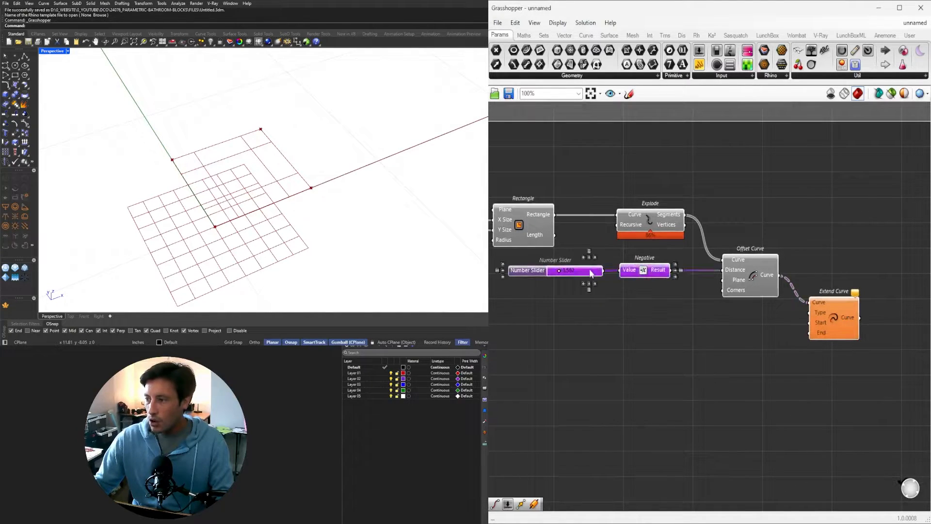
{"action": "left_click_drag", "start_coordinate": [652, 275], "coordinate": [898, 313]}
{"action": "scroll", "coordinate": [780, 330], "scroll_direction": "up", "scroll_amount": 3}
{"action": "left_click", "coordinate": [898, 313]}
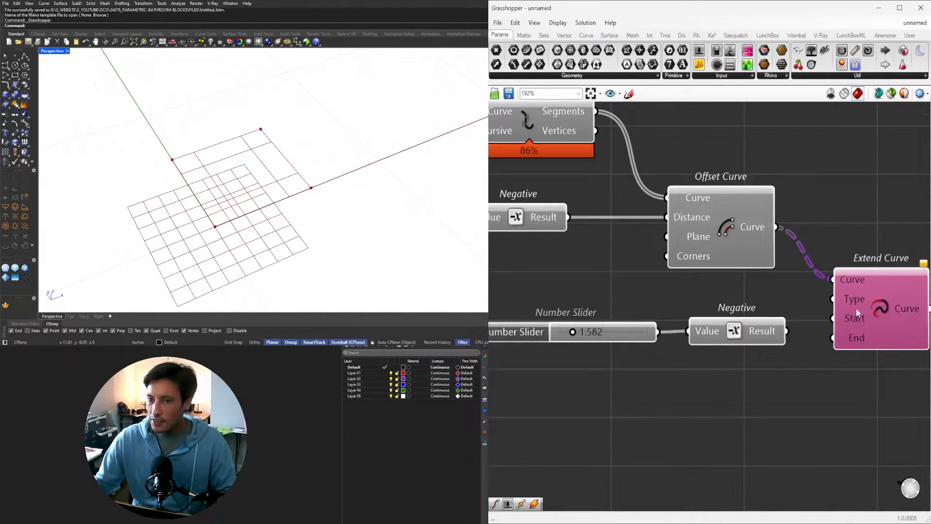
{"action": "scroll", "coordinate": [837, 296], "scroll_direction": "down", "scroll_amount": 2}
{"action": "mouse_move", "coordinate": [798, 321]}
{"action": "left_mouse_down"}
{"action": "mouse_move", "coordinate": [829, 318]}
{"action": "mouse_move", "coordinate": [801, 323]}
{"action": "left_mouse_up"}
{"action": "scroll", "coordinate": [755, 328], "scroll_direction": "down", "scroll_amount": 2}
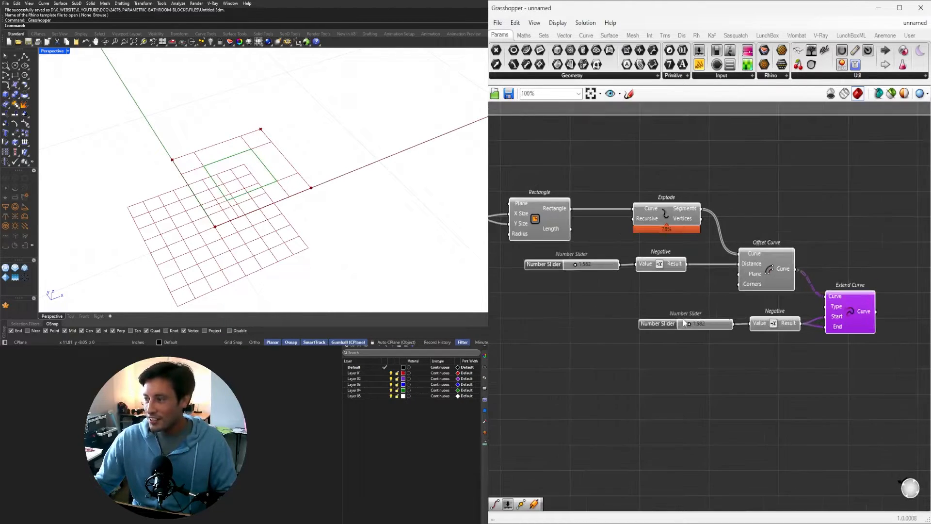
Step: Turn off the preview of the Offset Curve component
{"action": "left_click", "coordinate": [748, 286]}
{"action": "middle_click", "coordinate": [768, 217]}
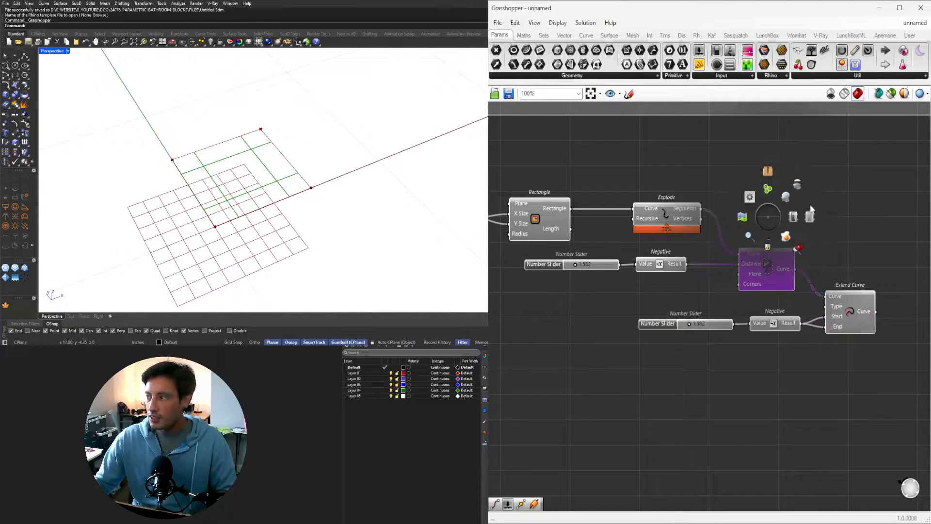
{"action": "left_click", "coordinate": [810, 214]}
Step: Try driving the second Negative component from the offset distance slider and set that slider to 1.431
{"action": "scroll", "coordinate": [683, 294], "scroll_direction": "up", "scroll_amount": 3}
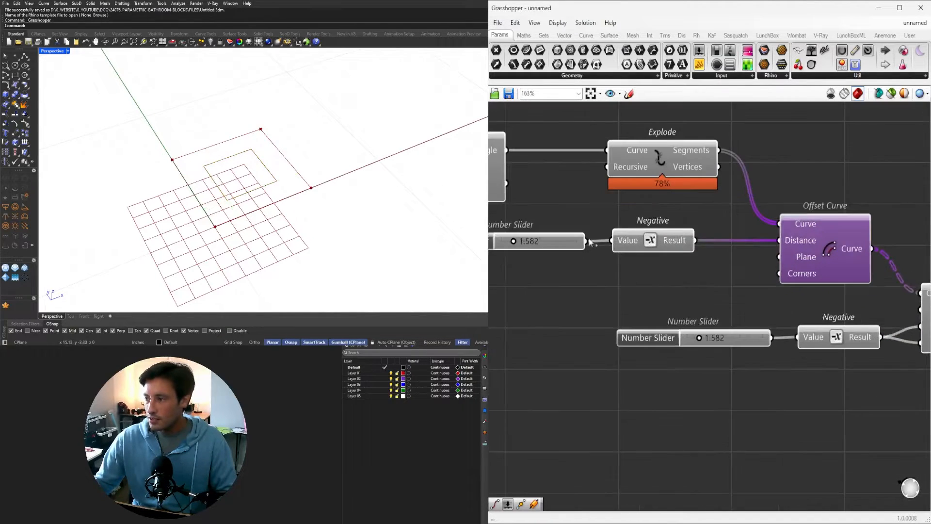
{"action": "left_click_drag", "start_coordinate": [608, 257], "coordinate": [795, 335]}
{"action": "right_click_drag", "start_coordinate": [553, 292], "coordinate": [741, 324]}
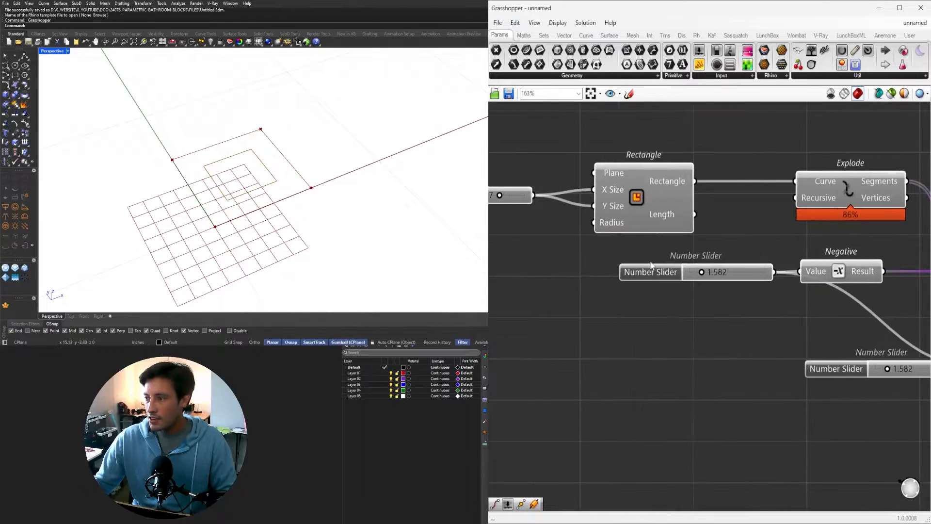
{"action": "scroll", "coordinate": [669, 264], "scroll_direction": "up", "scroll_amount": 2}
{"action": "mouse_move", "coordinate": [726, 278]}
{"action": "left_mouse_down"}
{"action": "mouse_move", "coordinate": [742, 278]}
{"action": "mouse_move", "coordinate": [717, 278]}
{"action": "left_mouse_up"}
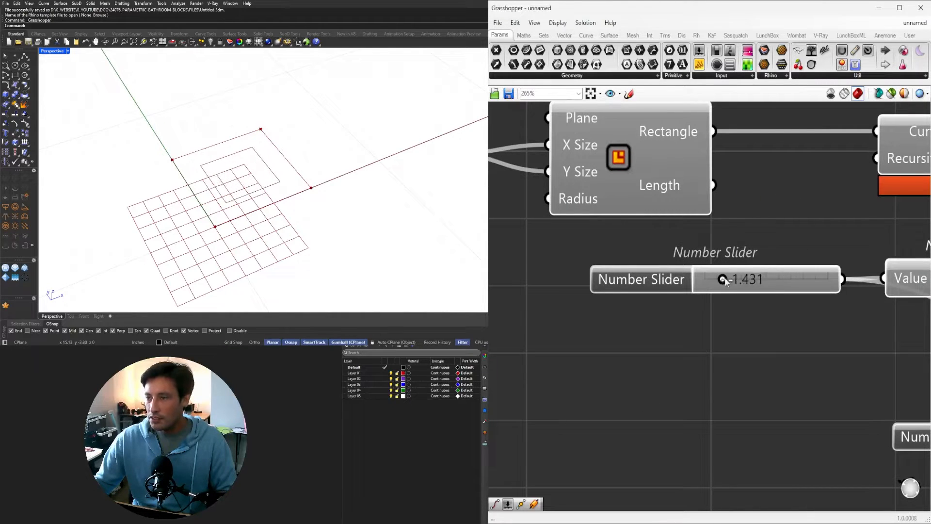
Step: Set the slider controlling the curve extension to 2.480 and the offset distance slider to 1.997
{"action": "scroll", "coordinate": [679, 347], "scroll_direction": "down", "scroll_amount": 3}
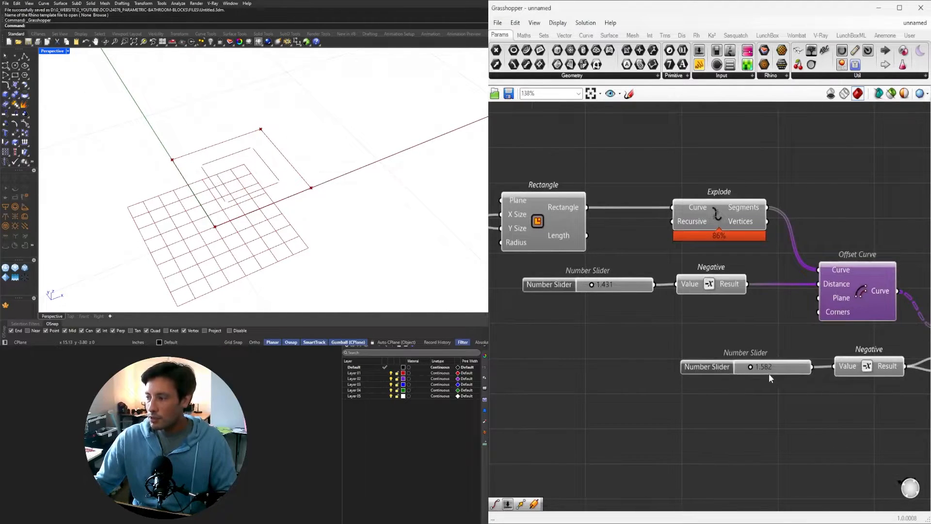
{"action": "scroll", "coordinate": [757, 371], "scroll_direction": "up", "scroll_amount": 5}
{"action": "left_click_drag", "start_coordinate": [739, 361], "coordinate": [761, 363]}
{"action": "scroll", "coordinate": [777, 332], "scroll_direction": "down", "scroll_amount": 5}
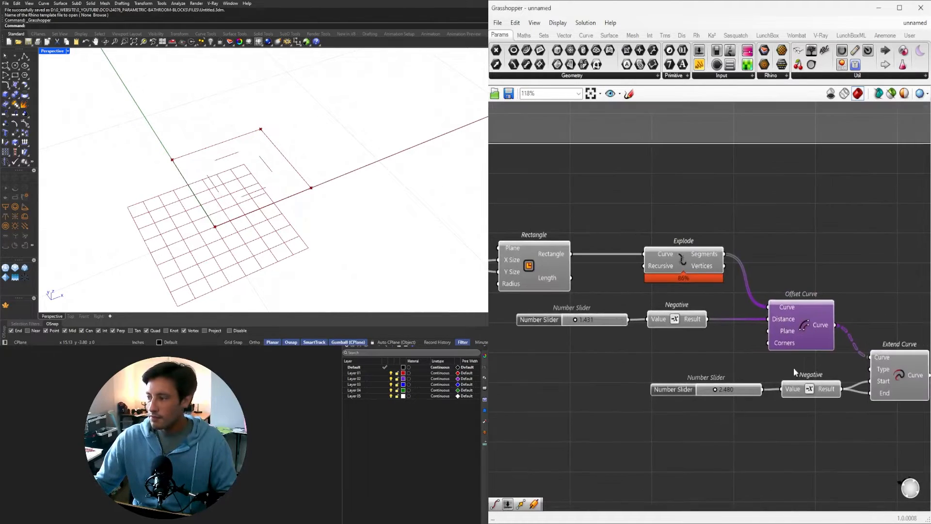
{"action": "scroll", "coordinate": [622, 318], "scroll_direction": "up", "scroll_amount": 5}
{"action": "left_click_drag", "start_coordinate": [575, 321], "coordinate": [565, 345]}
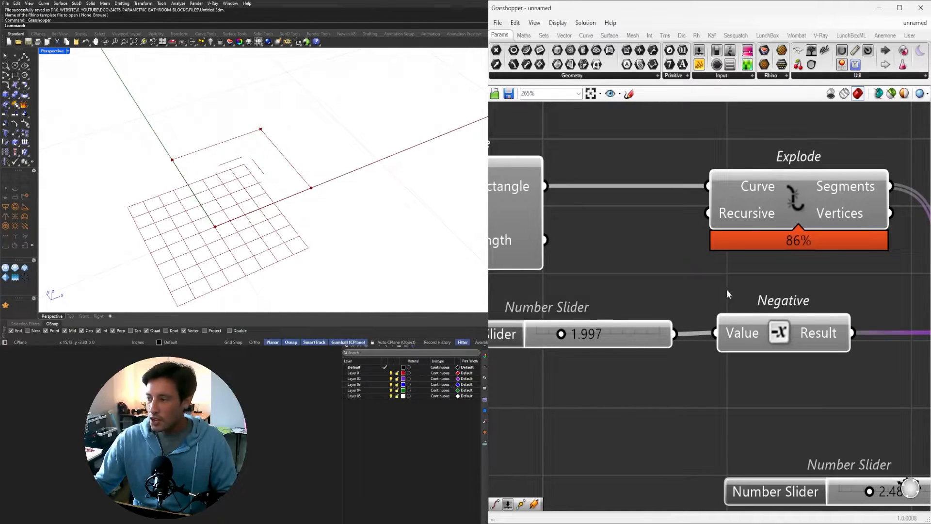
{"action": "scroll", "coordinate": [727, 293], "scroll_direction": "down", "scroll_amount": 6}
Step: Add an End Points component beyond Explode on the canvas
{"action": "scroll", "coordinate": [301, 206], "scroll_direction": "up", "scroll_amount": 3}
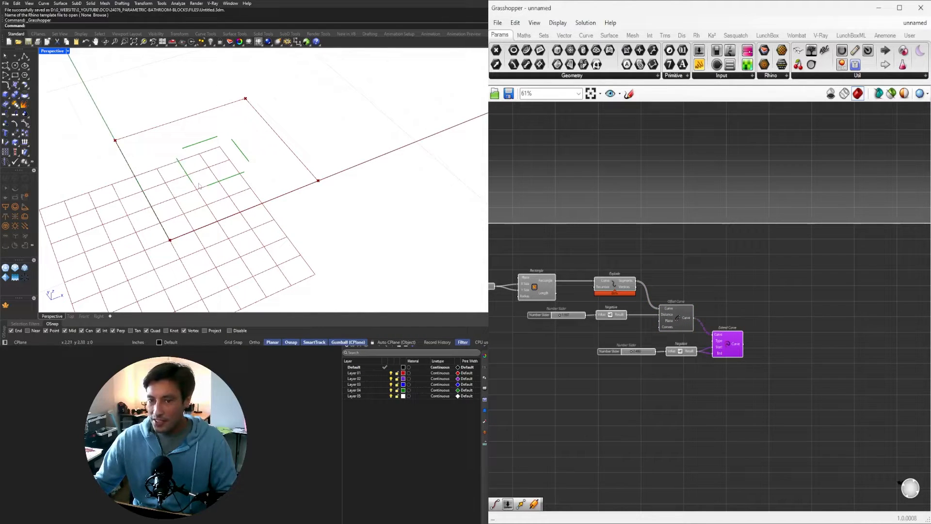
{"action": "left_click", "coordinate": [614, 289]}
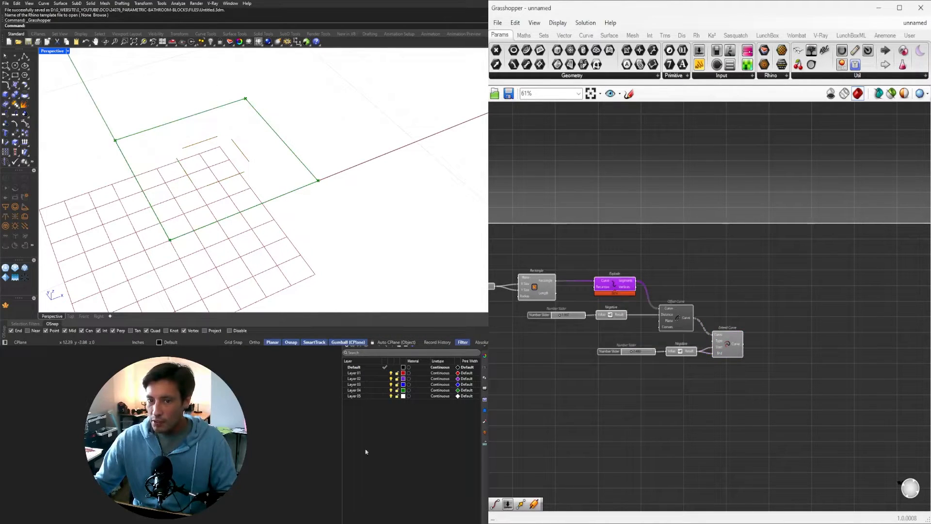
{"action": "double_click", "coordinate": [697, 272]}
{"action": "type", "text": "en"}
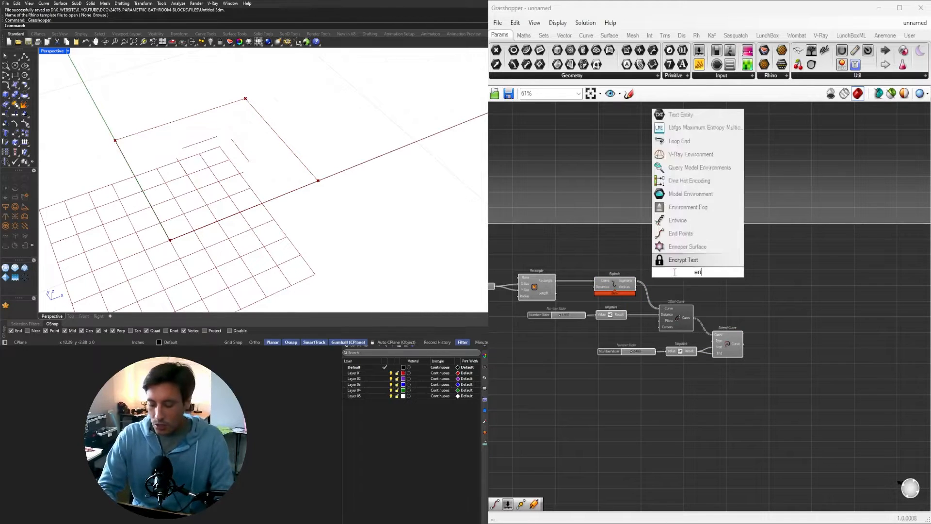
{"action": "type", "text": "d"}
{"action": "left_click", "coordinate": [688, 261]}
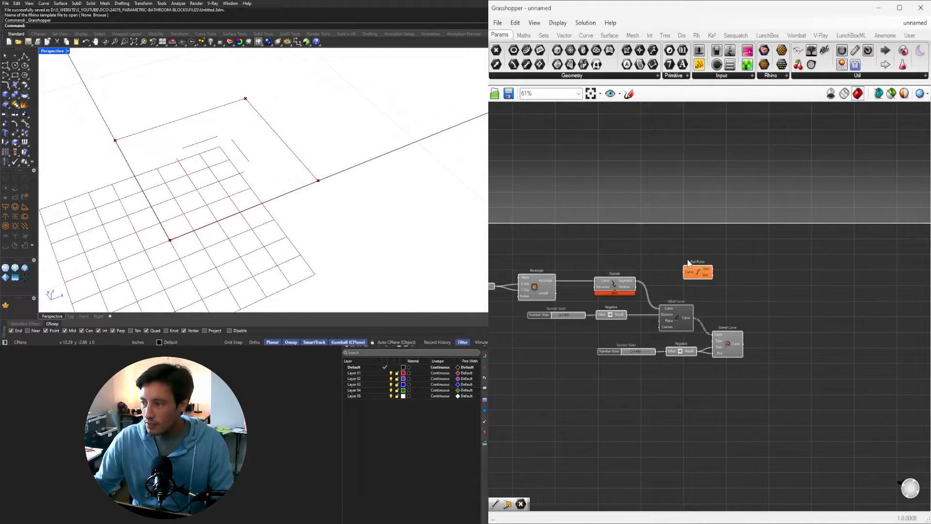
{"action": "scroll", "coordinate": [700, 275], "scroll_direction": "up", "scroll_amount": 3}
{"action": "left_click_drag", "start_coordinate": [700, 274], "coordinate": [688, 272]}
Step: Wire Explode's Segments output into the Curve input of the End Points component
{"action": "left_click", "coordinate": [552, 294]}
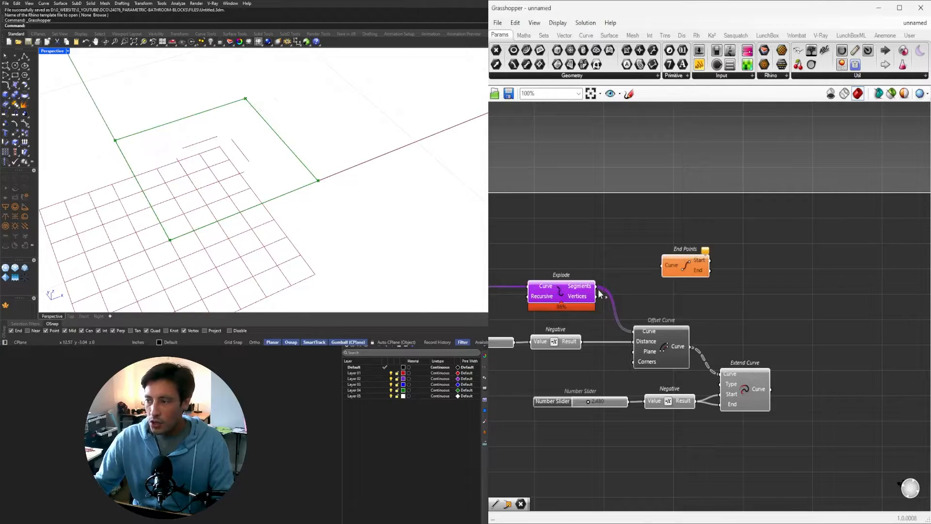
{"action": "mouse_move", "coordinate": [580, 289]}
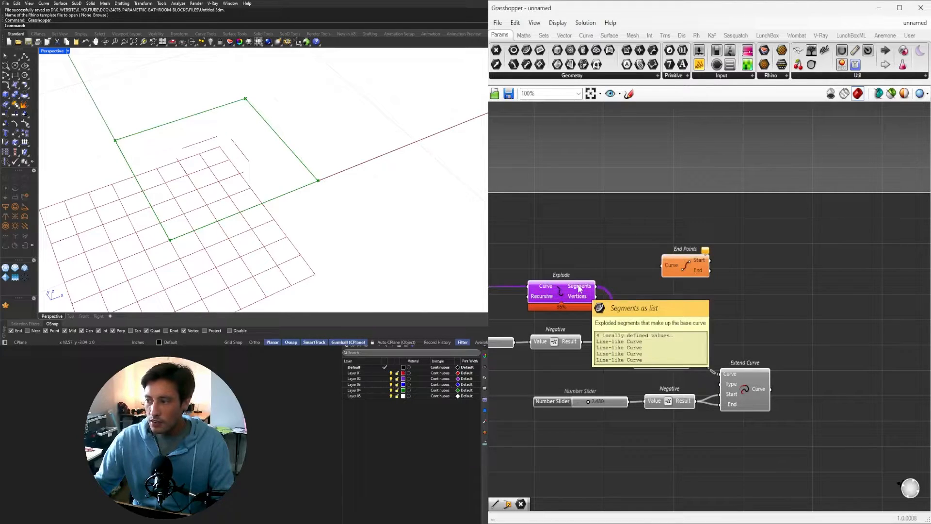
{"action": "left_click", "coordinate": [601, 289]}
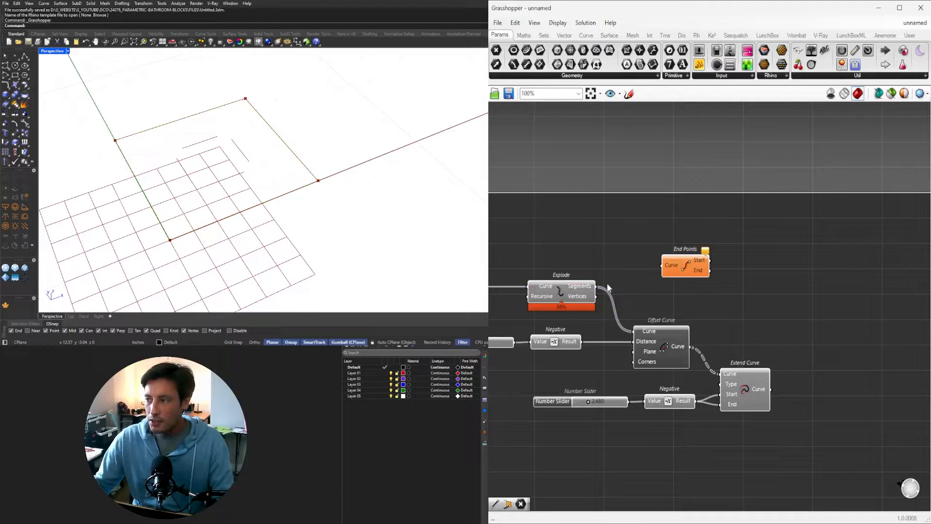
{"action": "left_click_drag", "start_coordinate": [594, 290], "coordinate": [663, 265]}
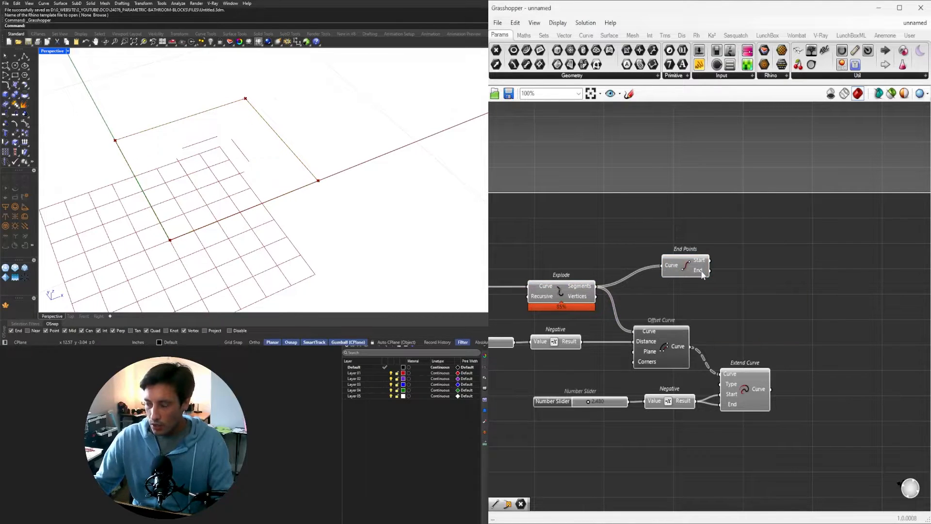
Step: Duplicate the End Points component below and wire Extend Curve's Curve output into the copy
{"action": "mouse_move", "coordinate": [702, 275]}
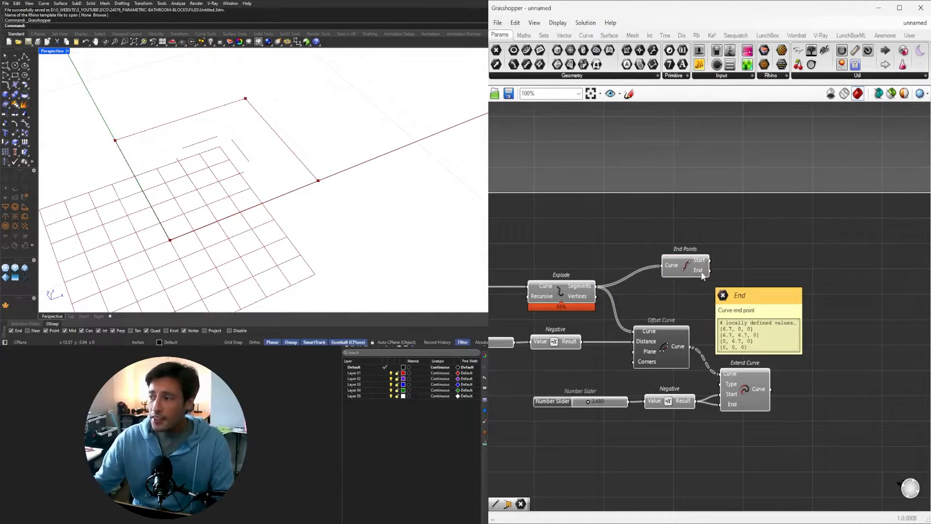
{"action": "left_click_drag", "start_coordinate": [703, 260], "coordinate": [801, 397]}
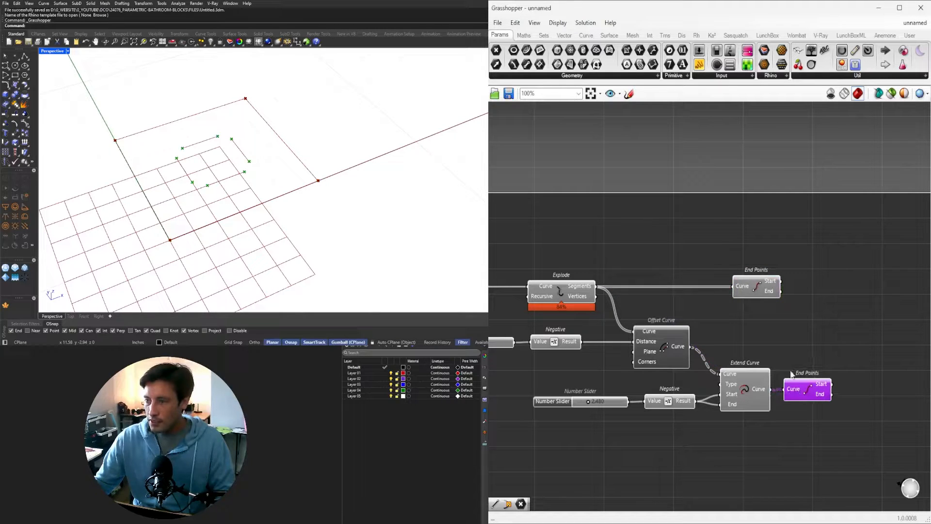
{"action": "left_click", "coordinate": [757, 290], "text": "shift"}
Step: Add a Line component running from the Start of the square's End Points to the Start of the extended curves' End Points
{"action": "right_click_drag", "start_coordinate": [848, 348], "coordinate": [802, 318]}
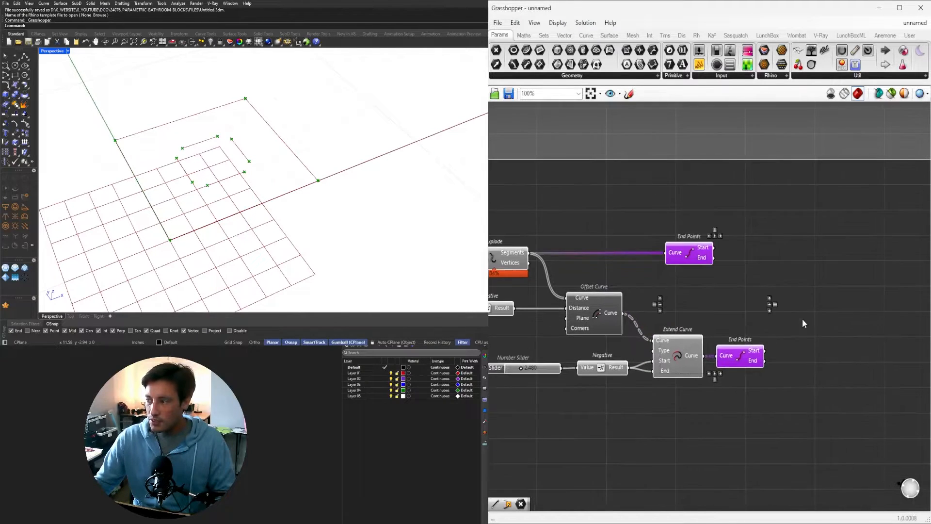
{"action": "double_click", "coordinate": [824, 336]}
{"action": "type", "text": "line"}
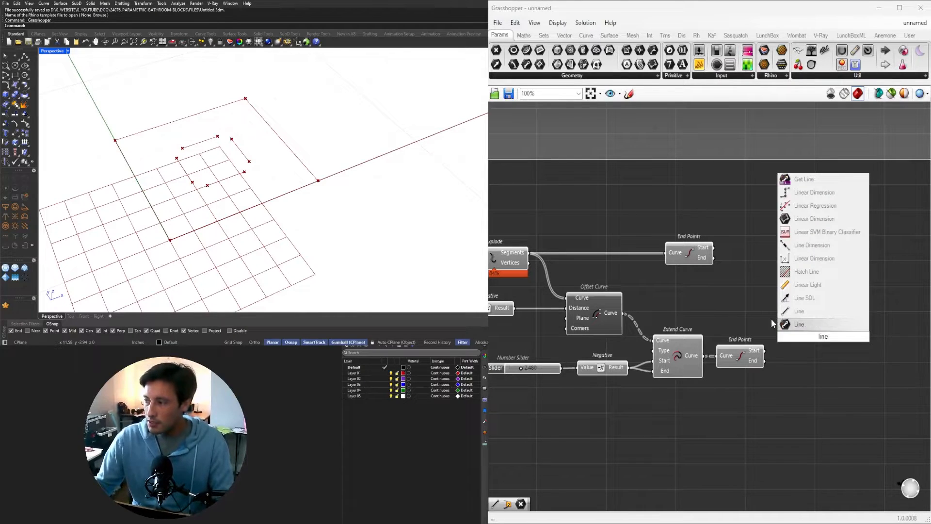
{"action": "left_click", "coordinate": [795, 321]}
{"action": "left_click_drag", "start_coordinate": [813, 346], "coordinate": [822, 310]}
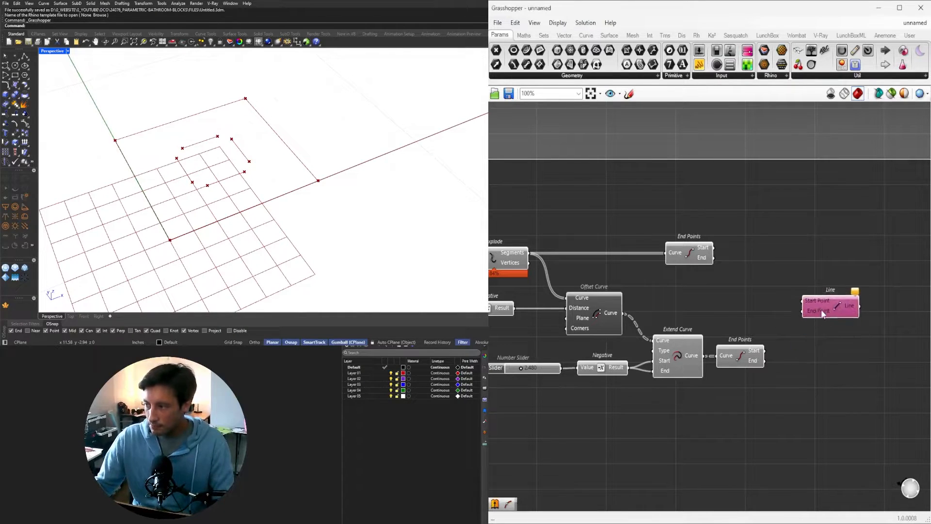
{"action": "left_click_drag", "start_coordinate": [729, 257], "coordinate": [797, 307]}
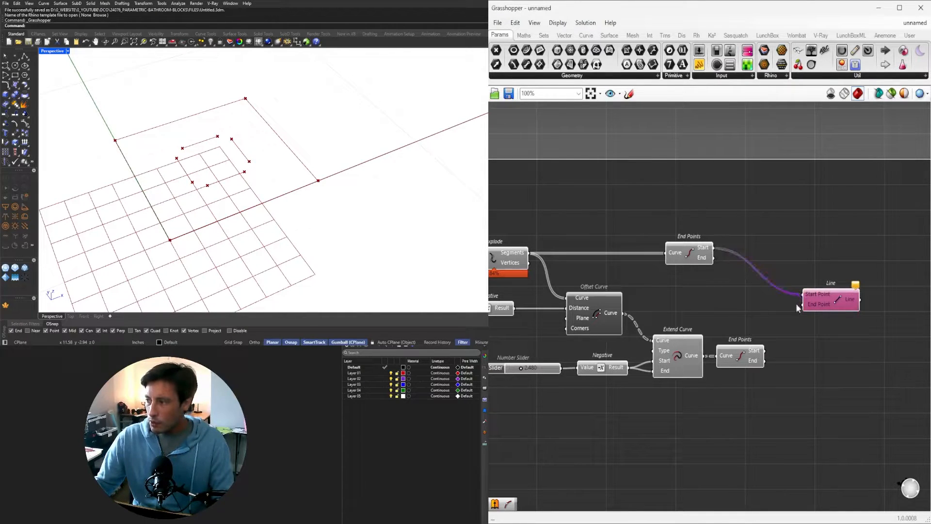
{"action": "left_click_drag", "start_coordinate": [765, 351], "coordinate": [827, 297]}
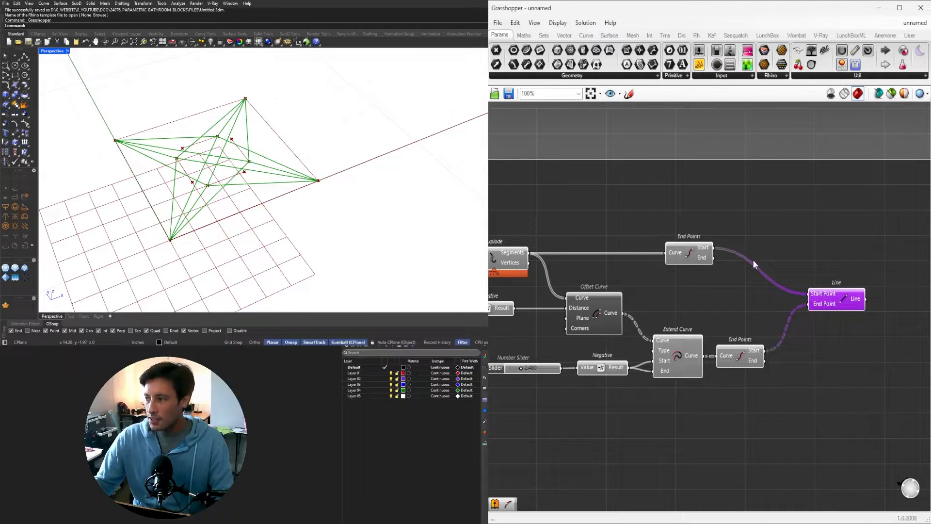
Step: Graft the Line's Start Point input and align the component with the square's End Points
{"action": "right_click", "coordinate": [818, 295]}
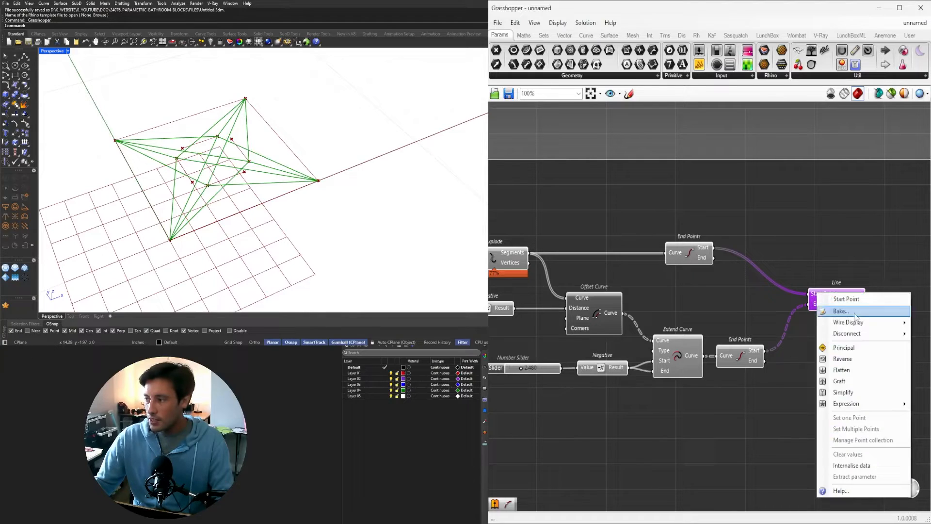
{"action": "left_click", "coordinate": [853, 382]}
{"action": "left_click_drag", "start_coordinate": [822, 304], "coordinate": [879, 257]}
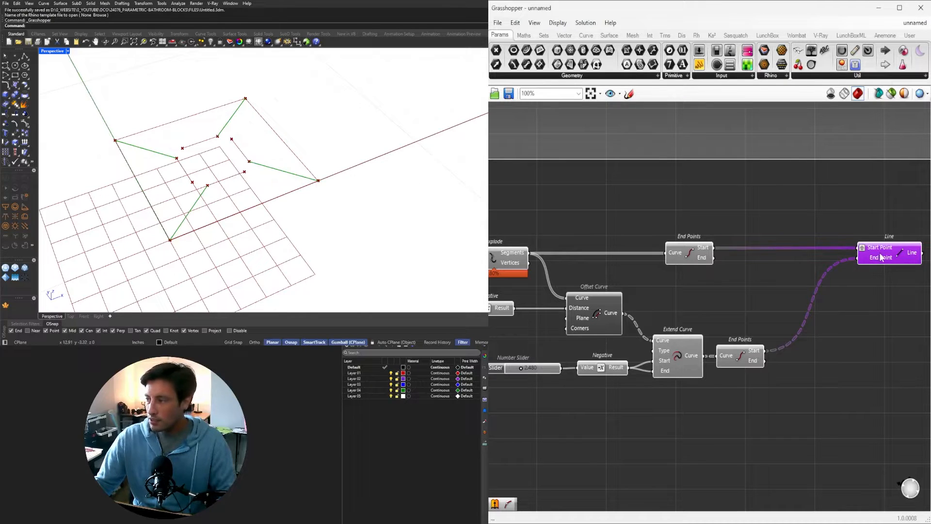
Step: Duplicate the grafted Line component below and connect it between the End outputs of the two End Points components
{"action": "left_click_drag", "start_coordinate": [878, 257], "coordinate": [880, 281], "text": "alt"}
{"action": "left_click_drag", "start_coordinate": [713, 257], "coordinate": [858, 276]}
{"action": "left_click_drag", "start_coordinate": [765, 360], "coordinate": [859, 287]}
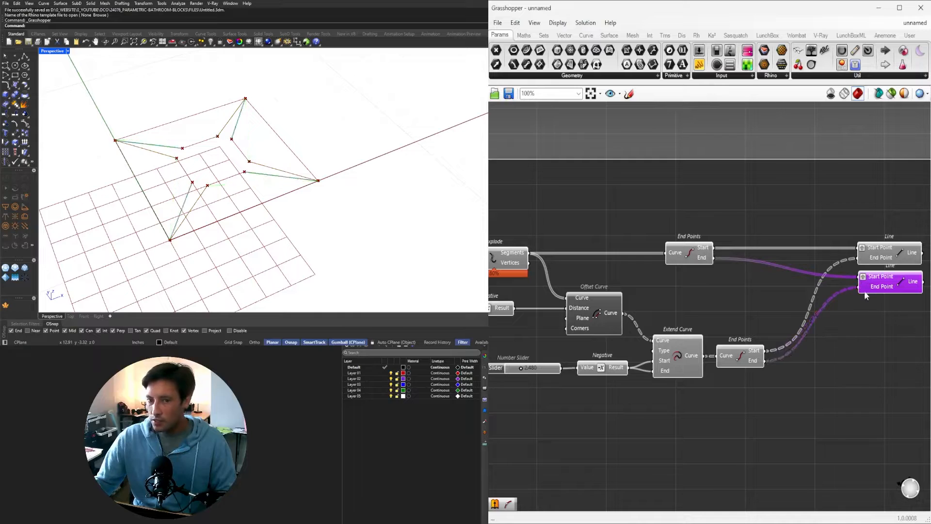
{"action": "left_click", "coordinate": [857, 309]}
{"action": "right_click_drag", "start_coordinate": [920, 302], "coordinate": [881, 309]}
{"action": "left_click_drag", "start_coordinate": [883, 315], "coordinate": [867, 258]}
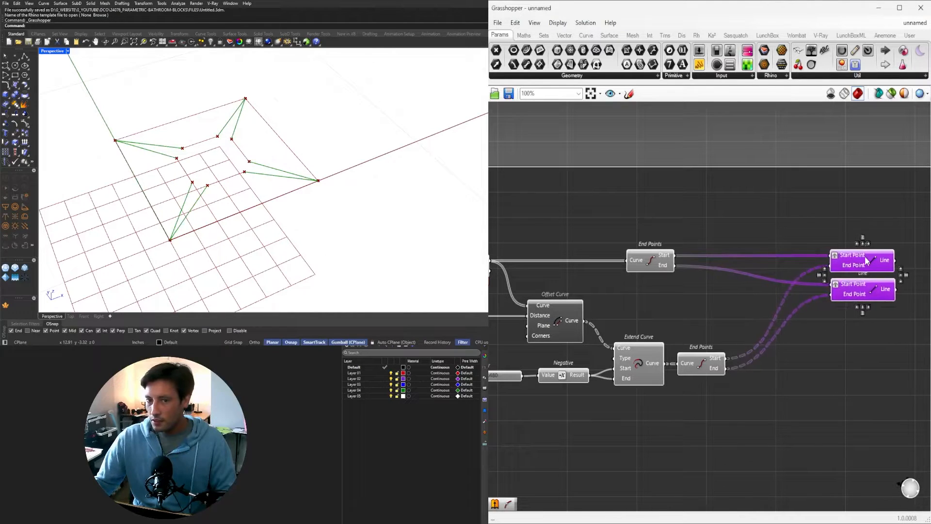
{"action": "left_click", "coordinate": [849, 216]}
Step: Set the slider controlling the curve extension to 2.857
{"action": "scroll", "coordinate": [717, 281], "scroll_direction": "down", "scroll_amount": 3}
{"action": "right_click_drag", "start_coordinate": [655, 306], "coordinate": [678, 297]}
{"action": "scroll", "coordinate": [602, 325], "scroll_direction": "up", "scroll_amount": 6}
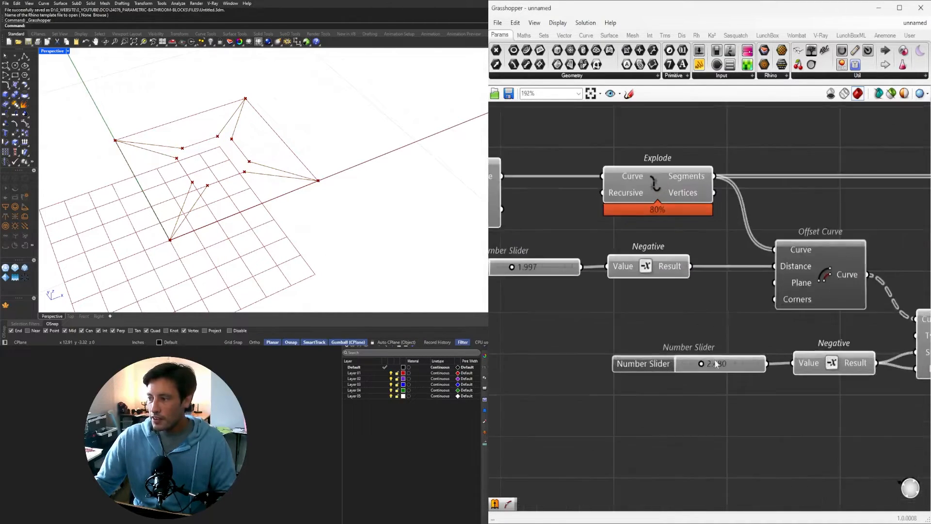
{"action": "left_click_drag", "start_coordinate": [700, 362], "coordinate": [704, 363]}
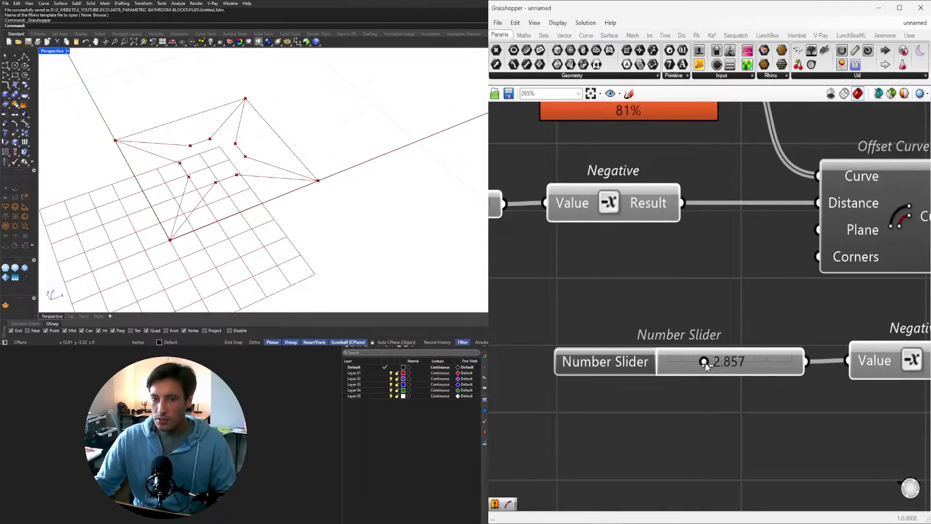
Step: Set the offset distance slider to 1.915
{"action": "scroll", "coordinate": [615, 236], "scroll_direction": "down", "scroll_amount": 2}
{"action": "right_click_drag", "start_coordinate": [614, 237], "coordinate": [879, 299]}
{"action": "scroll", "coordinate": [721, 280], "scroll_direction": "up", "scroll_amount": 4}
{"action": "mouse_move", "coordinate": [717, 276]}
{"action": "left_mouse_down"}
{"action": "mouse_move", "coordinate": [698, 275]}
{"action": "mouse_move", "coordinate": [740, 276]}
{"action": "mouse_move", "coordinate": [715, 290]}
{"action": "left_mouse_up"}
Step: Set the slider controlling the curve extension to 2.724
{"action": "scroll", "coordinate": [716, 290], "scroll_direction": "down", "scroll_amount": 4}
{"action": "right_click_drag", "start_coordinate": [868, 358], "coordinate": [620, 361]}
{"action": "scroll", "coordinate": [652, 380], "scroll_direction": "up", "scroll_amount": 2}
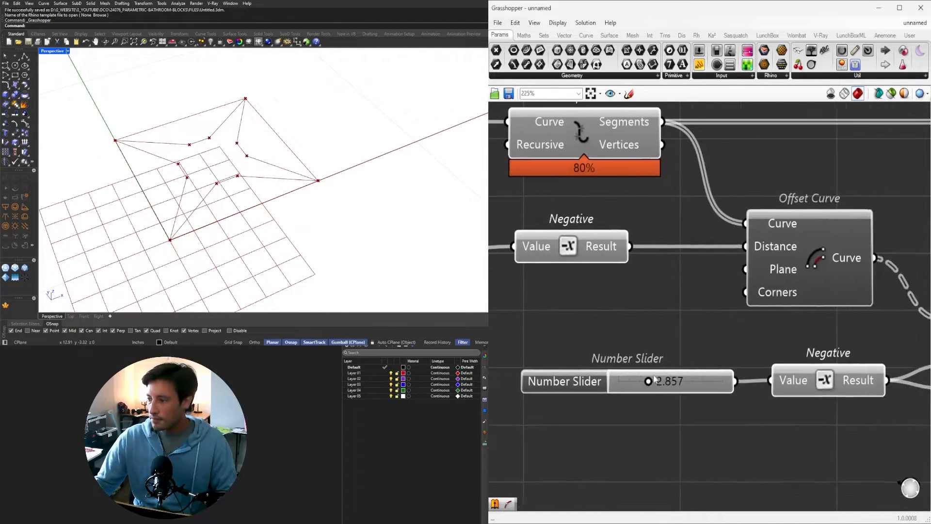
{"action": "left_click_drag", "start_coordinate": [652, 384], "coordinate": [645, 387]}
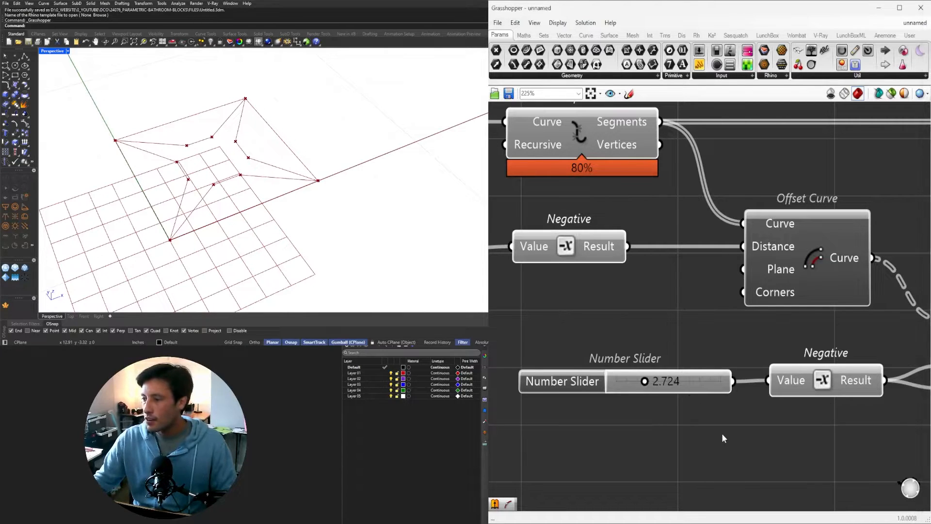
{"action": "scroll", "coordinate": [721, 432], "scroll_direction": "down", "scroll_amount": 5}
{"action": "left_click", "coordinate": [851, 342]}
{"action": "right_click_drag", "start_coordinate": [861, 370], "coordinate": [765, 297]}
{"action": "scroll", "coordinate": [839, 341], "scroll_direction": "down", "scroll_amount": 2}
{"action": "left_click_drag", "start_coordinate": [917, 374], "coordinate": [553, 221]}
{"action": "scroll", "coordinate": [672, 250], "scroll_direction": "up", "scroll_amount": 1}
{"action": "left_click", "coordinate": [522, 272]}
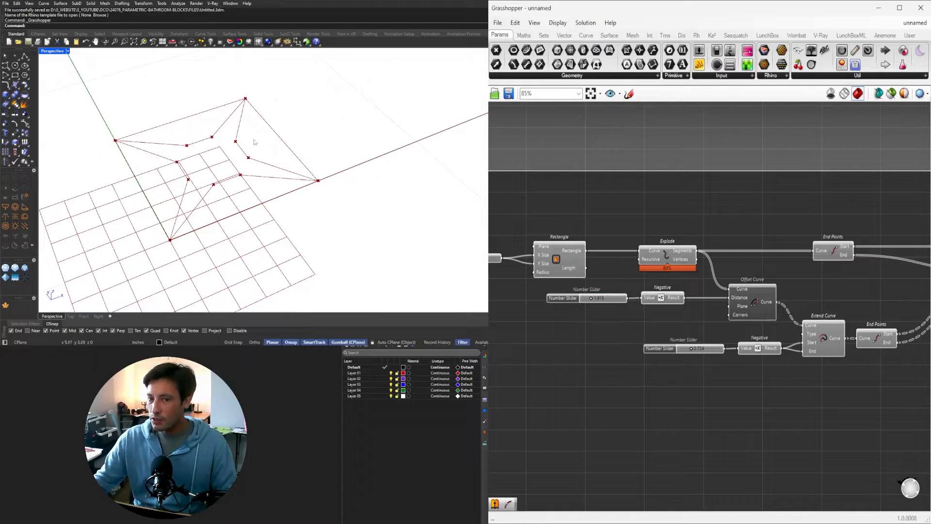
Step: Find the Average (arithmetic mean) component and add it above the Offset Curve
{"action": "scroll", "coordinate": [744, 229], "scroll_direction": "up", "scroll_amount": 2}
{"action": "double_click", "coordinate": [749, 217]}
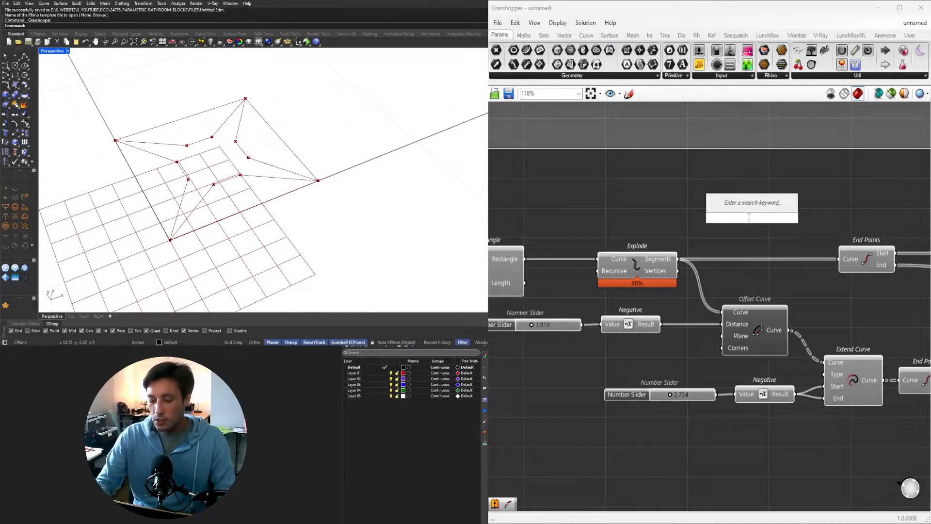
{"action": "type", "text": "a"}
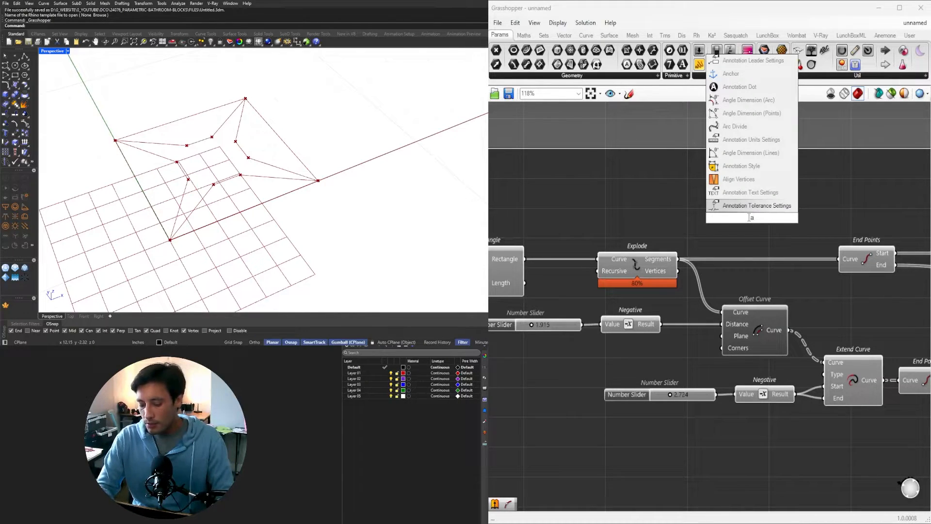
{"action": "key", "text": "BackSpace"}
{"action": "type", "text": "arith"}
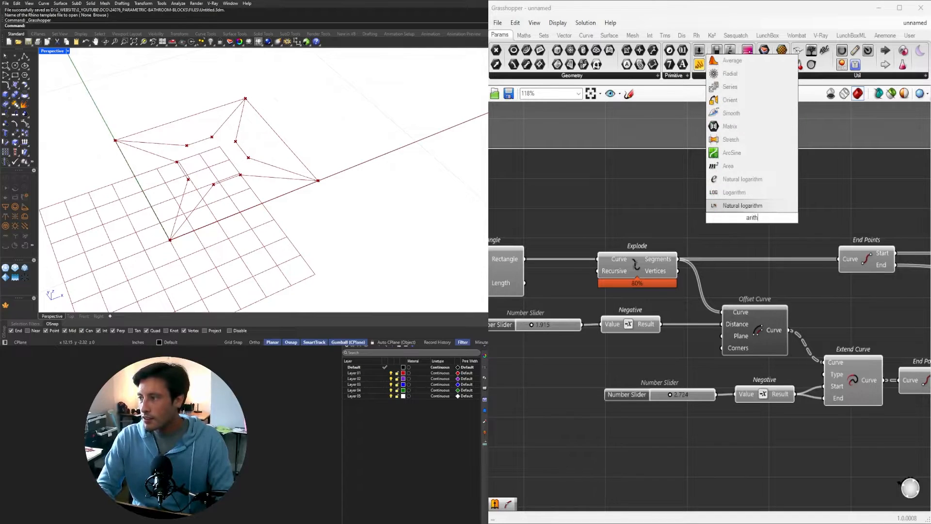
{"action": "key", "text": "BackSpace"}
{"action": "key", "text": "BackSpace"}
{"action": "key", "text": "BackSpace"}
{"action": "key", "text": "BackSpace"}
{"action": "key", "text": "BackSpace"}
{"action": "type", "text": "avera"}
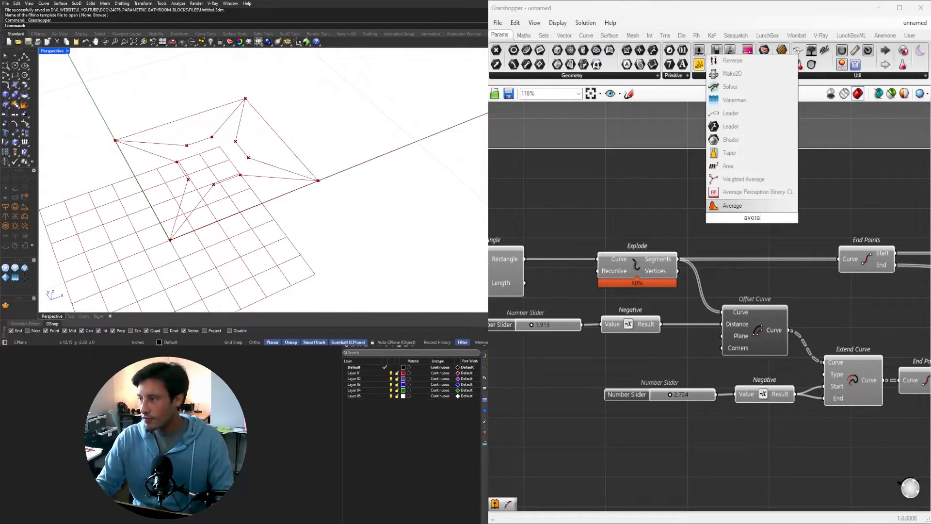
{"action": "left_click", "coordinate": [732, 205]}
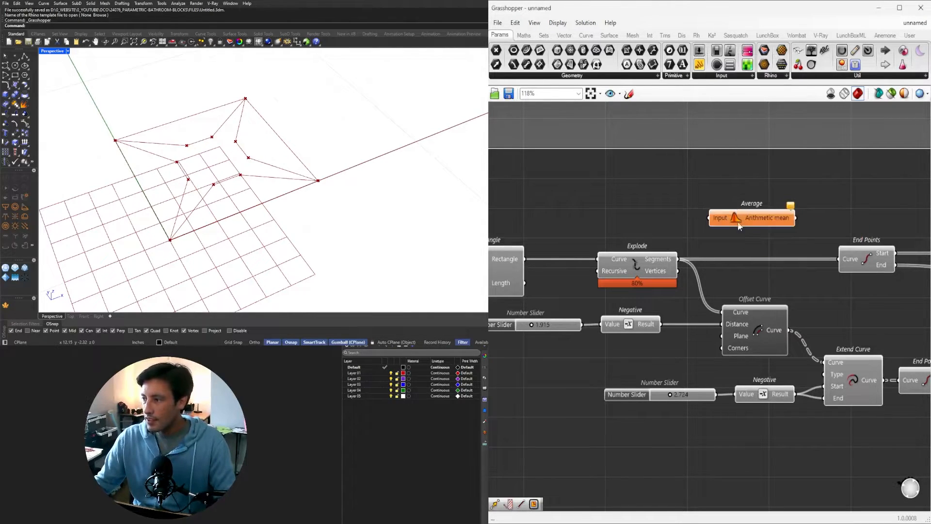
Step: Move the Average component beside the extended curves' End Points, below the two Line components
{"action": "left_click_drag", "start_coordinate": [751, 218], "coordinate": [687, 206]}
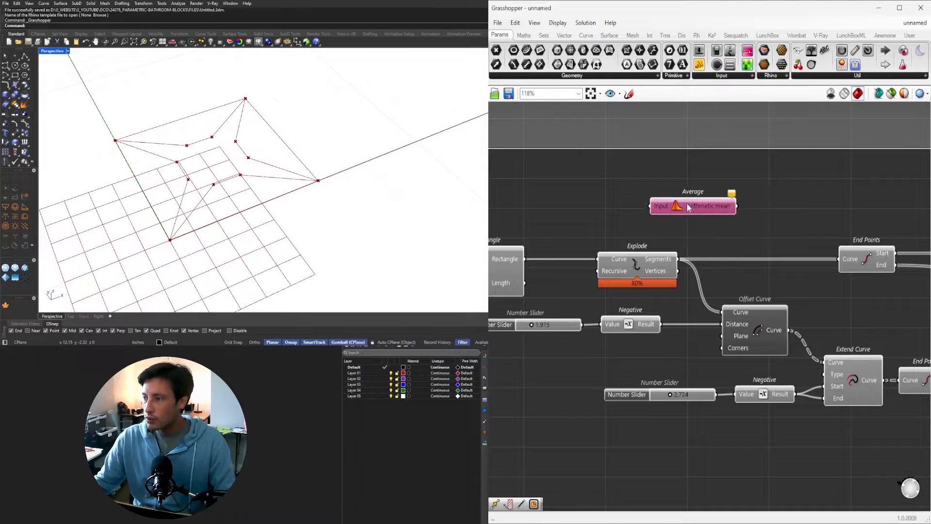
{"action": "right_click_drag", "start_coordinate": [603, 226], "coordinate": [691, 235]}
{"action": "right_click_drag", "start_coordinate": [630, 277], "coordinate": [519, 260]}
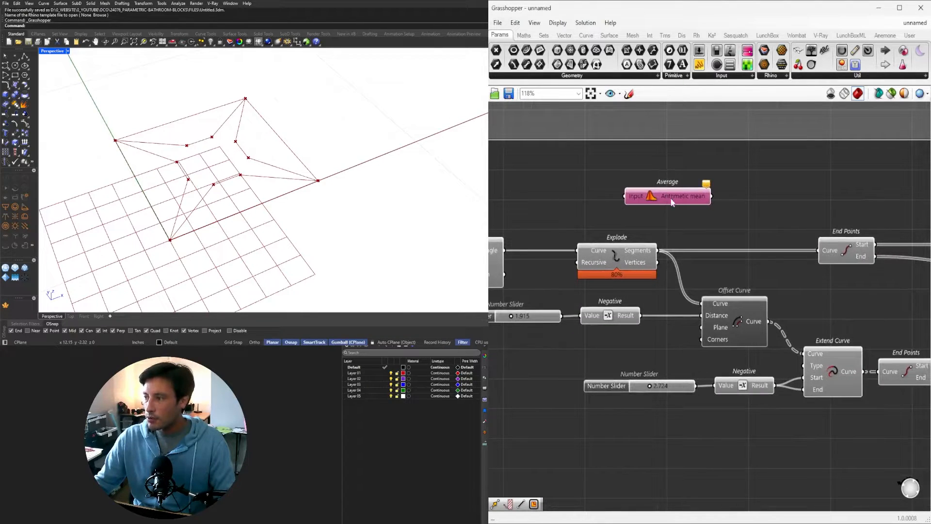
{"action": "left_click_drag", "start_coordinate": [671, 200], "coordinate": [806, 196]}
{"action": "right_click_drag", "start_coordinate": [661, 227], "coordinate": [777, 222]}
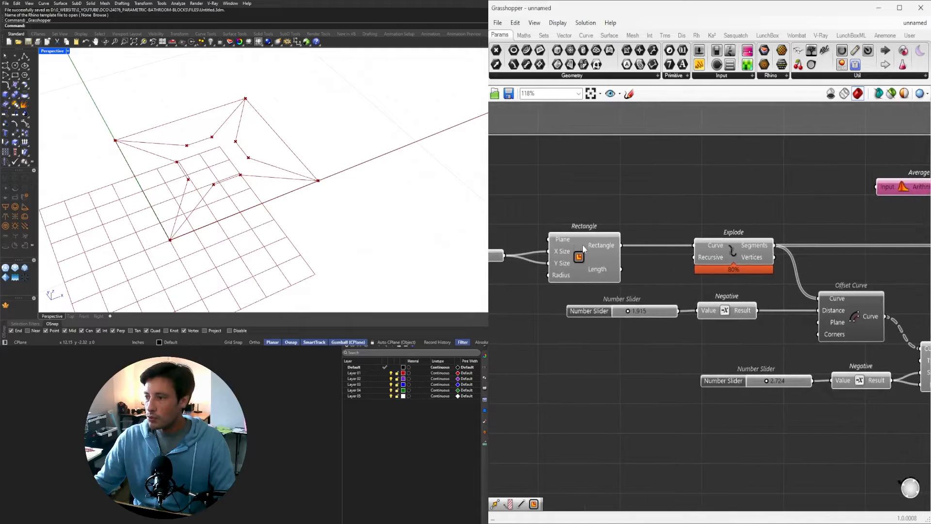
{"action": "left_click", "coordinate": [583, 248]}
{"action": "right_click_drag", "start_coordinate": [908, 283], "coordinate": [670, 276]}
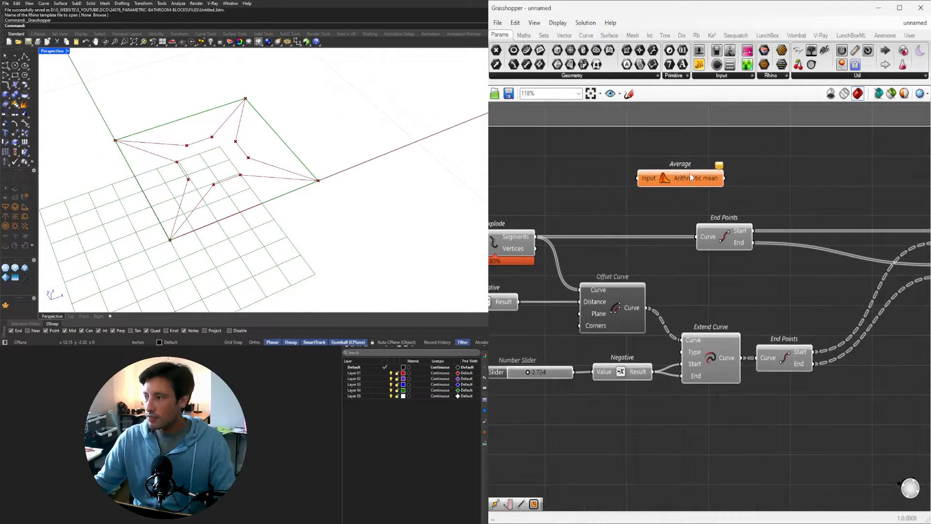
{"action": "left_click_drag", "start_coordinate": [691, 177], "coordinate": [751, 308]}
Step: Connect both the Start and End outputs of the extended curves' End Points to the Average component and flatten its input
{"action": "left_click", "coordinate": [604, 338]}
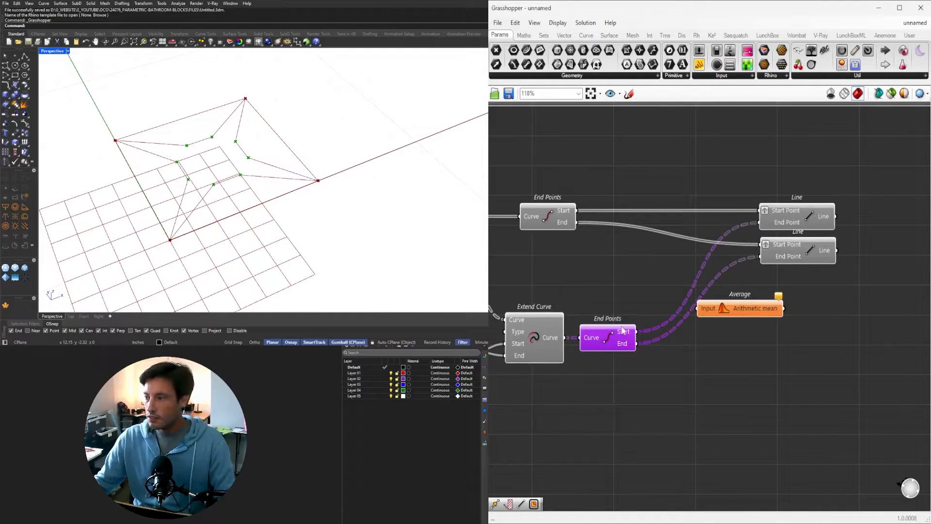
{"action": "left_click_drag", "start_coordinate": [624, 331], "coordinate": [698, 308]}
{"action": "left_click_drag", "start_coordinate": [639, 343], "coordinate": [700, 309]}
{"action": "left_click_drag", "start_coordinate": [708, 308], "coordinate": [736, 325]}
{"action": "right_click", "coordinate": [736, 325]}
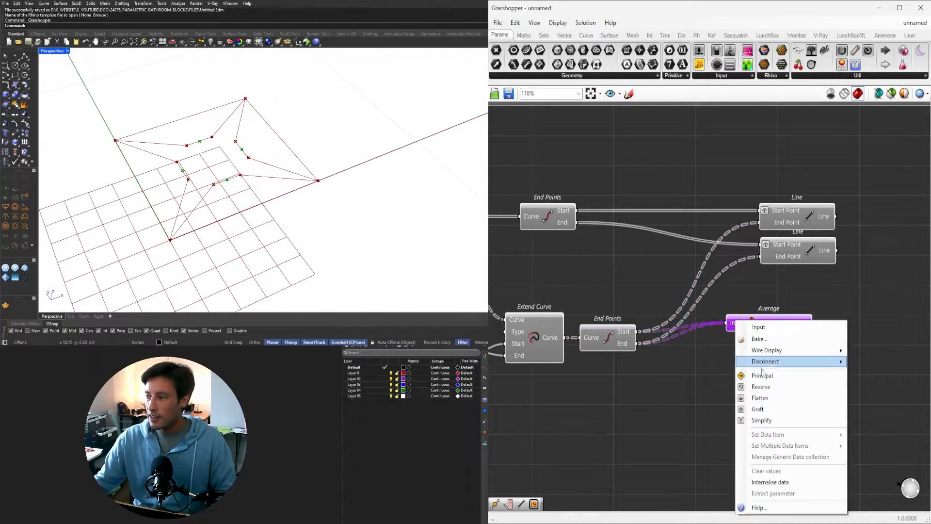
{"action": "left_click", "coordinate": [763, 391]}
{"action": "right_click_drag", "start_coordinate": [244, 177], "coordinate": [210, 141]}
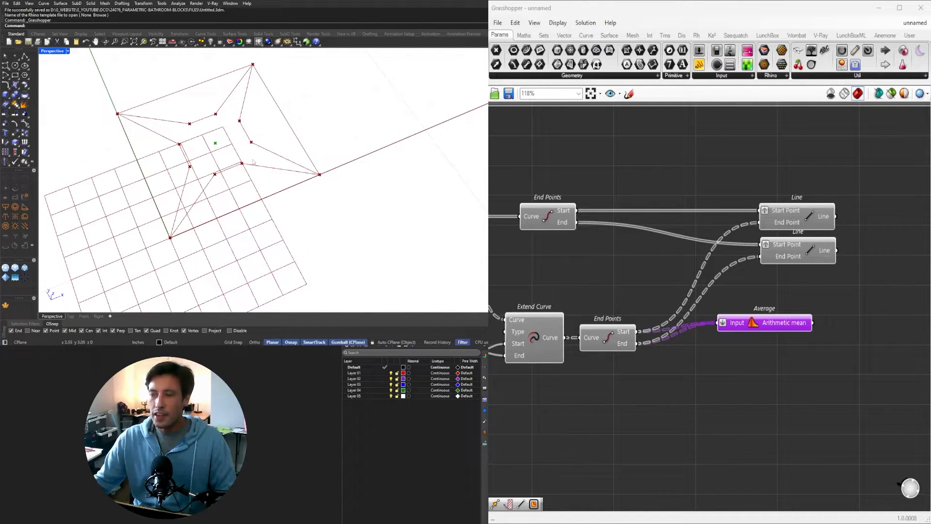
Step: Adjust the curve extension slider slightly and set the offset distance slider to 2.296
{"action": "right_click_drag", "start_coordinate": [597, 319], "coordinate": [776, 317]}
{"action": "scroll", "coordinate": [530, 347], "scroll_direction": "up", "scroll_amount": 5}
{"action": "right_click_drag", "start_coordinate": [529, 344], "coordinate": [672, 364]}
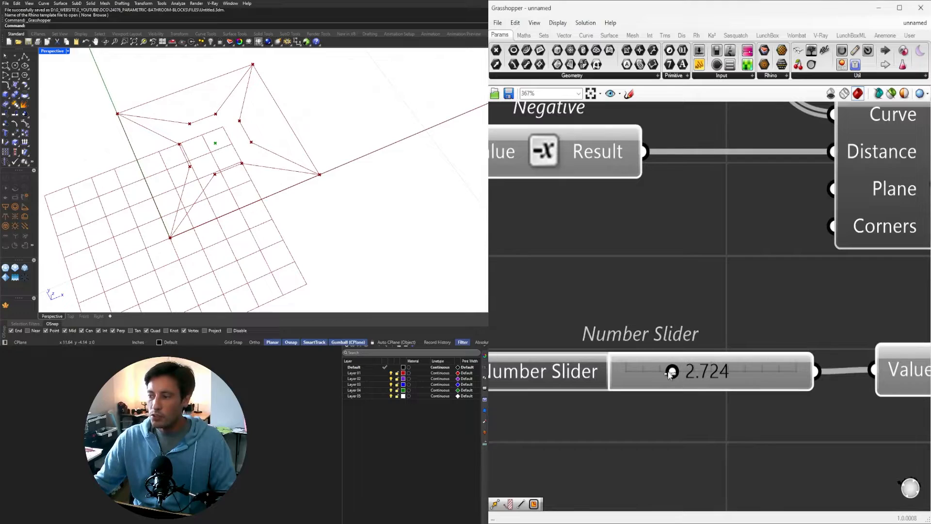
{"action": "mouse_move", "coordinate": [670, 374]}
{"action": "left_mouse_down"}
{"action": "mouse_move", "coordinate": [657, 371]}
{"action": "mouse_move", "coordinate": [671, 371]}
{"action": "left_mouse_up"}
{"action": "right_click_drag", "start_coordinate": [640, 219], "coordinate": [926, 281]}
{"action": "scroll", "coordinate": [663, 249], "scroll_direction": "down", "scroll_amount": 1}
{"action": "scroll", "coordinate": [661, 250], "scroll_direction": "up", "scroll_amount": 1}
{"action": "mouse_move", "coordinate": [675, 241]}
{"action": "left_mouse_down"}
{"action": "mouse_move", "coordinate": [689, 241]}
{"action": "mouse_move", "coordinate": [658, 243]}
{"action": "mouse_move", "coordinate": [682, 247]}
{"action": "left_mouse_up"}
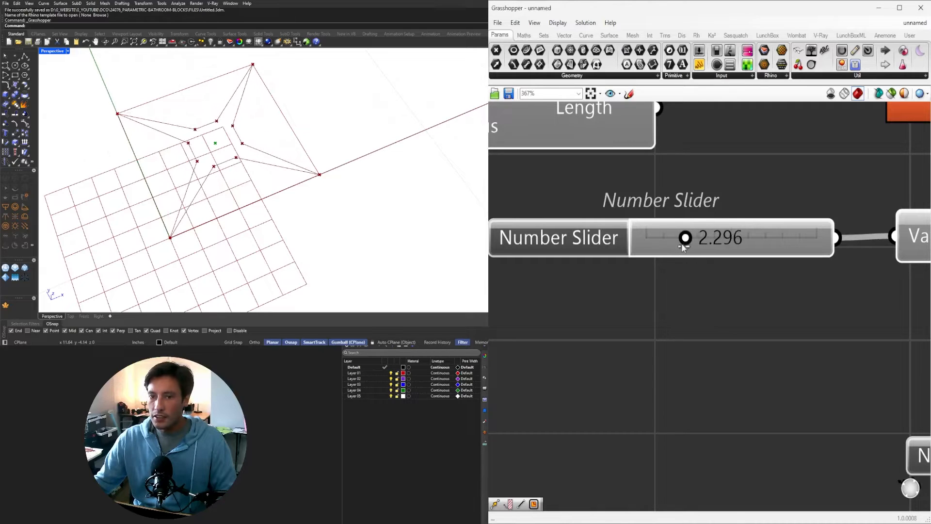
Step: Move the Average component up so it sits just below the two Line components
{"action": "scroll", "coordinate": [683, 264], "scroll_direction": "down", "scroll_amount": 5}
{"action": "right_click_drag", "start_coordinate": [734, 304], "coordinate": [584, 326]}
{"action": "scroll", "coordinate": [584, 326], "scroll_direction": "down", "scroll_amount": 2}
{"action": "right_click_drag", "start_coordinate": [842, 286], "coordinate": [667, 301]}
{"action": "scroll", "coordinate": [665, 301], "scroll_direction": "up", "scroll_amount": 4}
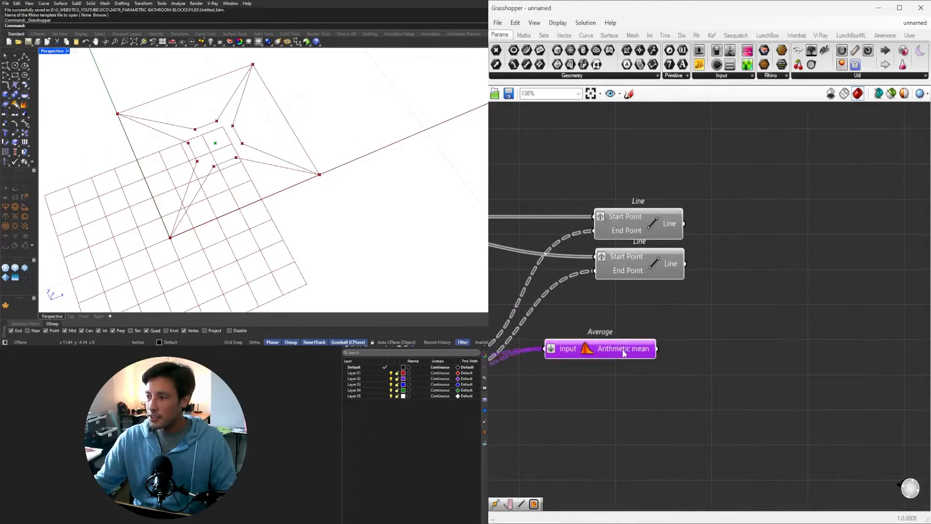
{"action": "left_click_drag", "start_coordinate": [629, 353], "coordinate": [666, 317]}
{"action": "double_click", "coordinate": [764, 334]}
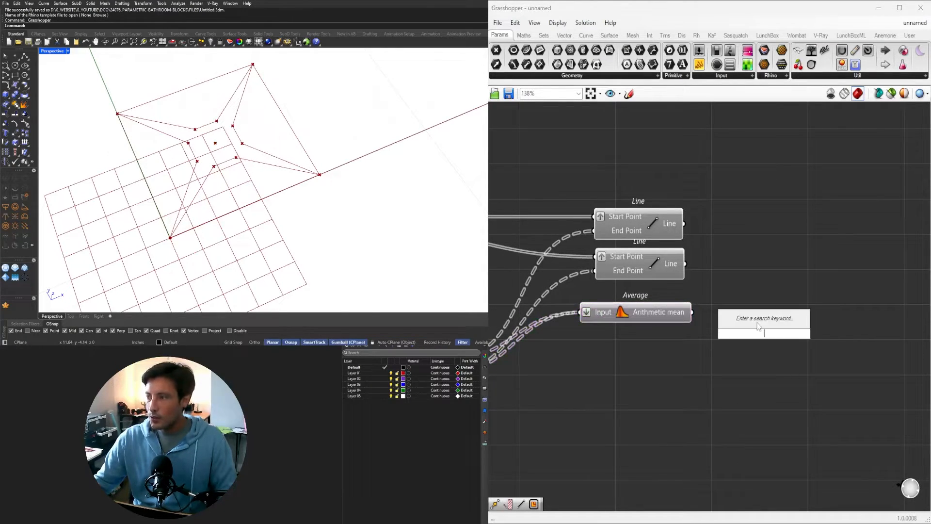
{"action": "type", "text": "line"}
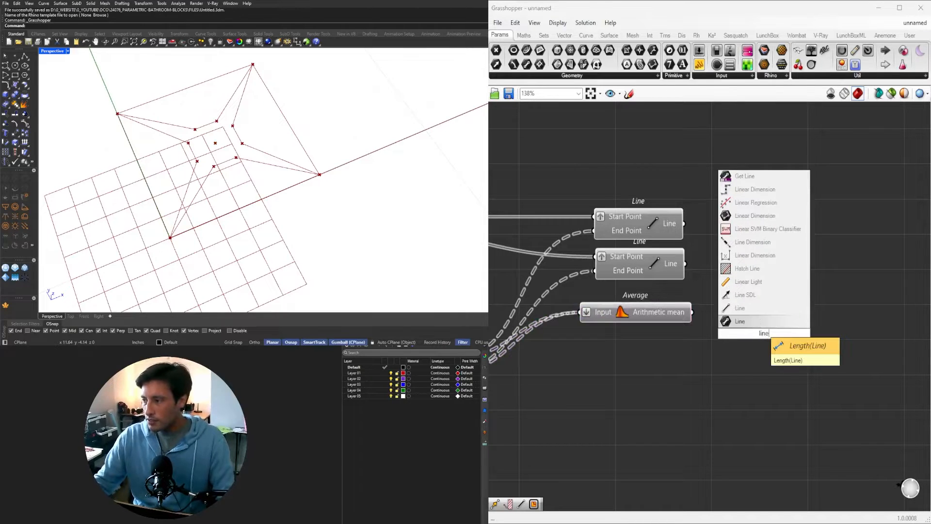
{"action": "left_click", "coordinate": [733, 320]}
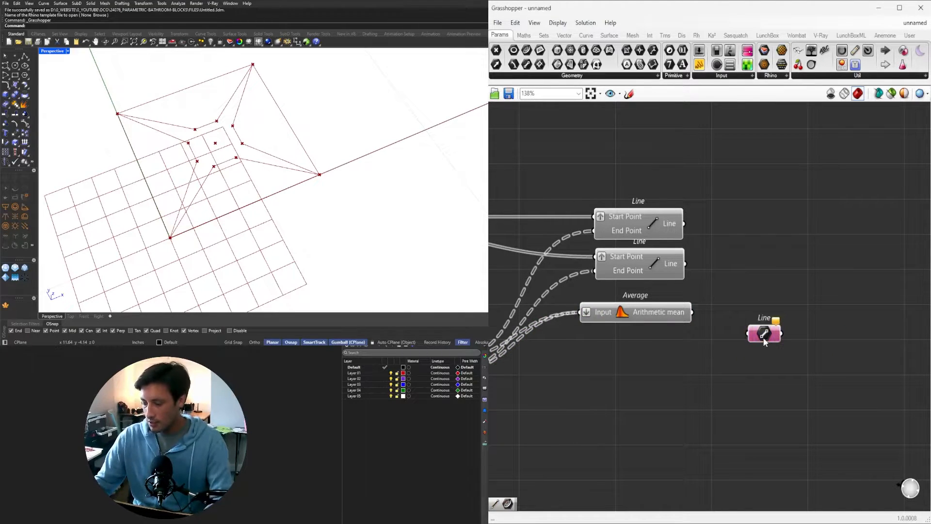
{"action": "key", "text": "Delete"}
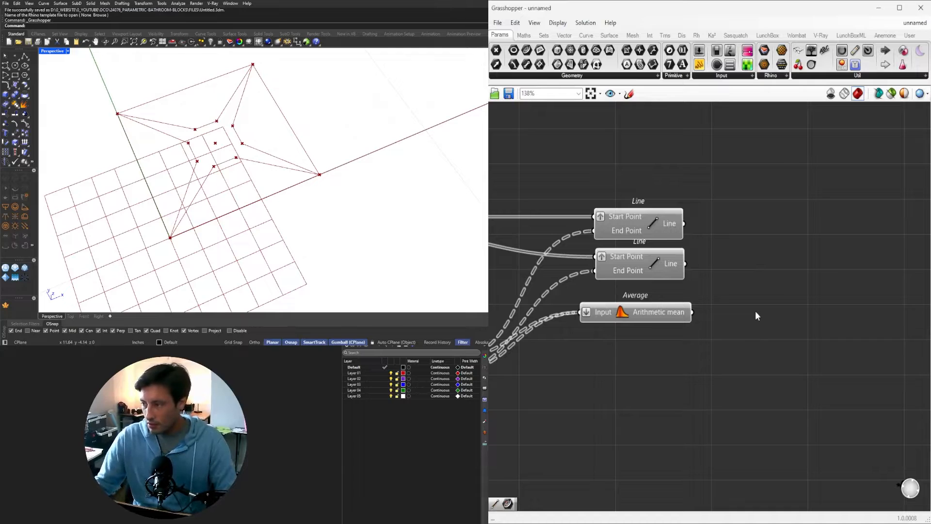
Step: Add a two-point Line component beside Average and feed the arithmetic mean into its Start Point
{"action": "double_click", "coordinate": [755, 312]}
{"action": "type", "text": "line"}
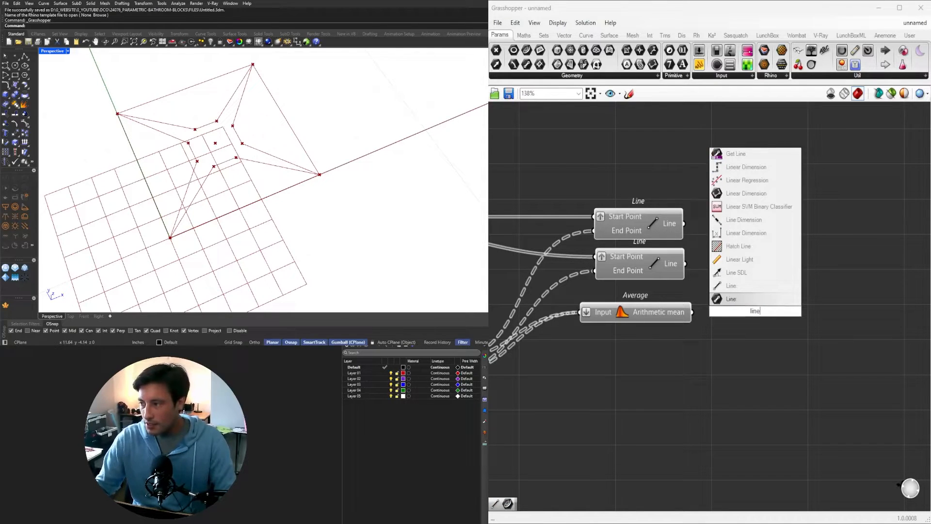
{"action": "left_click", "coordinate": [741, 286]}
{"action": "scroll", "coordinate": [733, 308], "scroll_direction": "down", "scroll_amount": 4}
{"action": "right_click_drag", "start_coordinate": [692, 322], "coordinate": [729, 262]}
{"action": "scroll", "coordinate": [728, 262], "scroll_direction": "up", "scroll_amount": 3}
{"action": "left_click_drag", "start_coordinate": [715, 246], "coordinate": [840, 238]}
Step: Connect both the Start and End outputs of the extended curves' End Points to the new Line's End Point
{"action": "left_click", "coordinate": [533, 291]}
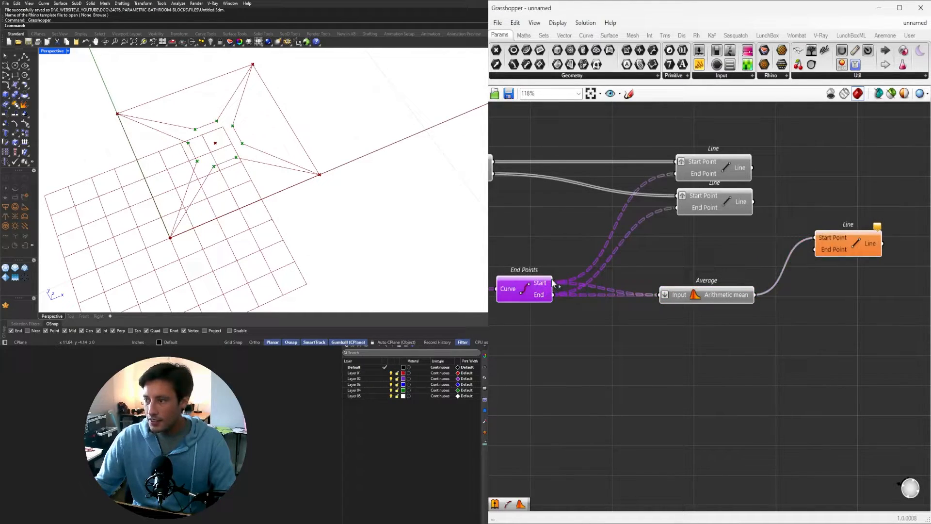
{"action": "left_click_drag", "start_coordinate": [553, 282], "coordinate": [815, 249]}
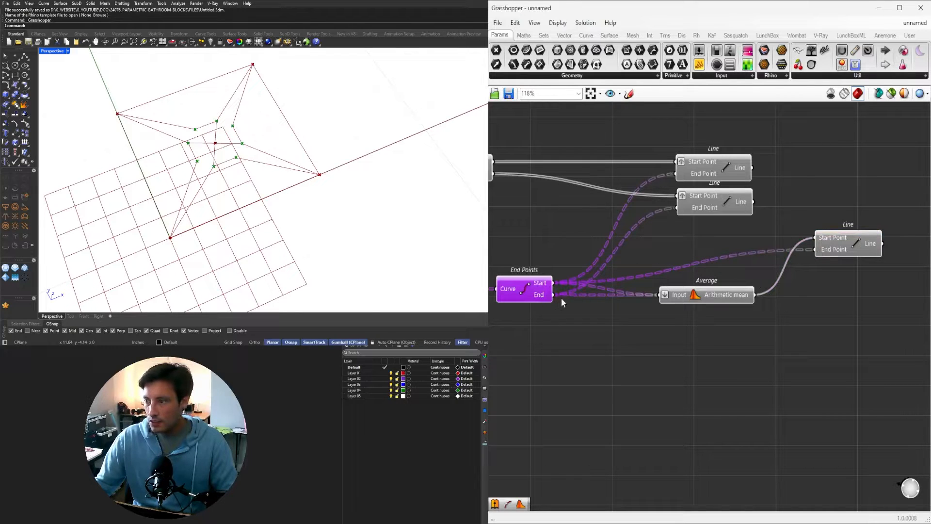
{"action": "left_click_drag", "start_coordinate": [554, 294], "coordinate": [824, 253]}
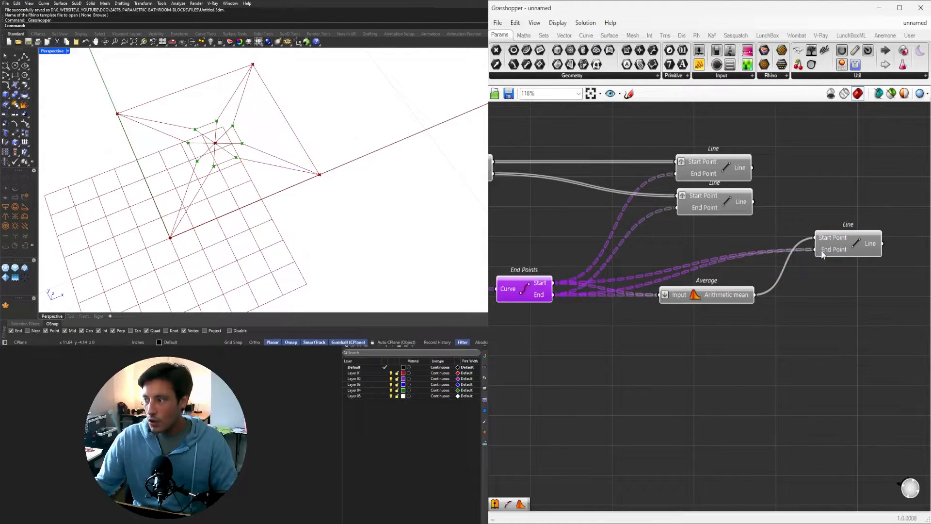
{"action": "left_click", "coordinate": [824, 251]}
Step: Stack Average under the two existing Line components with the new Line diagonally below it, and shift the whole group lower on the canvas
{"action": "left_click_drag", "start_coordinate": [722, 257], "coordinate": [720, 239]}
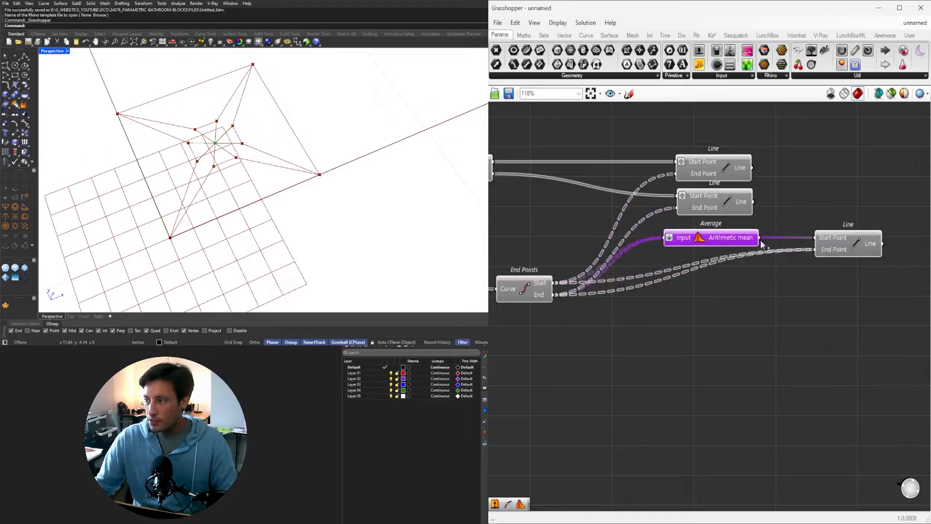
{"action": "left_click_drag", "start_coordinate": [867, 242], "coordinate": [837, 282]}
{"action": "left_click", "coordinate": [824, 237]}
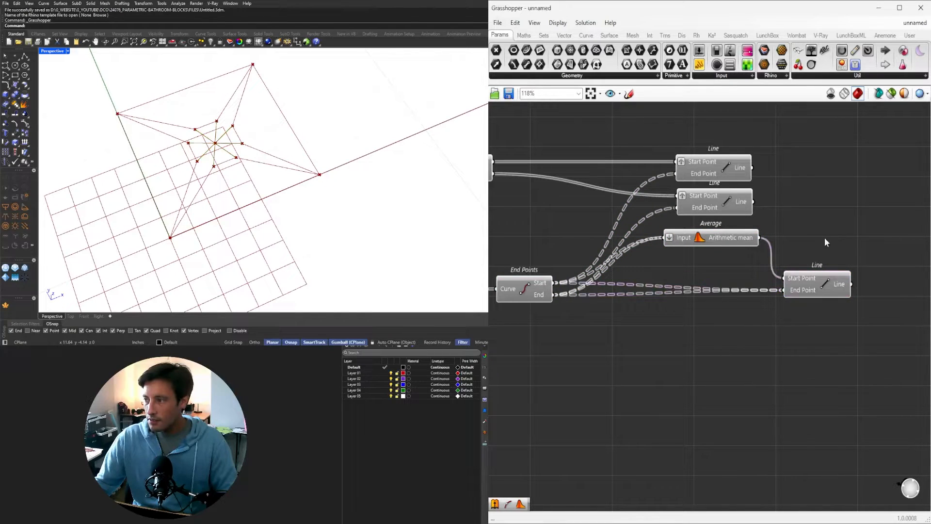
{"action": "scroll", "coordinate": [822, 239], "scroll_direction": "down", "scroll_amount": 3}
{"action": "left_click_drag", "start_coordinate": [850, 345], "coordinate": [752, 234]}
{"action": "scroll", "coordinate": [737, 195], "scroll_direction": "up", "scroll_amount": 3}
{"action": "left_click", "coordinate": [805, 286]}
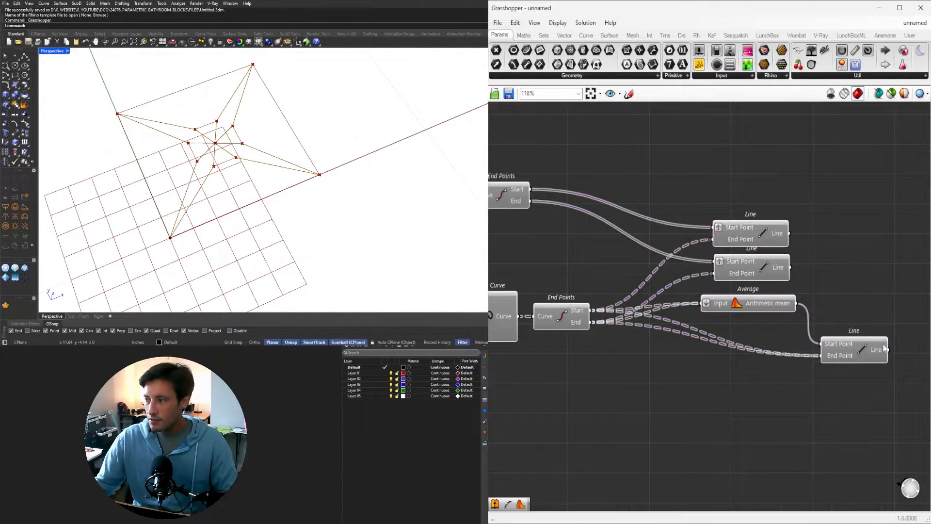
Step: Align the new Line with the extended curves' End Points and shift the two upper Lines, Average and the new Line closer to it
{"action": "left_click_drag", "start_coordinate": [855, 344], "coordinate": [858, 311]}
{"action": "left_click", "coordinate": [764, 321]}
{"action": "left_click_drag", "start_coordinate": [761, 304], "coordinate": [761, 298]}
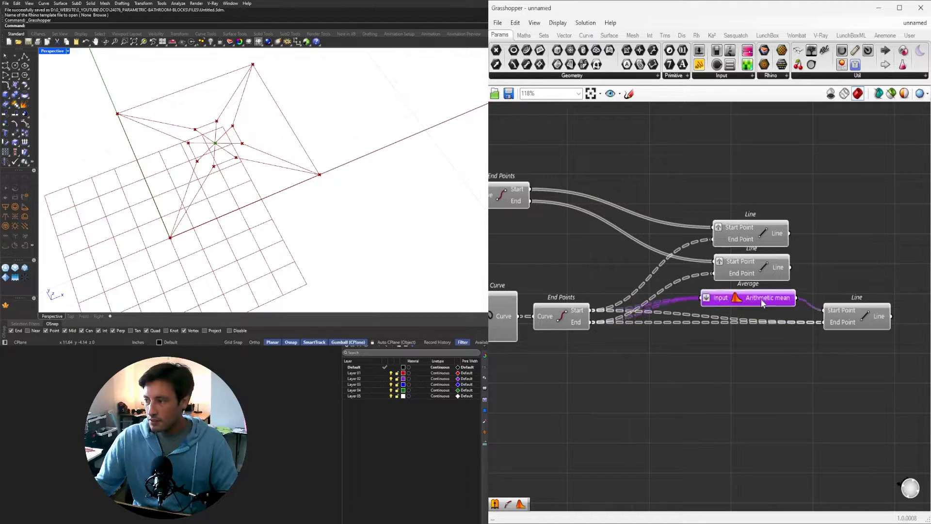
{"action": "left_click_drag", "start_coordinate": [804, 337], "coordinate": [730, 195]}
{"action": "left_click_drag", "start_coordinate": [747, 238], "coordinate": [716, 236]}
{"action": "left_click", "coordinate": [752, 190]}
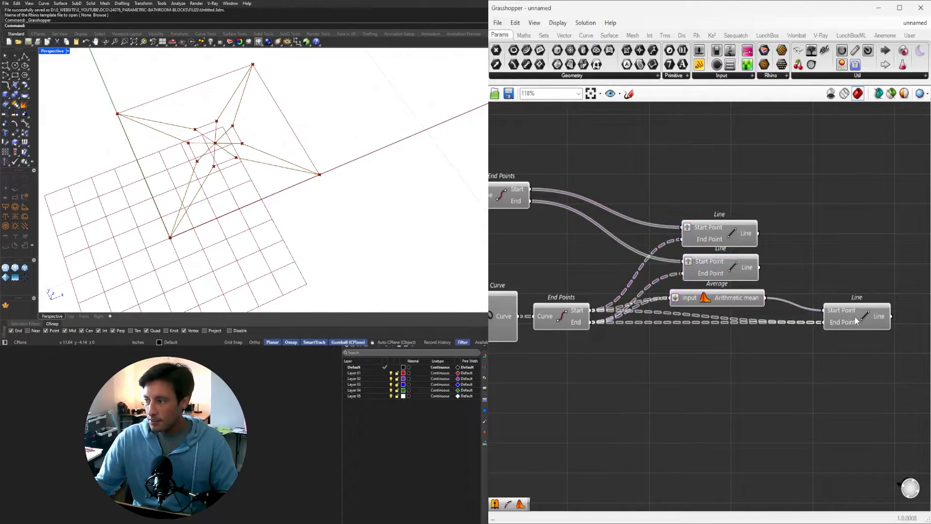
{"action": "left_click_drag", "start_coordinate": [855, 318], "coordinate": [836, 318]}
{"action": "left_click", "coordinate": [813, 253]}
{"action": "scroll", "coordinate": [801, 252], "scroll_direction": "down", "scroll_amount": 3}
{"action": "right_click_drag", "start_coordinate": [701, 286], "coordinate": [790, 293]}
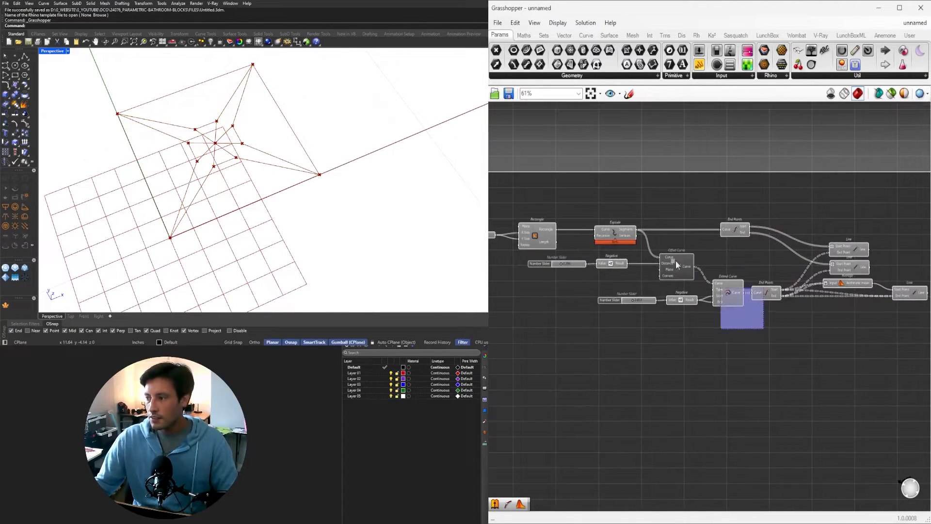
{"action": "left_click_drag", "start_coordinate": [676, 260], "coordinate": [542, 198]}
{"action": "left_click", "coordinate": [571, 181]}
{"action": "scroll", "coordinate": [713, 247], "scroll_direction": "down", "scroll_amount": 1}
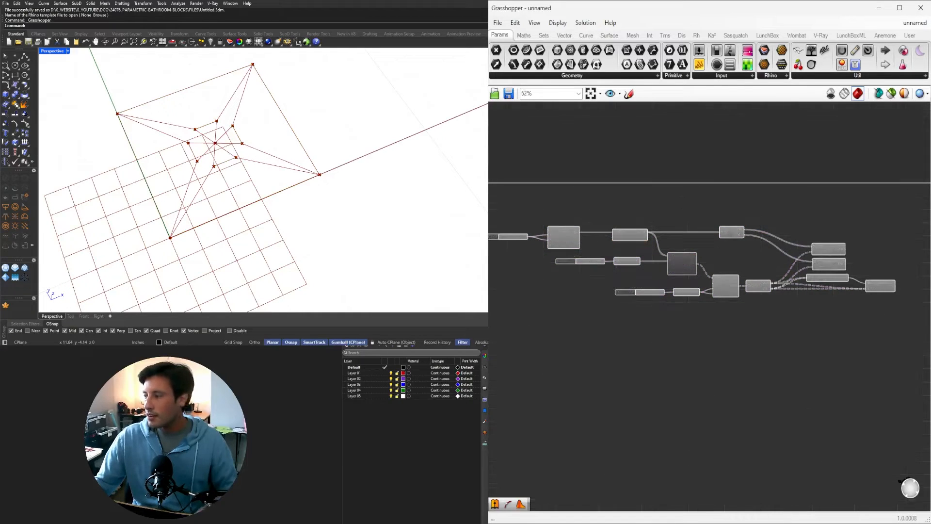
{"action": "scroll", "coordinate": [795, 272], "scroll_direction": "up", "scroll_amount": 4}
Step: Select the three Line components and Extend Curve together to examine the complete line pattern highlighted in the viewport
{"action": "left_click", "coordinate": [811, 293]}
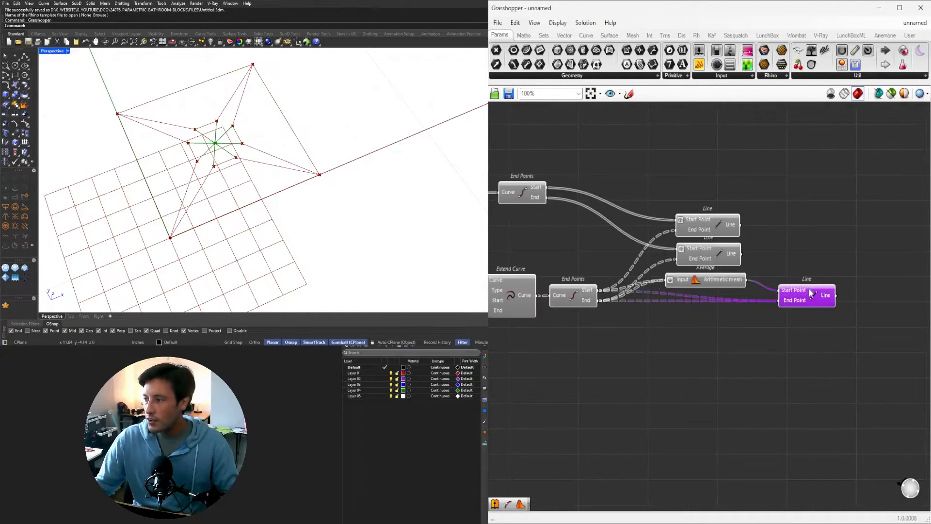
{"action": "mouse_move", "coordinate": [346, 163]}
{"action": "right_mouse_down"}
{"action": "mouse_move", "coordinate": [301, 129]}
{"action": "mouse_move", "coordinate": [335, 157]}
{"action": "right_mouse_up"}
{"action": "left_click", "coordinate": [698, 251], "text": "shift"}
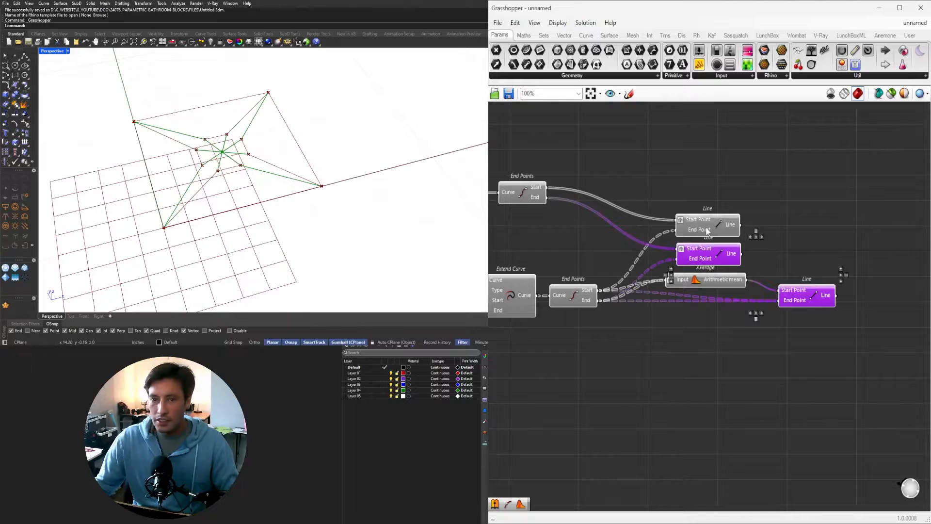
{"action": "left_click", "coordinate": [707, 229], "text": "shift"}
{"action": "right_click_drag", "start_coordinate": [630, 265], "coordinate": [796, 289]}
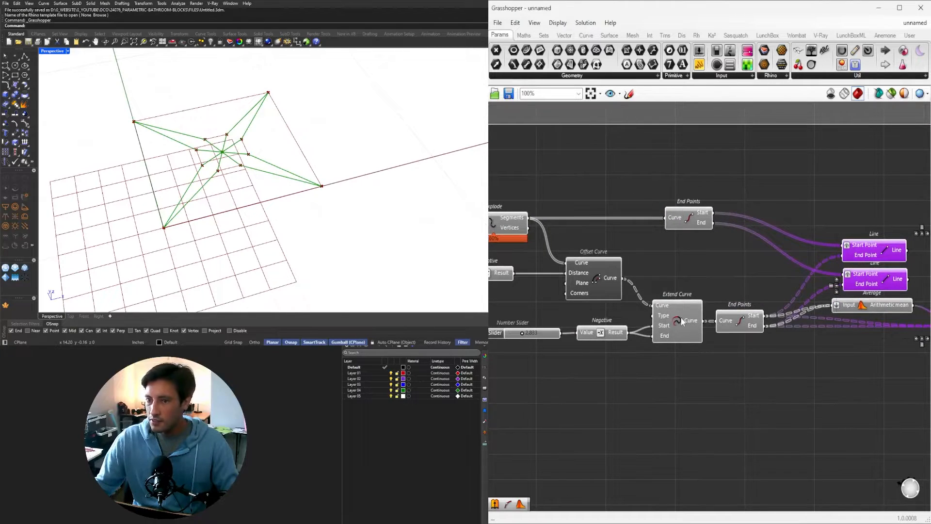
{"action": "right_click_drag", "start_coordinate": [310, 171], "coordinate": [233, 172]}
{"action": "scroll", "coordinate": [226, 100], "scroll_direction": "up", "scroll_amount": 5}
{"action": "scroll", "coordinate": [585, 261], "scroll_direction": "down", "scroll_amount": 1}
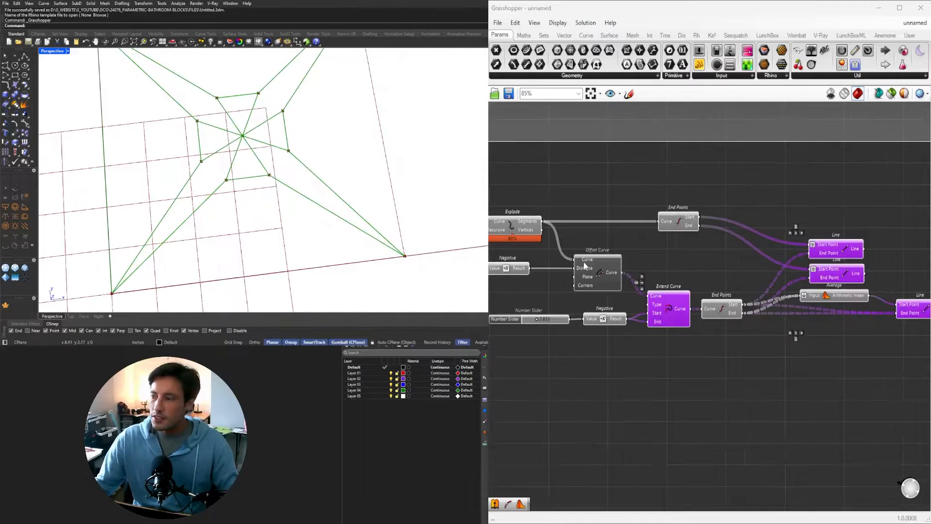
Step: Set the offset distance slider to 1.655 and the curve extension slider to 2.744
{"action": "right_click_drag", "start_coordinate": [583, 260], "coordinate": [847, 263]}
{"action": "scroll", "coordinate": [676, 274], "scroll_direction": "up", "scroll_amount": 6}
{"action": "left_click_drag", "start_coordinate": [584, 318], "coordinate": [578, 320]}
{"action": "scroll", "coordinate": [594, 322], "scroll_direction": "down", "scroll_amount": 6}
{"action": "right_click_drag", "start_coordinate": [678, 356], "coordinate": [534, 338]}
{"action": "scroll", "coordinate": [582, 380], "scroll_direction": "up", "scroll_amount": 4}
{"action": "left_click_drag", "start_coordinate": [586, 367], "coordinate": [585, 375]}
{"action": "scroll", "coordinate": [584, 369], "scroll_direction": "down", "scroll_amount": 5}
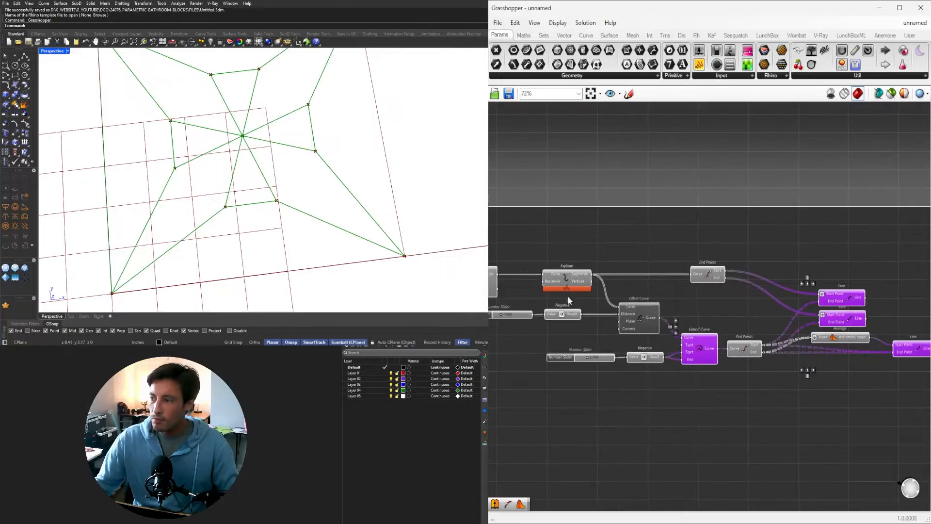
Step: Set the slider driving the rectangle's X and Y sizes to 10
{"action": "right_click_drag", "start_coordinate": [497, 285], "coordinate": [684, 231]}
{"action": "scroll", "coordinate": [683, 232], "scroll_direction": "up", "scroll_amount": 3}
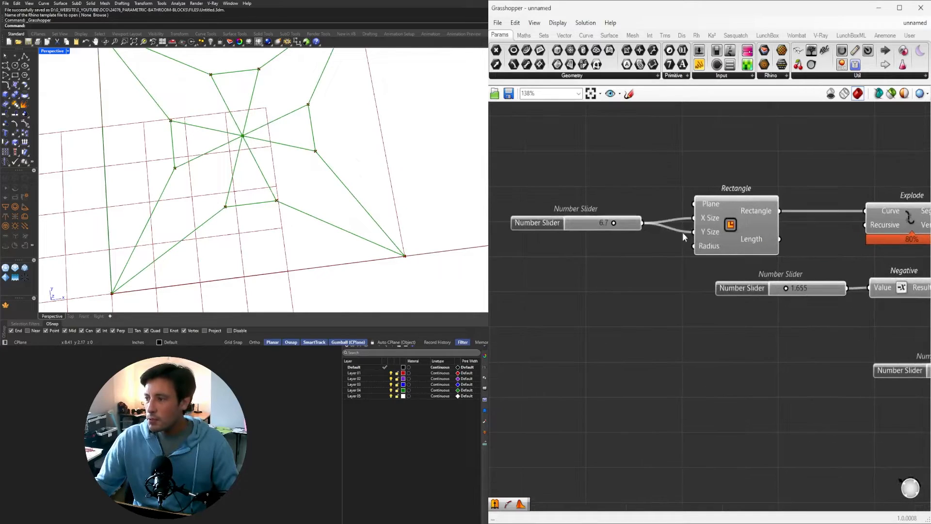
{"action": "scroll", "coordinate": [601, 224], "scroll_direction": "up", "scroll_amount": 2}
{"action": "double_click", "coordinate": [600, 223]}
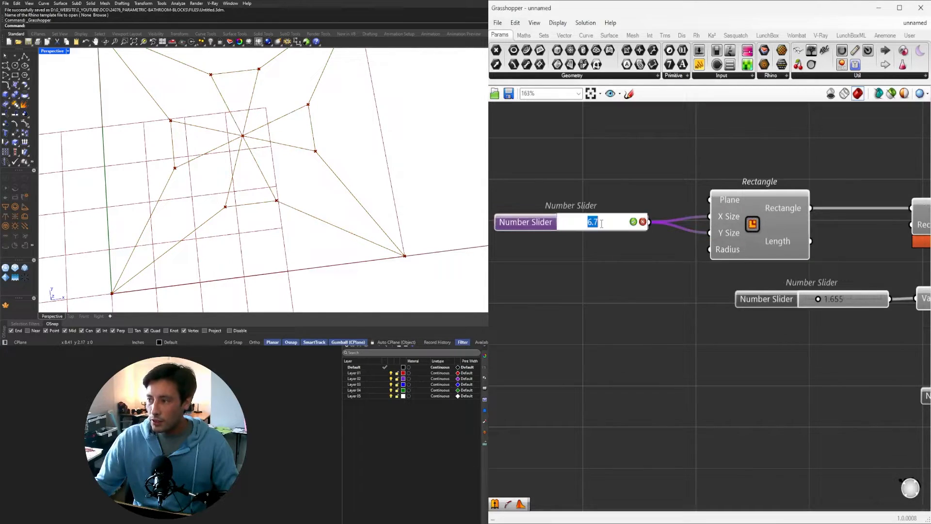
{"action": "type", "text": "10"}
{"action": "key", "text": "Return"}
{"action": "scroll", "coordinate": [429, 173], "scroll_direction": "down", "scroll_amount": 3}
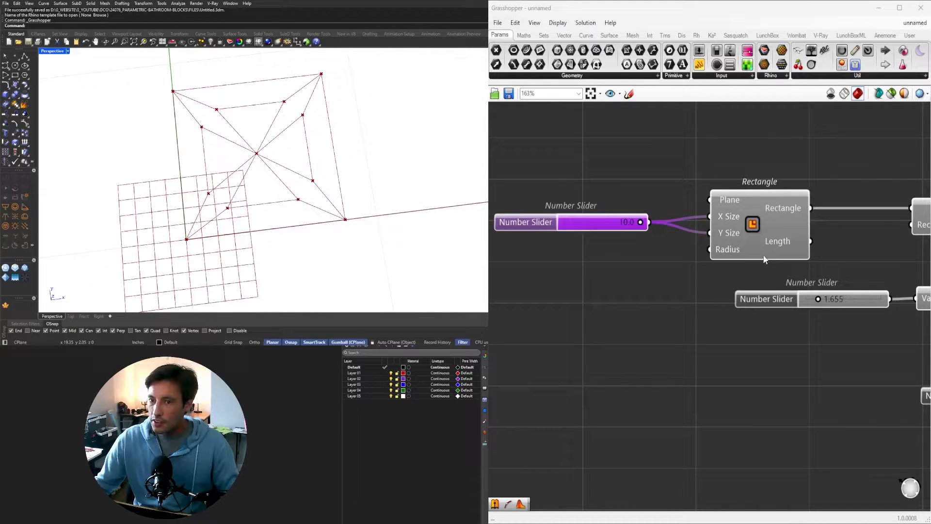
Step: Set the offset distance slider to 5
{"action": "scroll", "coordinate": [765, 259], "scroll_direction": "down", "scroll_amount": 2}
{"action": "right_click_drag", "start_coordinate": [773, 292], "coordinate": [548, 269]}
{"action": "scroll", "coordinate": [607, 264], "scroll_direction": "up", "scroll_amount": 2}
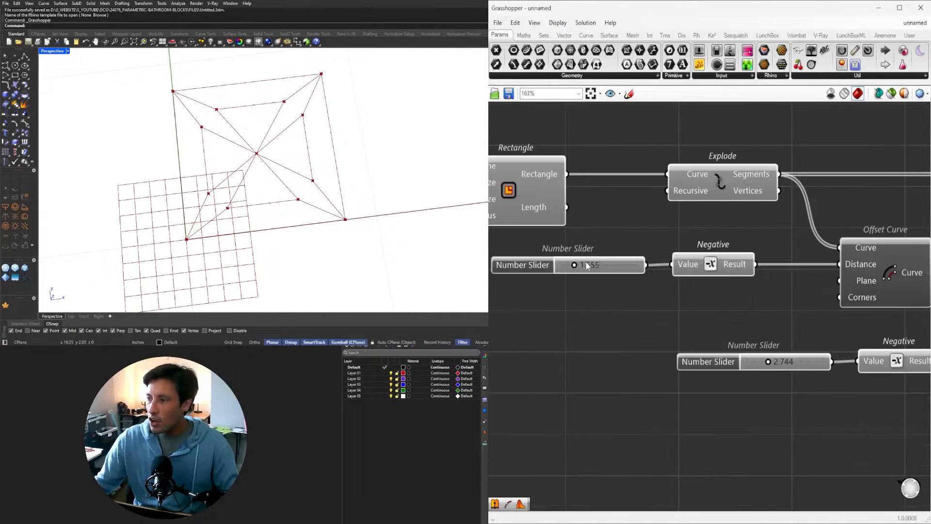
{"action": "double_click", "coordinate": [607, 264]}
{"action": "type", "text": "5"}
{"action": "key", "text": "Return"}
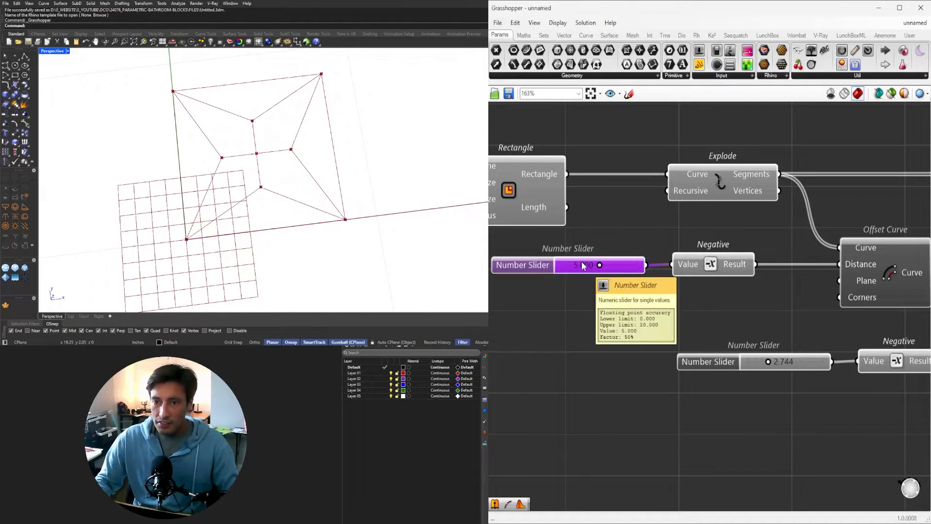
Step: Set the offset distance slider to 0.25
{"action": "scroll", "coordinate": [626, 323], "scroll_direction": "down", "scroll_amount": 2}
{"action": "scroll", "coordinate": [615, 288], "scroll_direction": "up", "scroll_amount": 3}
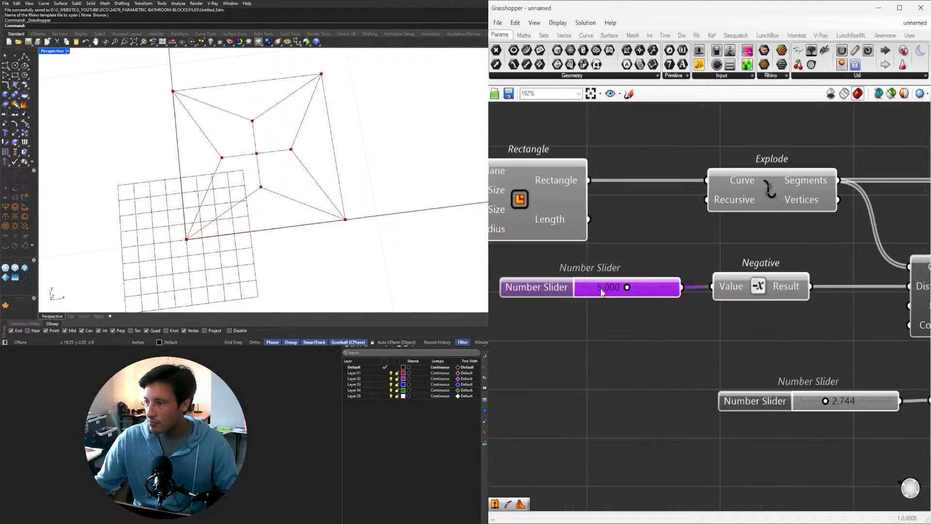
{"action": "double_click", "coordinate": [602, 288]}
{"action": "type", "text": ".25"}
{"action": "key", "text": "Return"}
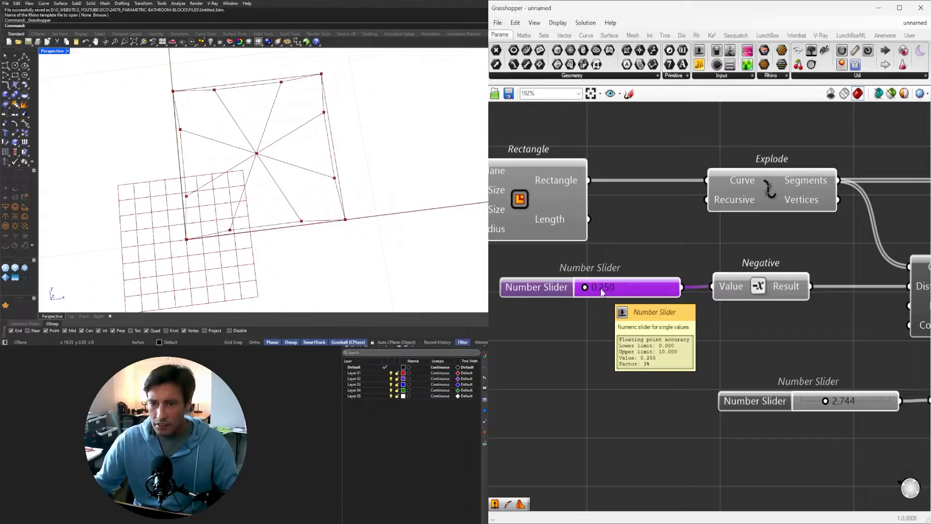
Step: Set the offset distance slider to 0.125
{"action": "scroll", "coordinate": [591, 287], "scroll_direction": "up", "scroll_amount": 3}
{"action": "left_click_drag", "start_coordinate": [588, 287], "coordinate": [608, 289]}
{"action": "double_click", "coordinate": [615, 286]}
{"action": "type", "text": "."}
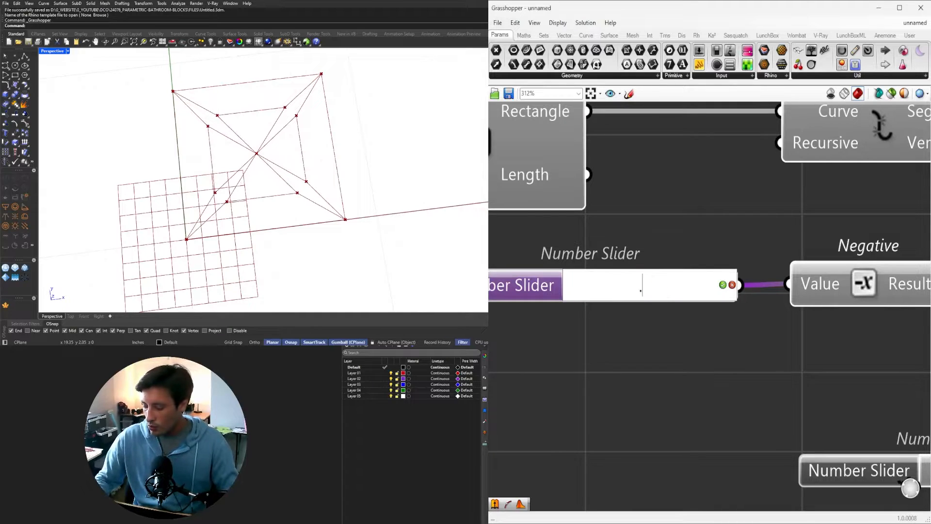
{"action": "type", "text": "125"}
{"action": "key", "text": "Return"}
{"action": "scroll", "coordinate": [578, 291], "scroll_direction": "up", "scroll_amount": 3}
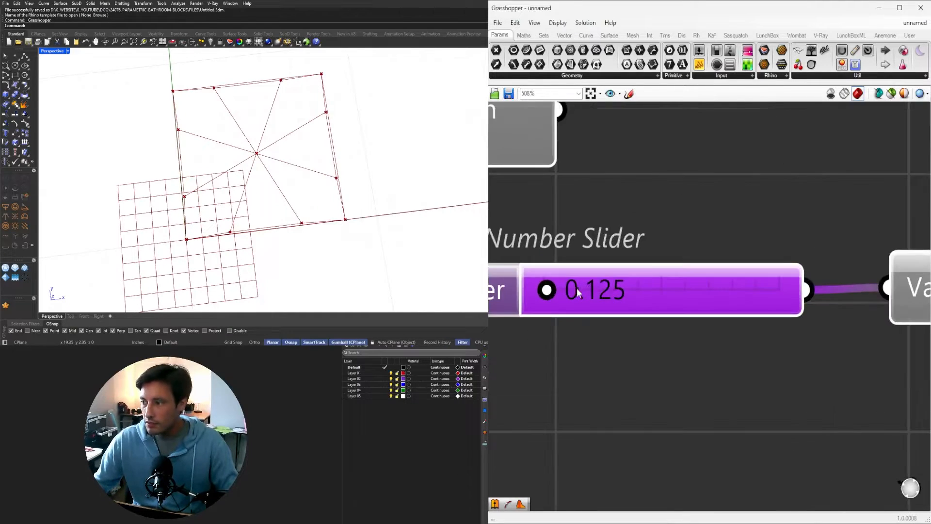
Step: Set the offset distance slider to 1.25
{"action": "left_click_drag", "start_coordinate": [557, 293], "coordinate": [605, 293]}
{"action": "double_click", "coordinate": [604, 289]}
{"action": "type", "text": "1.2"}
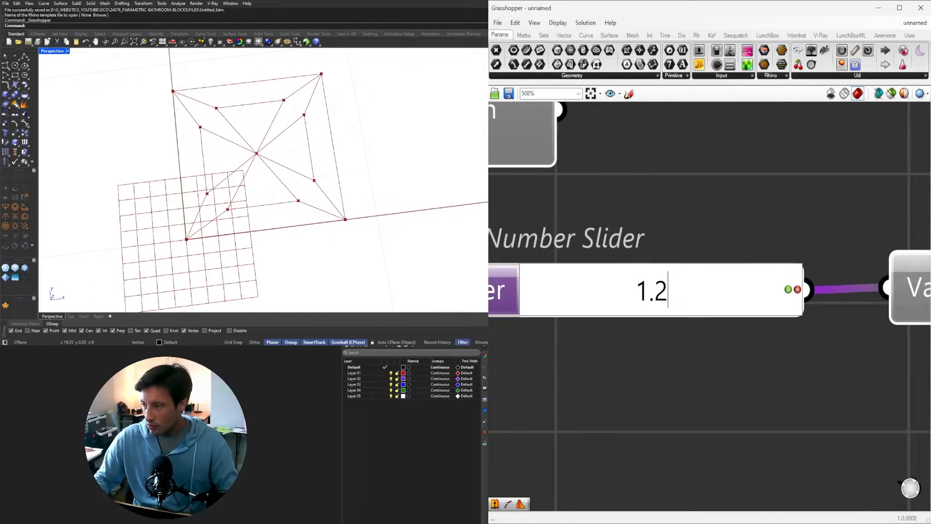
{"action": "type", "text": "5"}
{"action": "key", "text": "Return"}
{"action": "scroll", "coordinate": [645, 276], "scroll_direction": "down", "scroll_amount": 4}
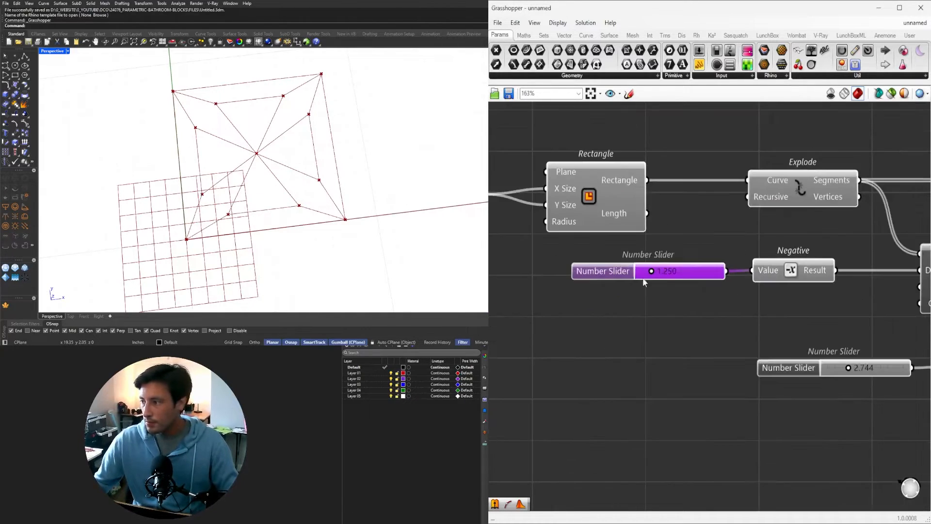
Step: Raise the offset distance slider slightly and set the slider that shortens the offset edges to about 3.452
{"action": "scroll", "coordinate": [678, 277], "scroll_direction": "up", "scroll_amount": 3}
{"action": "left_click_drag", "start_coordinate": [692, 270], "coordinate": [697, 271]}
{"action": "scroll", "coordinate": [697, 272], "scroll_direction": "down", "scroll_amount": 4}
{"action": "scroll", "coordinate": [739, 343], "scroll_direction": "up", "scroll_amount": 4}
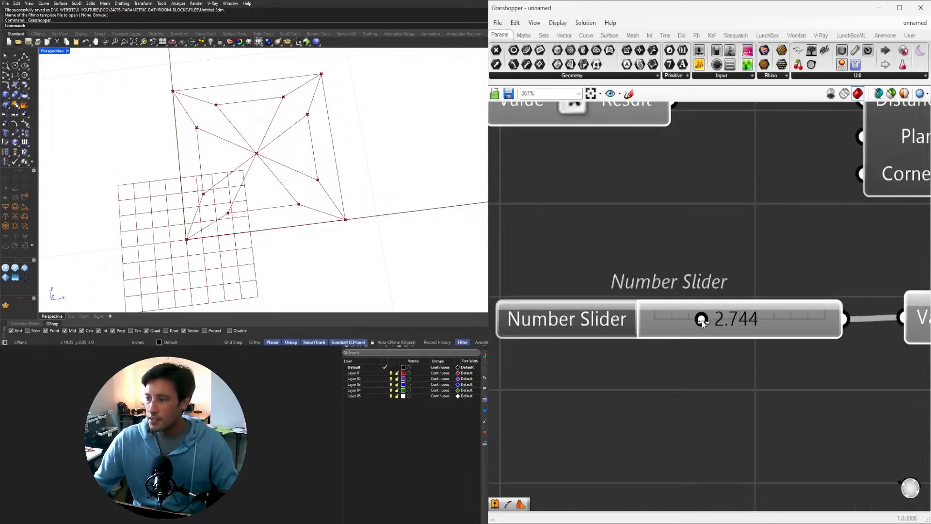
{"action": "left_click_drag", "start_coordinate": [701, 323], "coordinate": [715, 322]}
{"action": "scroll", "coordinate": [720, 233], "scroll_direction": "down", "scroll_amount": 5}
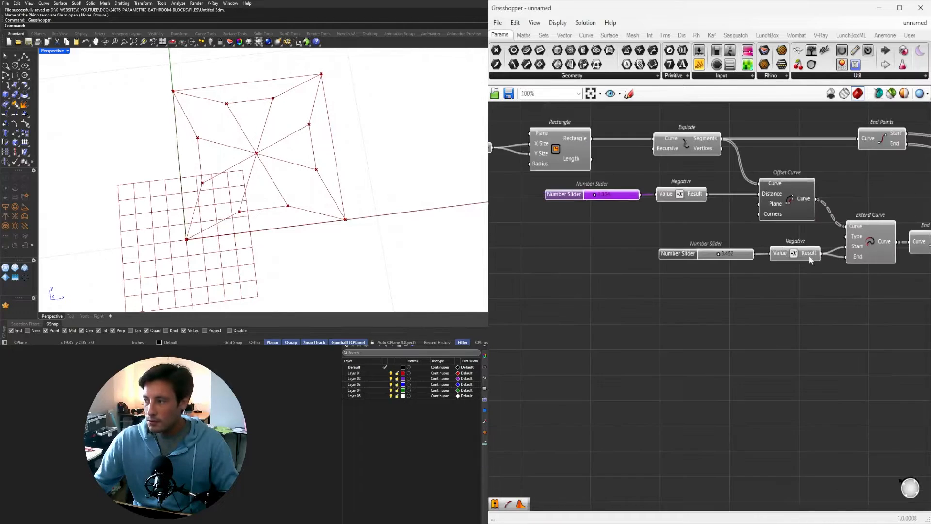
Step: Highlight the center Line, both corner Line components and Extend Curve together to review all pattern curves in the viewport
{"action": "right_click_drag", "start_coordinate": [808, 257], "coordinate": [653, 273]}
{"action": "scroll", "coordinate": [652, 272], "scroll_direction": "down", "scroll_amount": 3}
{"action": "scroll", "coordinate": [842, 267], "scroll_direction": "up", "scroll_amount": 3}
{"action": "right_click_drag", "start_coordinate": [841, 266], "coordinate": [672, 284]}
{"action": "left_click", "coordinate": [670, 281]}
{"action": "right_click_drag", "start_coordinate": [335, 145], "coordinate": [256, 122]}
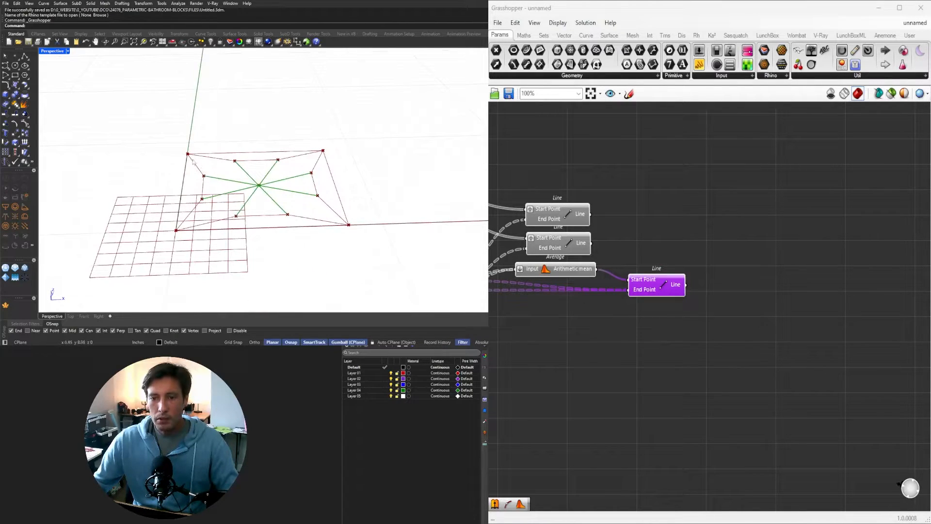
{"action": "right_click_drag", "start_coordinate": [194, 175], "coordinate": [196, 243]}
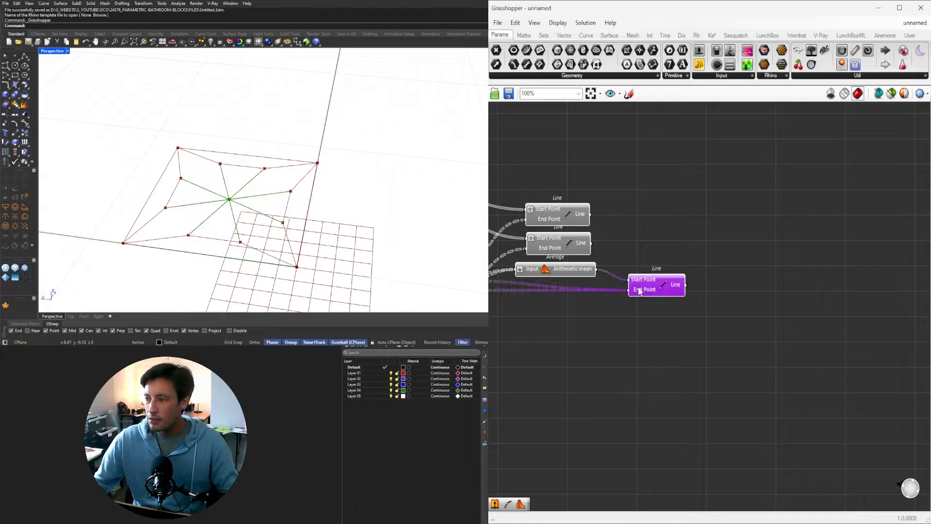
{"action": "right_click_drag", "start_coordinate": [578, 257], "coordinate": [718, 261]}
{"action": "left_click", "coordinate": [718, 247], "text": "shift"}
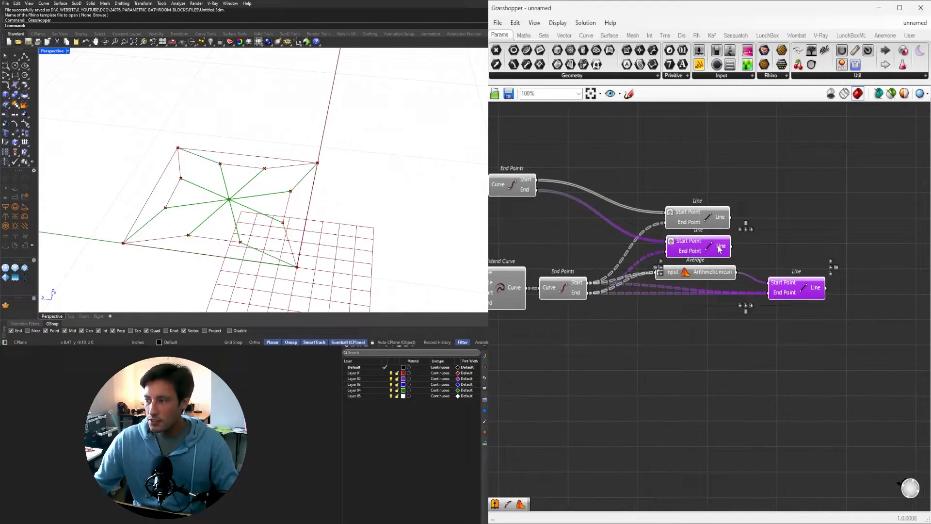
{"action": "left_click", "coordinate": [708, 216], "text": "shift"}
{"action": "right_click_drag", "start_coordinate": [607, 260], "coordinate": [809, 254]}
{"action": "scroll", "coordinate": [732, 248], "scroll_direction": "down", "scroll_amount": 1}
{"action": "left_click", "coordinate": [702, 282], "text": "shift"}
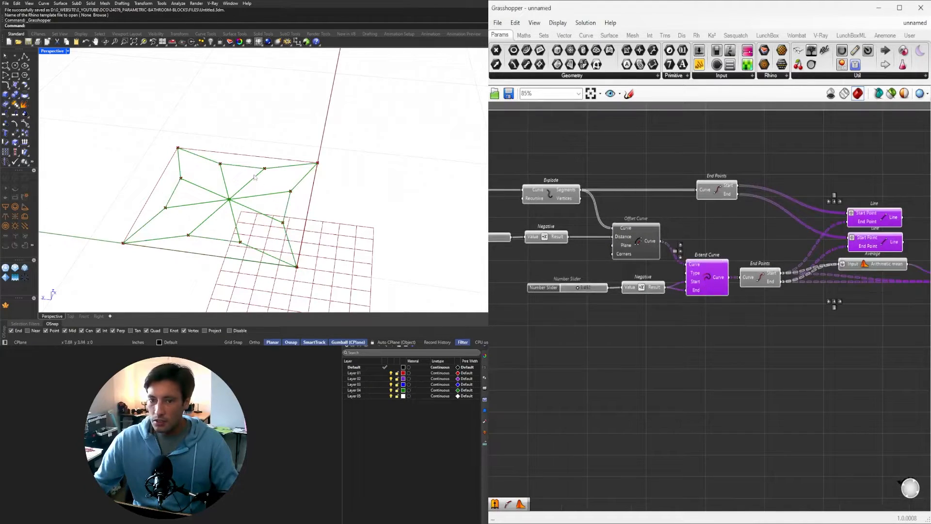
{"action": "scroll", "coordinate": [728, 274], "scroll_direction": "down", "scroll_amount": 2}
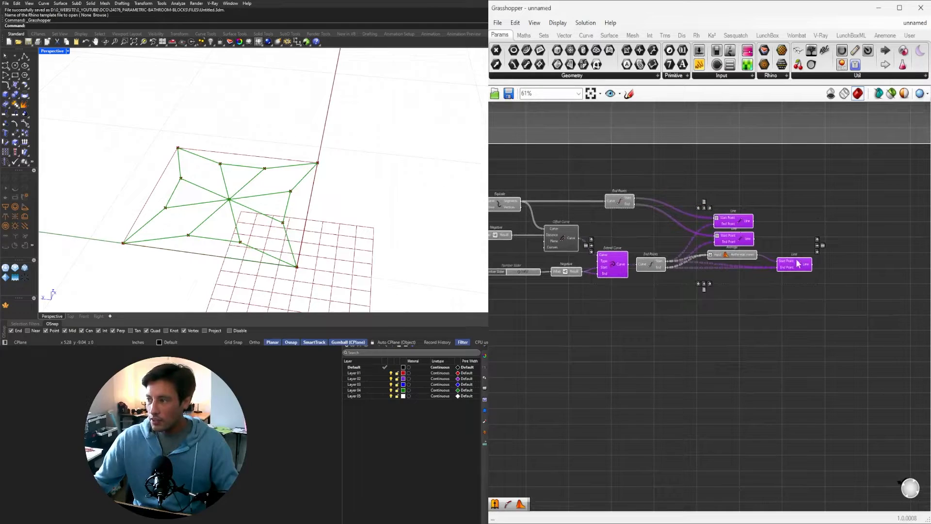
Step: Add a Curve parameter beside the line components to collect the pattern curves
{"action": "double_click", "coordinate": [819, 207]}
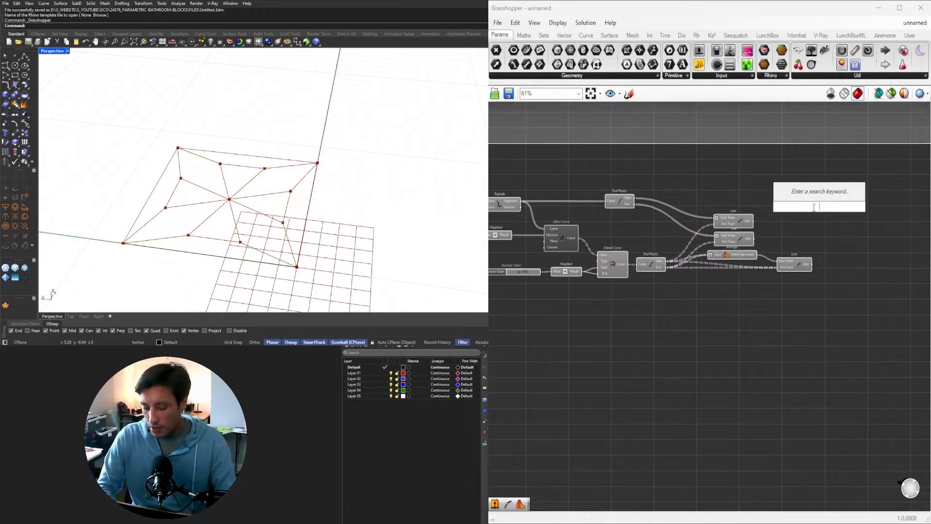
{"action": "type", "text": "curve"}
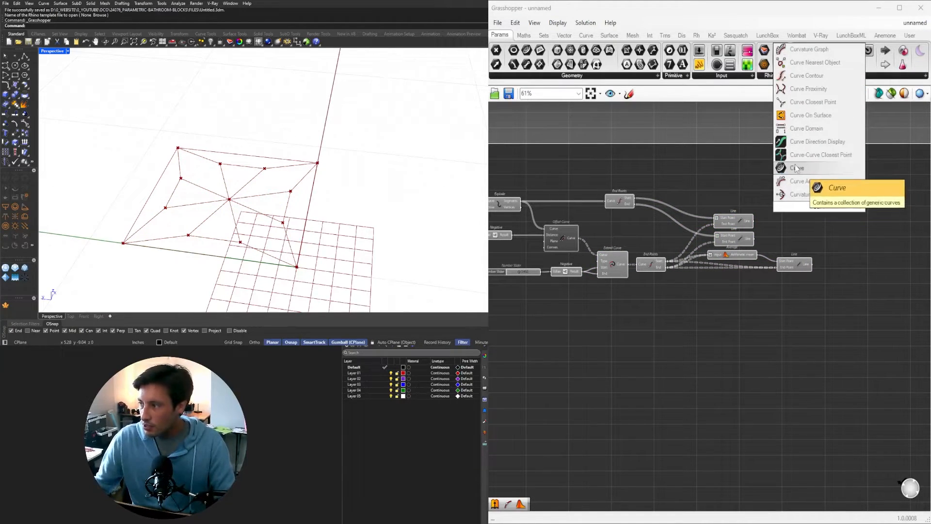
{"action": "left_click", "coordinate": [796, 168]}
{"action": "scroll", "coordinate": [814, 203], "scroll_direction": "up", "scroll_amount": 3}
Step: Wire the Extend Curve output and all three Line outputs into the Curve container, and place it beyond the Line components
{"action": "right_click_drag", "start_coordinate": [518, 316], "coordinate": [600, 300]}
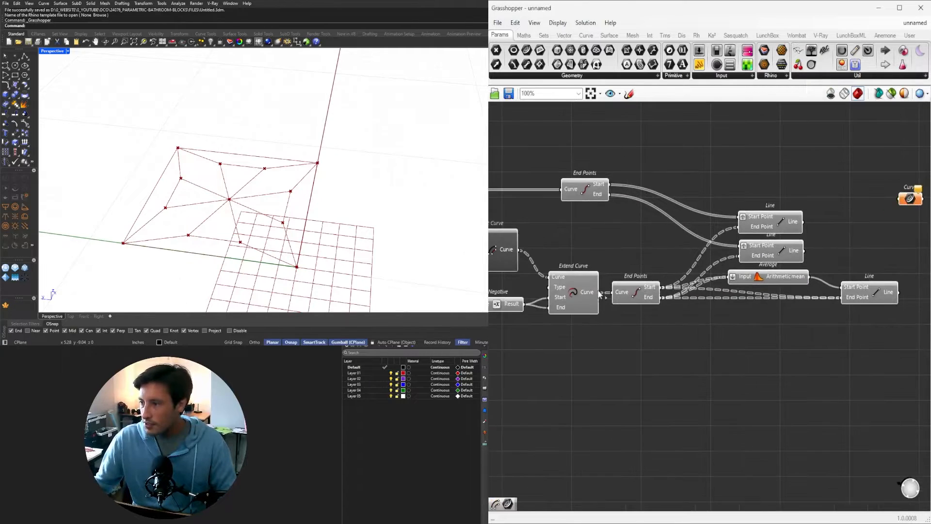
{"action": "scroll", "coordinate": [613, 299], "scroll_direction": "down", "scroll_amount": 1}
{"action": "left_click_drag", "start_coordinate": [801, 221], "coordinate": [858, 214]}
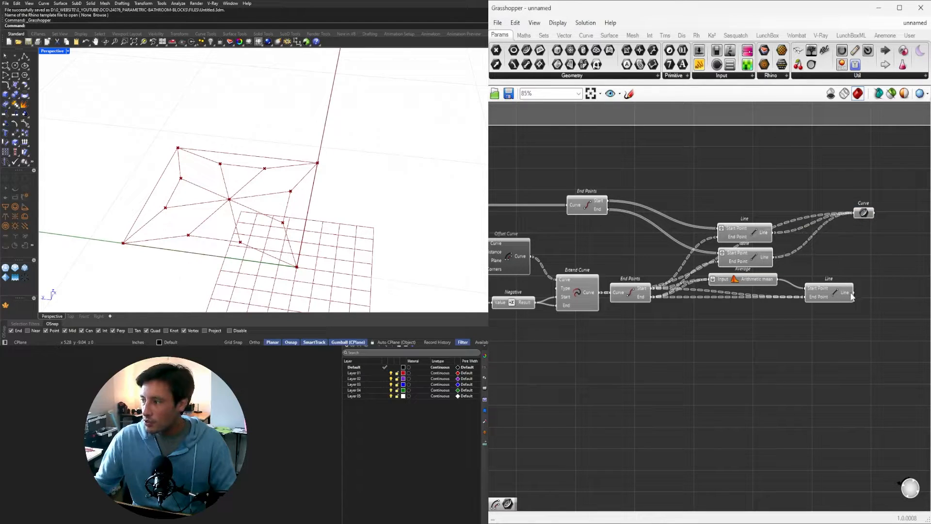
{"action": "left_click_drag", "start_coordinate": [862, 217], "coordinate": [907, 305]}
{"action": "left_click_drag", "start_coordinate": [829, 297], "coordinate": [829, 290]}
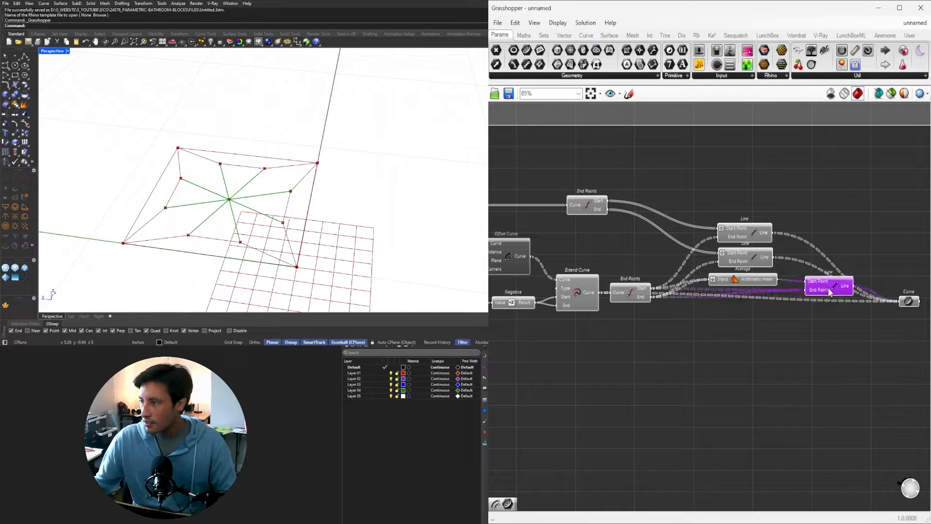
{"action": "left_click", "coordinate": [908, 305]}
{"action": "right_click_drag", "start_coordinate": [870, 322], "coordinate": [750, 290]}
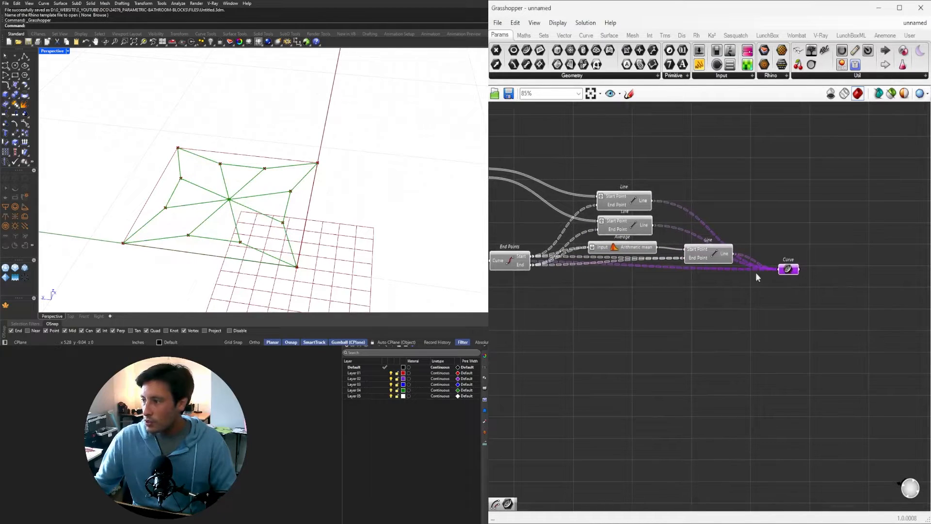
{"action": "left_click_drag", "start_coordinate": [788, 269], "coordinate": [793, 214]}
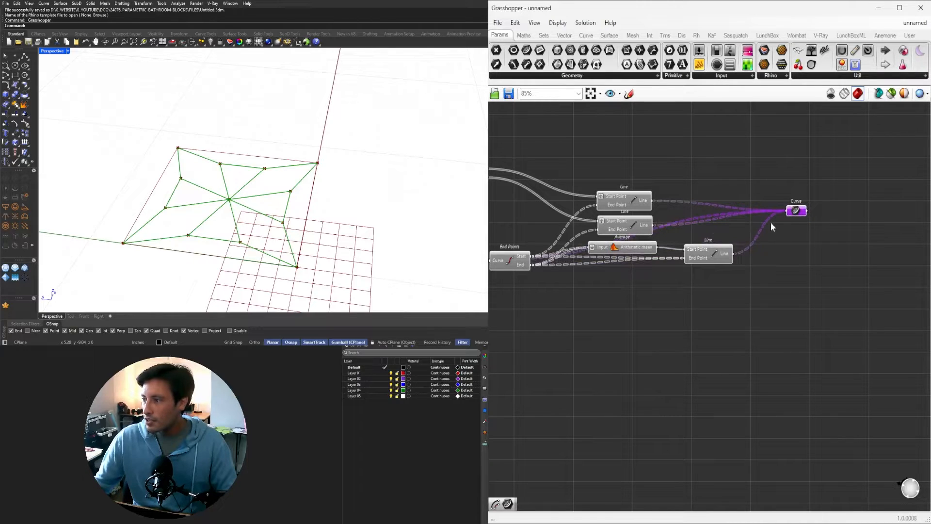
Step: Set the Curve container's wire display to hidden and move the container closer to the Line components
{"action": "right_click", "coordinate": [788, 214]}
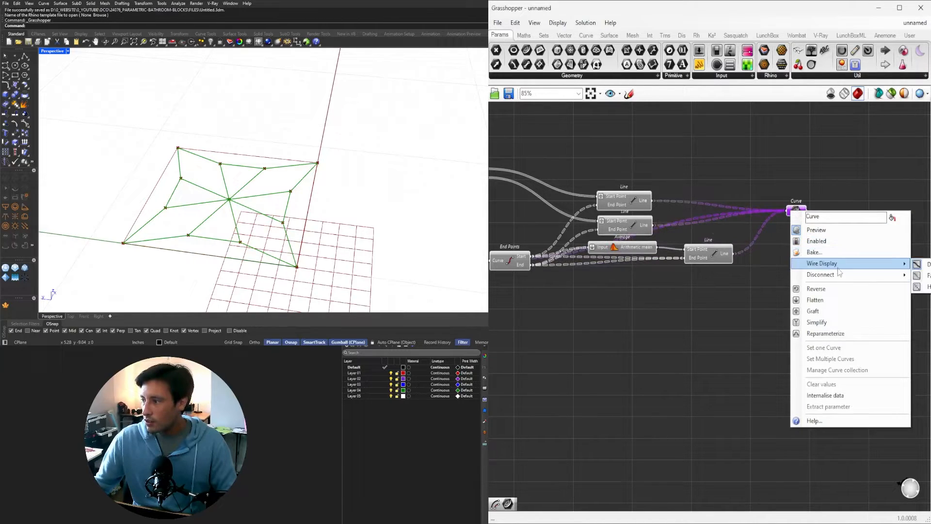
{"action": "left_click", "coordinate": [919, 287]}
{"action": "mouse_move", "coordinate": [793, 212]}
{"action": "left_mouse_down"}
{"action": "mouse_move", "coordinate": [763, 254]}
{"action": "mouse_move", "coordinate": [765, 211]}
{"action": "mouse_move", "coordinate": [773, 240]}
{"action": "mouse_move", "coordinate": [789, 201]}
{"action": "left_mouse_up"}
{"action": "left_click", "coordinate": [761, 229]}
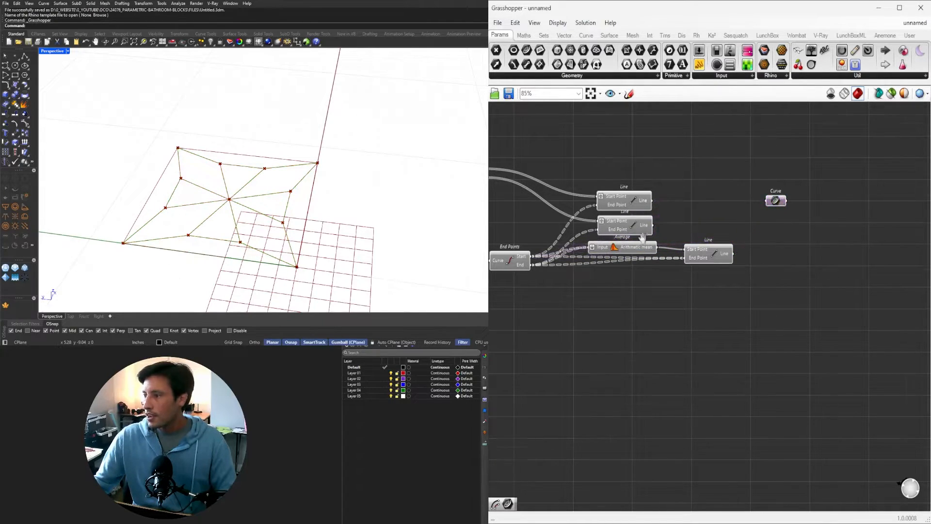
Step: Add a Boundary Surfaces component near the Rectangle component
{"action": "right_click_drag", "start_coordinate": [641, 235], "coordinate": [817, 229]}
{"action": "scroll", "coordinate": [679, 253], "scroll_direction": "down", "scroll_amount": 1}
{"action": "right_click_drag", "start_coordinate": [665, 199], "coordinate": [629, 240]}
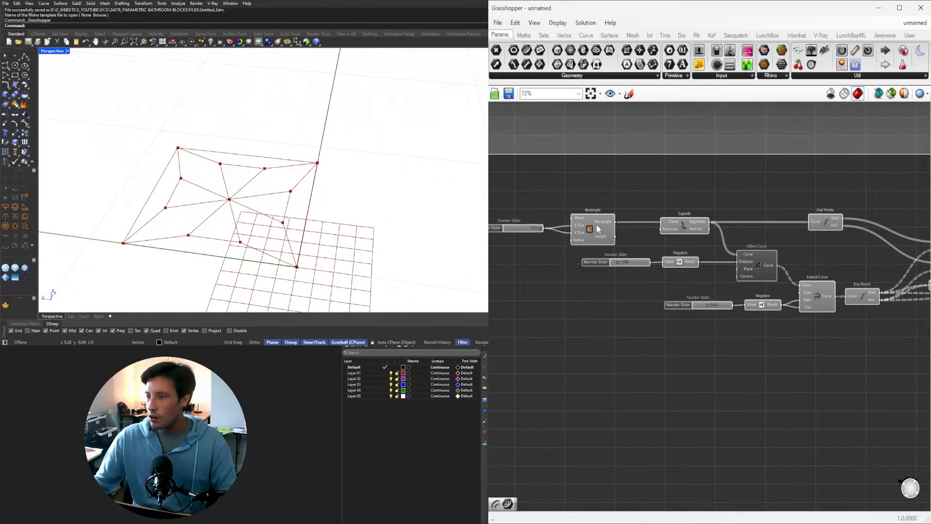
{"action": "left_click", "coordinate": [596, 227]}
{"action": "scroll", "coordinate": [650, 184], "scroll_direction": "up", "scroll_amount": 2}
{"action": "left_click", "coordinate": [625, 198]}
{"action": "double_click", "coordinate": [625, 198]}
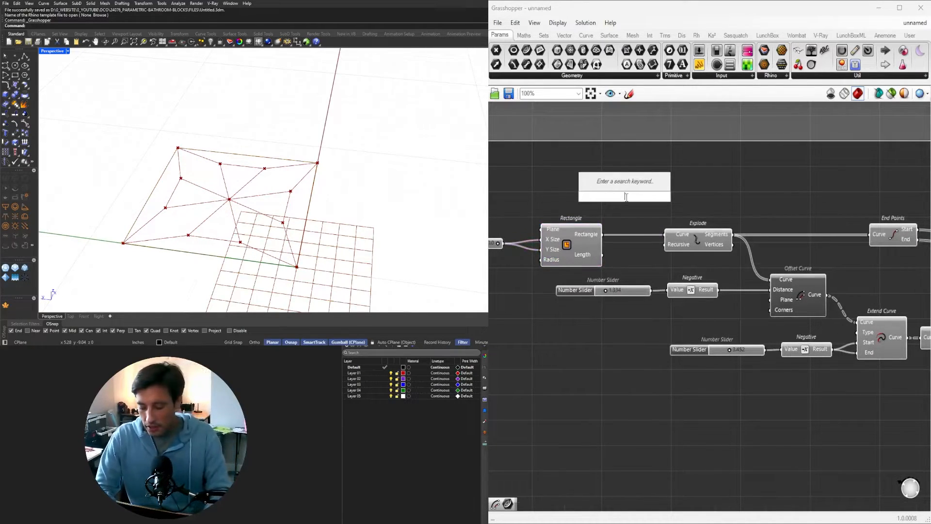
{"action": "type", "text": "bound"}
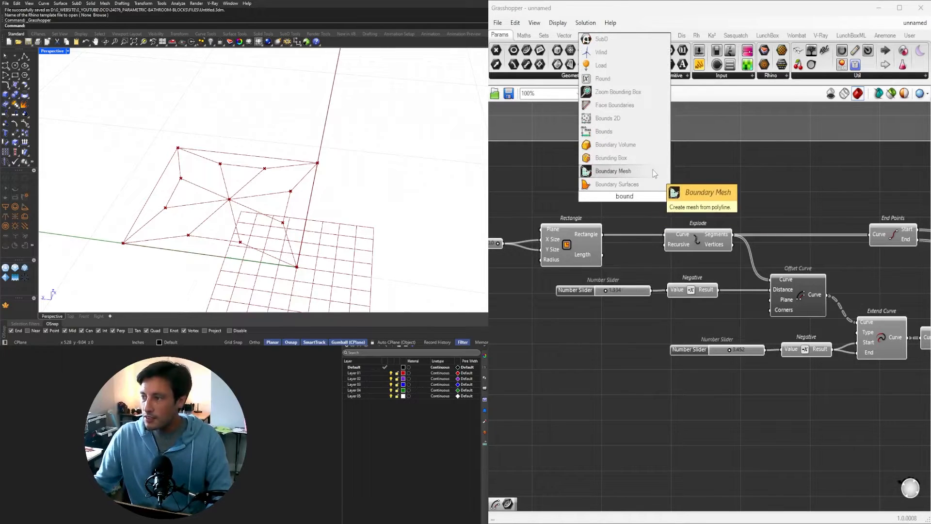
{"action": "left_click", "coordinate": [642, 185]}
Step: Connect the Rectangle output to the Boundary Surfaces Edges input and move that component just above the Curve container
{"action": "left_click_drag", "start_coordinate": [599, 199], "coordinate": [600, 198]}
{"action": "left_click_drag", "start_coordinate": [623, 199], "coordinate": [687, 190]}
{"action": "scroll", "coordinate": [707, 193], "scroll_direction": "down", "scroll_amount": 2}
{"action": "right_click_drag", "start_coordinate": [707, 193], "coordinate": [582, 206]}
{"action": "left_click_drag", "start_coordinate": [564, 205], "coordinate": [864, 219]}
{"action": "right_click_drag", "start_coordinate": [864, 218], "coordinate": [750, 232]}
{"action": "scroll", "coordinate": [752, 231], "scroll_direction": "up", "scroll_amount": 3}
{"action": "left_click_drag", "start_coordinate": [754, 232], "coordinate": [850, 256]}
{"action": "right_click_drag", "start_coordinate": [849, 267], "coordinate": [724, 277]}
Step: Add a Surface Split component after Boundary Surfaces
{"action": "left_click", "coordinate": [825, 280]}
{"action": "double_click", "coordinate": [833, 282]}
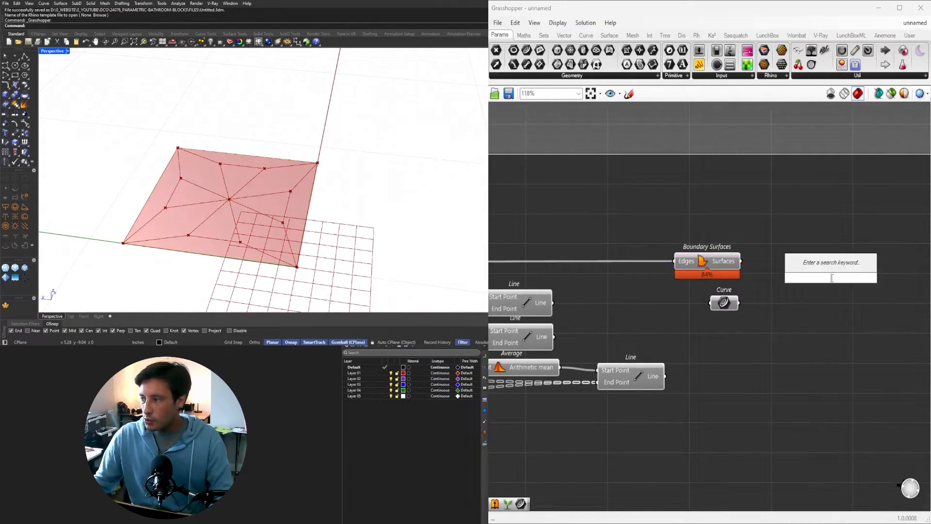
{"action": "type", "text": "split"}
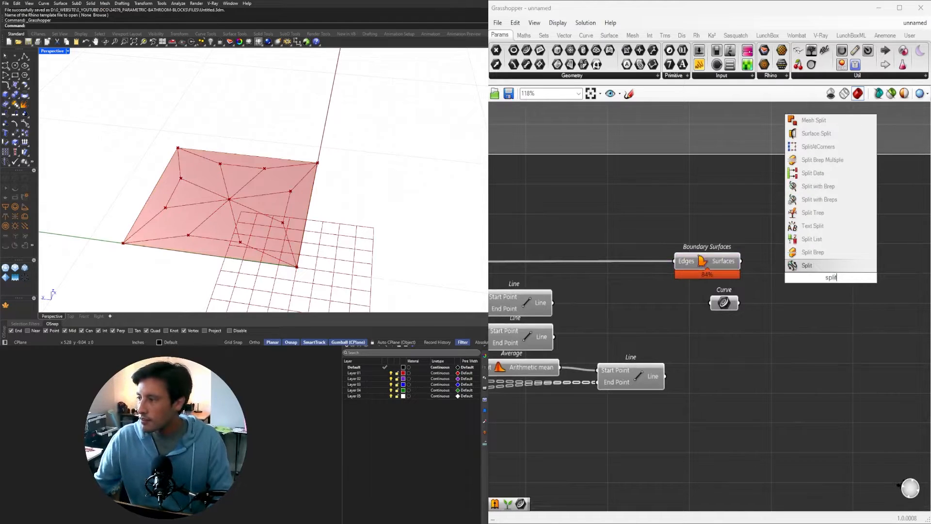
{"action": "left_click", "coordinate": [816, 133]}
{"action": "scroll", "coordinate": [723, 272], "scroll_direction": "up", "scroll_amount": 2}
Step: Wire Boundary Surfaces into the Surface input and the Curve container into the Curves input of Surface Split
{"action": "left_click", "coordinate": [722, 264]}
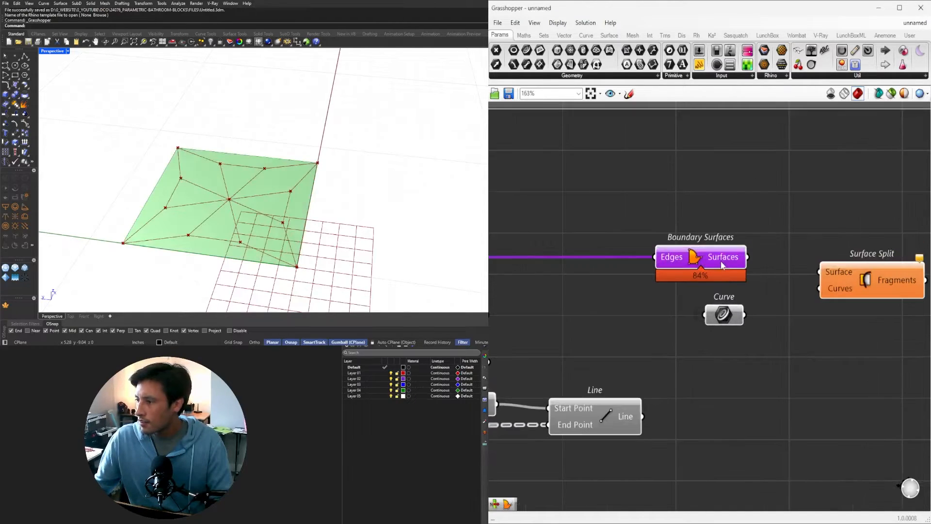
{"action": "left_click_drag", "start_coordinate": [802, 266], "coordinate": [827, 281]}
{"action": "right_click_drag", "start_coordinate": [837, 273], "coordinate": [727, 280]}
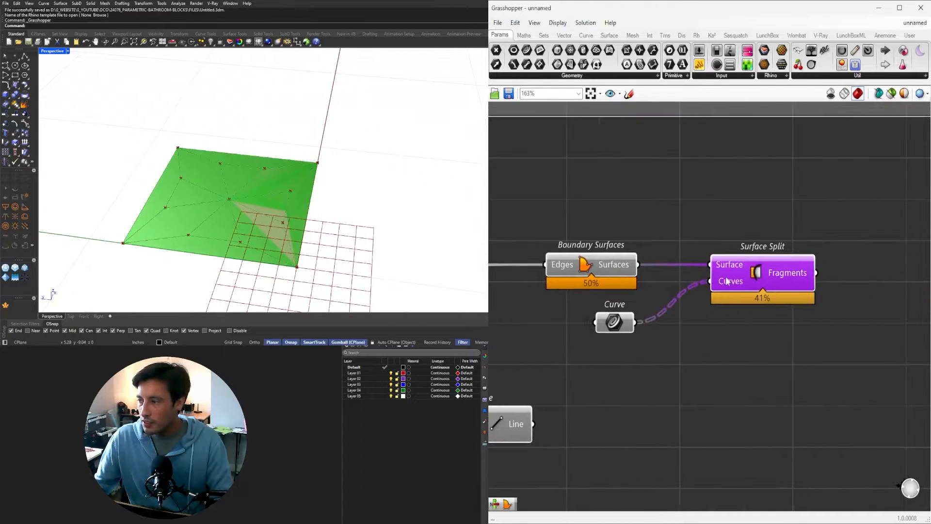
{"action": "right_click_drag", "start_coordinate": [240, 222], "coordinate": [392, 240]}
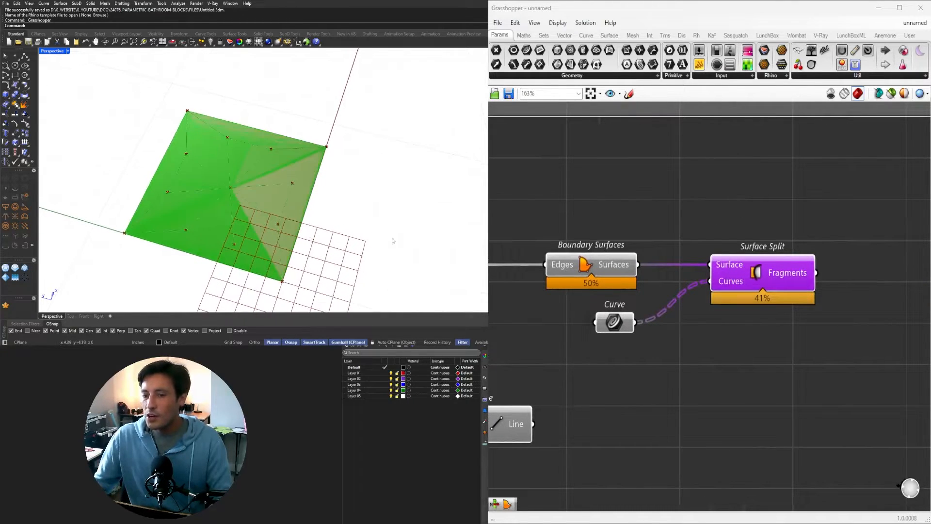
{"action": "left_click_drag", "start_coordinate": [741, 273], "coordinate": [763, 273]}
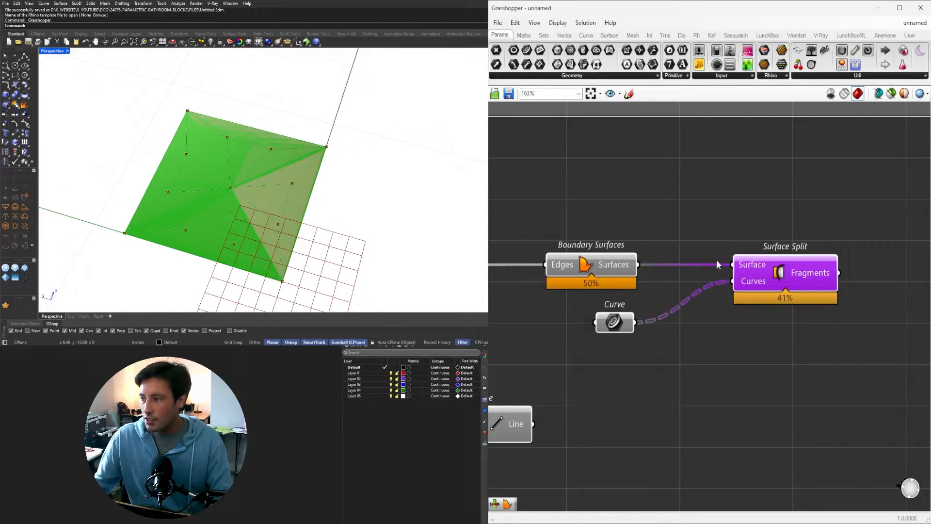
Step: Check the surface and curve inputs, and flatten the Curves input of Surface Split
{"action": "left_click", "coordinate": [662, 223]}
{"action": "left_click", "coordinate": [589, 267]}
{"action": "left_click", "coordinate": [613, 330]}
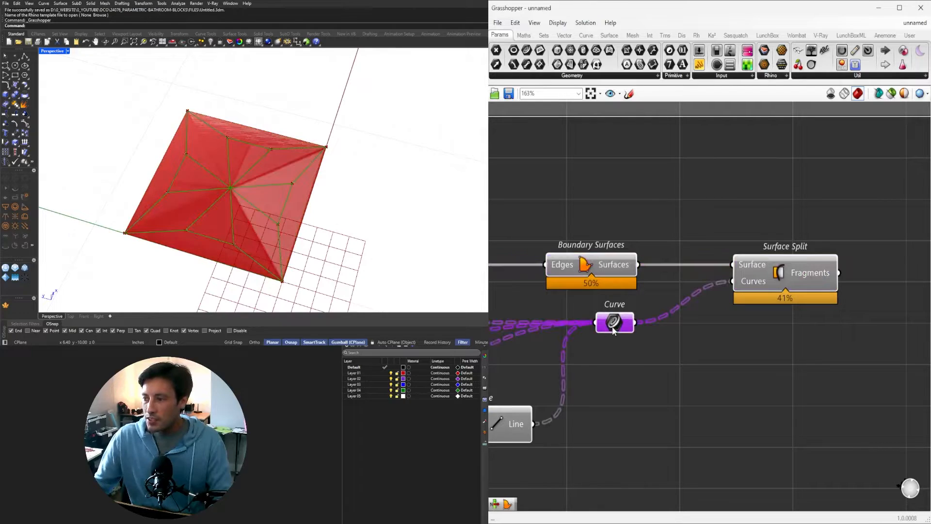
{"action": "right_click", "coordinate": [743, 284]}
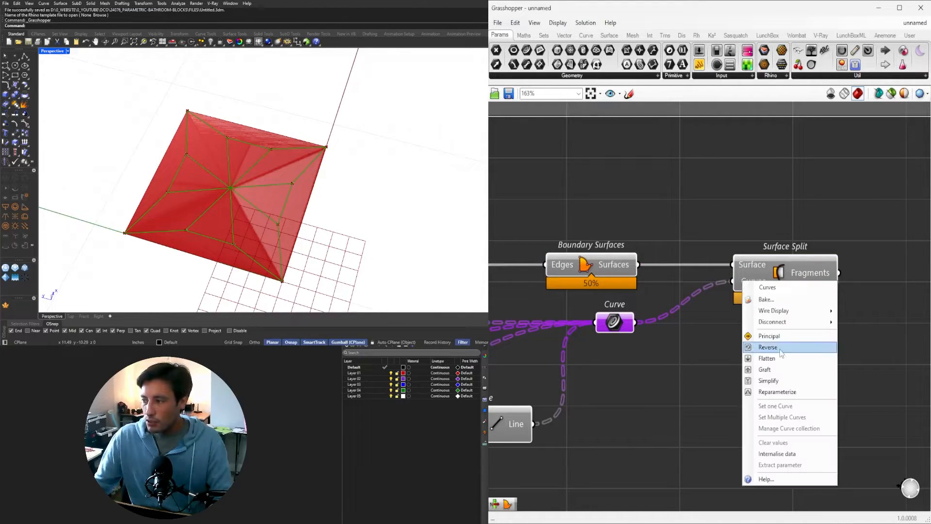
{"action": "left_click", "coordinate": [781, 353]}
{"action": "left_click", "coordinate": [778, 343]}
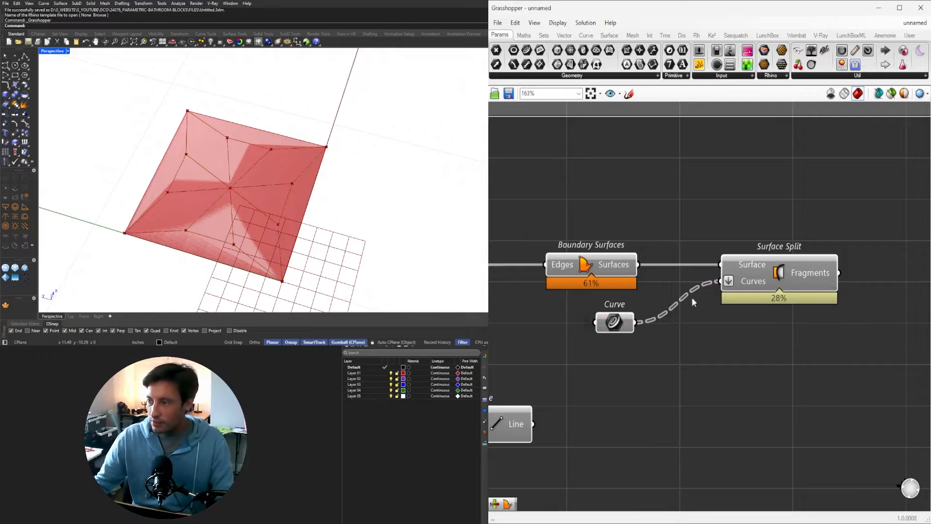
Step: Turn off the preview of the Boundary Surfaces component and the Curve container
{"action": "left_click_drag", "start_coordinate": [681, 335], "coordinate": [600, 205]}
{"action": "middle_click", "coordinate": [619, 204]}
{"action": "left_click", "coordinate": [649, 174]}
{"action": "left_click", "coordinate": [680, 172]}
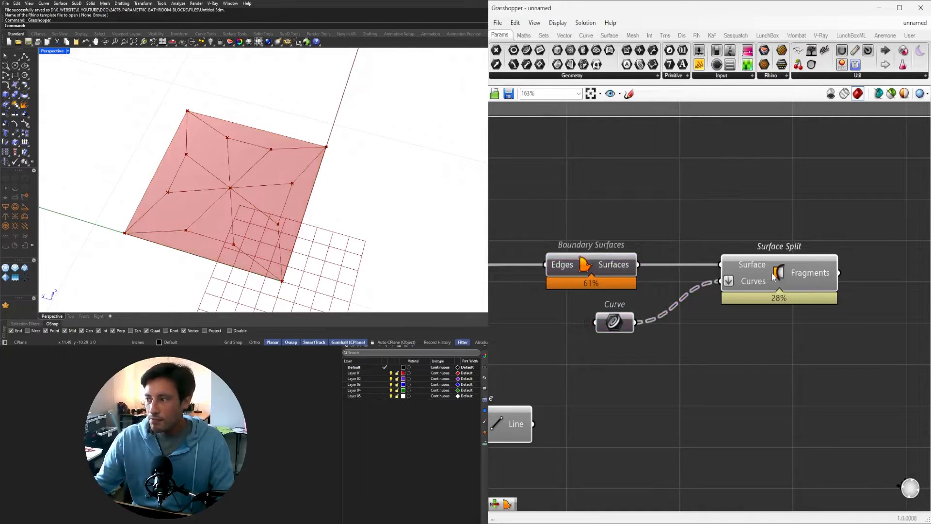
Step: Inspect the Surface Split fragments in the viewport and review the whole definition back to its sliders
{"action": "left_click_drag", "start_coordinate": [771, 275], "coordinate": [787, 273]}
{"action": "right_click_drag", "start_coordinate": [304, 195], "coordinate": [241, 167]}
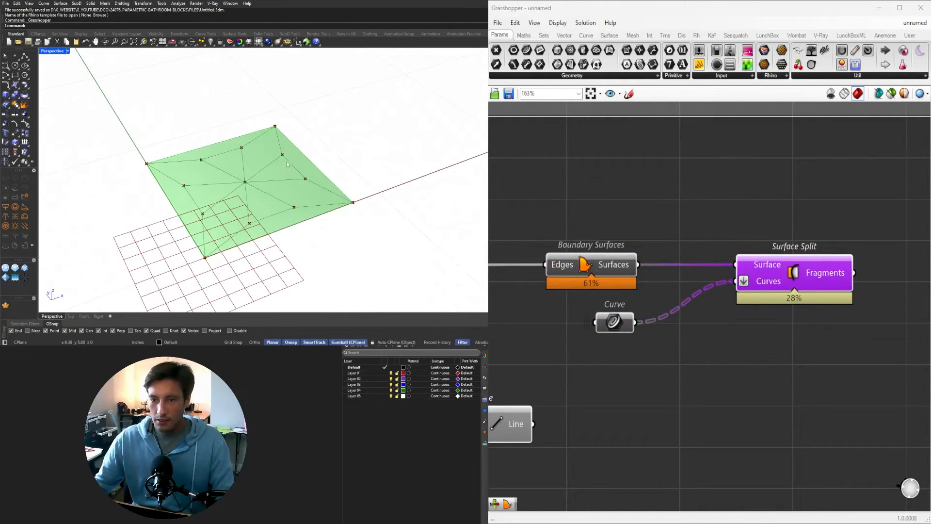
{"action": "scroll", "coordinate": [727, 247], "scroll_direction": "down", "scroll_amount": 4}
{"action": "right_click_drag", "start_coordinate": [651, 334], "coordinate": [749, 339]}
{"action": "left_click", "coordinate": [751, 341]}
{"action": "left_click", "coordinate": [852, 272]}
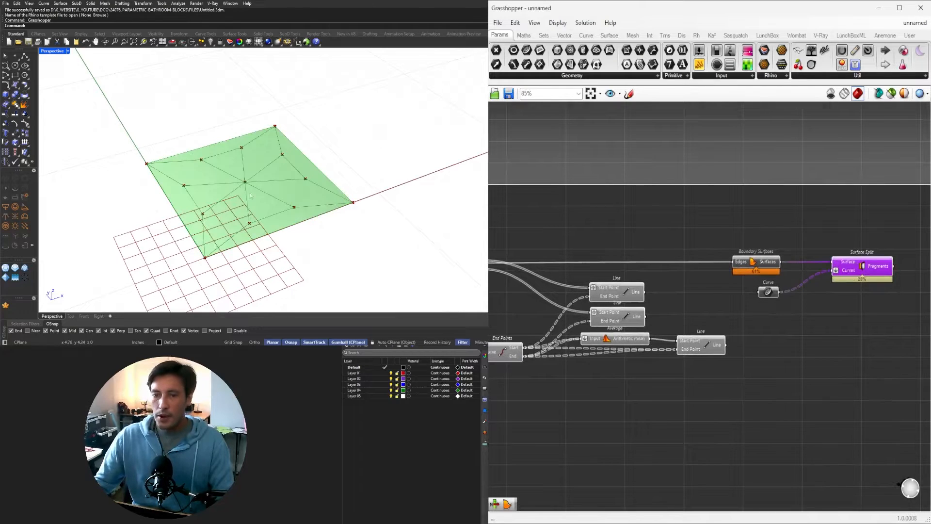
{"action": "right_click_drag", "start_coordinate": [345, 171], "coordinate": [351, 203]}
{"action": "scroll", "coordinate": [645, 305], "scroll_direction": "down", "scroll_amount": 3}
{"action": "right_click_drag", "start_coordinate": [568, 353], "coordinate": [723, 366]}
{"action": "left_click", "coordinate": [756, 409]}
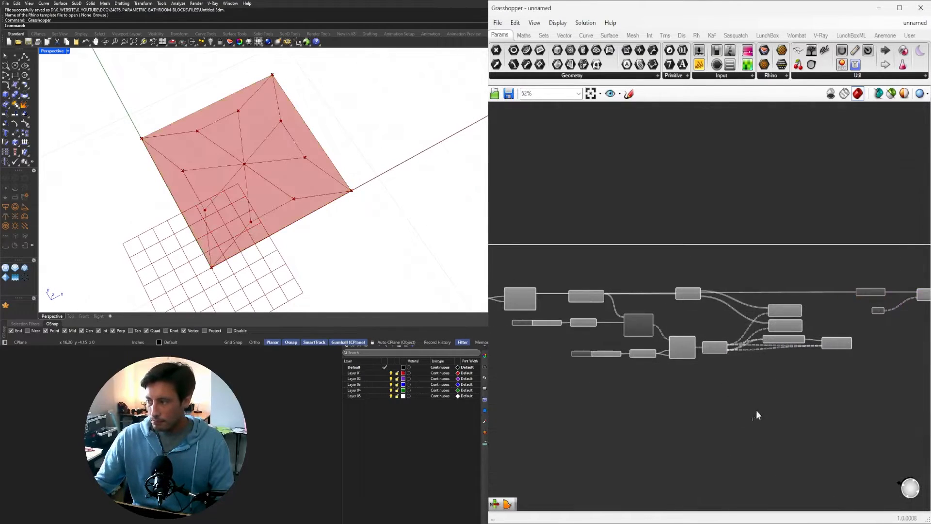
{"action": "right_click_drag", "start_coordinate": [761, 403], "coordinate": [604, 406]}
{"action": "scroll", "coordinate": [775, 291], "scroll_direction": "up", "scroll_amount": 1}
{"action": "left_click_drag", "start_coordinate": [775, 306], "coordinate": [766, 306]}
{"action": "scroll", "coordinate": [630, 334], "scroll_direction": "up", "scroll_amount": 8}
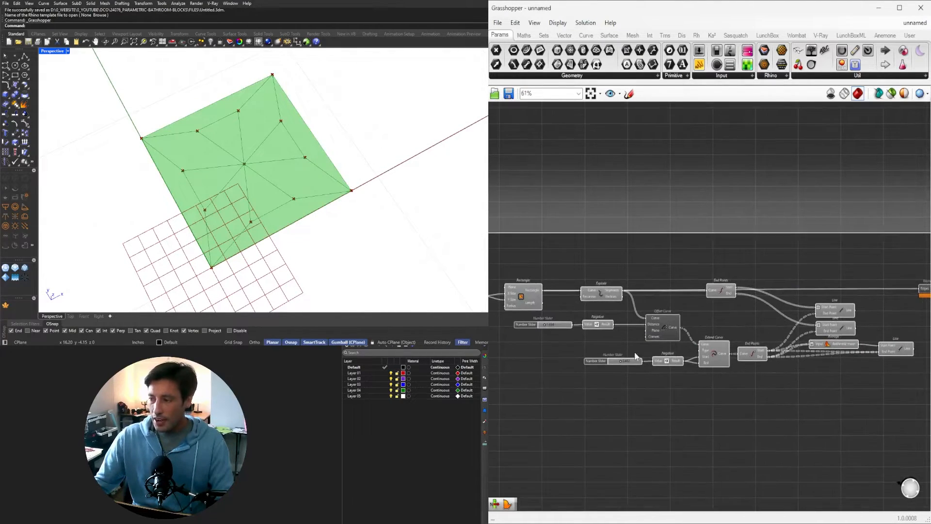
Step: Set the number slider that drives the Offset Curve distance to 2
{"action": "left_click_drag", "start_coordinate": [657, 331], "coordinate": [674, 334]}
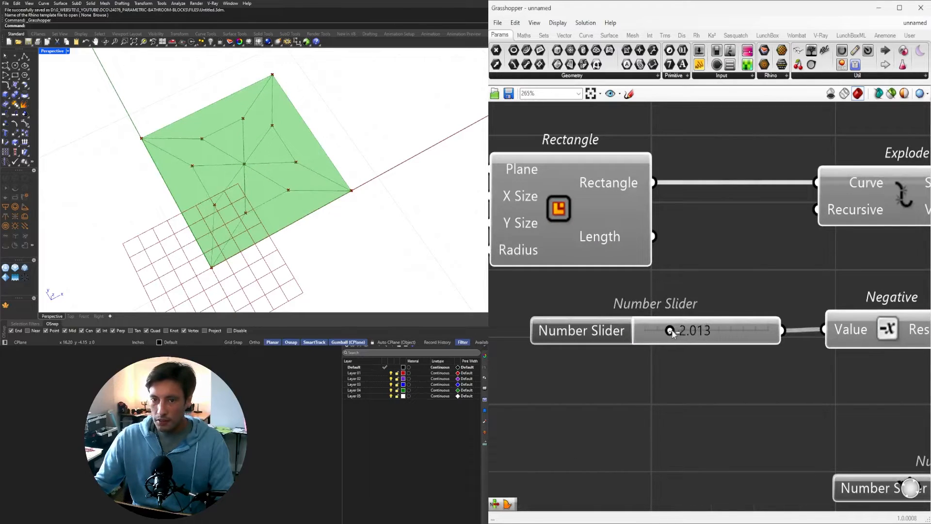
{"action": "double_click", "coordinate": [673, 330]}
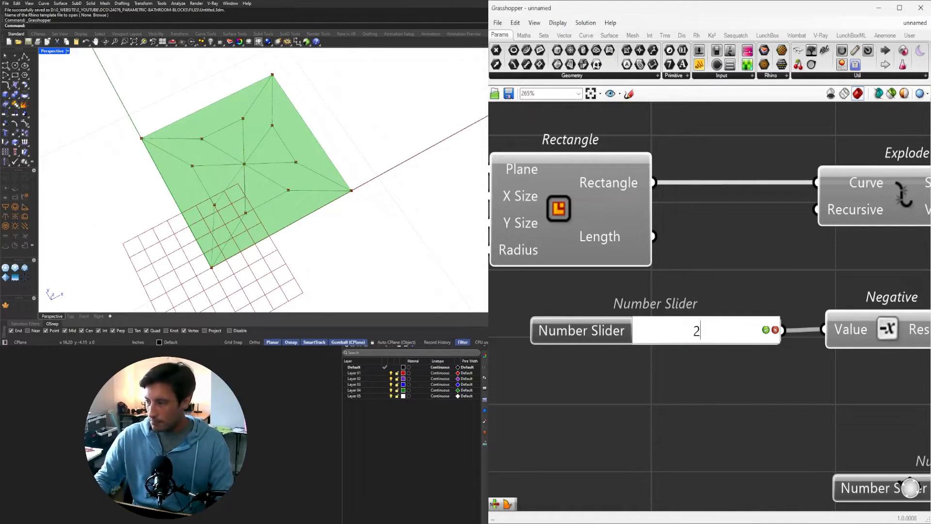
{"action": "key", "text": "Return"}
Step: Try values of 3, 2 and 1 on the number slider that drives the Extend Curve length
{"action": "scroll", "coordinate": [795, 196], "scroll_direction": "down", "scroll_amount": 2}
{"action": "right_click_drag", "start_coordinate": [809, 210], "coordinate": [655, 129]}
{"action": "scroll", "coordinate": [776, 324], "scroll_direction": "up", "scroll_amount": 1}
{"action": "left_click", "coordinate": [788, 321]}
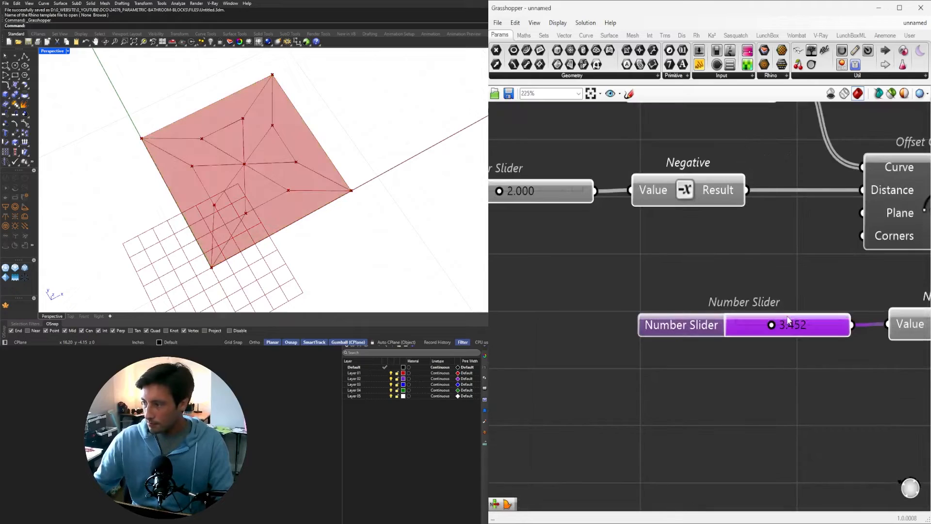
{"action": "double_click", "coordinate": [788, 321]}
{"action": "key", "text": "Return"}
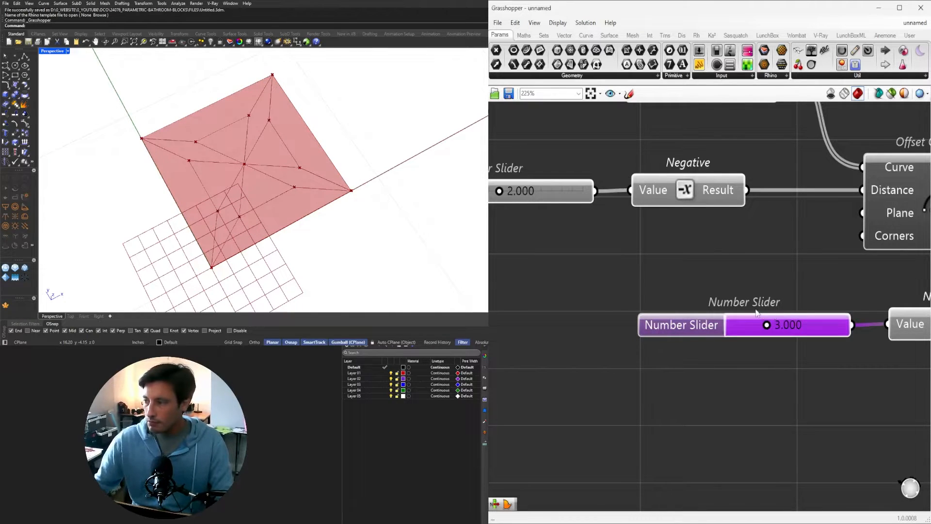
{"action": "double_click", "coordinate": [783, 327]}
{"action": "key", "text": "Return"}
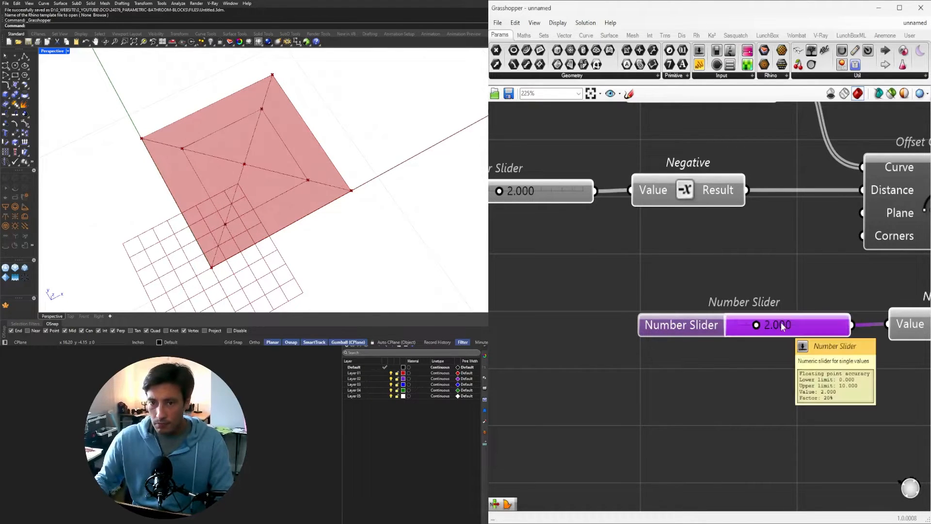
{"action": "double_click", "coordinate": [782, 325]}
{"action": "type", "text": "1"}
{"action": "key", "text": "Return"}
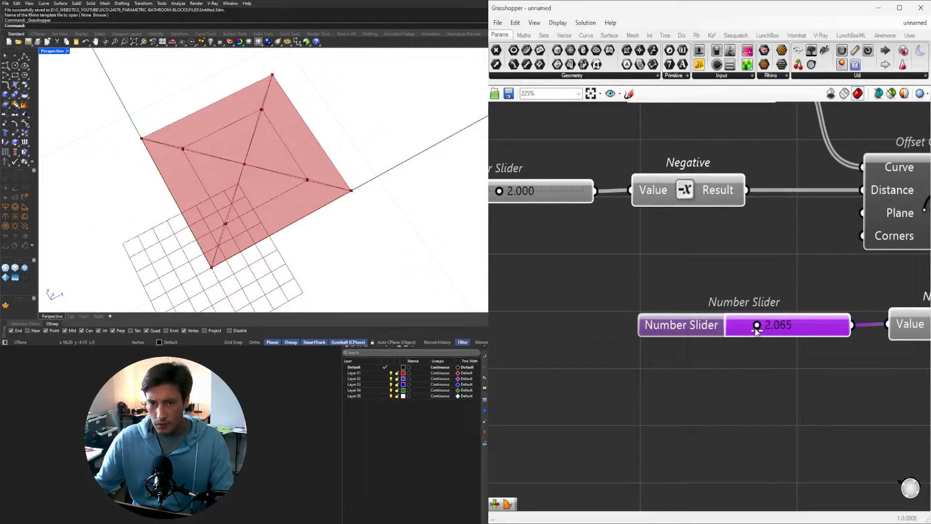
Step: Vary the pattern by setting the offset distance slider to about 2.98 and the curve extension slider to about 4
{"action": "left_click_drag", "start_coordinate": [749, 331], "coordinate": [746, 331]}
{"action": "scroll", "coordinate": [688, 215], "scroll_direction": "down", "scroll_amount": 3}
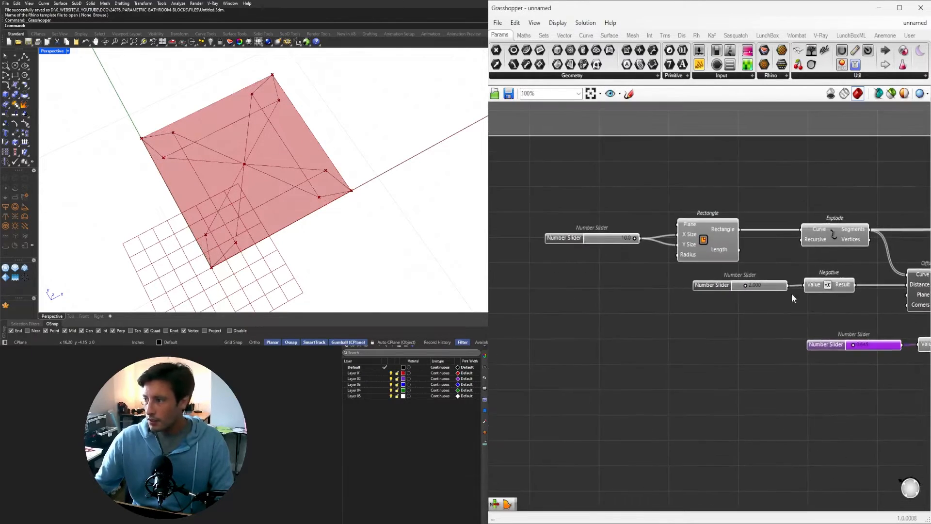
{"action": "scroll", "coordinate": [792, 295], "scroll_direction": "up", "scroll_amount": 4}
{"action": "mouse_move", "coordinate": [756, 285]}
{"action": "left_mouse_down"}
{"action": "mouse_move", "coordinate": [772, 288]}
{"action": "mouse_move", "coordinate": [733, 288]}
{"action": "mouse_move", "coordinate": [770, 287]}
{"action": "left_mouse_up"}
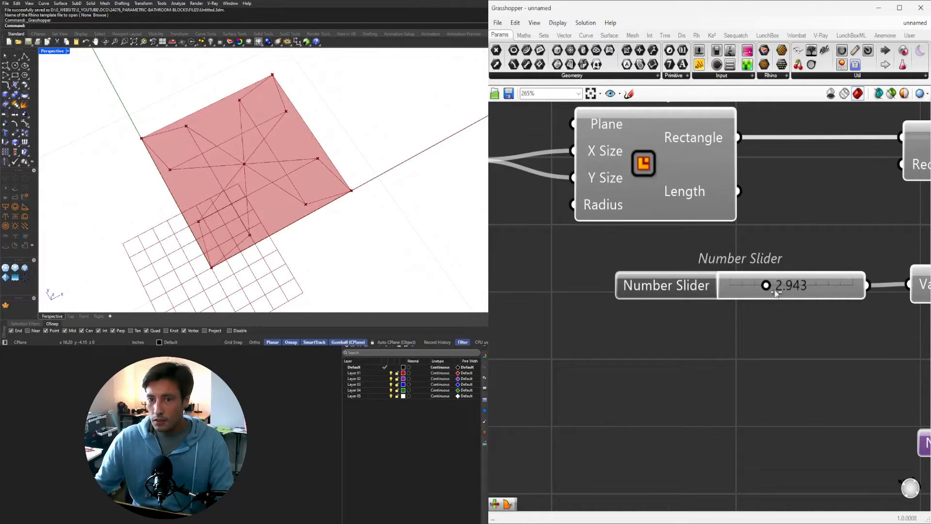
{"action": "scroll", "coordinate": [770, 287], "scroll_direction": "down", "scroll_amount": 3}
{"action": "scroll", "coordinate": [724, 379], "scroll_direction": "up", "scroll_amount": 3}
{"action": "left_click_drag", "start_coordinate": [724, 379], "coordinate": [770, 379]}
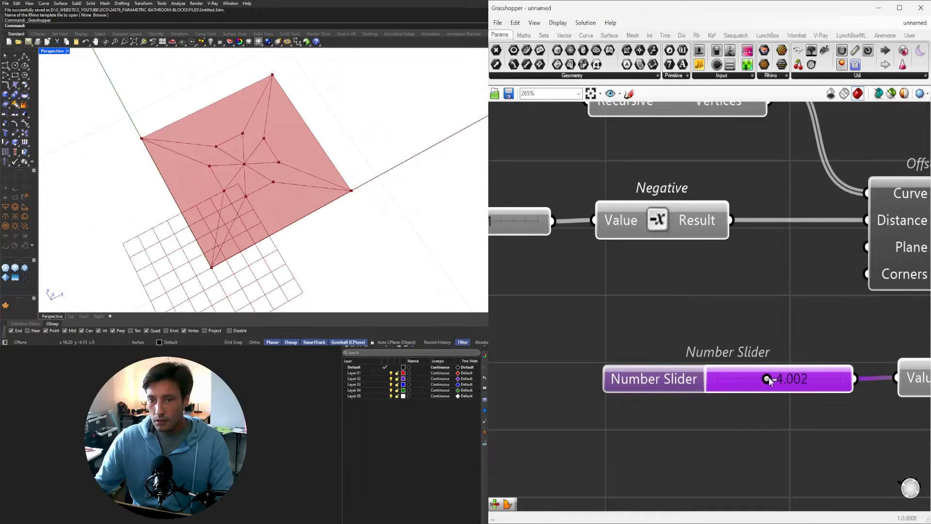
Step: Try another variation with the offset distance slider at about 1.65 and the curve extension slider at about 3.7
{"action": "scroll", "coordinate": [690, 290], "scroll_direction": "down", "scroll_amount": 3}
{"action": "scroll", "coordinate": [627, 340], "scroll_direction": "up", "scroll_amount": 3}
{"action": "scroll", "coordinate": [770, 312], "scroll_direction": "down", "scroll_amount": 3}
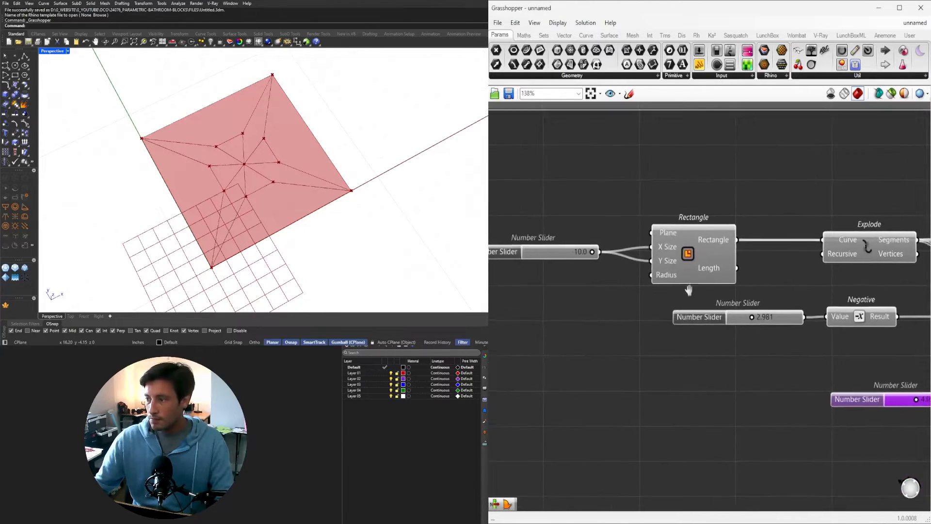
{"action": "scroll", "coordinate": [770, 311], "scroll_direction": "up", "scroll_amount": 3}
{"action": "left_click_drag", "start_coordinate": [781, 311], "coordinate": [762, 312]}
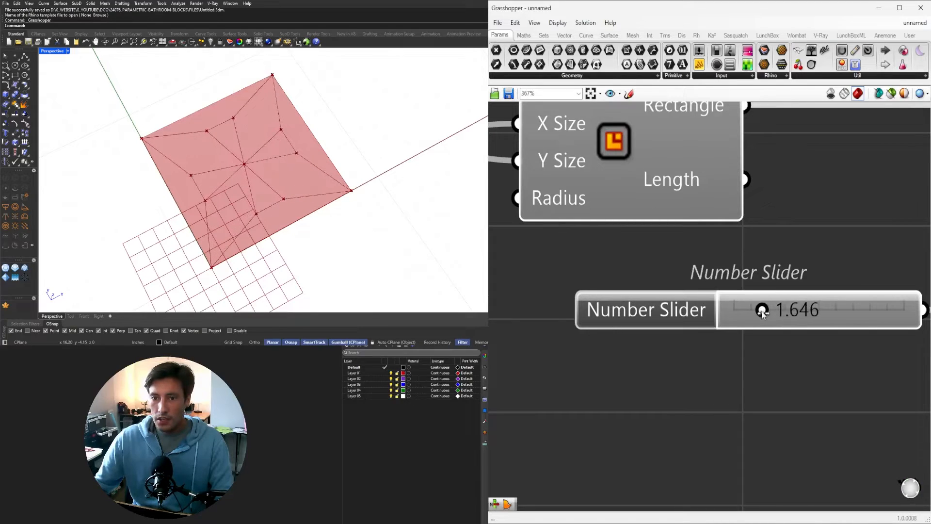
{"action": "scroll", "coordinate": [806, 341], "scroll_direction": "down", "scroll_amount": 4}
{"action": "right_click_drag", "start_coordinate": [887, 403], "coordinate": [679, 359]}
{"action": "scroll", "coordinate": [790, 401], "scroll_direction": "up", "scroll_amount": 3}
{"action": "left_click_drag", "start_coordinate": [807, 376], "coordinate": [792, 375]}
{"action": "scroll", "coordinate": [765, 330], "scroll_direction": "down", "scroll_amount": 4}
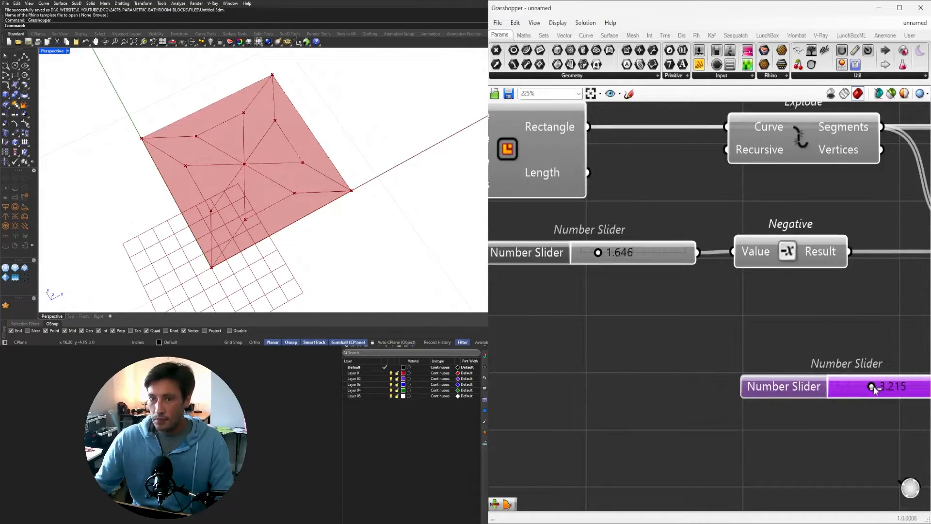
{"action": "left_click_drag", "start_coordinate": [876, 383], "coordinate": [880, 385]}
{"action": "scroll", "coordinate": [786, 337], "scroll_direction": "down", "scroll_amount": 4}
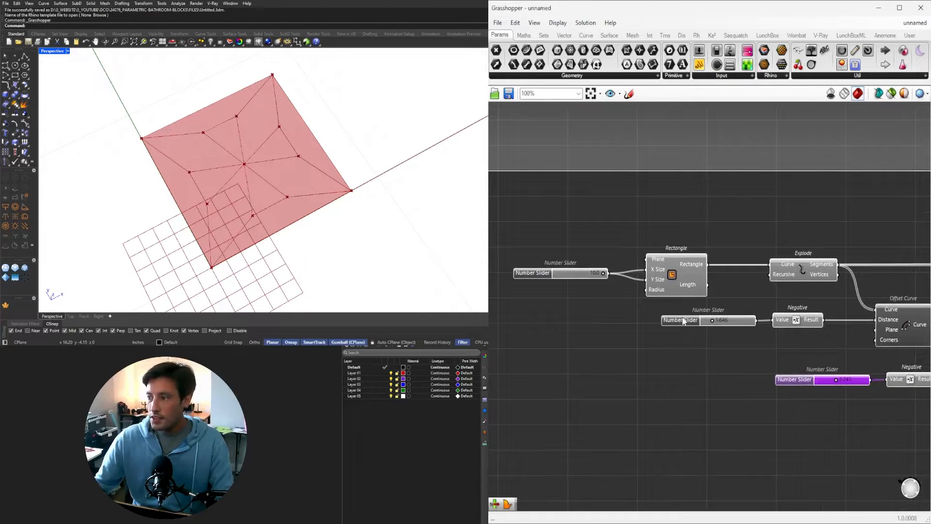
Step: Set the number slider for the Offset Curve distance to exactly 2.5
{"action": "left_click", "coordinate": [683, 321]}
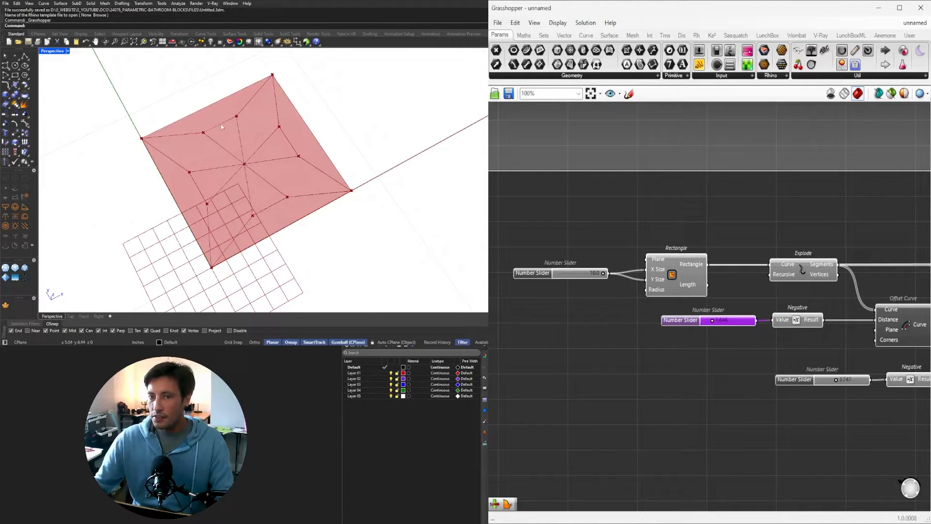
{"action": "scroll", "coordinate": [715, 325], "scroll_direction": "up", "scroll_amount": 3}
{"action": "double_click", "coordinate": [700, 328]}
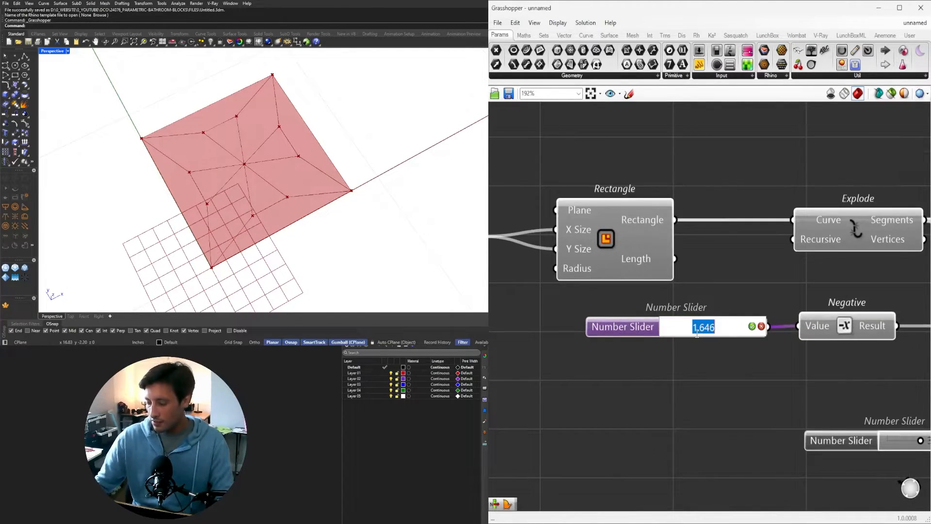
{"action": "type", "text": "2.5"}
{"action": "key", "text": "Return"}
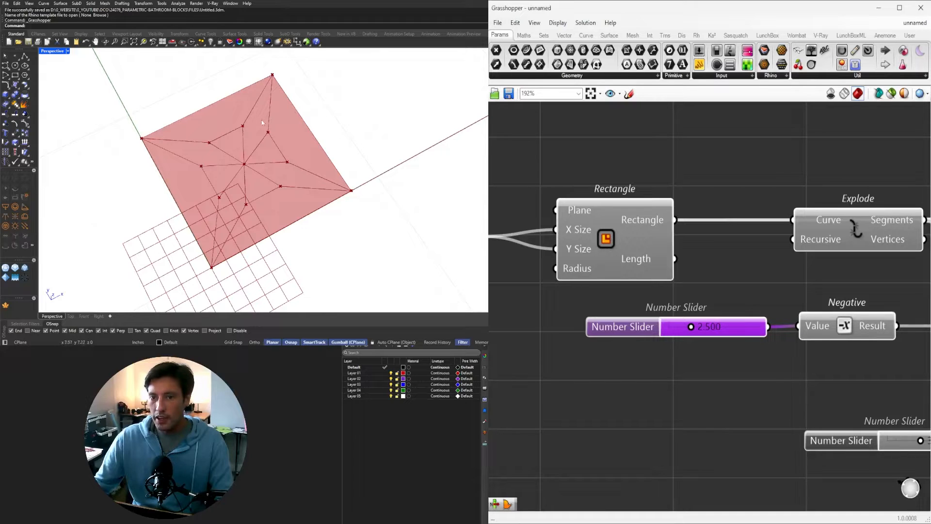
Step: Set the number slider for the Extend Curve length to exactly 4
{"action": "scroll", "coordinate": [729, 307], "scroll_direction": "down", "scroll_amount": 3}
{"action": "scroll", "coordinate": [582, 320], "scroll_direction": "up", "scroll_amount": 6}
{"action": "mouse_move", "coordinate": [570, 316]}
{"action": "left_mouse_down"}
{"action": "mouse_move", "coordinate": [561, 315]}
{"action": "mouse_move", "coordinate": [573, 316]}
{"action": "left_mouse_up"}
{"action": "double_click", "coordinate": [589, 314]}
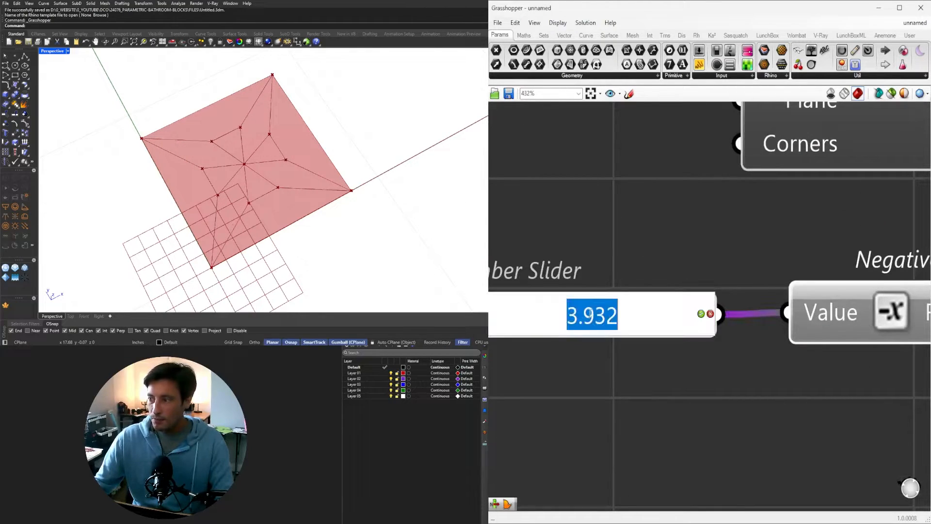
{"action": "type", "text": "4"}
{"action": "key", "text": "Return"}
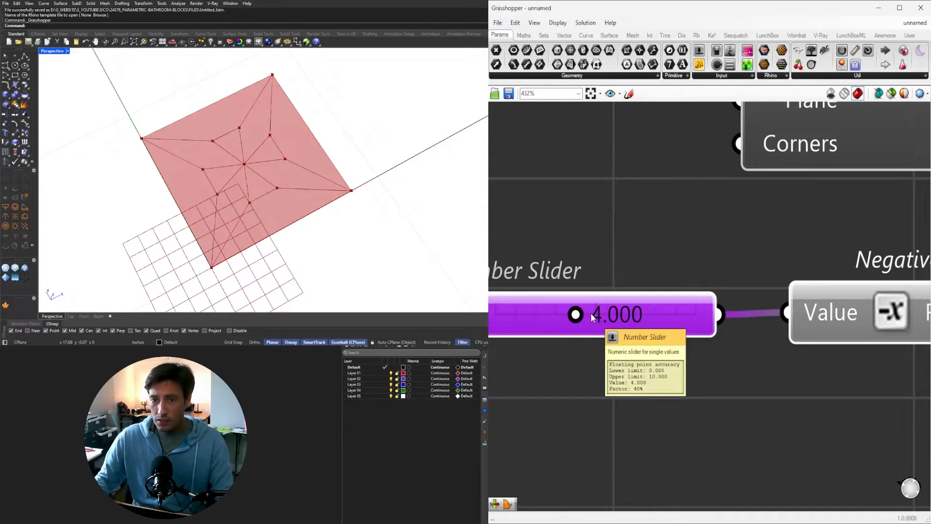
Step: Examine the Surface Split component and its fragments in the Rhino viewport from a wider angle
{"action": "scroll", "coordinate": [628, 241], "scroll_direction": "down", "scroll_amount": 2}
{"action": "scroll", "coordinate": [727, 362], "scroll_direction": "down", "scroll_amount": 6}
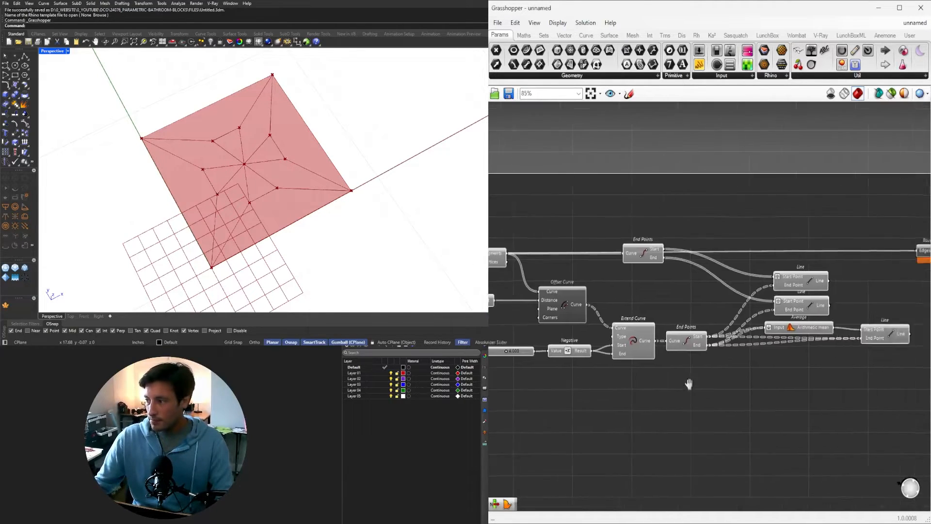
{"action": "right_click_drag", "start_coordinate": [283, 209], "coordinate": [349, 160]}
{"action": "scroll", "coordinate": [773, 310], "scroll_direction": "up", "scroll_amount": 2}
{"action": "left_click", "coordinate": [717, 290]}
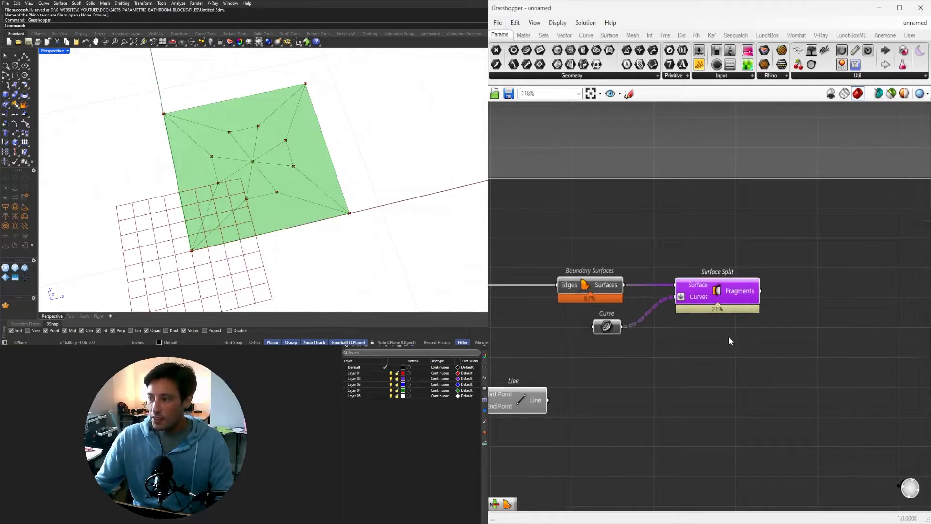
{"action": "right_click_drag", "start_coordinate": [728, 336], "coordinate": [636, 322]}
{"action": "scroll", "coordinate": [280, 217], "scroll_direction": "down", "scroll_amount": 2}
{"action": "left_click", "coordinate": [674, 307]}
{"action": "scroll", "coordinate": [367, 194], "scroll_direction": "down", "scroll_amount": 2}
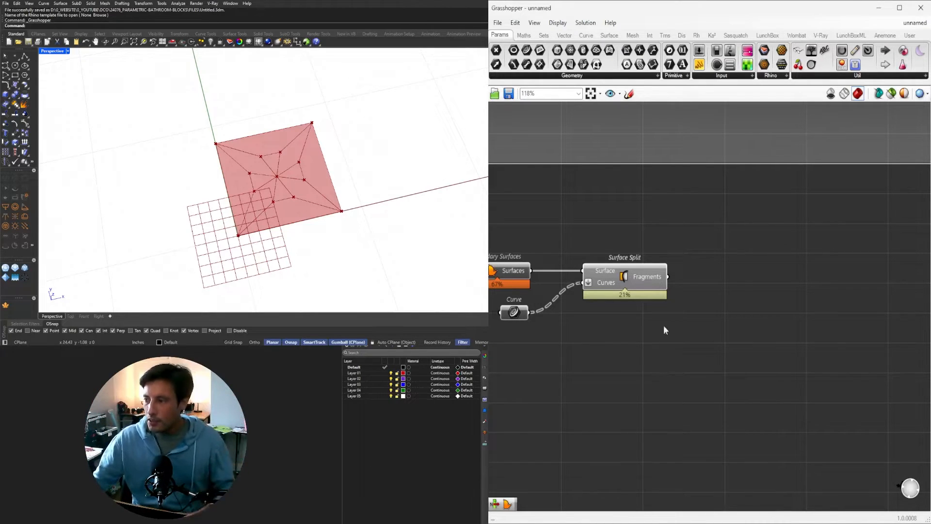
{"action": "left_click_drag", "start_coordinate": [622, 274], "coordinate": [631, 276]}
{"action": "right_click_drag", "start_coordinate": [704, 301], "coordinate": [825, 287]}
{"action": "scroll", "coordinate": [824, 291], "scroll_direction": "down", "scroll_amount": 3}
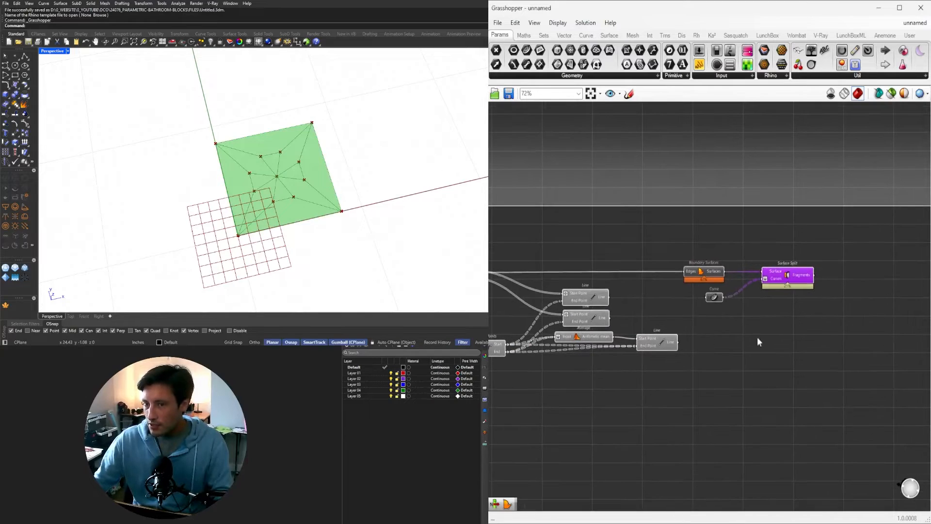
{"action": "scroll", "coordinate": [312, 213], "scroll_direction": "down", "scroll_amount": 2}
{"action": "scroll", "coordinate": [312, 216], "scroll_direction": "down", "scroll_amount": 3}
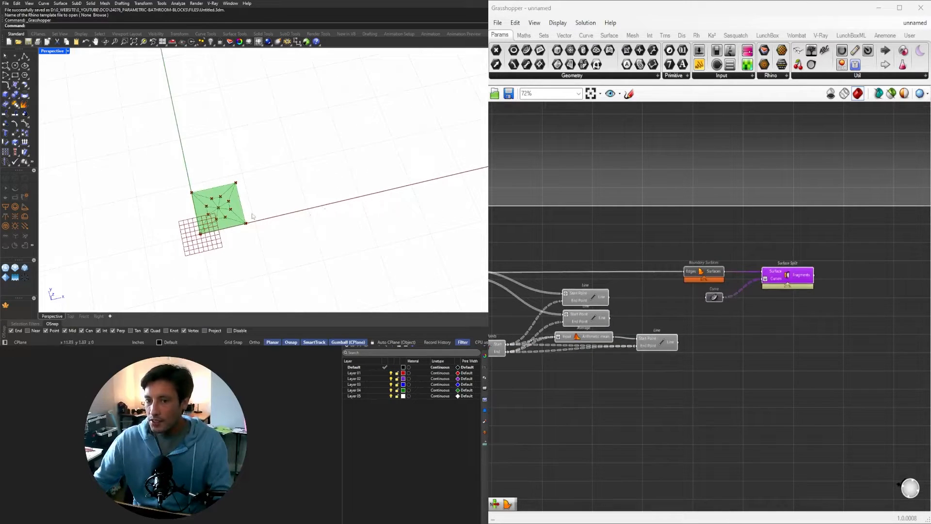
Step: Add a Move component to the canvas above the Explode component
{"action": "right_click_drag", "start_coordinate": [694, 421], "coordinate": [928, 336]}
{"action": "right_click_drag", "start_coordinate": [658, 298], "coordinate": [713, 323]}
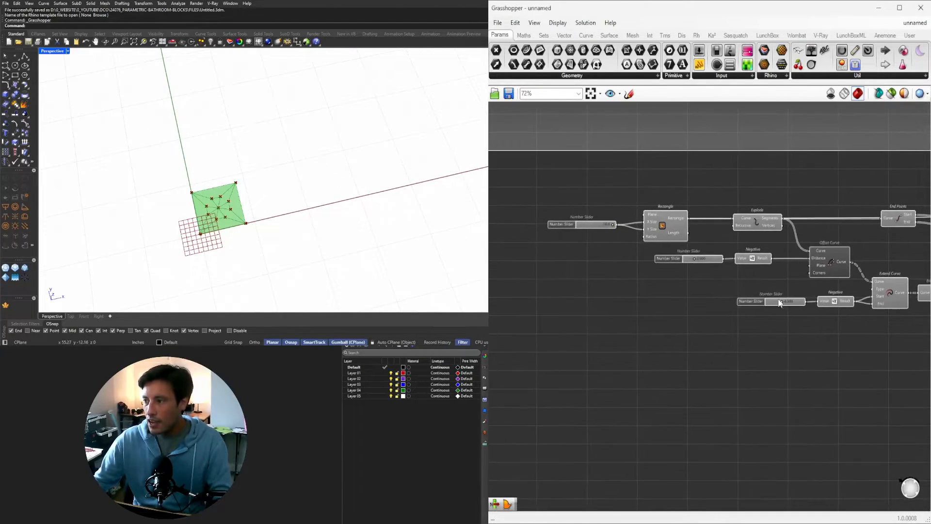
{"action": "scroll", "coordinate": [603, 201], "scroll_direction": "up", "scroll_amount": 3}
{"action": "left_click", "coordinate": [551, 226]}
{"action": "left_click_drag", "start_coordinate": [551, 226], "coordinate": [556, 231]}
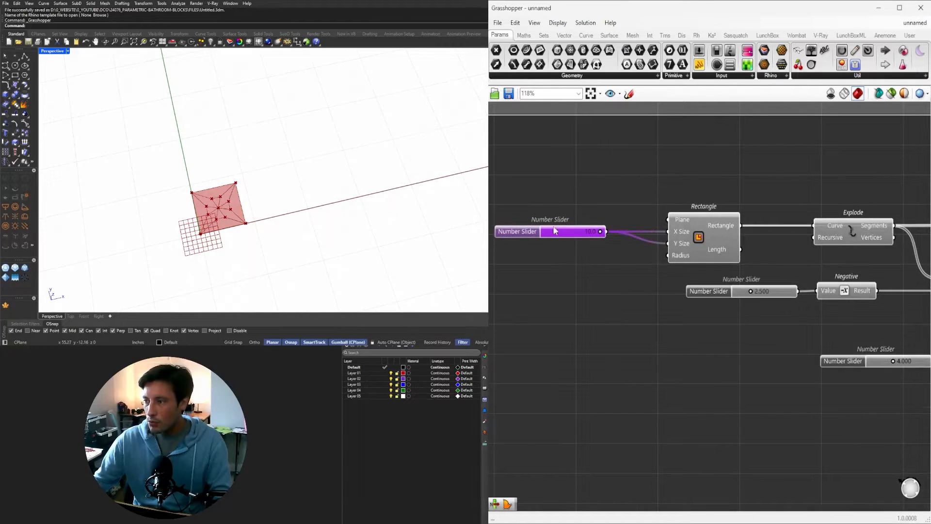
{"action": "double_click", "coordinate": [718, 176]}
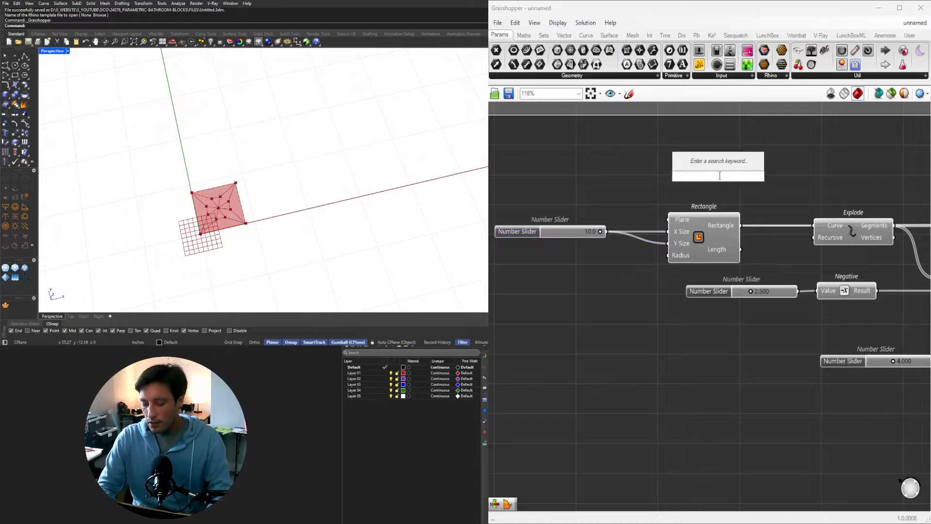
{"action": "type", "text": "move"}
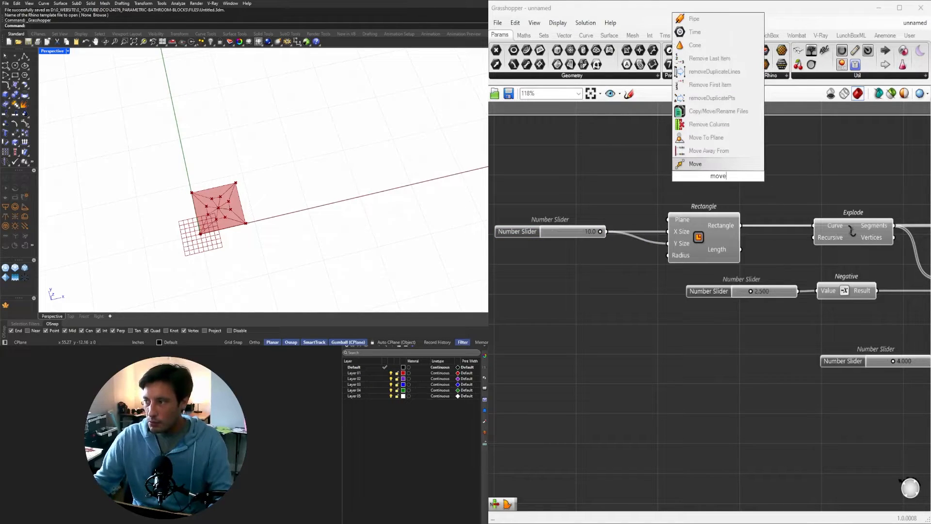
{"action": "left_click", "coordinate": [703, 166]}
{"action": "left_click_drag", "start_coordinate": [726, 176], "coordinate": [856, 153]}
Step: Add a Series component above the Rectangle component
{"action": "right_click_drag", "start_coordinate": [693, 173], "coordinate": [731, 206]}
{"action": "double_click", "coordinate": [726, 222]}
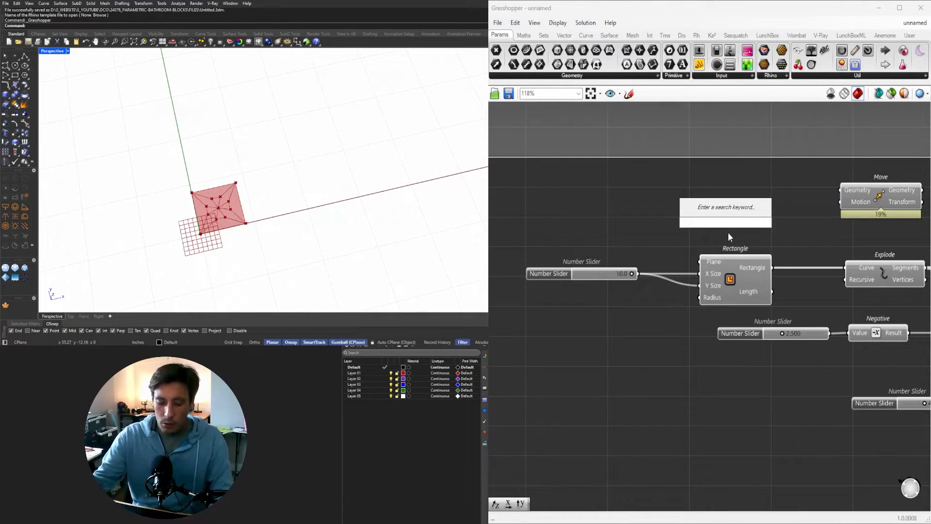
{"action": "type", "text": "ser"}
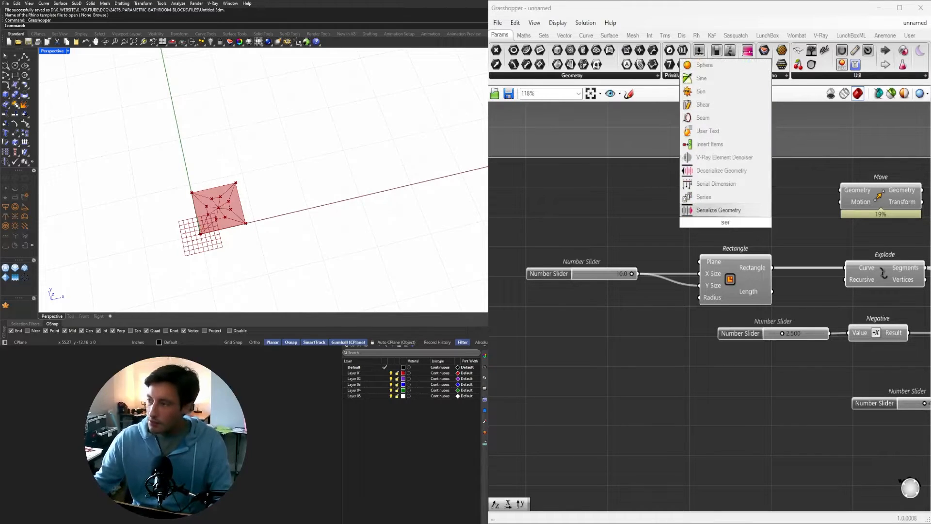
{"action": "left_click", "coordinate": [713, 198]}
{"action": "left_click_drag", "start_coordinate": [738, 207], "coordinate": [746, 196]}
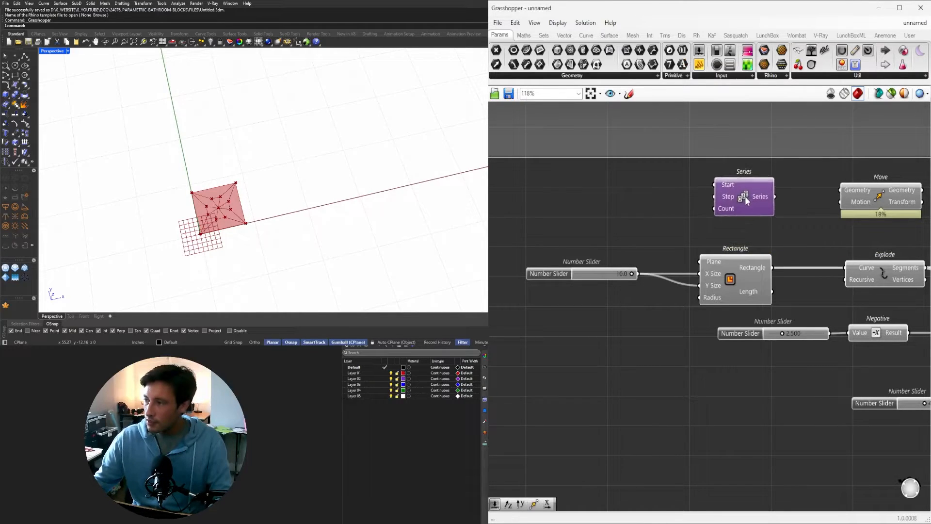
{"action": "left_click", "coordinate": [653, 180]}
Step: Wire the rectangle size slider into the Step input of the Series component
{"action": "right_click_drag", "start_coordinate": [712, 215], "coordinate": [720, 237]}
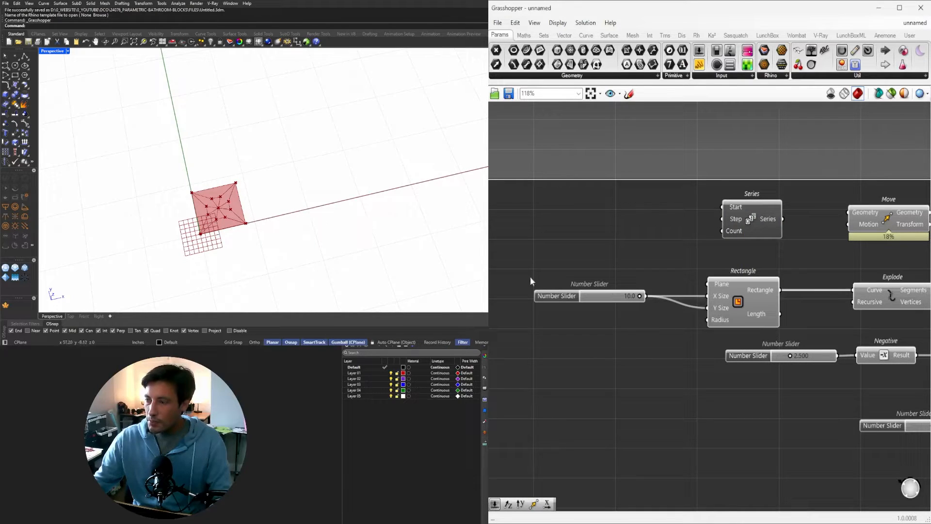
{"action": "left_click", "coordinate": [712, 304]}
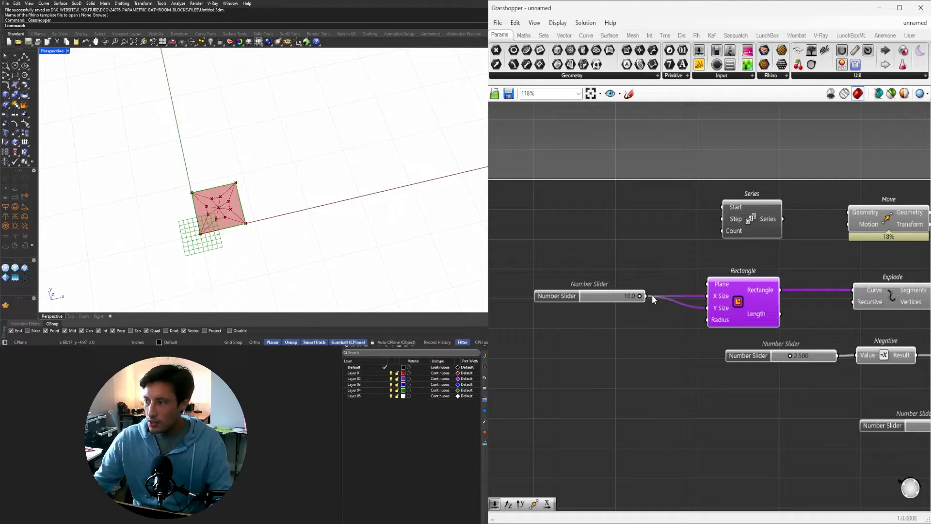
{"action": "left_click_drag", "start_coordinate": [648, 295], "coordinate": [764, 227]}
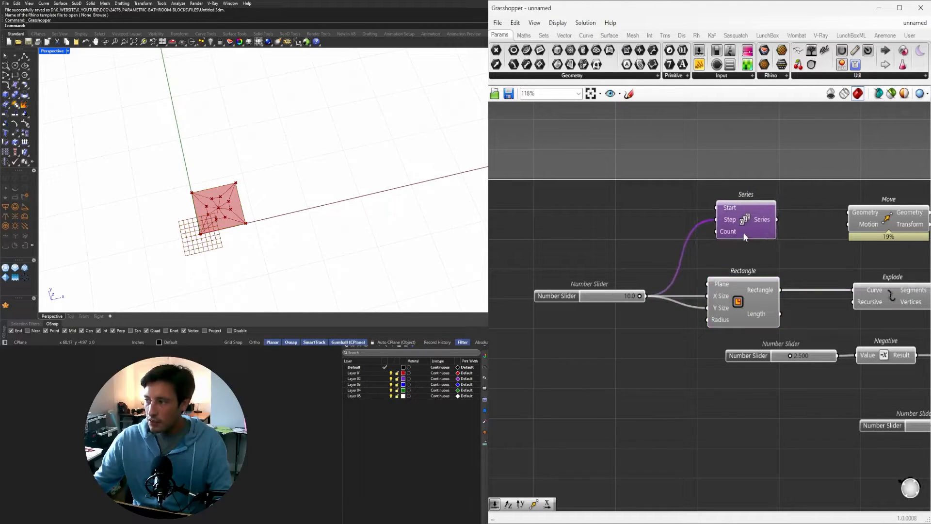
Step: Add a number slider ranging from 1 to 15, wire it into the Count input of Series, and set it to 3
{"action": "double_click", "coordinate": [609, 235]}
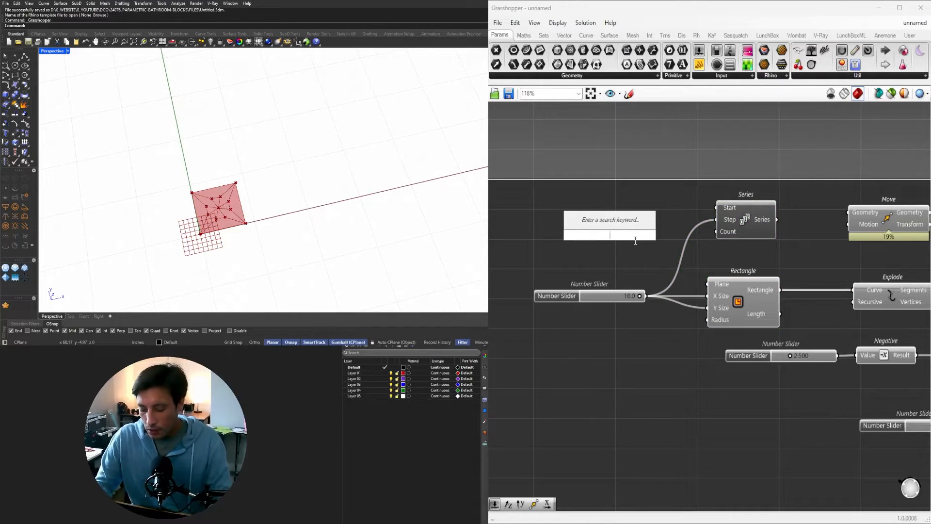
{"action": "type", "text": "1<1"}
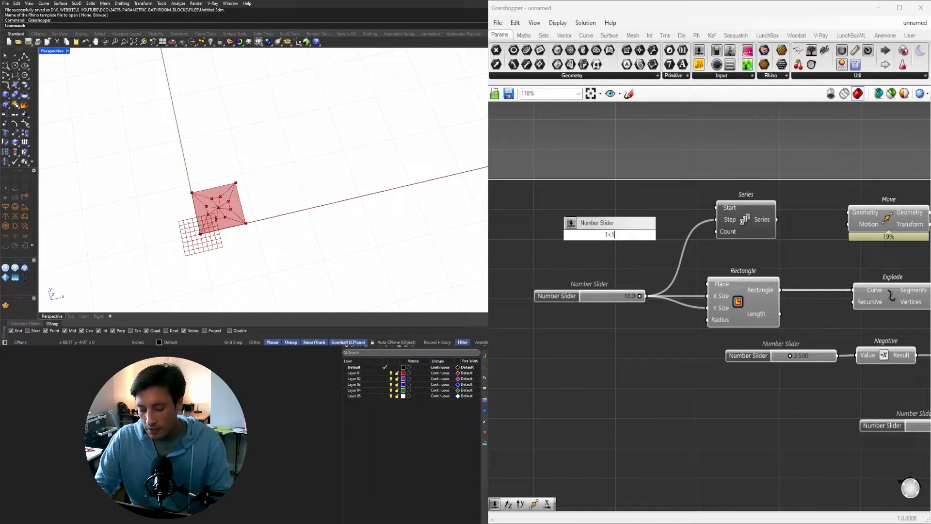
{"action": "type", "text": "5"}
{"action": "key", "text": "Return"}
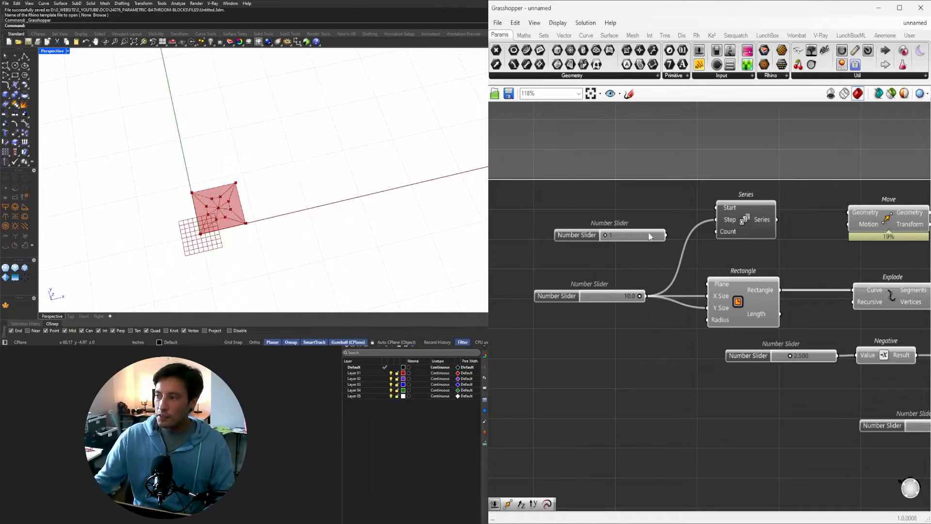
{"action": "scroll", "coordinate": [666, 218], "scroll_direction": "up", "scroll_amount": 3}
{"action": "left_click_drag", "start_coordinate": [704, 249], "coordinate": [749, 242]}
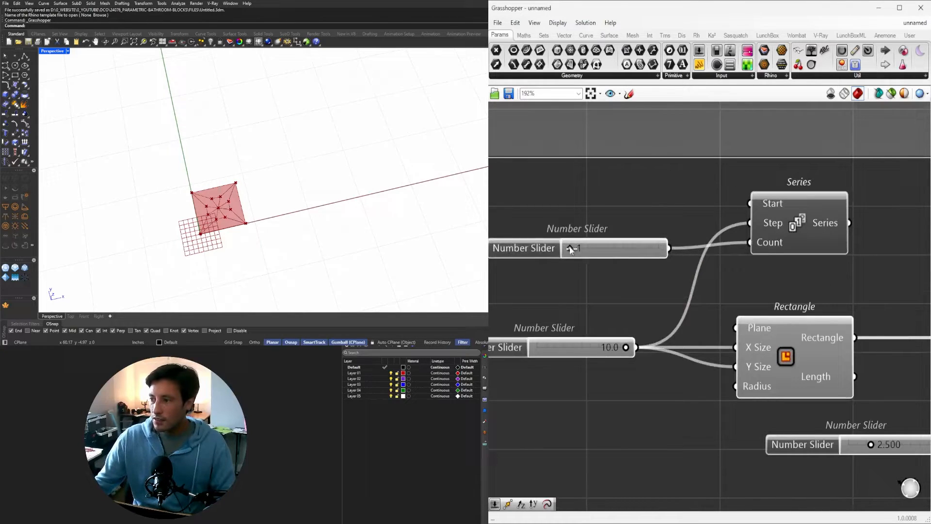
{"action": "left_click_drag", "start_coordinate": [569, 247], "coordinate": [584, 248]}
{"action": "left_click", "coordinate": [539, 249]}
Step: Shift the Move component farther from Series and add a Unit X component between them
{"action": "scroll", "coordinate": [779, 240], "scroll_direction": "down", "scroll_amount": 4}
{"action": "right_click_drag", "start_coordinate": [779, 233], "coordinate": [644, 256]}
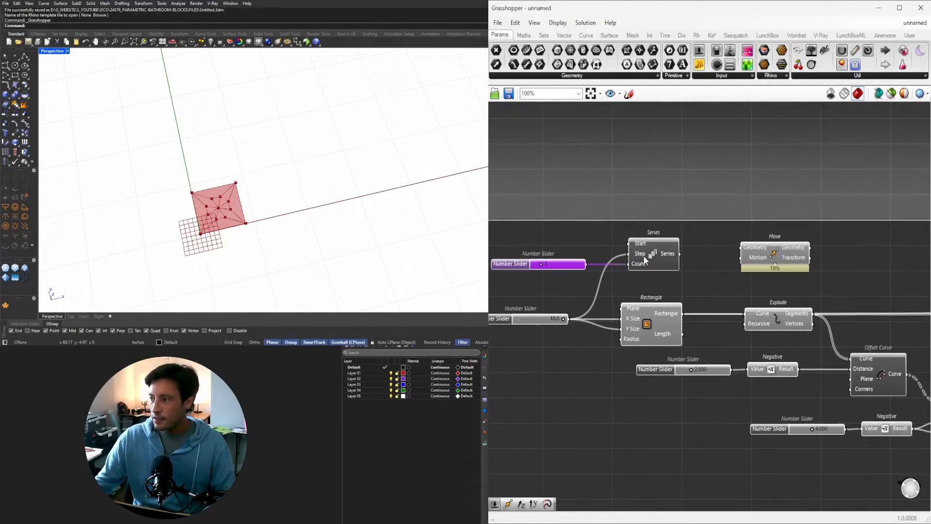
{"action": "left_click", "coordinate": [643, 255]}
{"action": "left_click_drag", "start_coordinate": [774, 252], "coordinate": [825, 249]}
{"action": "left_click", "coordinate": [660, 257]}
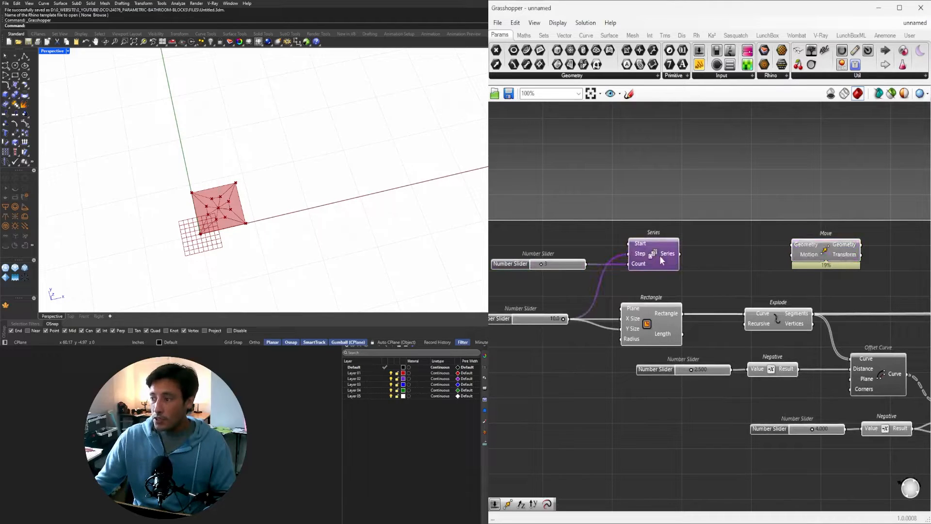
{"action": "double_click", "coordinate": [728, 255]}
{"action": "type", "text": "x"}
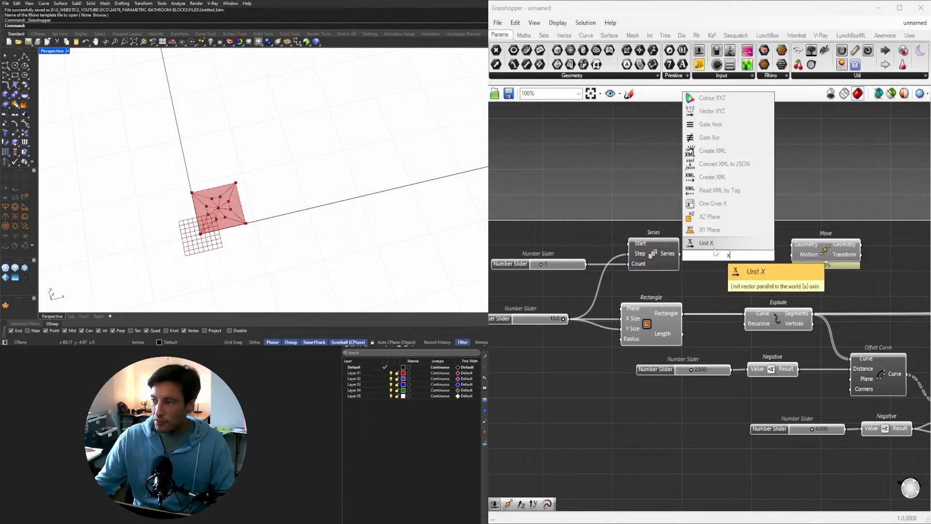
{"action": "key", "text": "Return"}
Step: Wire the Series output into the Unit X Factor and the resulting unit vector into the Motion input of Move
{"action": "scroll", "coordinate": [686, 255], "scroll_direction": "up", "scroll_amount": 2}
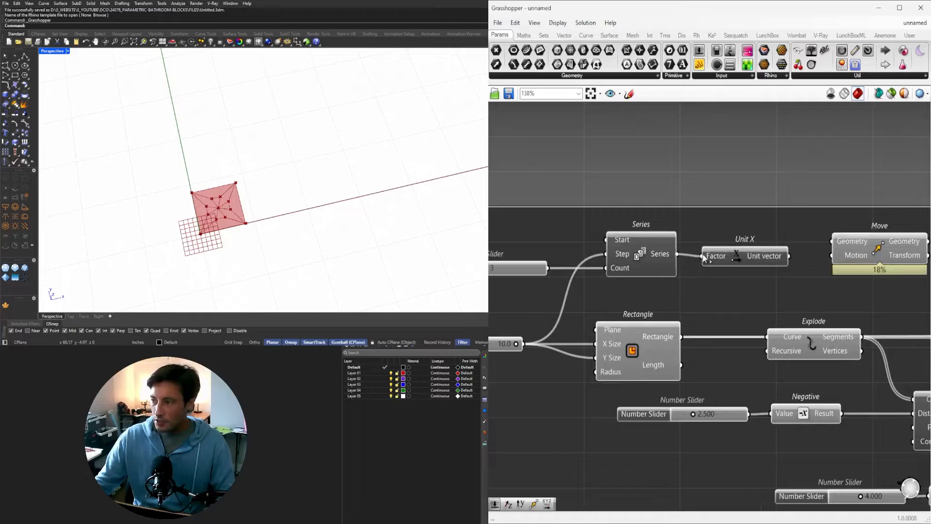
{"action": "left_click_drag", "start_coordinate": [704, 258], "coordinate": [704, 258]}
{"action": "left_click_drag", "start_coordinate": [761, 260], "coordinate": [831, 259]}
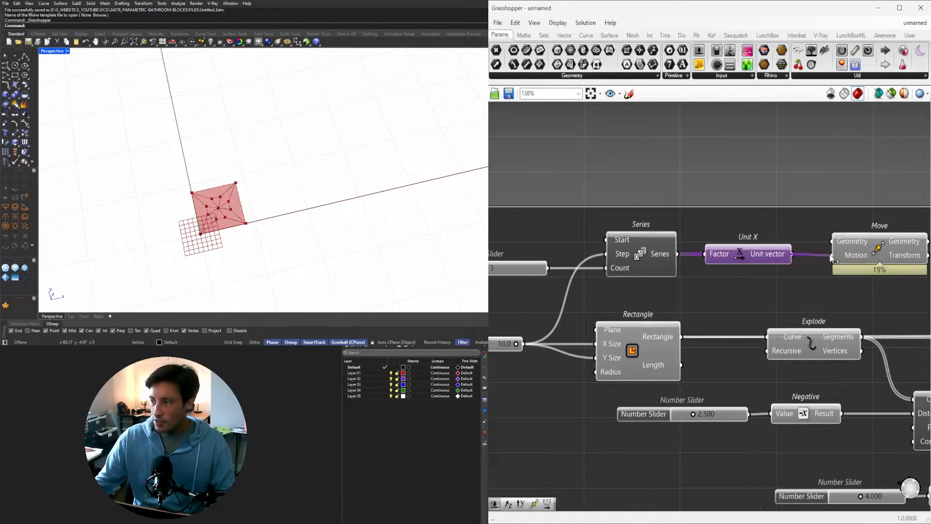
Step: Relocate the Move component past Surface Split and wire the Fragments output into its Geometry input
{"action": "right_click_drag", "start_coordinate": [836, 269], "coordinate": [681, 286]}
{"action": "scroll", "coordinate": [684, 285], "scroll_direction": "down", "scroll_amount": 2}
{"action": "left_click", "coordinate": [707, 276]}
{"action": "scroll", "coordinate": [709, 275], "scroll_direction": "down", "scroll_amount": 10}
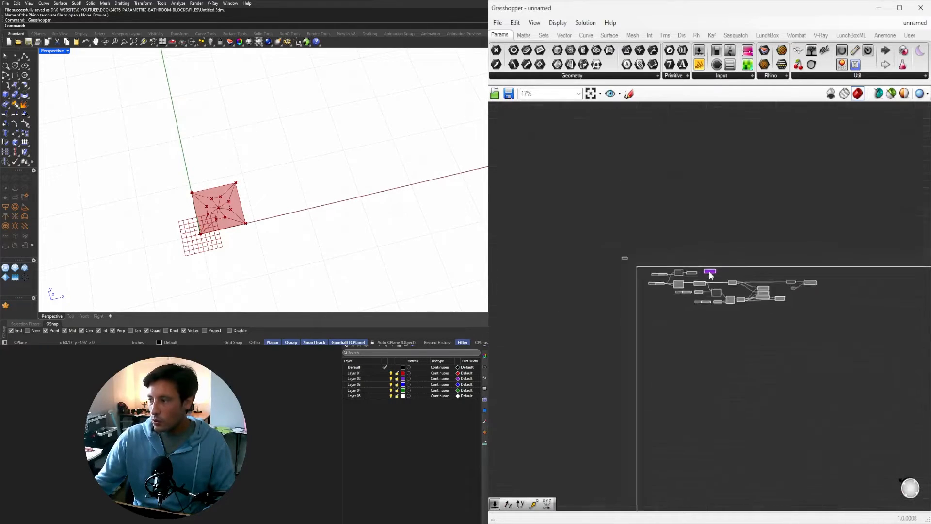
{"action": "scroll", "coordinate": [824, 281], "scroll_direction": "up", "scroll_amount": 10}
{"action": "left_click_drag", "start_coordinate": [709, 272], "coordinate": [809, 263]}
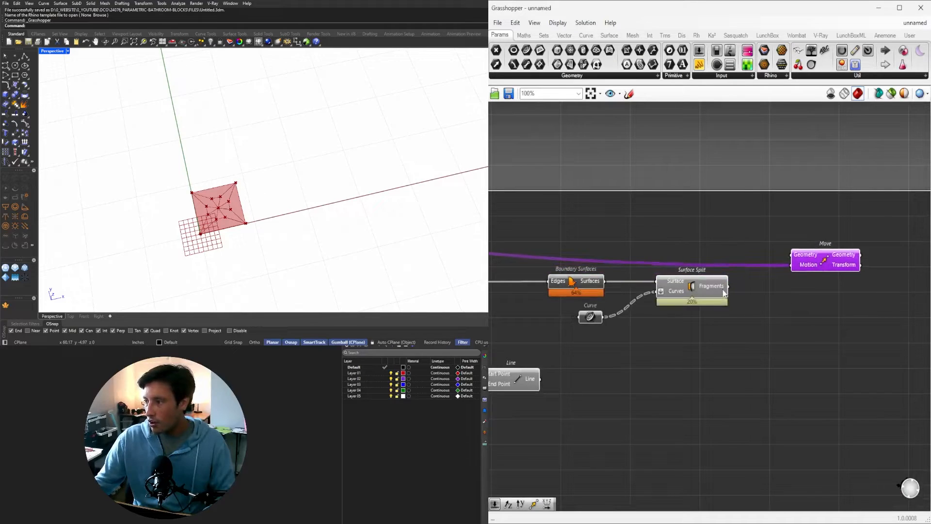
{"action": "left_click_drag", "start_coordinate": [728, 286], "coordinate": [797, 219]}
Step: Graft the Geometry input of the Move component so every fragment is copied along the series
{"action": "scroll", "coordinate": [787, 221], "scroll_direction": "up", "scroll_amount": 3}
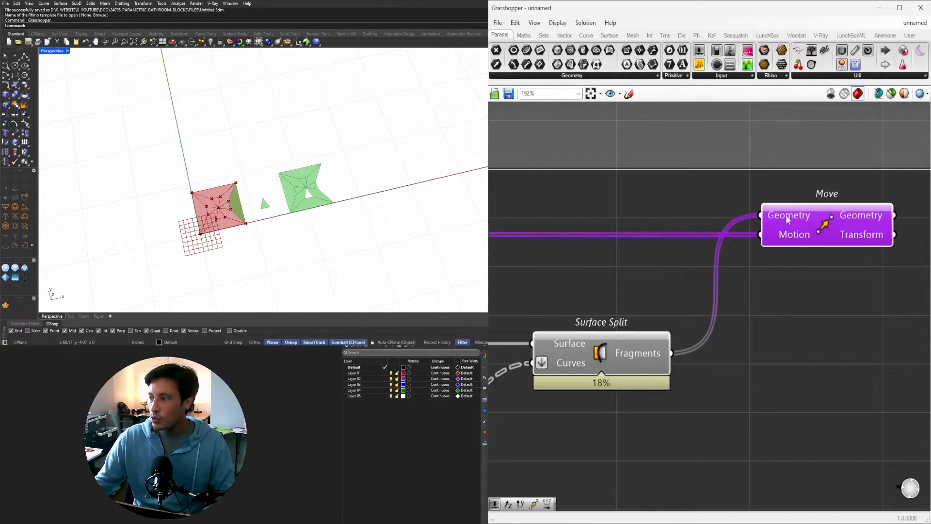
{"action": "right_click", "coordinate": [788, 220]}
{"action": "left_click", "coordinate": [818, 304]}
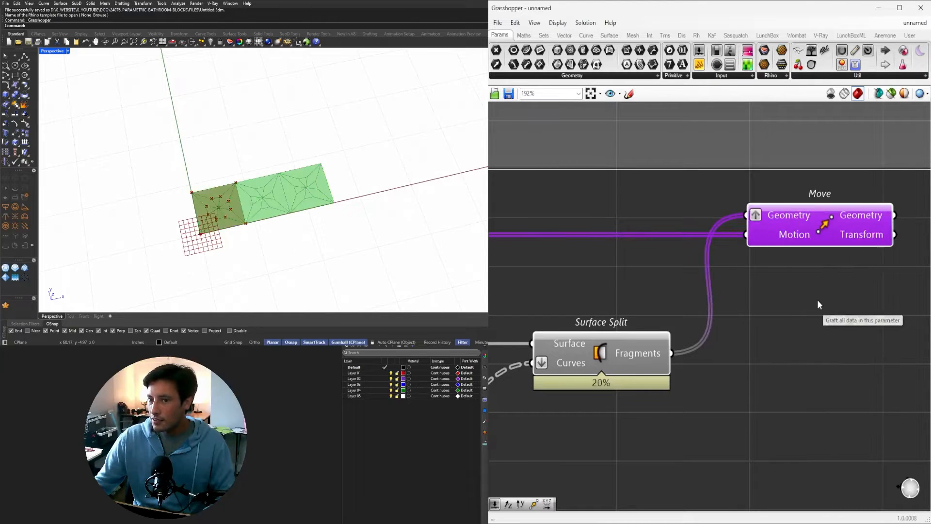
{"action": "left_click_drag", "start_coordinate": [794, 220], "coordinate": [814, 219]}
{"action": "mouse_move", "coordinate": [814, 220]}
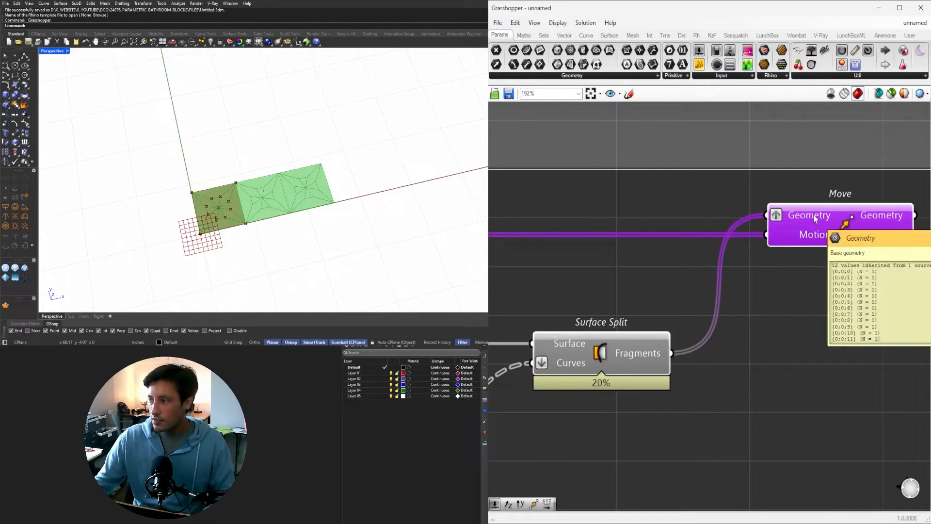
Step: Raise the Series Count slider to extend the row to five tiles
{"action": "scroll", "coordinate": [756, 267], "scroll_direction": "down", "scroll_amount": 5}
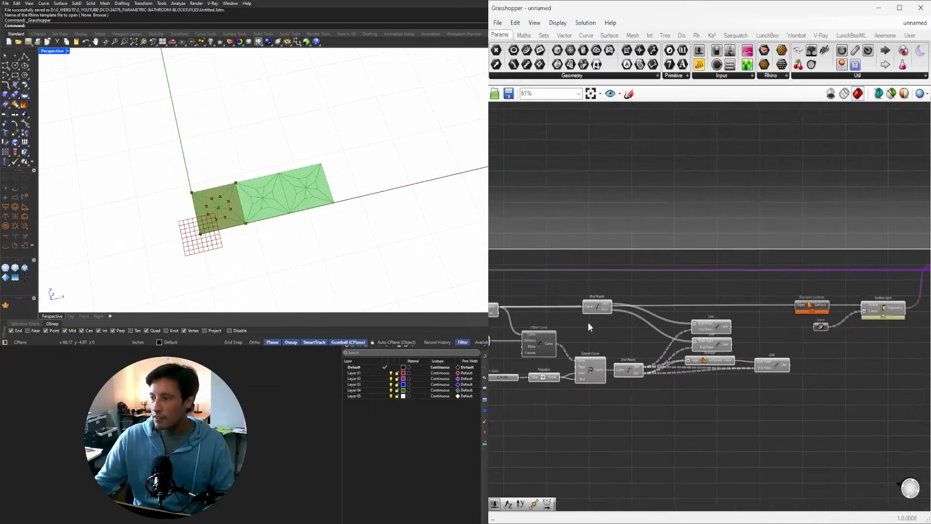
{"action": "scroll", "coordinate": [597, 267], "scroll_direction": "up", "scroll_amount": 7}
{"action": "mouse_move", "coordinate": [573, 258]}
{"action": "left_mouse_down"}
{"action": "mouse_move", "coordinate": [606, 262]}
{"action": "mouse_move", "coordinate": [586, 261]}
{"action": "left_mouse_up"}
{"action": "scroll", "coordinate": [672, 330], "scroll_direction": "down", "scroll_amount": 5}
{"action": "left_click", "coordinate": [779, 297]}
{"action": "scroll", "coordinate": [790, 288], "scroll_direction": "down", "scroll_amount": 3}
Step: Duplicate the Move component beside the original and wire the first Move's Geometry output into the copy's Geometry input
{"action": "right_click_drag", "start_coordinate": [878, 305], "coordinate": [595, 292]}
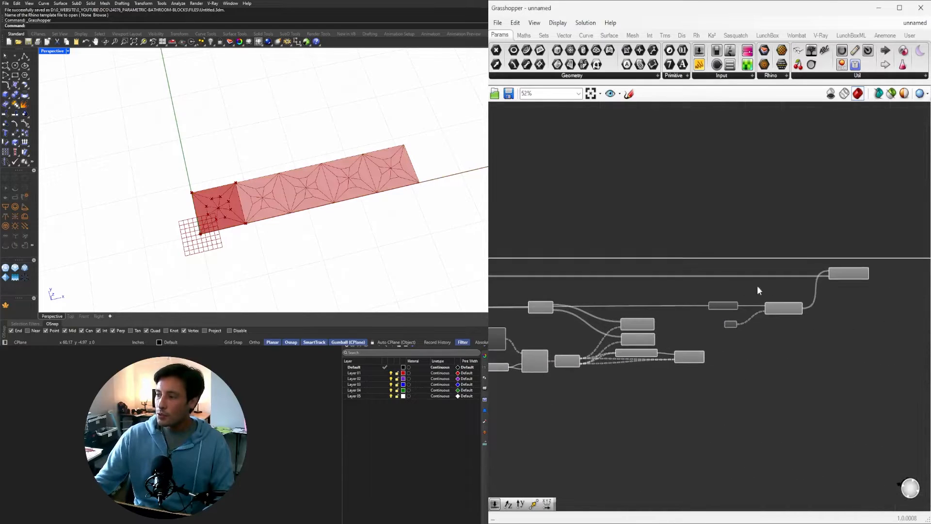
{"action": "scroll", "coordinate": [855, 273], "scroll_direction": "up", "scroll_amount": 4}
{"action": "left_click", "coordinate": [853, 272]}
{"action": "right_click_drag", "start_coordinate": [839, 281], "coordinate": [710, 280]}
{"action": "left_click_drag", "start_coordinate": [737, 266], "coordinate": [844, 290]}
{"action": "left_click_drag", "start_coordinate": [755, 263], "coordinate": [802, 286]}
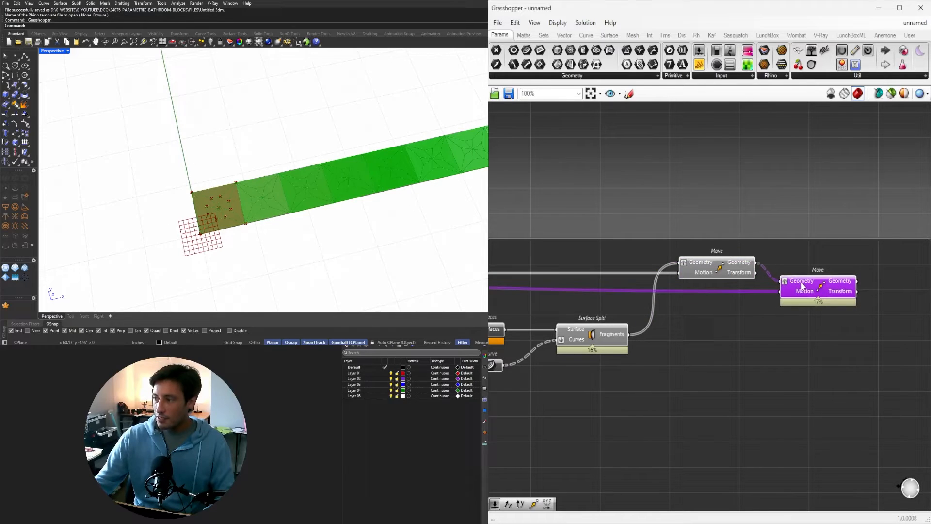
{"action": "left_click", "coordinate": [709, 269]}
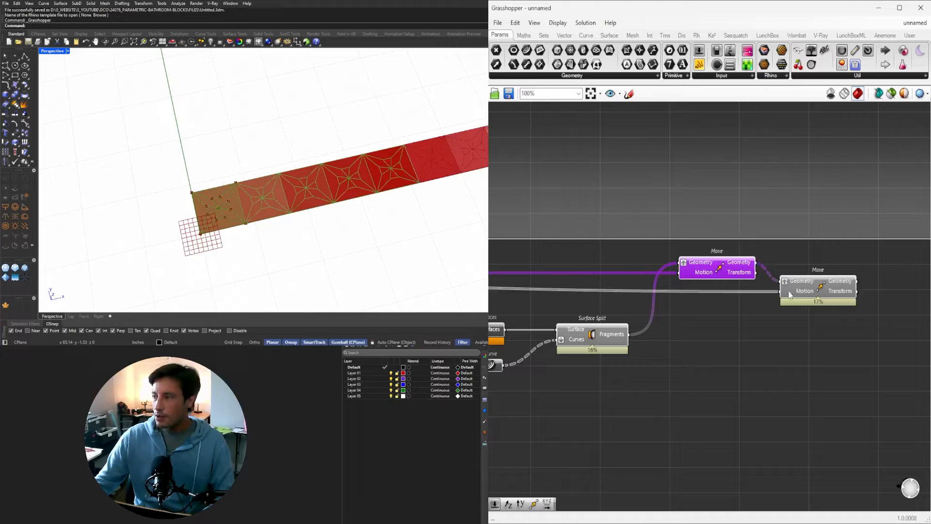
Step: Nudge the Unit X component slightly away from Series and add a Unit Y component directly beneath it
{"action": "scroll", "coordinate": [628, 317], "scroll_direction": "down", "scroll_amount": 2}
{"action": "right_click_drag", "start_coordinate": [543, 333], "coordinate": [728, 334]}
{"action": "right_click_drag", "start_coordinate": [545, 314], "coordinate": [869, 315]}
{"action": "scroll", "coordinate": [591, 296], "scroll_direction": "up", "scroll_amount": 4}
{"action": "right_click_drag", "start_coordinate": [601, 289], "coordinate": [719, 284]}
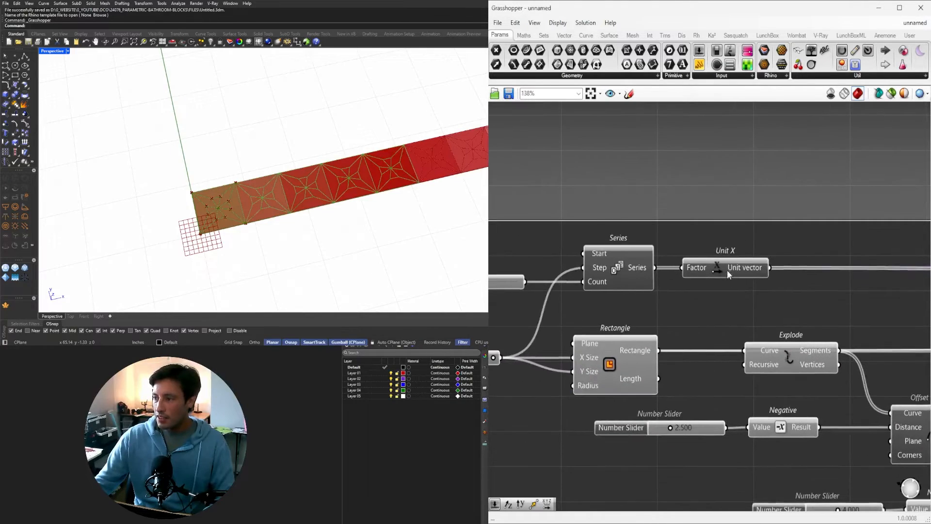
{"action": "left_click_drag", "start_coordinate": [726, 269], "coordinate": [741, 269]}
{"action": "double_click", "coordinate": [735, 294]}
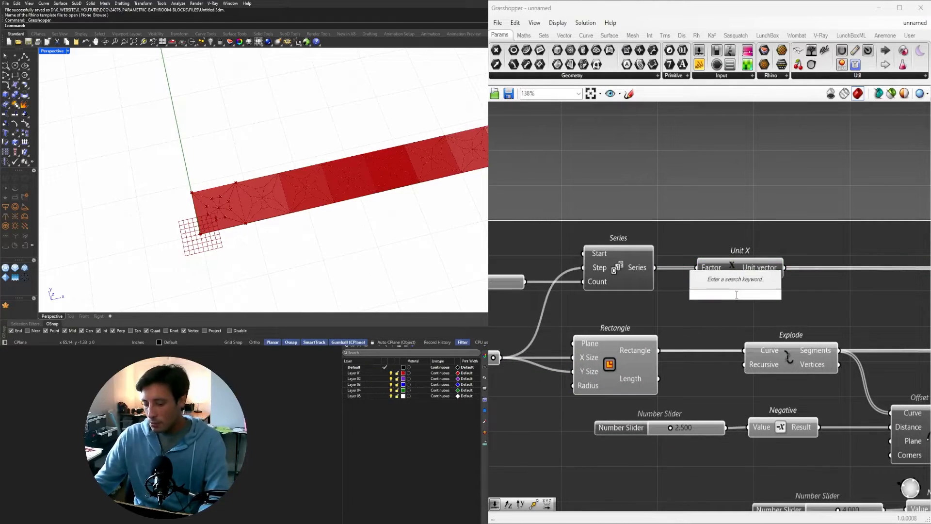
{"action": "type", "text": "unit y"}
{"action": "key", "text": "Return"}
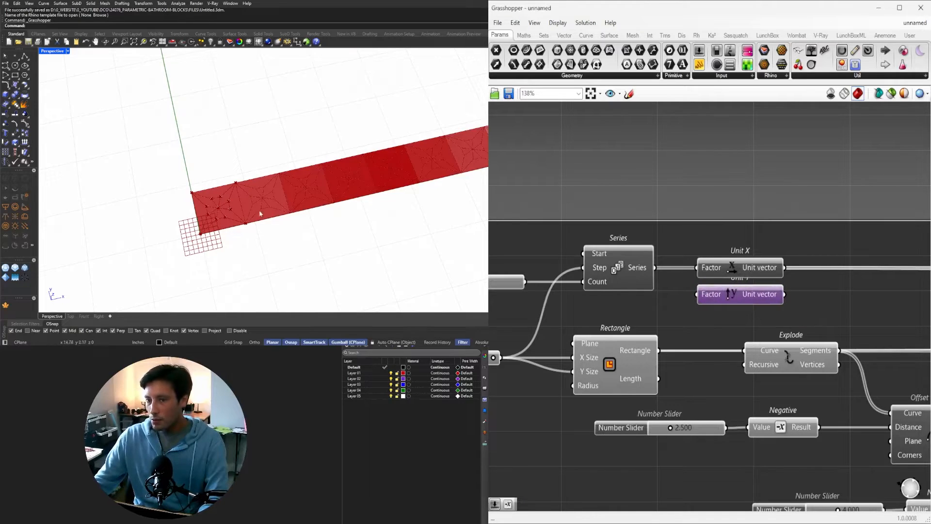
Step: Wire the Series output into the Factor input of Unit Y
{"action": "scroll", "coordinate": [349, 206], "scroll_direction": "down", "scroll_amount": 8}
{"action": "scroll", "coordinate": [371, 214], "scroll_direction": "up", "scroll_amount": 5}
{"action": "right_click_drag", "start_coordinate": [366, 217], "coordinate": [391, 208]}
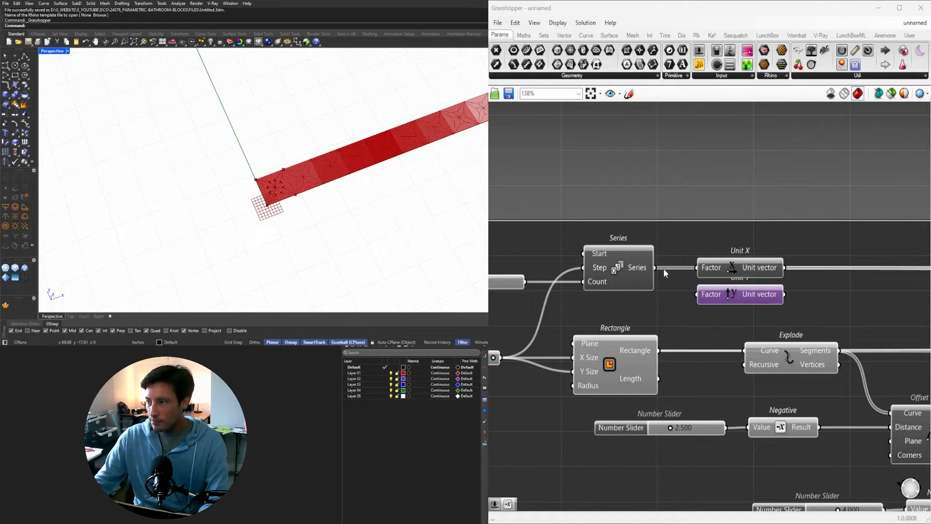
{"action": "left_click_drag", "start_coordinate": [656, 267], "coordinate": [717, 298]}
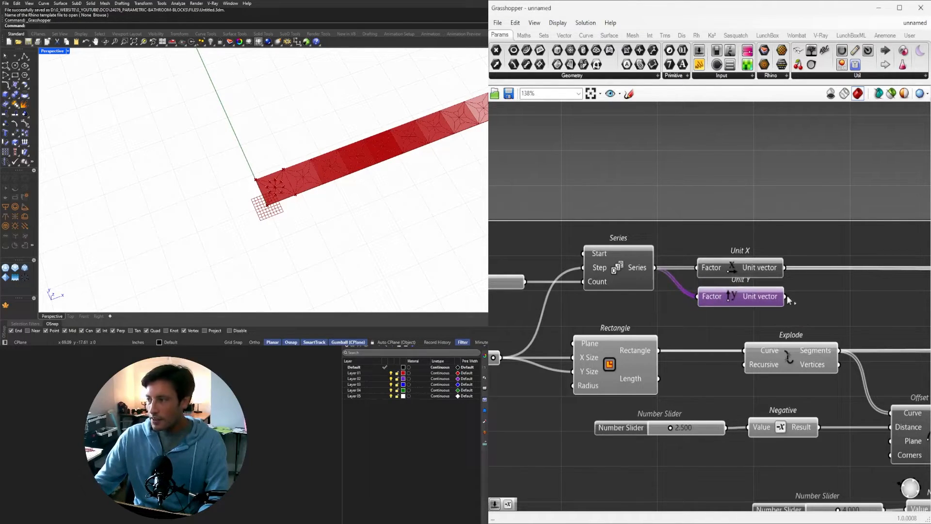
Step: Wire the Unit Y vector into the second Move's Motion input, replacing the Unit X connection
{"action": "scroll", "coordinate": [789, 293], "scroll_direction": "down", "scroll_amount": 6}
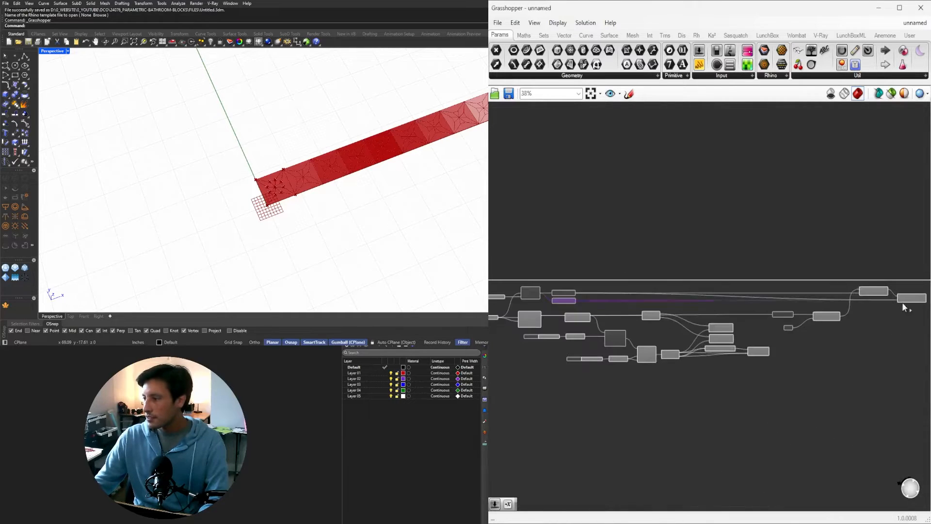
{"action": "scroll", "coordinate": [902, 301], "scroll_direction": "up", "scroll_amount": 5}
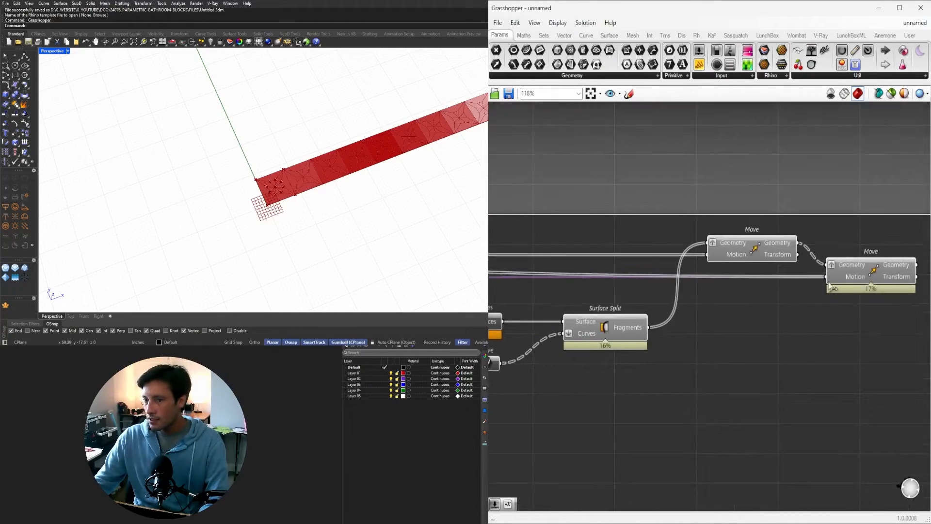
{"action": "left_click_drag", "start_coordinate": [829, 282], "coordinate": [828, 282]}
{"action": "left_click", "coordinate": [825, 330]}
{"action": "left_click", "coordinate": [853, 274]}
{"action": "left_click", "coordinate": [788, 317]}
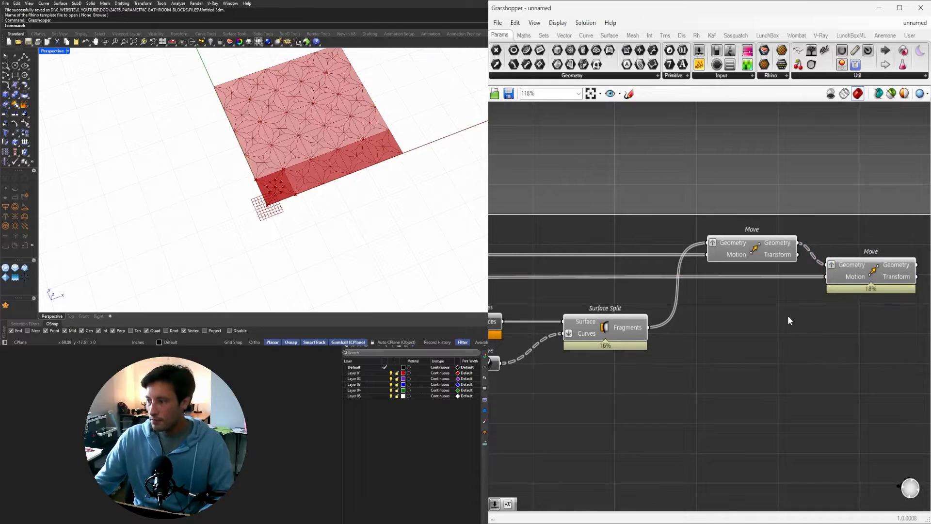
Step: Turn off the preview of the Boundary Surfaces, Curve, Surface Split and first Move components
{"action": "scroll", "coordinate": [788, 316], "scroll_direction": "down", "scroll_amount": 2}
{"action": "left_click", "coordinate": [764, 271]}
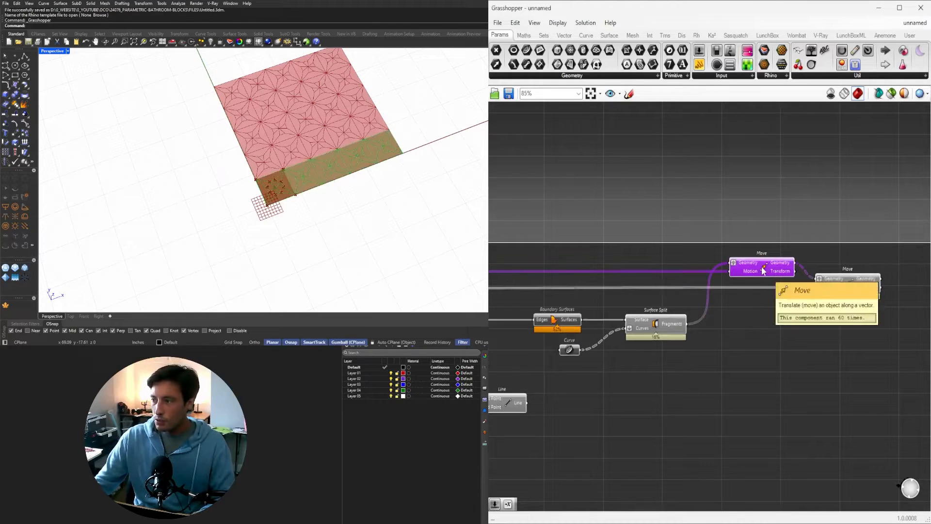
{"action": "right_click_drag", "start_coordinate": [691, 349], "coordinate": [758, 325]}
{"action": "left_click_drag", "start_coordinate": [831, 335], "coordinate": [602, 219]}
{"action": "middle_click", "coordinate": [652, 218]}
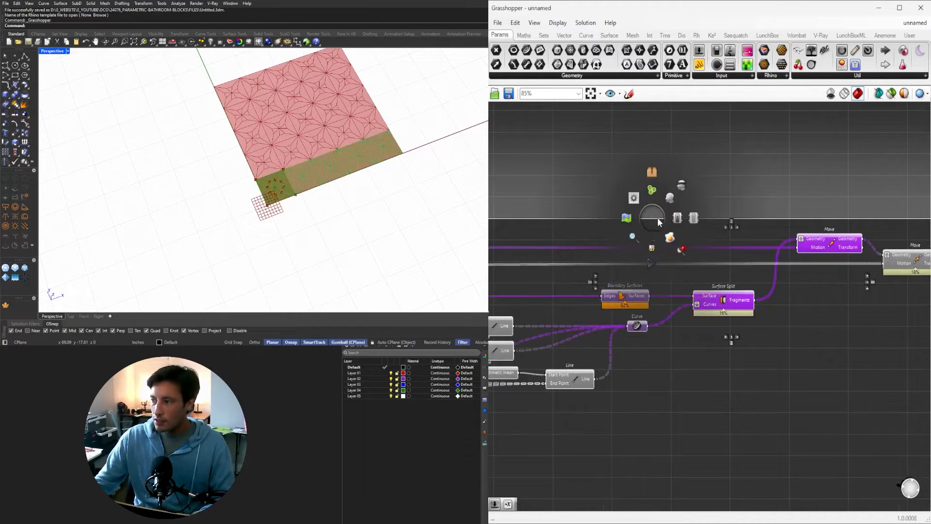
{"action": "left_click", "coordinate": [682, 187]}
{"action": "left_click", "coordinate": [652, 236]}
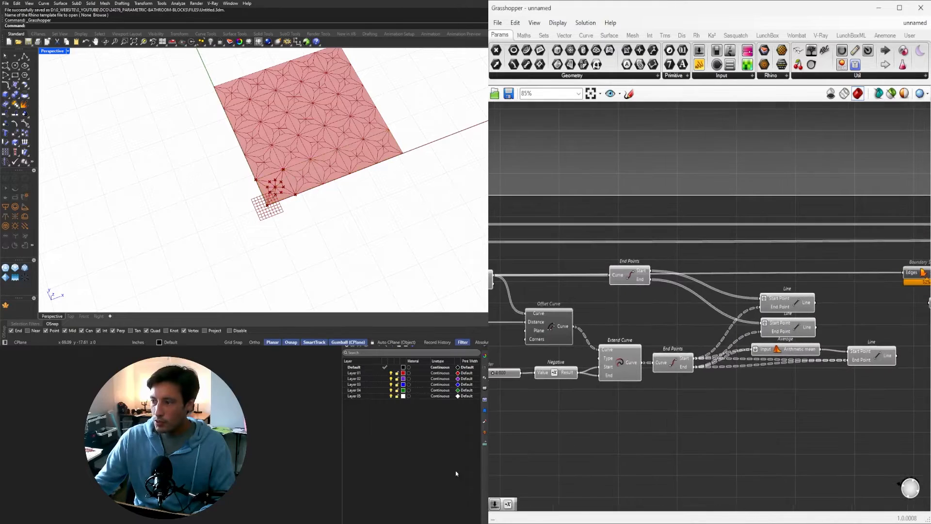
Step: Turn off the preview of all the components that construct the pattern lines ahead of Boundary Surfaces
{"action": "scroll", "coordinate": [655, 326], "scroll_direction": "down", "scroll_amount": 5}
{"action": "left_click_drag", "start_coordinate": [812, 349], "coordinate": [631, 262]}
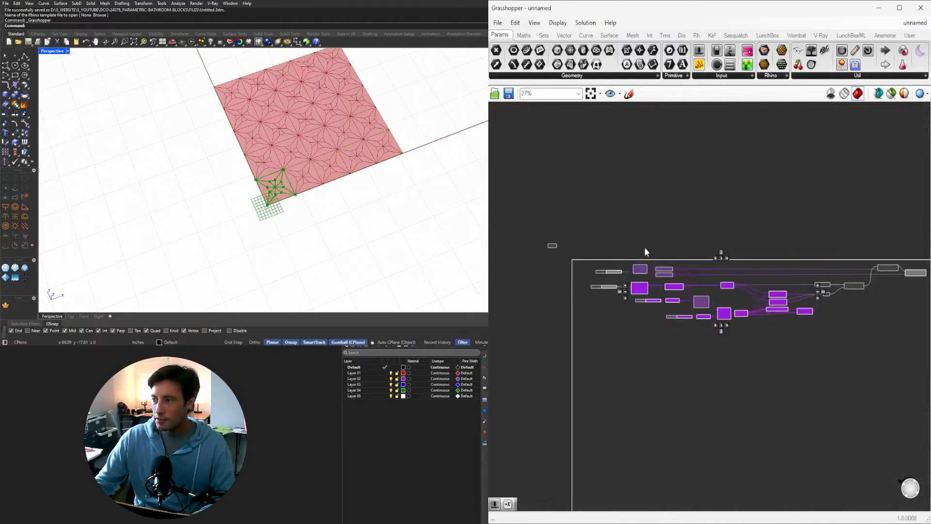
{"action": "middle_click", "coordinate": [648, 242]}
{"action": "left_click", "coordinate": [677, 210]}
{"action": "left_click", "coordinate": [590, 206]}
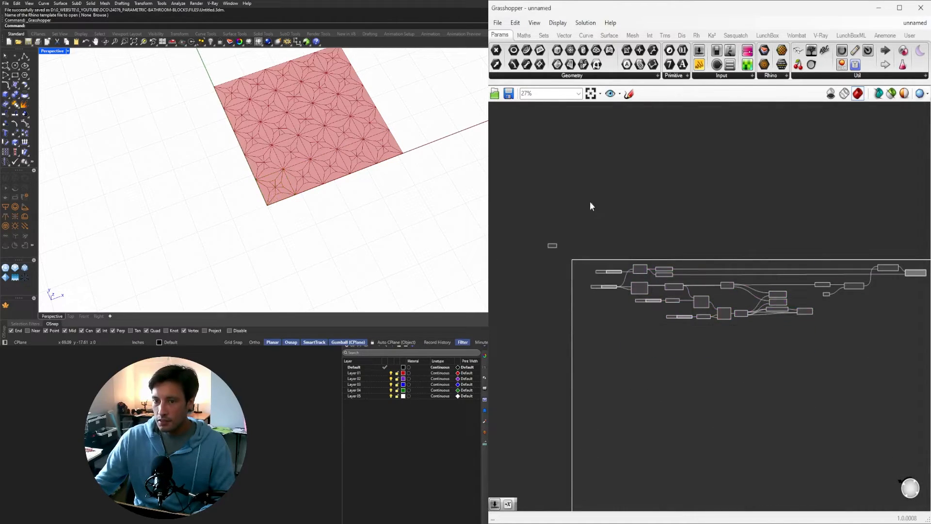
Step: Switch the modelling viewport to the Top view and frame the whole tile pattern
{"action": "double_click", "coordinate": [62, 51]}
{"action": "double_click", "coordinate": [46, 51]}
{"action": "scroll", "coordinate": [199, 101], "scroll_direction": "down", "scroll_amount": 10}
{"action": "right_click_drag", "start_coordinate": [199, 102], "coordinate": [203, 195]}
{"action": "scroll", "coordinate": [294, 142], "scroll_direction": "up", "scroll_amount": 4}
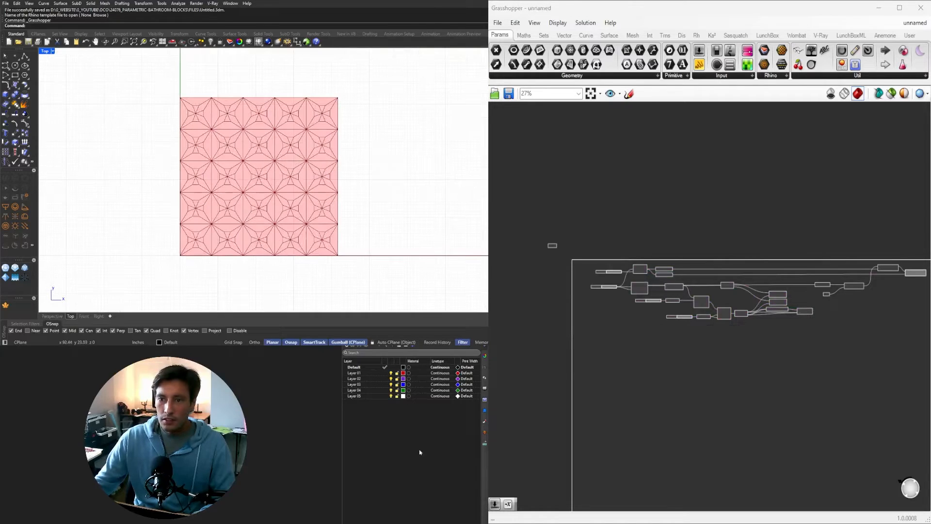
Step: Set the slider feeding the Series count to 15 and inspect the enlarged tile grid in the Top view
{"action": "scroll", "coordinate": [688, 316], "scroll_direction": "up", "scroll_amount": 10}
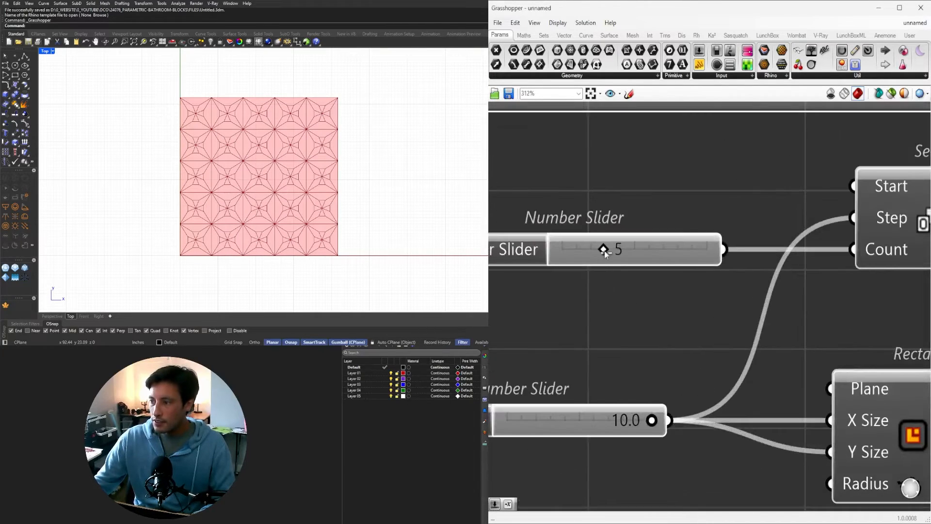
{"action": "left_click_drag", "start_coordinate": [602, 250], "coordinate": [707, 250]}
{"action": "scroll", "coordinate": [287, 234], "scroll_direction": "down", "scroll_amount": 3}
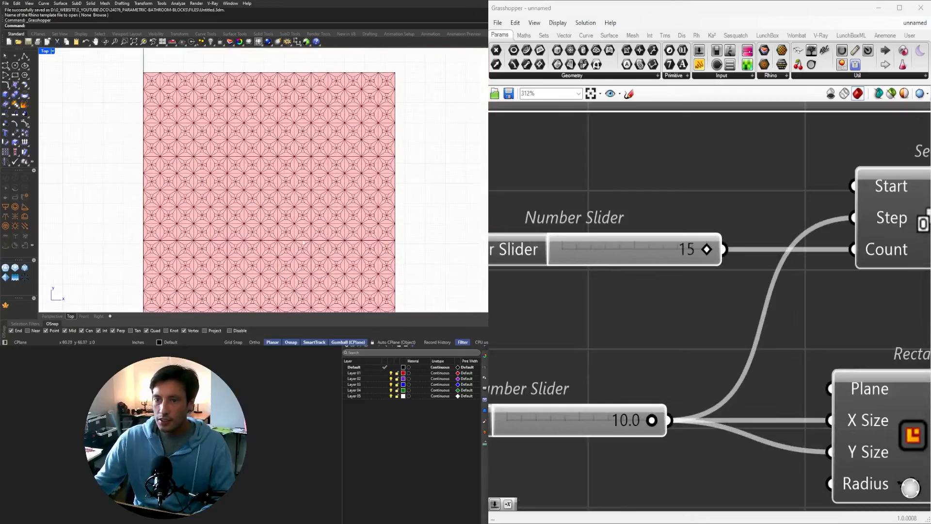
{"action": "scroll", "coordinate": [286, 234], "scroll_direction": "up", "scroll_amount": 6}
{"action": "scroll", "coordinate": [286, 233], "scroll_direction": "down", "scroll_amount": 3}
{"action": "right_click_drag", "start_coordinate": [297, 216], "coordinate": [322, 156]}
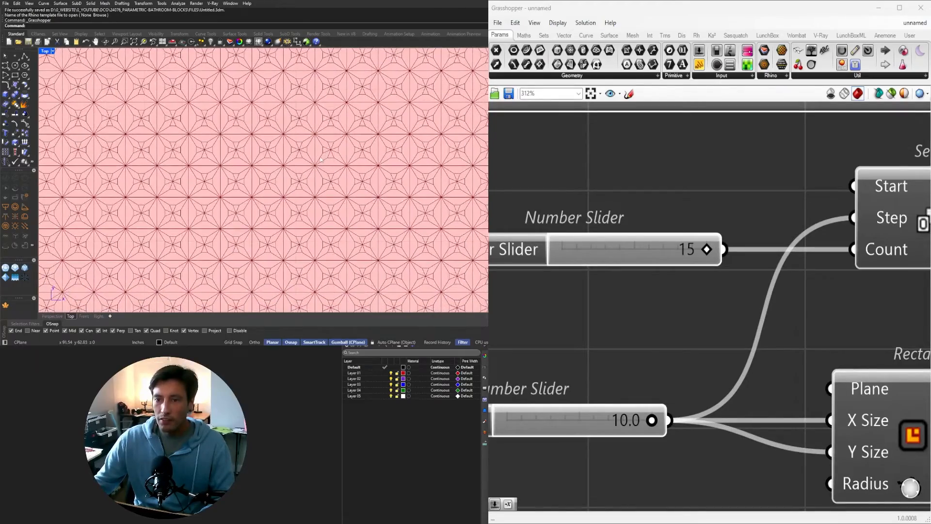
{"action": "scroll", "coordinate": [320, 155], "scroll_direction": "up", "scroll_amount": 2}
{"action": "scroll", "coordinate": [318, 160], "scroll_direction": "down", "scroll_amount": 3}
{"action": "scroll", "coordinate": [309, 170], "scroll_direction": "up", "scroll_amount": 1}
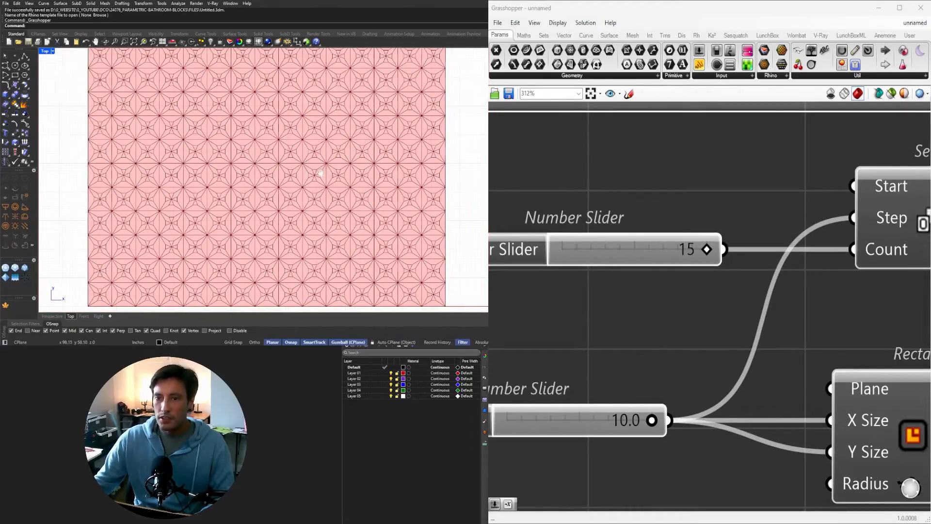
Step: Try several offset distances on the slider feeding the first Negative component, ending with a value of 3.000
{"action": "scroll", "coordinate": [676, 292], "scroll_direction": "down", "scroll_amount": 5}
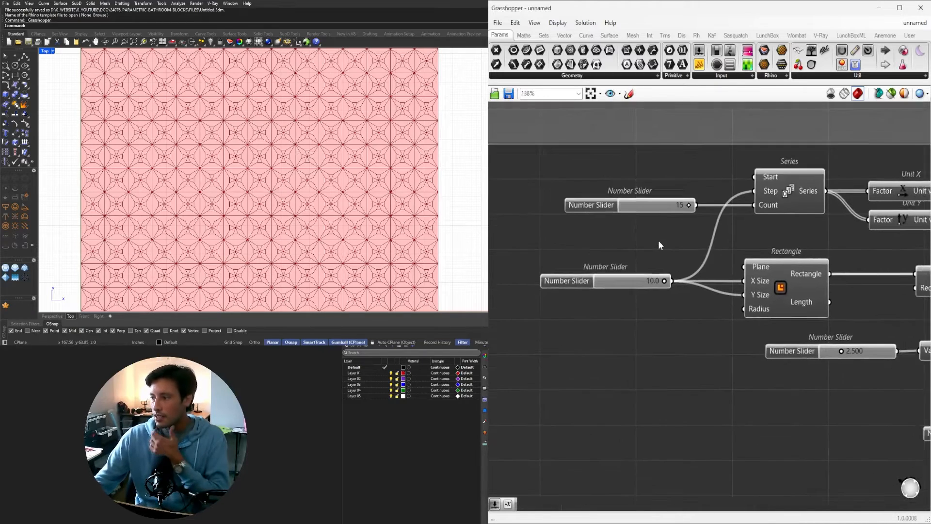
{"action": "scroll", "coordinate": [736, 321], "scroll_direction": "up", "scroll_amount": 5}
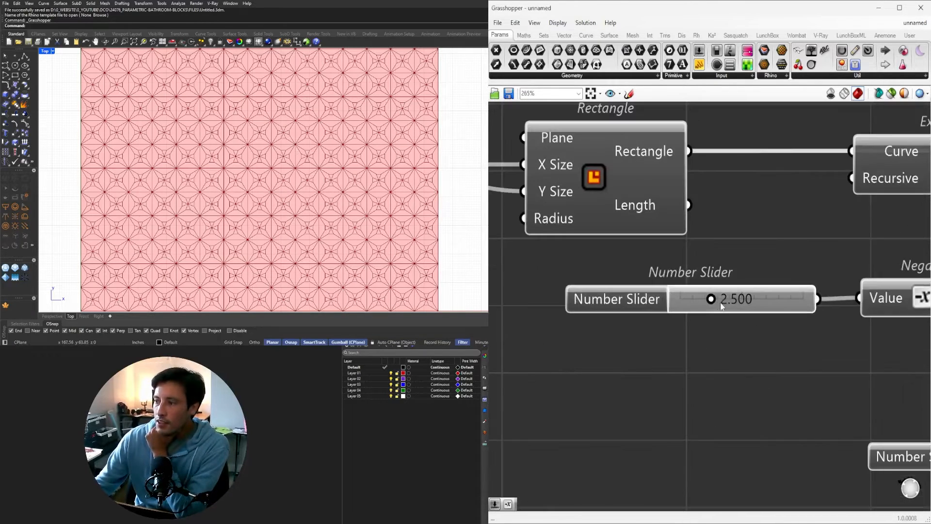
{"action": "left_click_drag", "start_coordinate": [712, 299], "coordinate": [692, 305]}
{"action": "left_click_drag", "start_coordinate": [689, 299], "coordinate": [711, 305]}
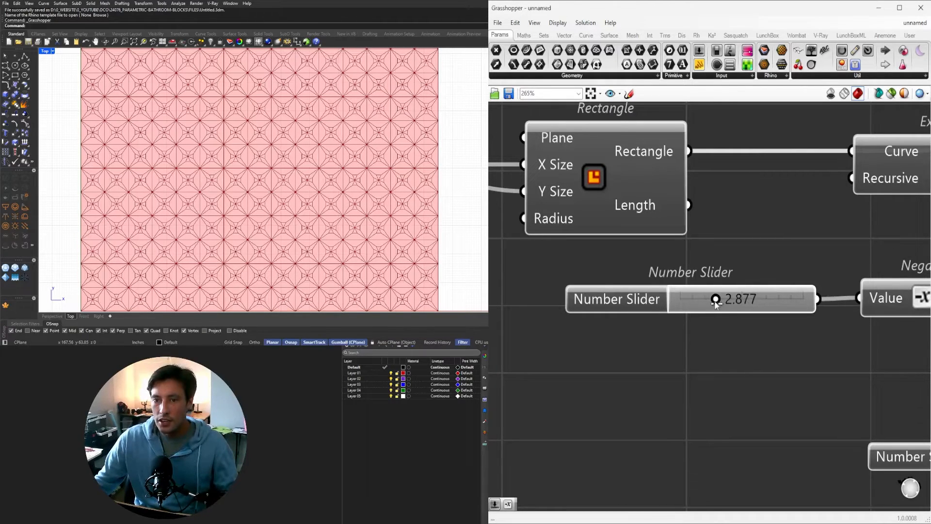
{"action": "left_click_drag", "start_coordinate": [718, 303], "coordinate": [711, 304]}
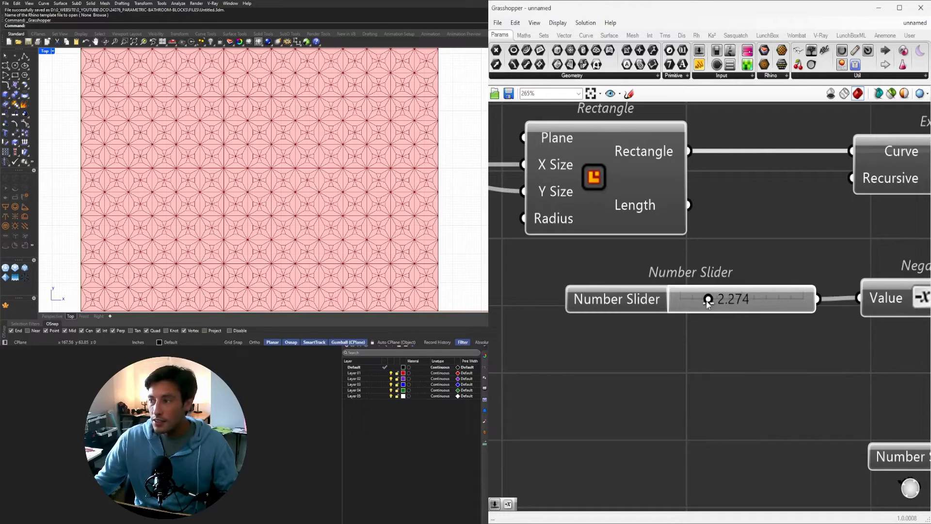
{"action": "left_click_drag", "start_coordinate": [703, 300], "coordinate": [713, 301]}
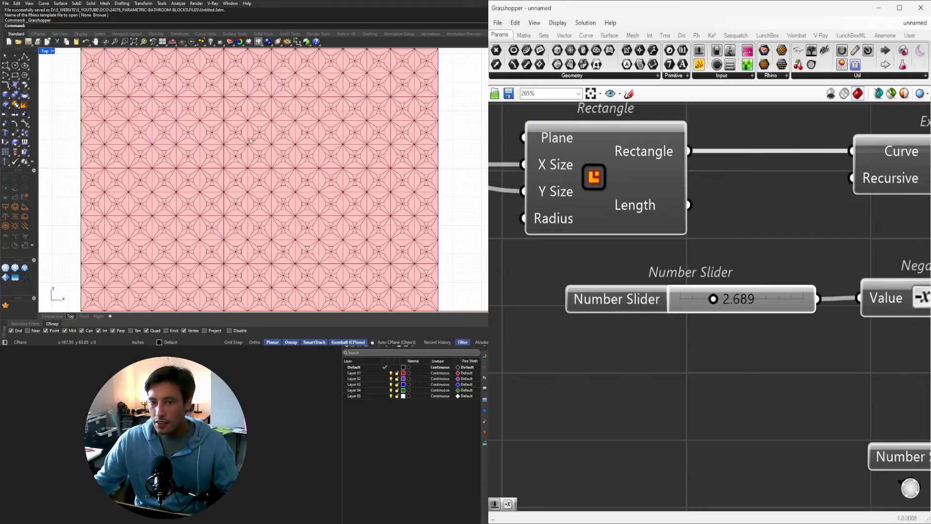
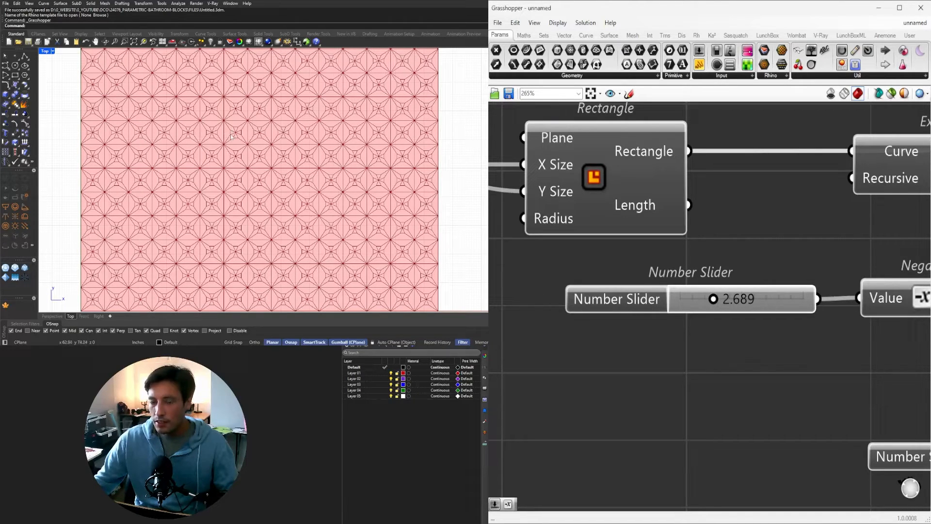
{"action": "double_click", "coordinate": [736, 297]}
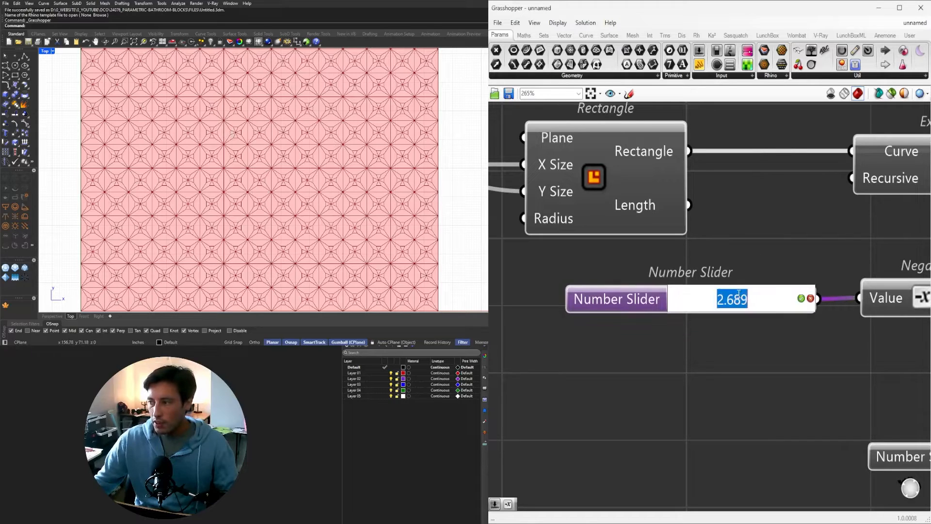
{"action": "key", "text": "Return"}
{"action": "scroll", "coordinate": [827, 363], "scroll_direction": "down", "scroll_amount": 3}
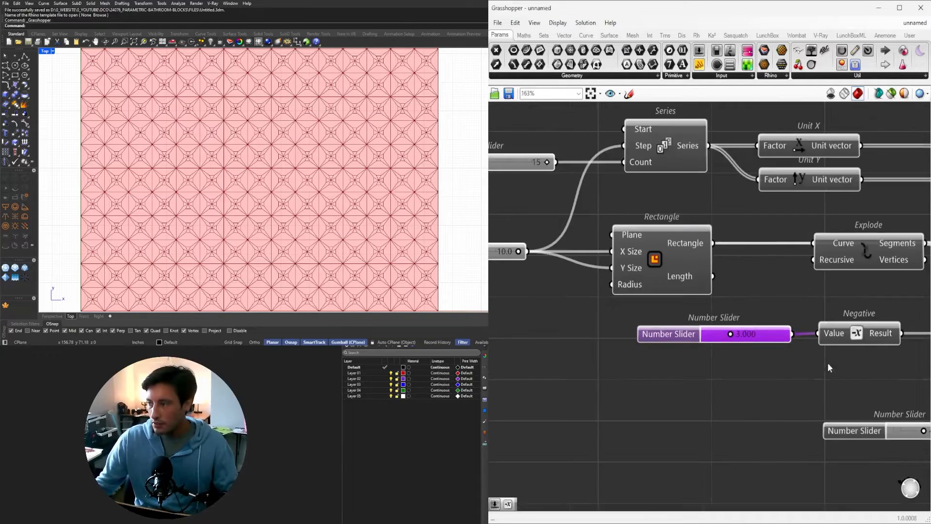
Step: Set the slider controlling the Extend Curve lengths to 3.842
{"action": "right_click_drag", "start_coordinate": [827, 362], "coordinate": [637, 266]}
{"action": "scroll", "coordinate": [733, 331], "scroll_direction": "up", "scroll_amount": 6}
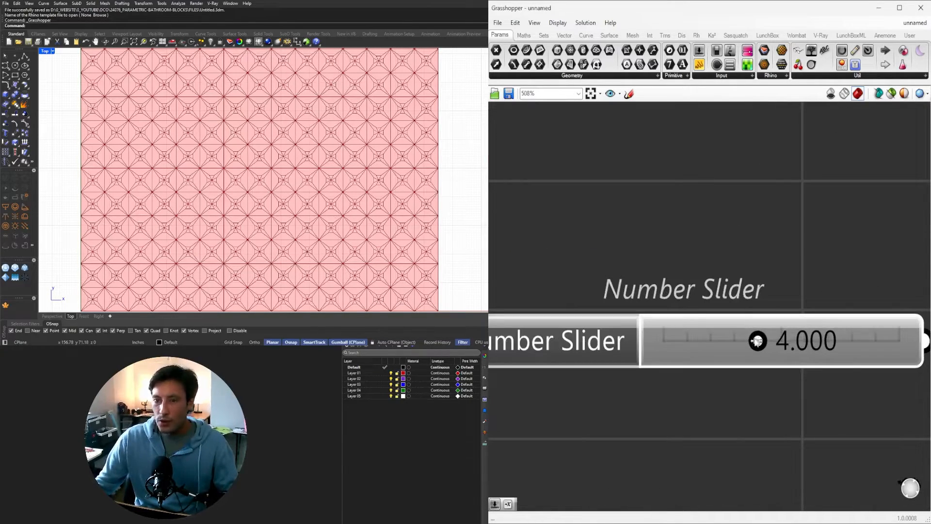
{"action": "mouse_move", "coordinate": [755, 342]}
{"action": "left_mouse_down"}
{"action": "mouse_move", "coordinate": [740, 340]}
{"action": "mouse_move", "coordinate": [785, 339]}
{"action": "mouse_move", "coordinate": [752, 339]}
{"action": "left_mouse_up"}
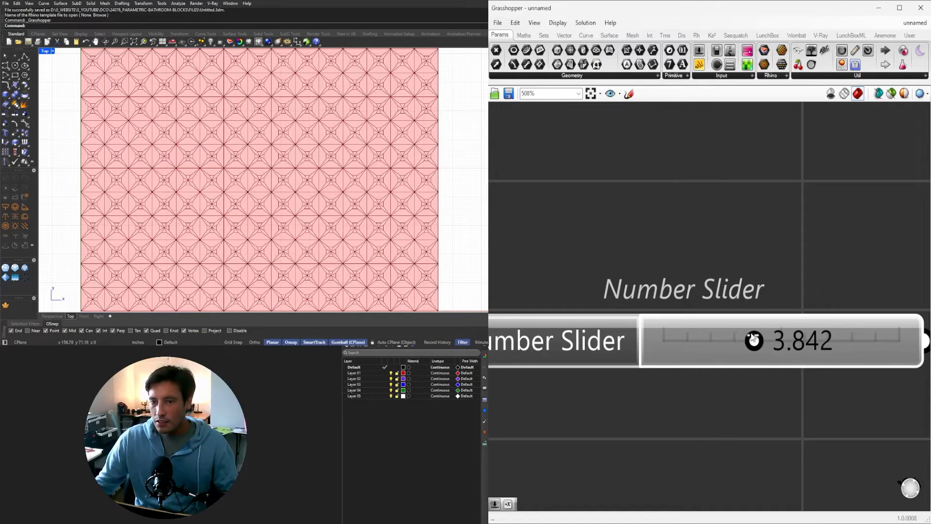
Step: Lower the offset distance slider below the Rectangle component to about 1.6
{"action": "scroll", "coordinate": [723, 266], "scroll_direction": "down", "scroll_amount": 5}
{"action": "right_click_drag", "start_coordinate": [709, 220], "coordinate": [921, 317]}
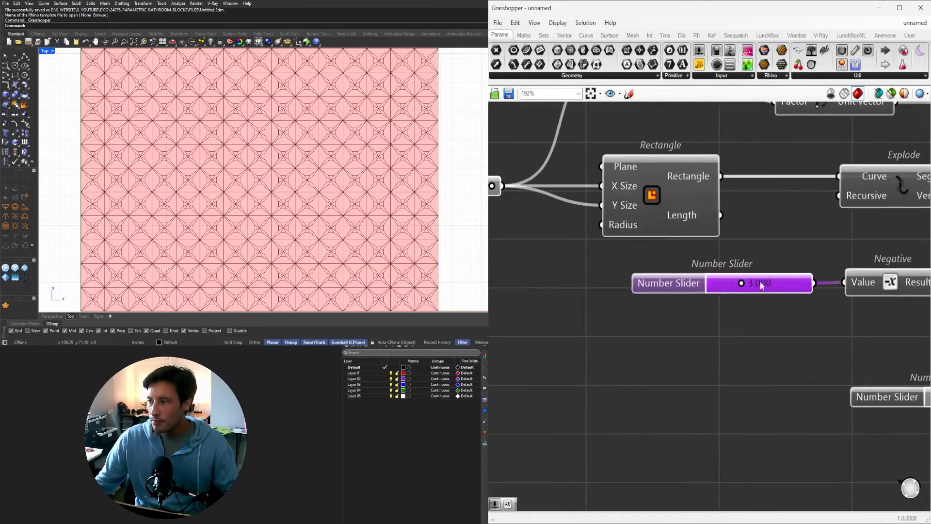
{"action": "scroll", "coordinate": [760, 285], "scroll_direction": "up", "scroll_amount": 5}
{"action": "left_click_drag", "start_coordinate": [791, 278], "coordinate": [755, 279]}
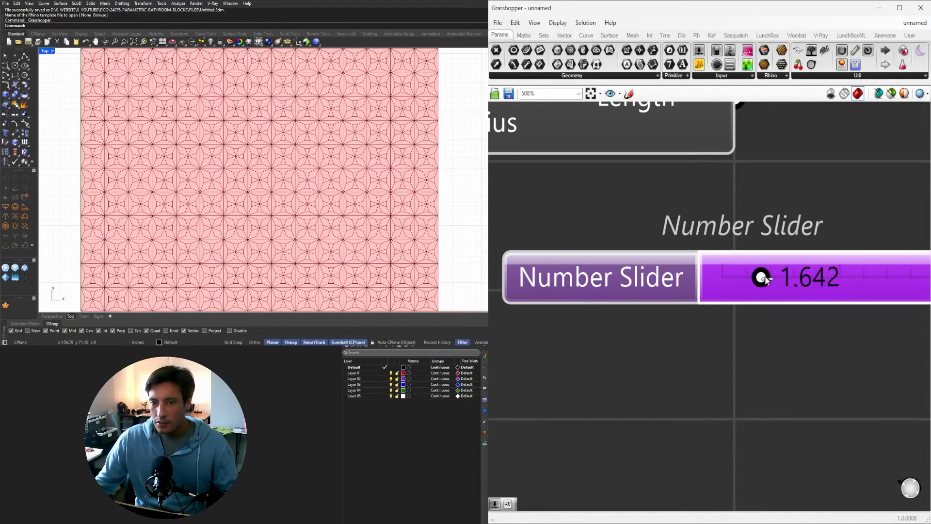
Step: Set the curve extension slider to 3.240 and check the changed pattern in the Top view
{"action": "scroll", "coordinate": [722, 296], "scroll_direction": "down", "scroll_amount": 5}
{"action": "scroll", "coordinate": [737, 329], "scroll_direction": "up", "scroll_amount": 4}
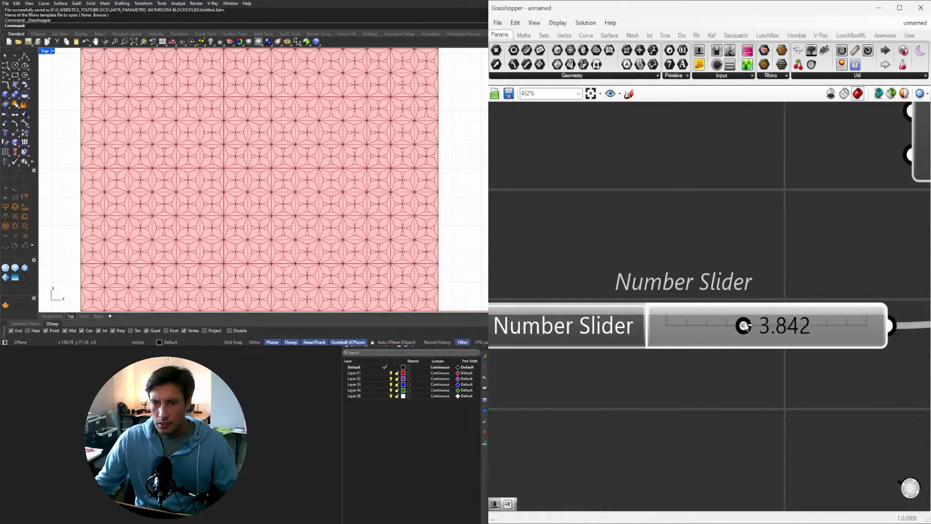
{"action": "left_click_drag", "start_coordinate": [744, 326], "coordinate": [740, 326]}
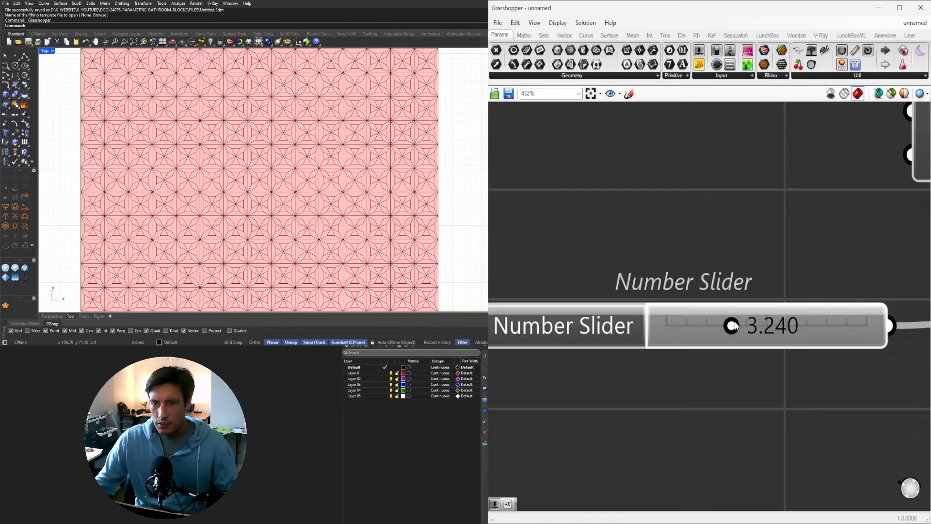
{"action": "scroll", "coordinate": [335, 174], "scroll_direction": "down", "scroll_amount": 3}
{"action": "scroll", "coordinate": [294, 148], "scroll_direction": "up", "scroll_amount": 2}
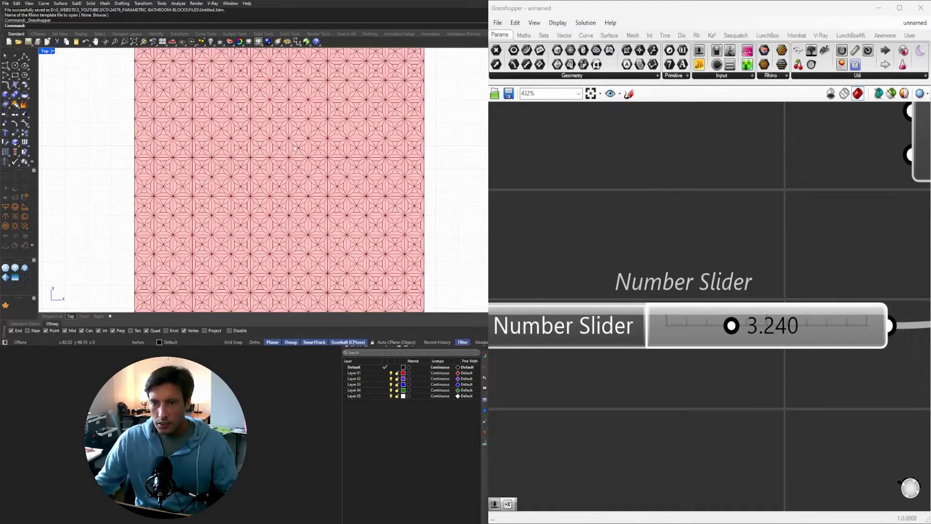
Step: Highlight the final Move component's tile array and return the modelling viewport to Perspective
{"action": "scroll", "coordinate": [621, 235], "scroll_direction": "down", "scroll_amount": 10}
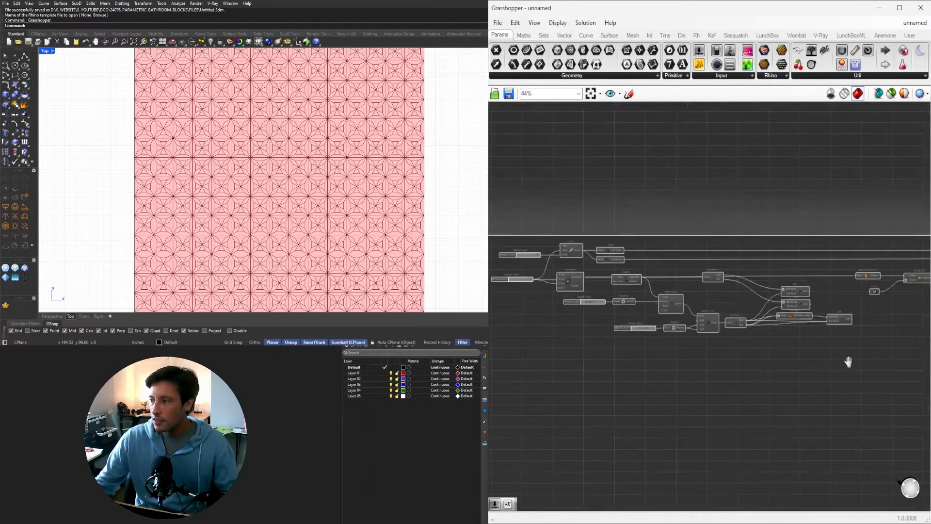
{"action": "scroll", "coordinate": [401, 203], "scroll_direction": "down", "scroll_amount": 2}
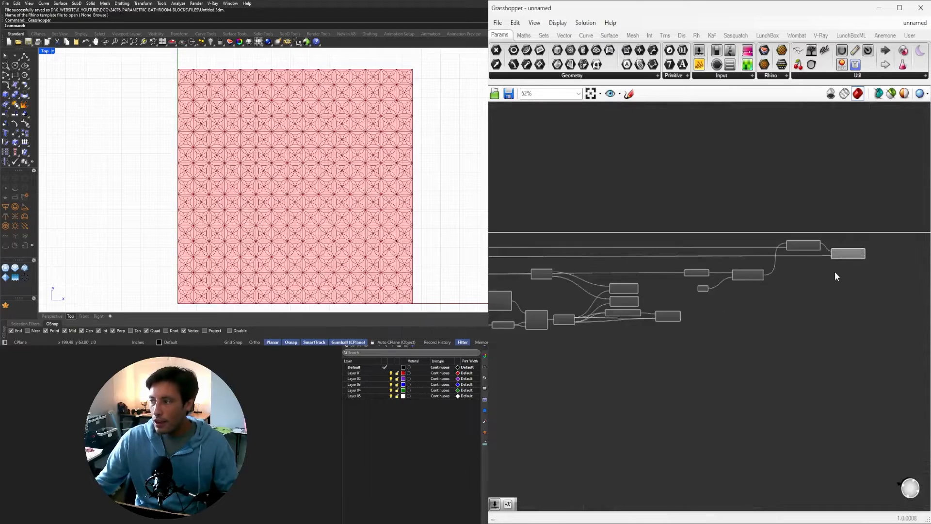
{"action": "scroll", "coordinate": [836, 274], "scroll_direction": "up", "scroll_amount": 3}
{"action": "left_click", "coordinate": [857, 256]}
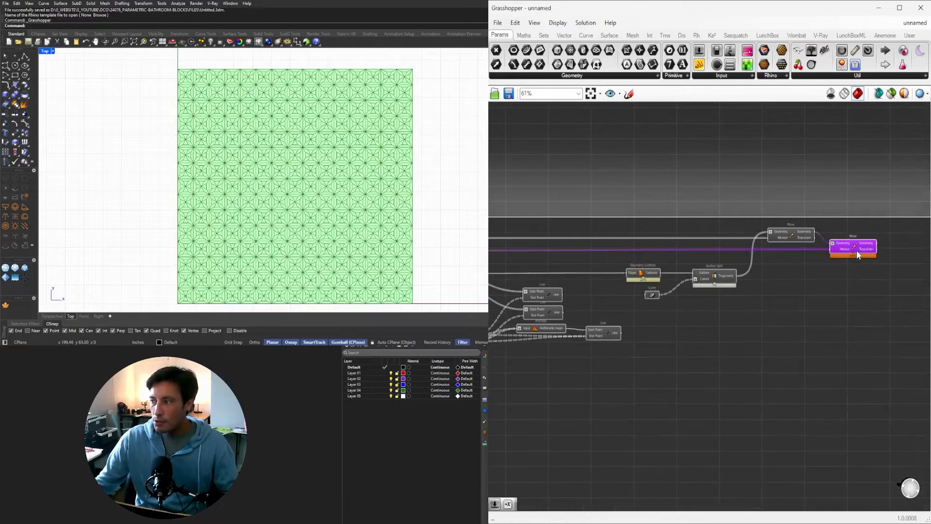
{"action": "double_click", "coordinate": [44, 52]}
{"action": "double_click", "coordinate": [287, 53]}
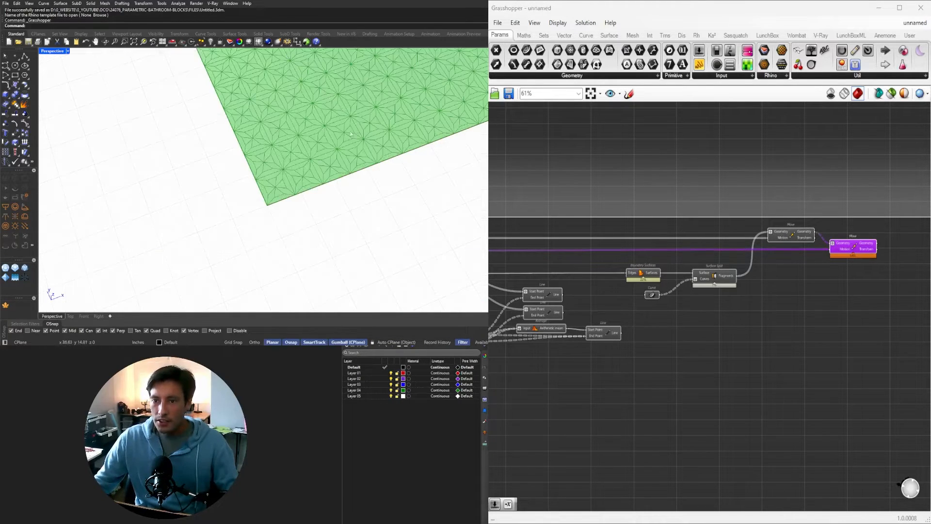
{"action": "right_click_drag", "start_coordinate": [394, 194], "coordinate": [405, 175]}
Step: Examine the tile array produced by the two Move components in the Perspective view
{"action": "left_click", "coordinate": [829, 224]}
{"action": "scroll", "coordinate": [829, 224], "scroll_direction": "up", "scroll_amount": 3}
{"action": "left_click", "coordinate": [872, 266]}
{"action": "right_click_drag", "start_coordinate": [351, 156], "coordinate": [334, 191]}
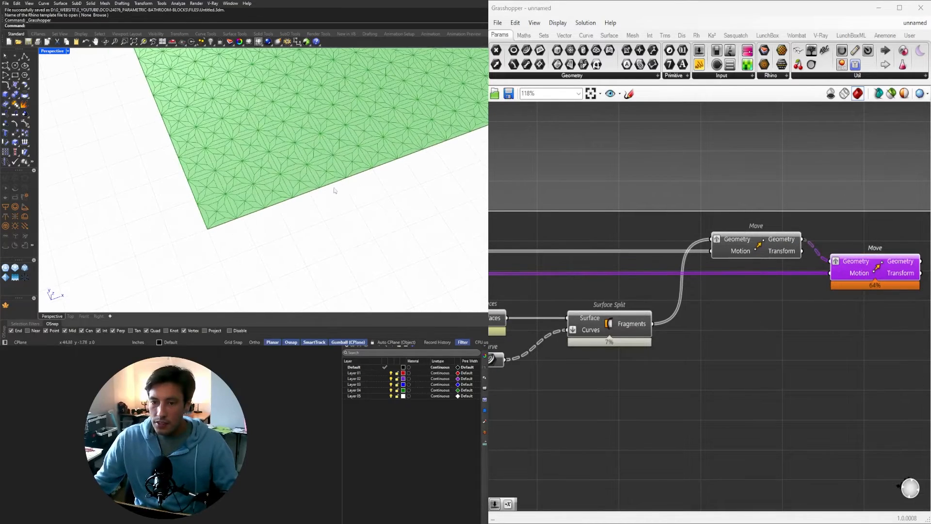
{"action": "left_click", "coordinate": [715, 300]}
{"action": "scroll", "coordinate": [716, 302], "scroll_direction": "down", "scroll_amount": 2}
{"action": "right_click_drag", "start_coordinate": [645, 344], "coordinate": [535, 331]}
{"action": "left_click_drag", "start_coordinate": [852, 339], "coordinate": [658, 252]}
{"action": "left_click", "coordinate": [533, 233]}
{"action": "scroll", "coordinate": [245, 194], "scroll_direction": "up", "scroll_amount": 3}
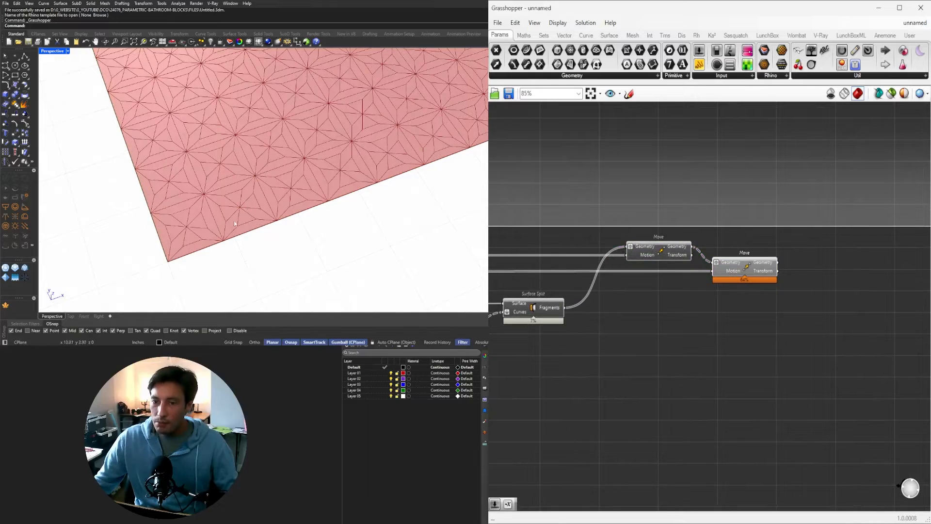
{"action": "right_click_drag", "start_coordinate": [234, 221], "coordinate": [281, 198]}
Step: Reduce the slider feeding the Series count to 4
{"action": "right_click_drag", "start_coordinate": [569, 309], "coordinate": [771, 310]}
{"action": "scroll", "coordinate": [771, 311], "scroll_direction": "down", "scroll_amount": 4}
{"action": "right_click_drag", "start_coordinate": [557, 330], "coordinate": [816, 325]}
{"action": "scroll", "coordinate": [640, 279], "scroll_direction": "up", "scroll_amount": 3}
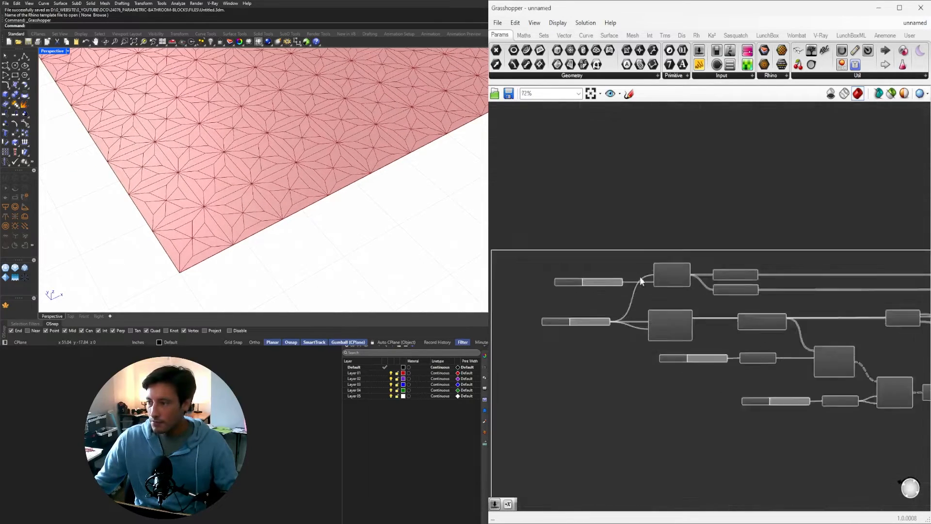
{"action": "scroll", "coordinate": [640, 281], "scroll_direction": "up", "scroll_amount": 6}
{"action": "left_click_drag", "start_coordinate": [621, 294], "coordinate": [528, 290]}
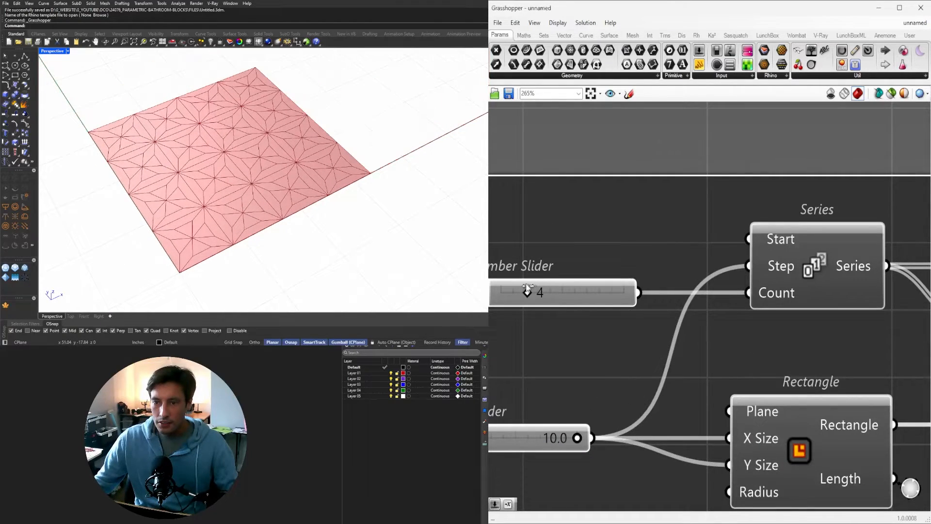
Step: Turn off the preview of both Move components that follow Surface Split
{"action": "scroll", "coordinate": [643, 264], "scroll_direction": "down", "scroll_amount": 9}
{"action": "right_click_drag", "start_coordinate": [817, 313], "coordinate": [538, 314]}
{"action": "scroll", "coordinate": [700, 286], "scroll_direction": "up", "scroll_amount": 6}
{"action": "scroll", "coordinate": [644, 344], "scroll_direction": "up", "scroll_amount": 1}
{"action": "left_click", "coordinate": [596, 322]}
{"action": "middle_click", "coordinate": [597, 322]}
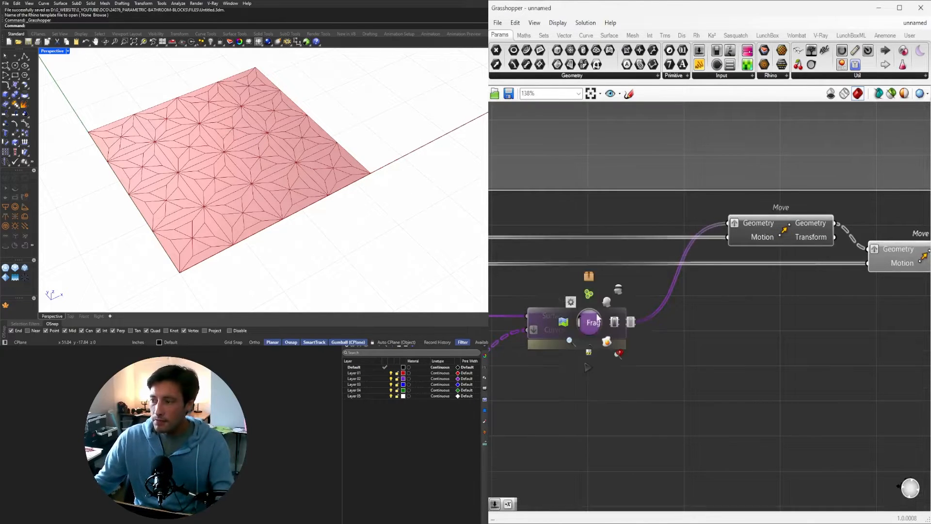
{"action": "right_click_drag", "start_coordinate": [721, 335], "coordinate": [678, 298]}
{"action": "scroll", "coordinate": [678, 298], "scroll_direction": "down", "scroll_amount": 1}
{"action": "left_click_drag", "start_coordinate": [856, 301], "coordinate": [809, 221]}
{"action": "middle_click", "coordinate": [825, 191]}
{"action": "left_click", "coordinate": [854, 161]}
{"action": "left_click", "coordinate": [851, 158]}
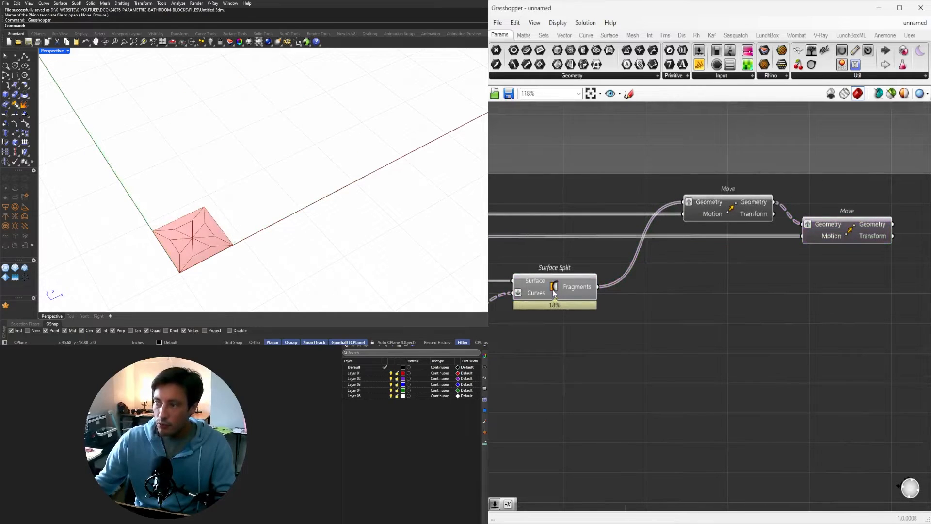
Step: Select Surface Split and the two Move components in turn to check which geometry each one previews
{"action": "left_click", "coordinate": [552, 291]}
{"action": "left_click", "coordinate": [830, 227]}
{"action": "left_click", "coordinate": [749, 214]}
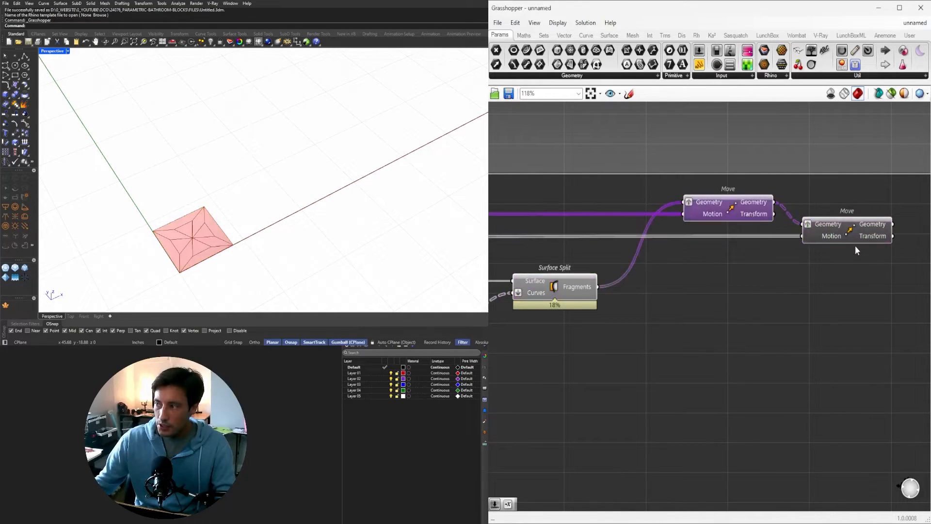
{"action": "left_click", "coordinate": [855, 245]}
{"action": "left_click", "coordinate": [750, 201]}
{"action": "left_click", "coordinate": [711, 244]}
{"action": "left_click", "coordinate": [581, 293]}
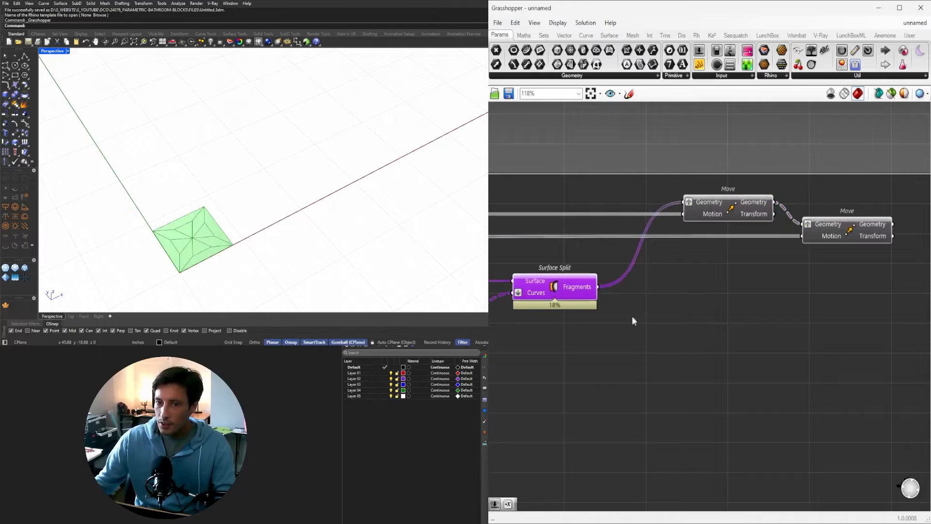
Step: Add an Offset Curve component beside Surface Split and feed the Fragments output into its Curve input
{"action": "scroll", "coordinate": [635, 317], "scroll_direction": "up", "scroll_amount": 3}
{"action": "right_click_drag", "start_coordinate": [678, 316], "coordinate": [784, 313]}
{"action": "double_click", "coordinate": [784, 313]}
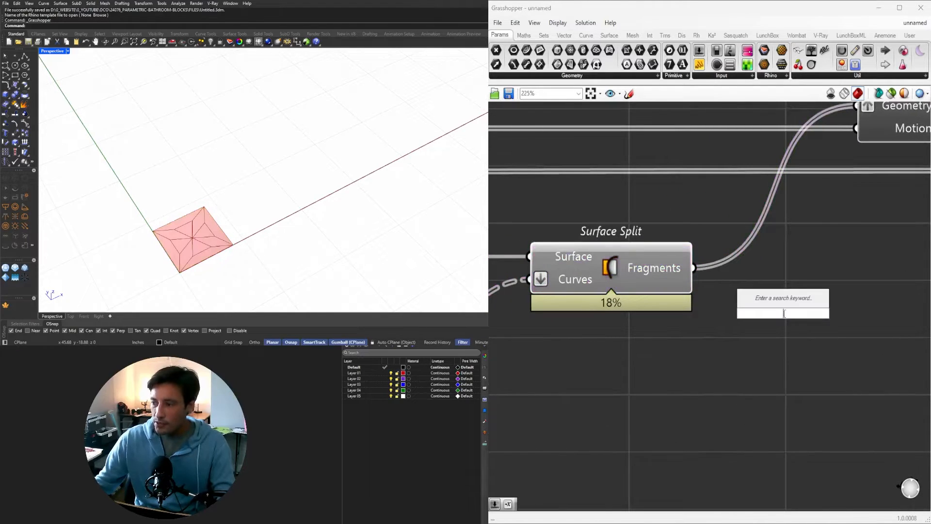
{"action": "type", "text": "offset"}
{"action": "left_click", "coordinate": [742, 294]}
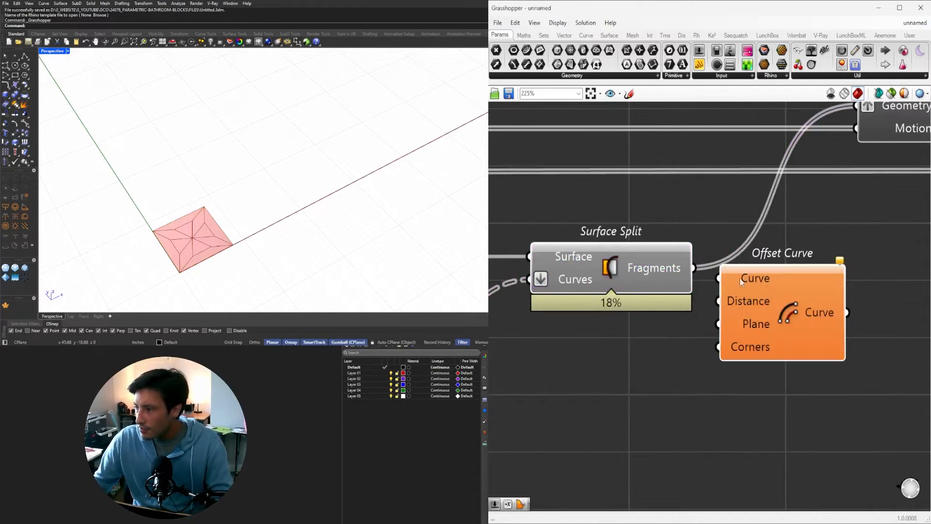
{"action": "left_click_drag", "start_coordinate": [710, 278], "coordinate": [717, 280]}
{"action": "left_click_drag", "start_coordinate": [743, 300], "coordinate": [871, 343]}
Step: Add a Negative component between Surface Split and Offset Curve
{"action": "double_click", "coordinate": [677, 393]}
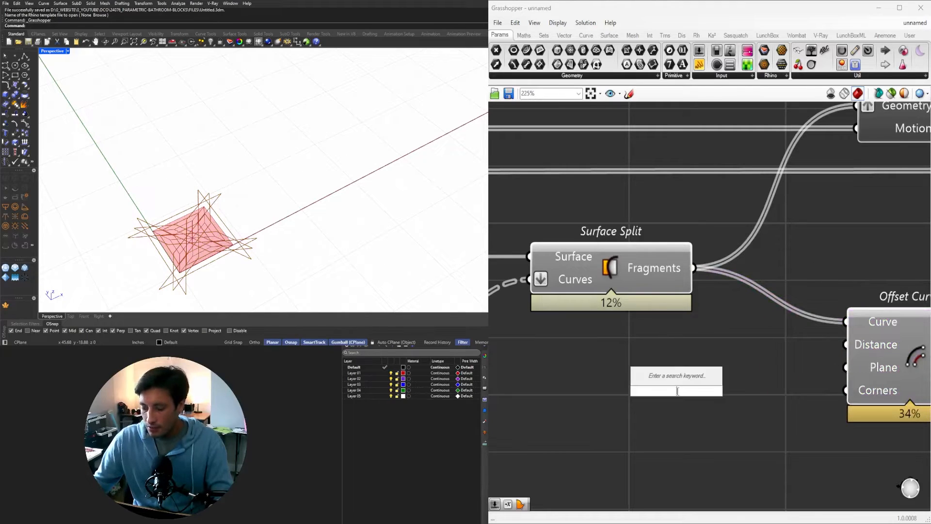
{"action": "type", "text": "neg"}
{"action": "key", "text": "Return"}
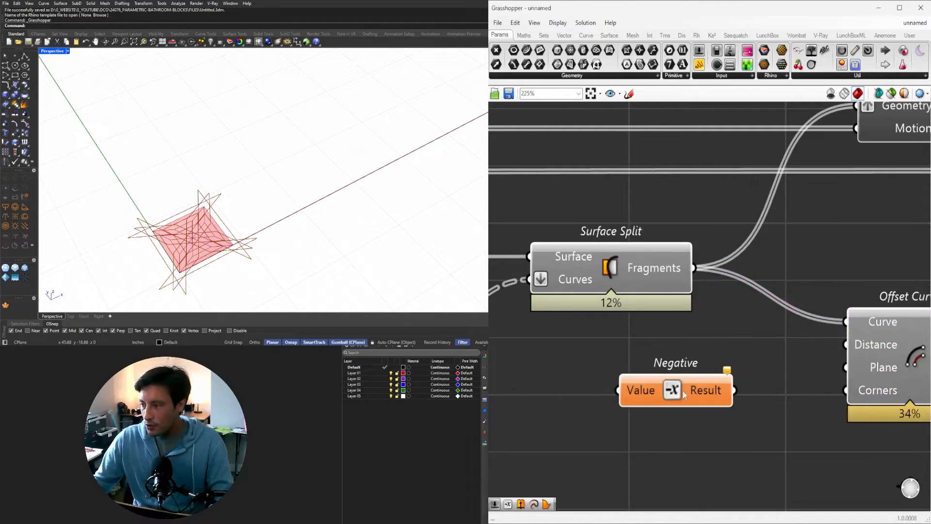
{"action": "scroll", "coordinate": [722, 349], "scroll_direction": "down", "scroll_amount": 3}
{"action": "left_click_drag", "start_coordinate": [722, 349], "coordinate": [744, 343]}
Step: Add a number slider of 0.125 and wire it through Negative into the Distance input of Offset Curve
{"action": "double_click", "coordinate": [618, 351]}
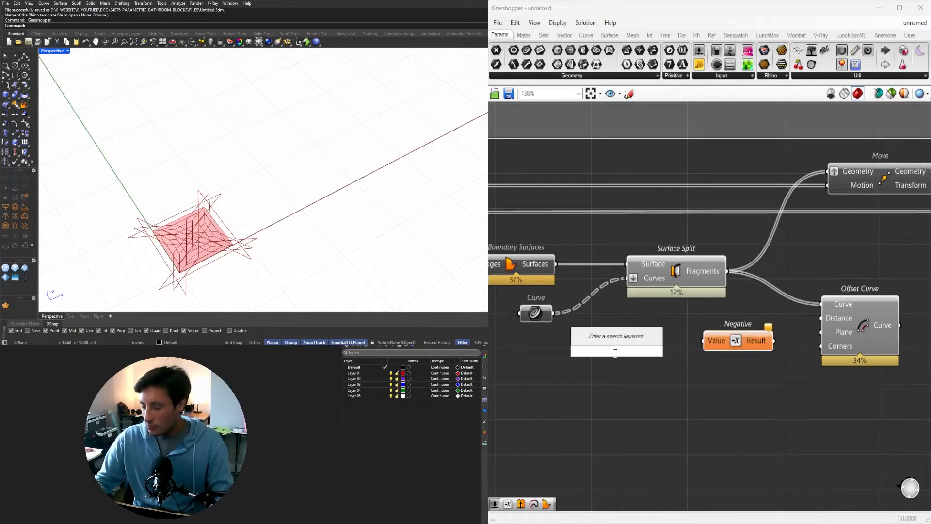
{"action": "type", "text": "125"}
{"action": "key", "text": "Return"}
{"action": "scroll", "coordinate": [585, 320], "scroll_direction": "up", "scroll_amount": 4}
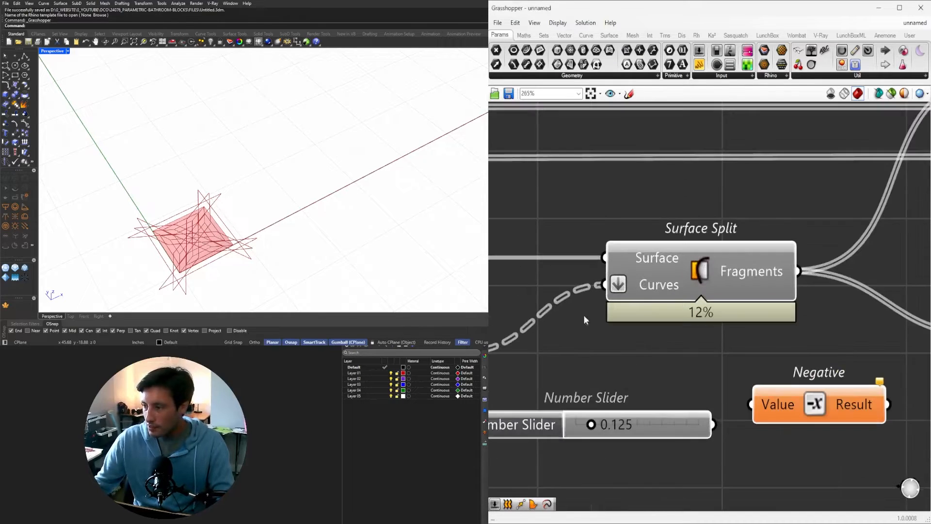
{"action": "mouse_move", "coordinate": [687, 415]}
{"action": "left_mouse_down"}
{"action": "mouse_move", "coordinate": [719, 399]}
{"action": "mouse_move", "coordinate": [751, 405]}
{"action": "mouse_move", "coordinate": [699, 404]}
{"action": "left_mouse_up"}
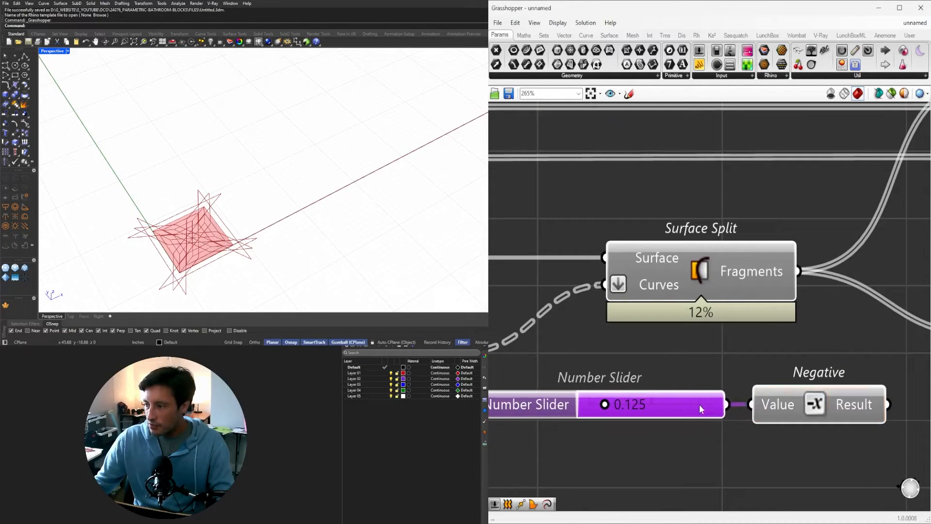
{"action": "right_click_drag", "start_coordinate": [834, 408], "coordinate": [718, 385]}
{"action": "scroll", "coordinate": [718, 385], "scroll_direction": "down", "scroll_amount": 1}
{"action": "left_click_drag", "start_coordinate": [839, 348], "coordinate": [840, 348]}
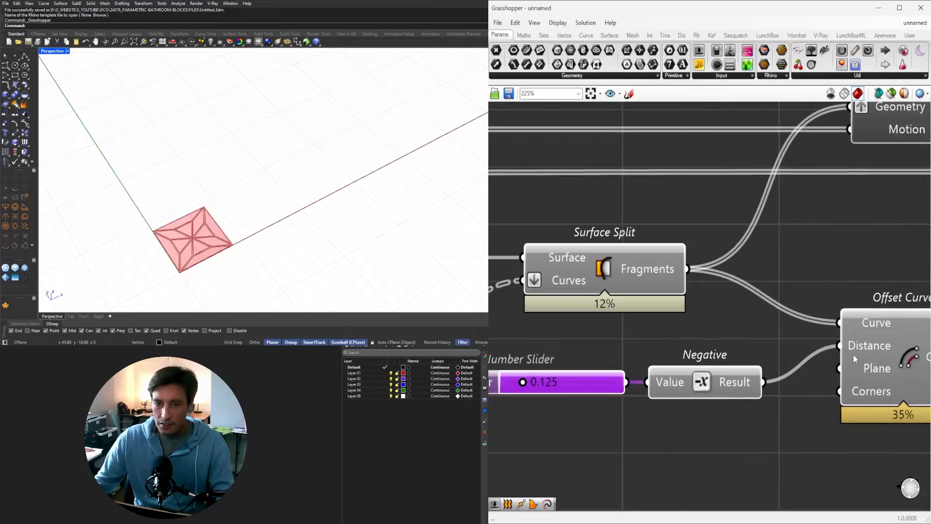
Step: Check the inward offset on the tile and raise the offset distance slider to 0.185
{"action": "left_click", "coordinate": [855, 358]}
{"action": "scroll", "coordinate": [167, 232], "scroll_direction": "up", "scroll_amount": 8}
{"action": "right_click_drag", "start_coordinate": [235, 238], "coordinate": [200, 209], "text": "shift"}
{"action": "scroll", "coordinate": [212, 217], "scroll_direction": "down", "scroll_amount": 6}
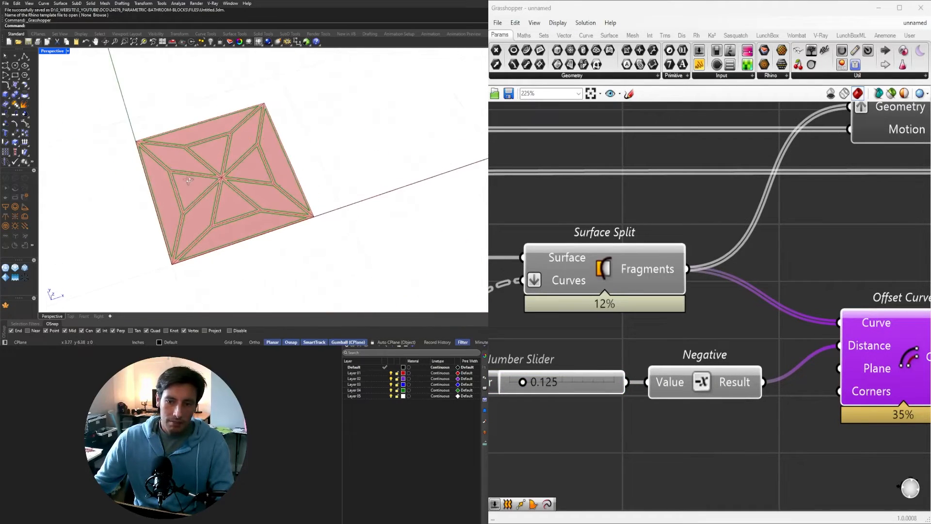
{"action": "scroll", "coordinate": [581, 392], "scroll_direction": "up", "scroll_amount": 3}
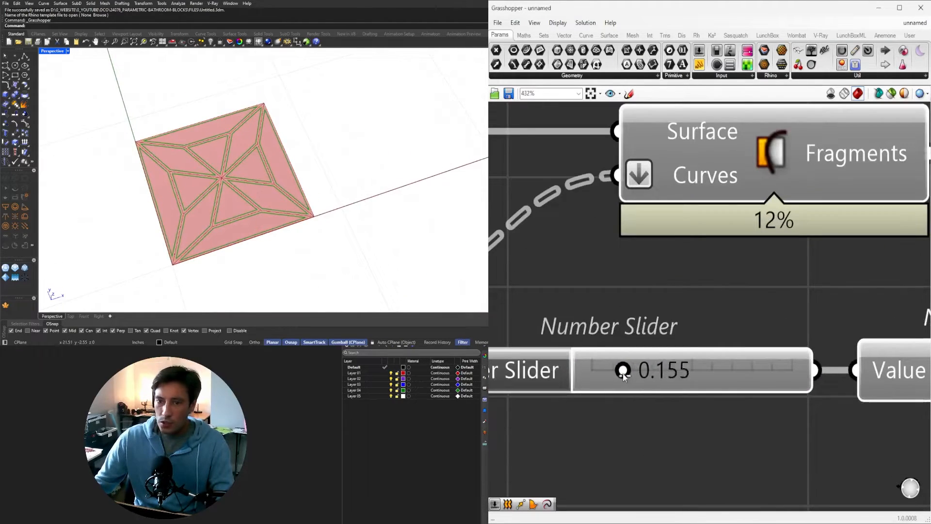
{"action": "mouse_move", "coordinate": [624, 377]}
{"action": "left_mouse_down"}
{"action": "mouse_move", "coordinate": [660, 377]}
{"action": "mouse_move", "coordinate": [629, 379]}
{"action": "left_mouse_up"}
{"action": "scroll", "coordinate": [629, 343], "scroll_direction": "down", "scroll_amount": 7}
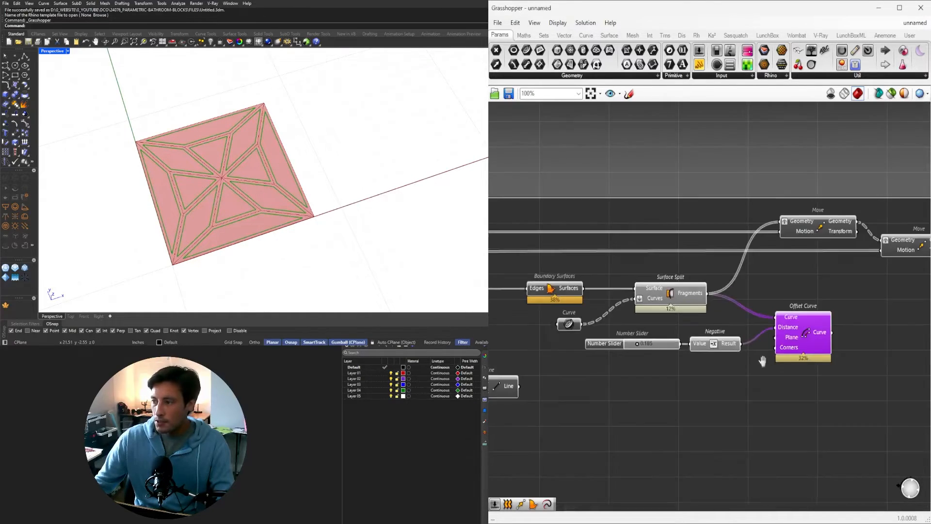
Step: Add a Boundary Surfaces component whose Edges input takes both the Surface Split fragments and the offset curves
{"action": "right_click_drag", "start_coordinate": [762, 361], "coordinate": [624, 348]}
{"action": "left_click_drag", "start_coordinate": [665, 323], "coordinate": [670, 344]}
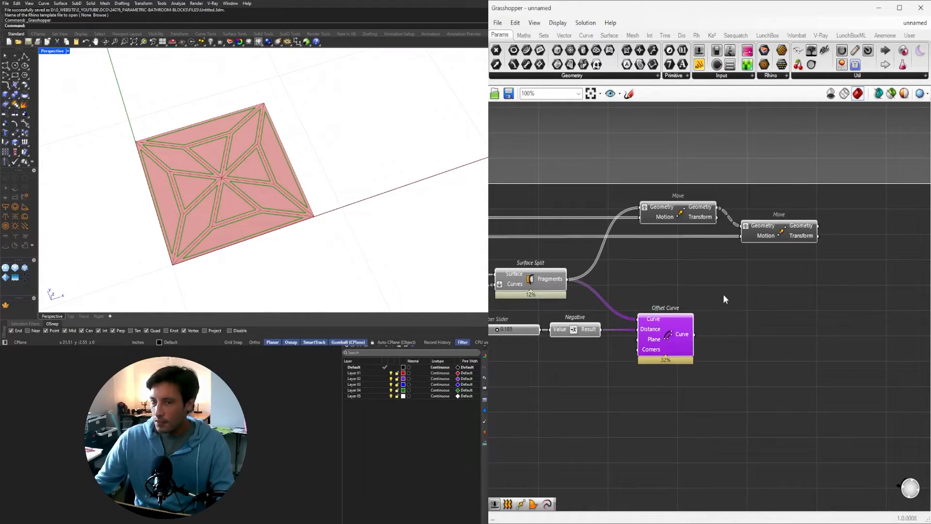
{"action": "double_click", "coordinate": [725, 293]}
{"action": "type", "text": "boun"}
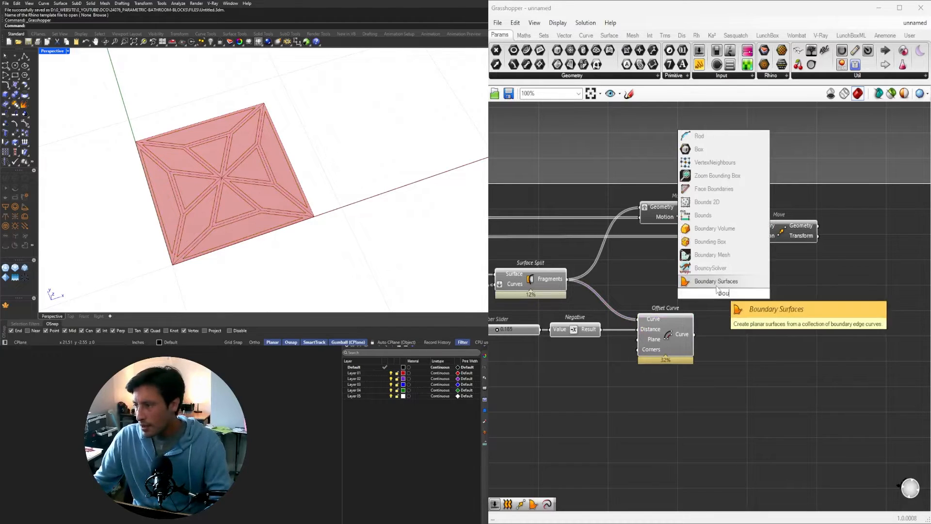
{"action": "left_click", "coordinate": [718, 280]}
{"action": "left_click_drag", "start_coordinate": [693, 289], "coordinate": [695, 291]}
{"action": "left_click_drag", "start_coordinate": [719, 294], "coordinate": [759, 305]}
{"action": "scroll", "coordinate": [747, 311], "scroll_direction": "up", "scroll_amount": 3}
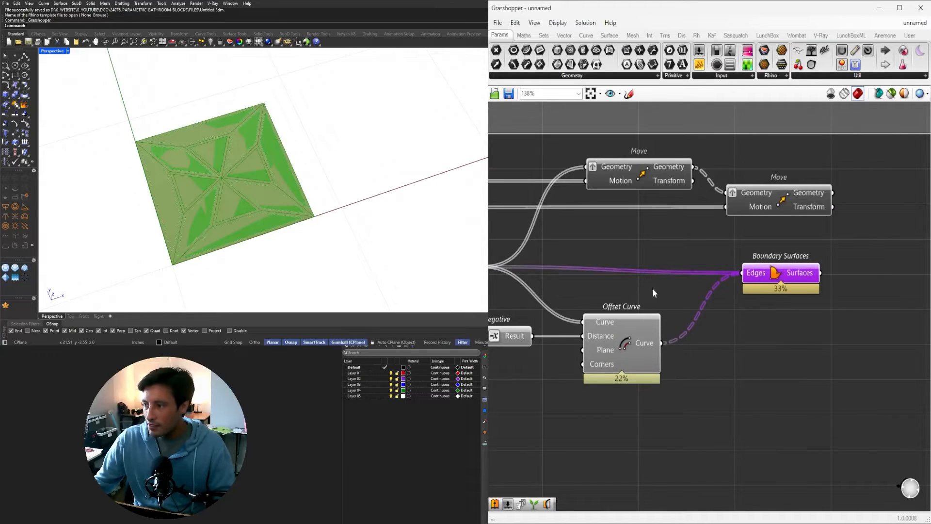
Step: Insert a Graft Tree between the Surface Split fragments and the new Boundary Surfaces, replacing the direct wire into Edges
{"action": "right_click_drag", "start_coordinate": [626, 271], "coordinate": [717, 259]}
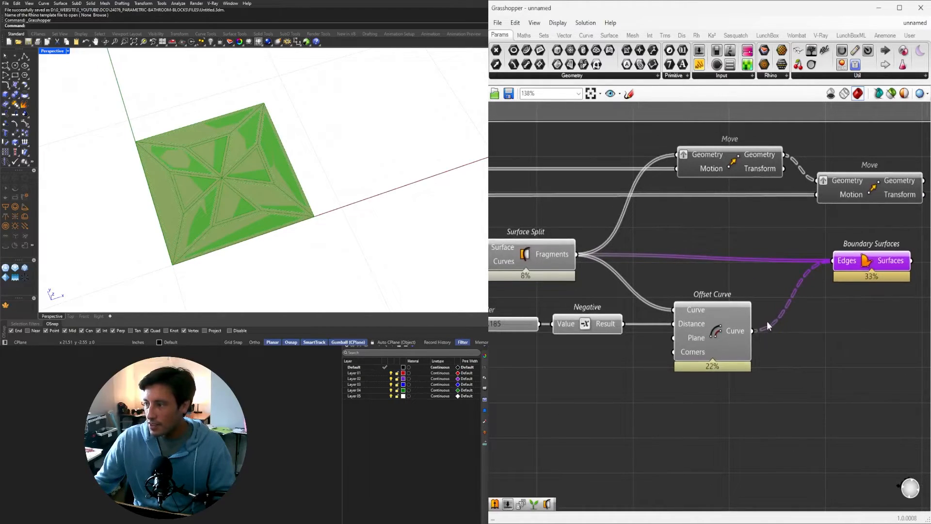
{"action": "double_click", "coordinate": [723, 235]}
{"action": "type", "text": "graf"}
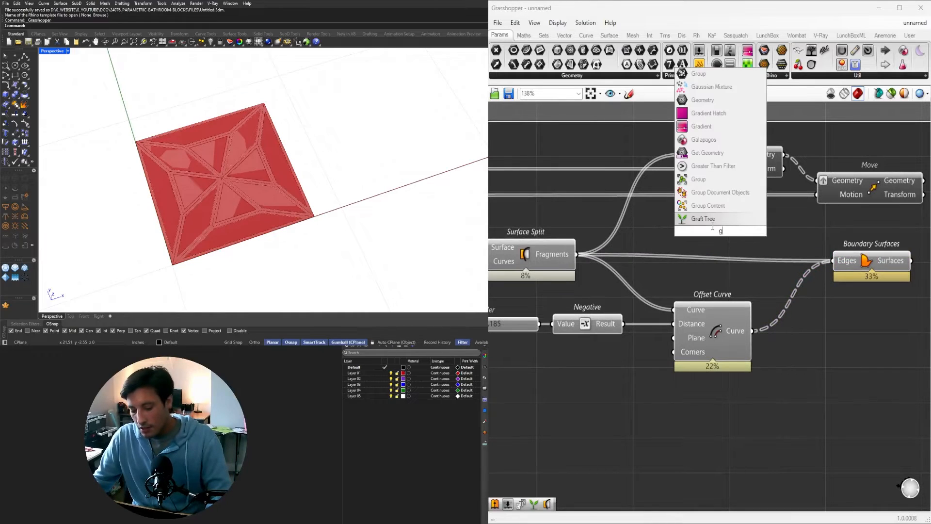
{"action": "left_click", "coordinate": [701, 219]}
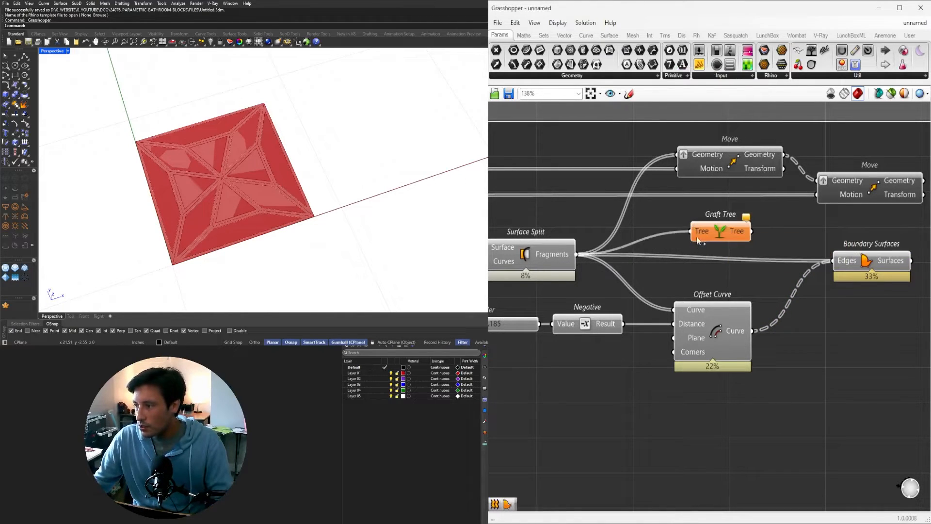
{"action": "left_click_drag", "start_coordinate": [699, 240], "coordinate": [712, 265]}
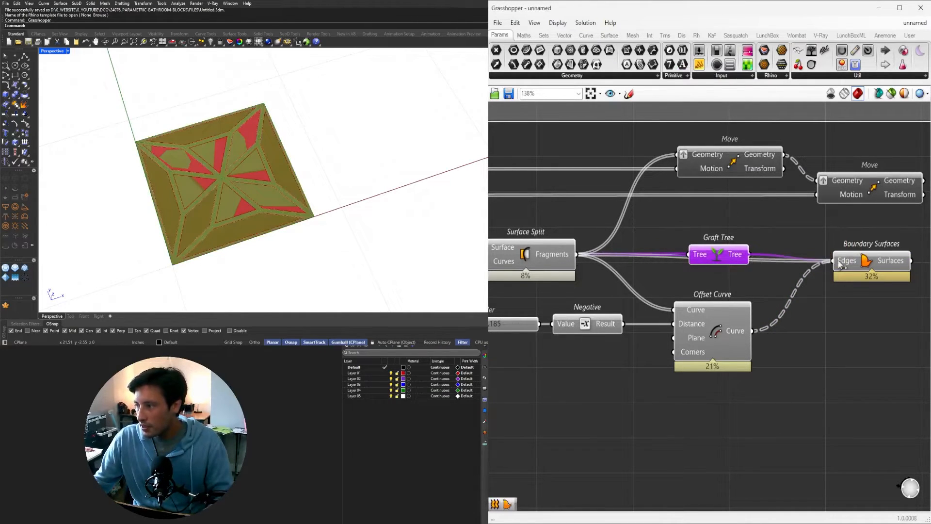
{"action": "left_click_drag", "start_coordinate": [840, 264], "coordinate": [840, 273]}
{"action": "left_click", "coordinate": [867, 257]}
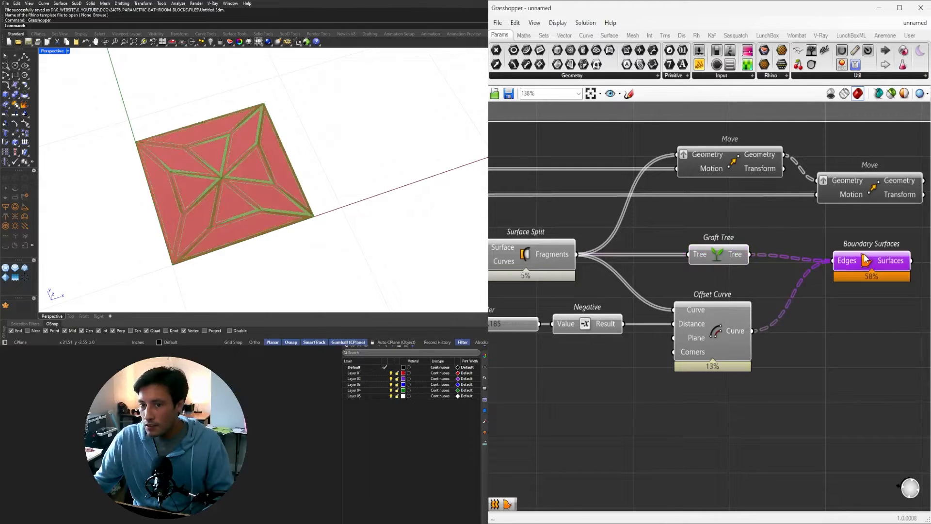
{"action": "left_click", "coordinate": [866, 251]}
{"action": "left_click", "coordinate": [868, 262]}
Step: Turn off the preview of Surface Split, Graft Tree and Offset Curve
{"action": "scroll", "coordinate": [826, 301], "scroll_direction": "down", "scroll_amount": 3}
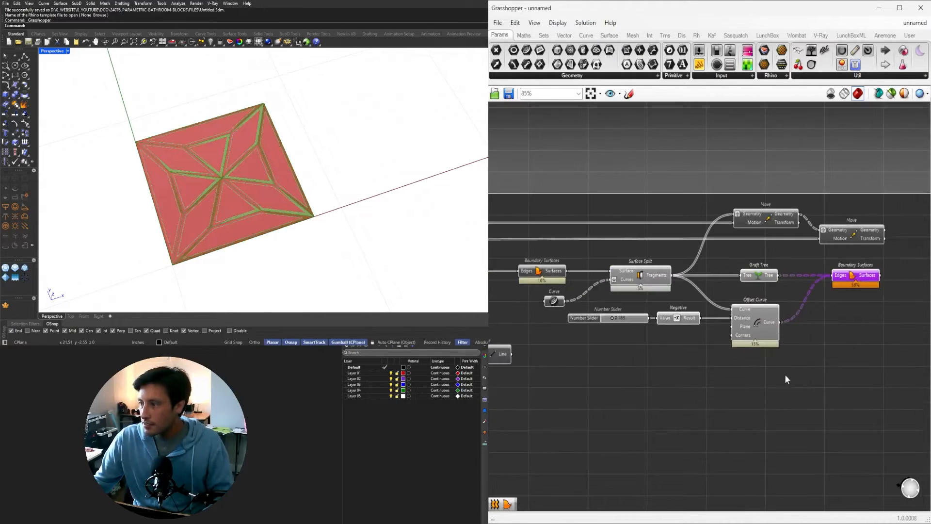
{"action": "left_click_drag", "start_coordinate": [783, 374], "coordinate": [622, 209]}
{"action": "middle_click", "coordinate": [637, 214]}
{"action": "left_click", "coordinate": [667, 183]}
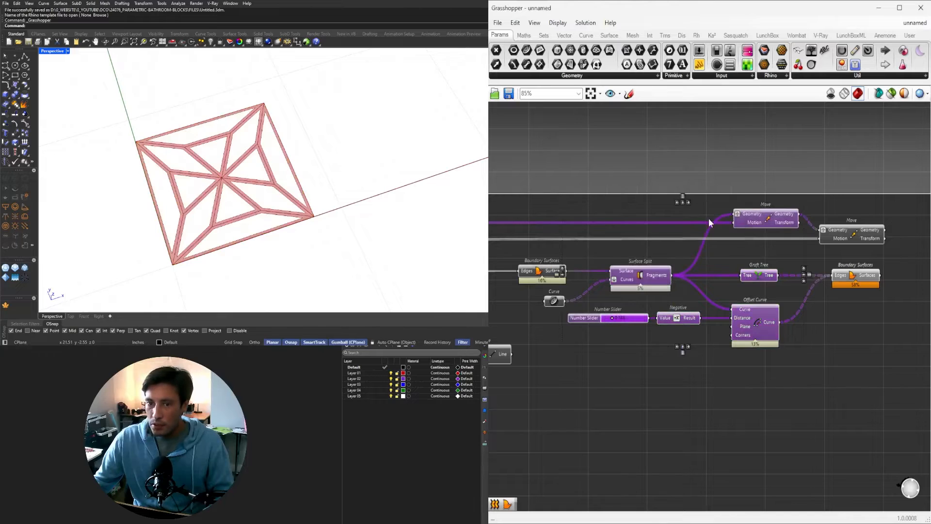
{"action": "left_click", "coordinate": [819, 355]}
Step: Examine the frame strips produced by the new Boundary Surfaces component in the Perspective view
{"action": "scroll", "coordinate": [216, 168], "scroll_direction": "down", "scroll_amount": 9}
{"action": "scroll", "coordinate": [224, 178], "scroll_direction": "up", "scroll_amount": 8}
{"action": "mouse_move", "coordinate": [223, 177]}
{"action": "right_mouse_down"}
{"action": "mouse_move", "coordinate": [214, 145]}
{"action": "mouse_move", "coordinate": [247, 150]}
{"action": "mouse_move", "coordinate": [223, 187]}
{"action": "right_mouse_up"}
{"action": "scroll", "coordinate": [826, 284], "scroll_direction": "up", "scroll_amount": 3}
{"action": "left_click", "coordinate": [873, 277]}
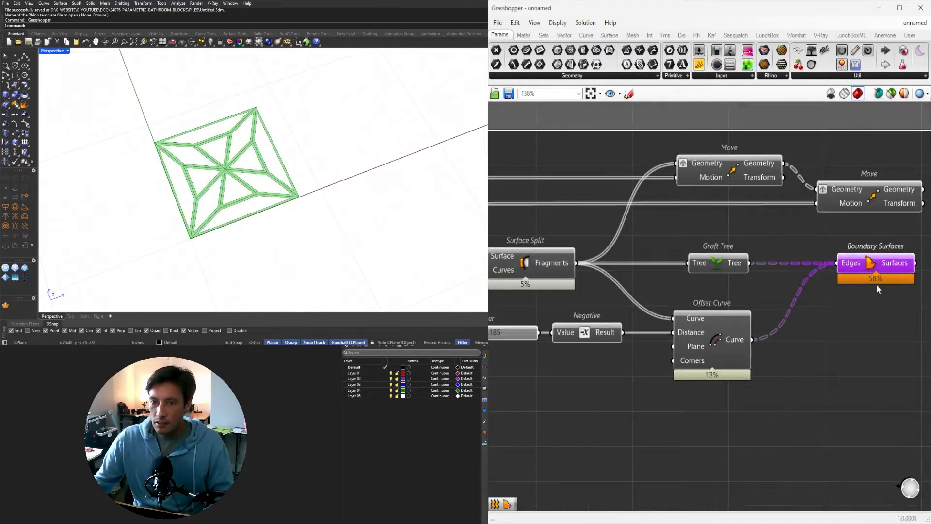
{"action": "scroll", "coordinate": [729, 312], "scroll_direction": "up", "scroll_amount": 4}
{"action": "scroll", "coordinate": [262, 198], "scroll_direction": "up", "scroll_amount": 6}
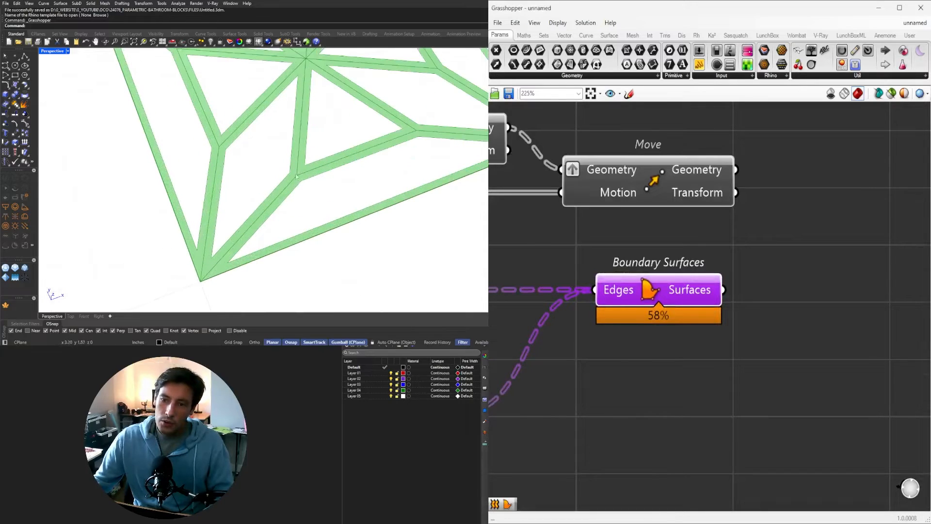
Step: Add a Brep Join component and feed the Boundary Surfaces output into its Breps input
{"action": "left_click", "coordinate": [803, 295]}
{"action": "double_click", "coordinate": [803, 294]}
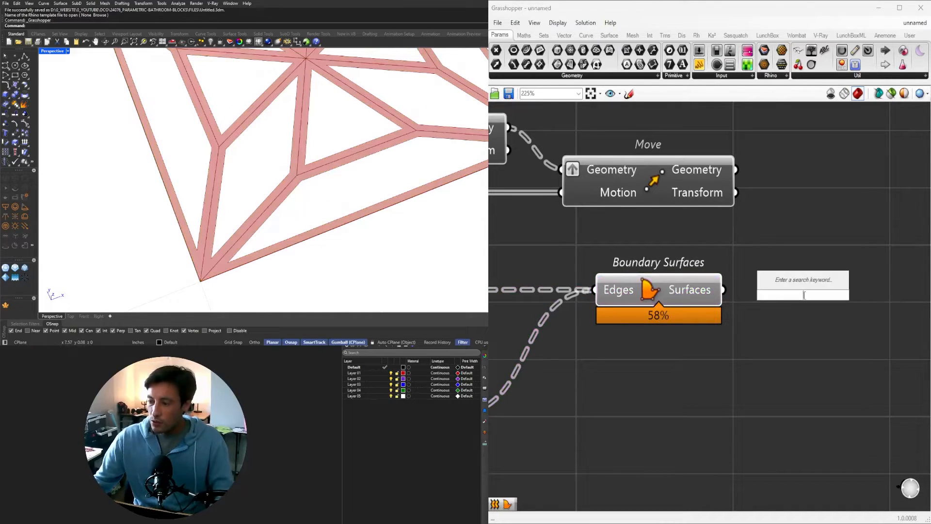
{"action": "type", "text": "join"}
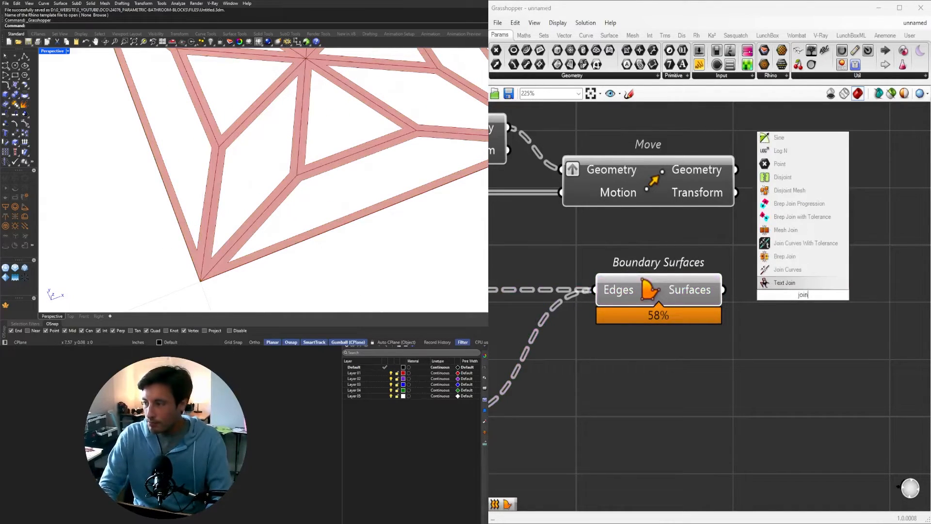
{"action": "left_click", "coordinate": [806, 257]}
{"action": "left_click_drag", "start_coordinate": [772, 305], "coordinate": [806, 392]}
Step: Flatten the Breps input of Brep Join and move the component slightly away from Boundary Surfaces
{"action": "scroll", "coordinate": [854, 402], "scroll_direction": "down", "scroll_amount": 2}
{"action": "right_click_drag", "start_coordinate": [854, 402], "coordinate": [711, 395]}
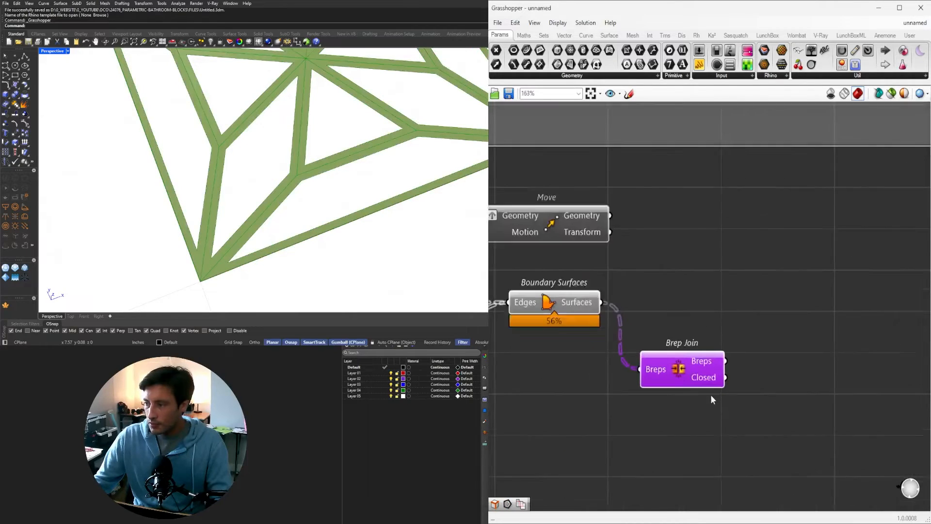
{"action": "scroll", "coordinate": [711, 394], "scroll_direction": "up", "scroll_amount": 1}
{"action": "right_click", "coordinate": [646, 367]}
{"action": "left_click", "coordinate": [673, 408]}
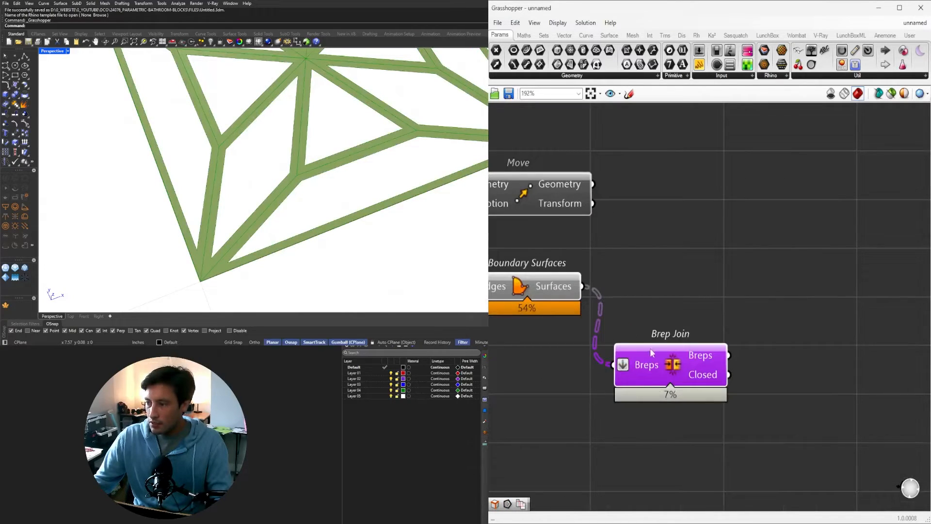
{"action": "left_click_drag", "start_coordinate": [650, 348], "coordinate": [679, 352]}
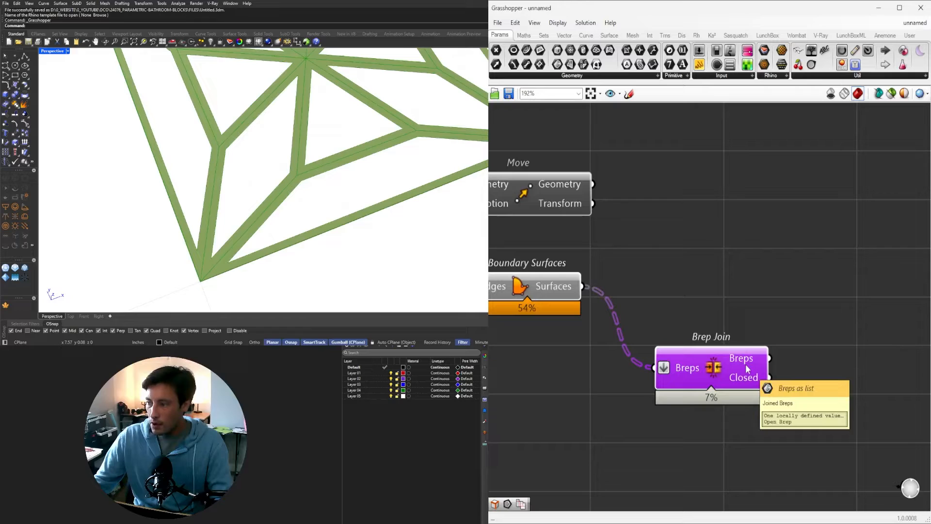
Step: Add a Merge Faces component after Brep Join and connect the joined Breps output to its Brep input
{"action": "double_click", "coordinate": [816, 365]}
{"action": "type", "text": "m"}
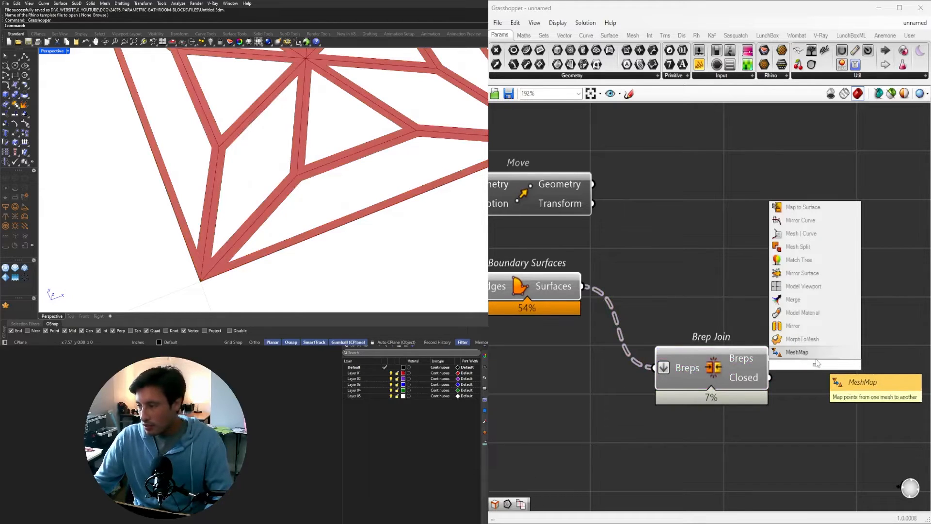
{"action": "type", "text": "erge"}
{"action": "left_click", "coordinate": [800, 326]}
{"action": "left_click_drag", "start_coordinate": [790, 360], "coordinate": [828, 366]}
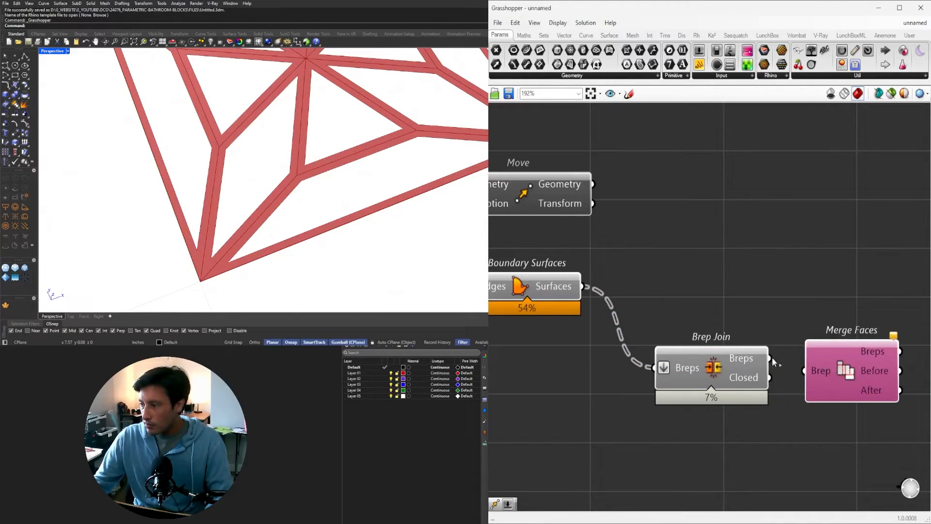
{"action": "left_click_drag", "start_coordinate": [770, 358], "coordinate": [827, 359]}
Step: Turn off the preview of Boundary Surfaces and Brep Join so only the merged faces are displayed
{"action": "scroll", "coordinate": [781, 431], "scroll_direction": "down", "scroll_amount": 2}
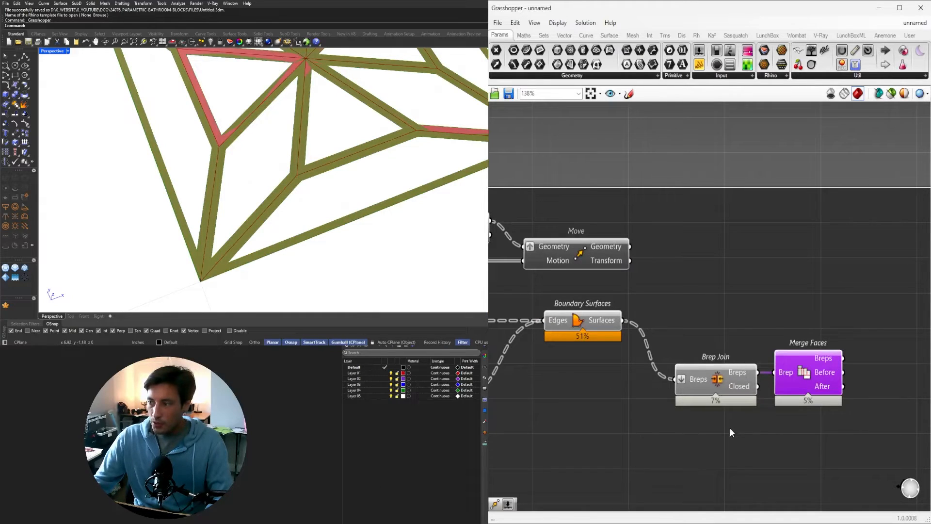
{"action": "left_click", "coordinate": [562, 316]}
{"action": "left_click_drag", "start_coordinate": [716, 438], "coordinate": [603, 303]}
{"action": "middle_click", "coordinate": [602, 303]}
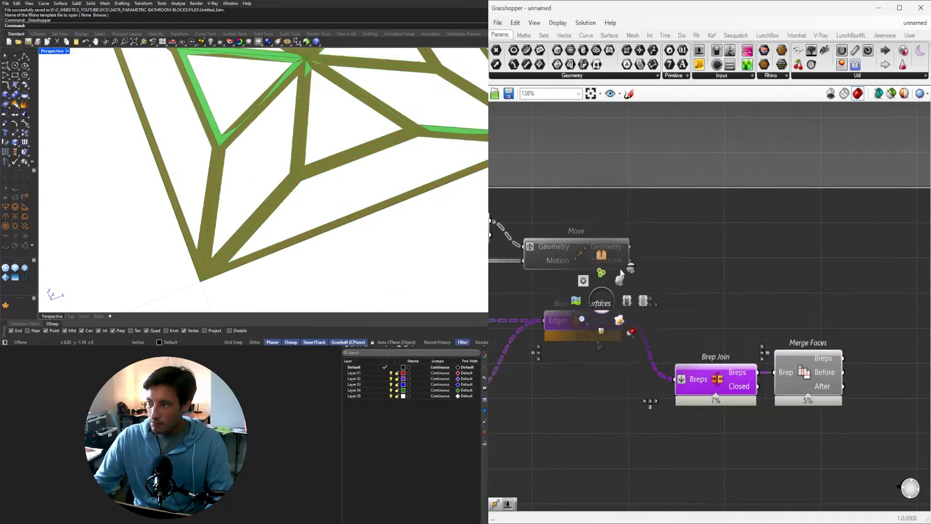
{"action": "left_click", "coordinate": [628, 270]}
{"action": "left_click", "coordinate": [762, 283]}
{"action": "scroll", "coordinate": [278, 184], "scroll_direction": "down", "scroll_amount": 8}
{"action": "scroll", "coordinate": [277, 184], "scroll_direction": "down", "scroll_amount": 2}
{"action": "right_click_drag", "start_coordinate": [277, 185], "coordinate": [286, 143]}
{"action": "scroll", "coordinate": [288, 139], "scroll_direction": "up", "scroll_amount": 5}
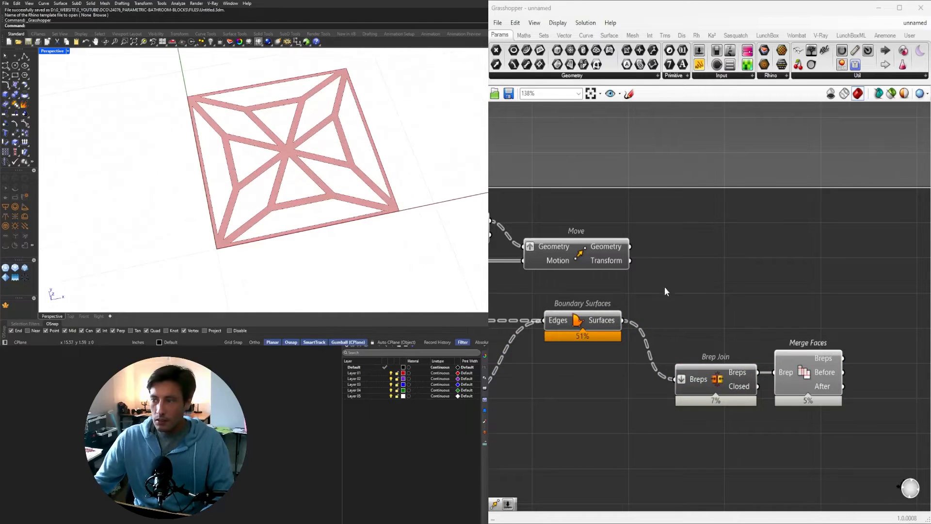
Step: Reduce the offset distance slider feeding Negative to make the tile's frame strips thinner
{"action": "scroll", "coordinate": [597, 325], "scroll_direction": "down", "scroll_amount": 1}
{"action": "right_click_drag", "start_coordinate": [596, 325], "coordinate": [807, 311]}
{"action": "right_click_drag", "start_coordinate": [537, 386], "coordinate": [582, 386]}
{"action": "scroll", "coordinate": [631, 356], "scroll_direction": "up", "scroll_amount": 7}
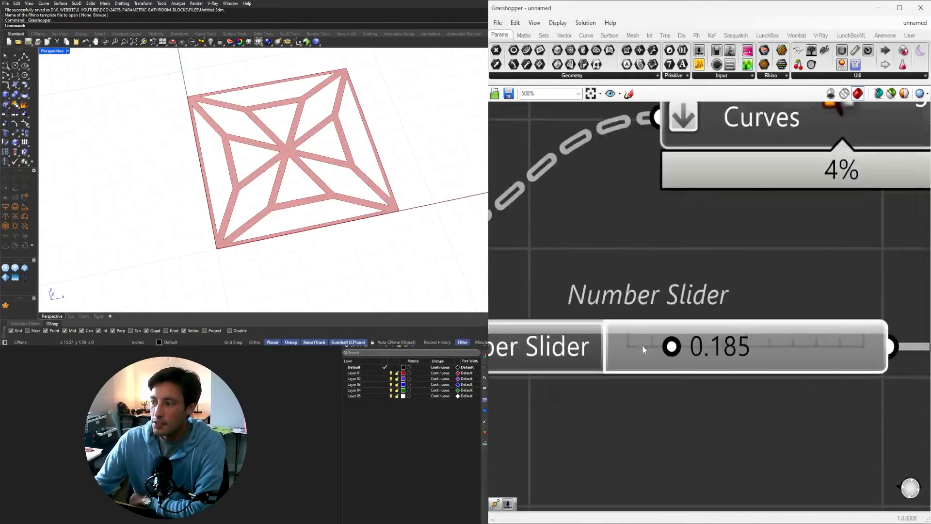
{"action": "mouse_move", "coordinate": [675, 347]}
{"action": "left_mouse_down"}
{"action": "mouse_move", "coordinate": [621, 346]}
{"action": "mouse_move", "coordinate": [740, 358]}
{"action": "mouse_move", "coordinate": [660, 349]}
{"action": "left_mouse_up"}
{"action": "scroll", "coordinate": [665, 291], "scroll_direction": "down", "scroll_amount": 7}
{"action": "right_click_drag", "start_coordinate": [671, 256], "coordinate": [601, 263]}
{"action": "scroll", "coordinate": [601, 262], "scroll_direction": "down", "scroll_amount": 4}
{"action": "right_click_drag", "start_coordinate": [747, 292], "coordinate": [639, 293]}
{"action": "scroll", "coordinate": [743, 277], "scroll_direction": "up", "scroll_amount": 4}
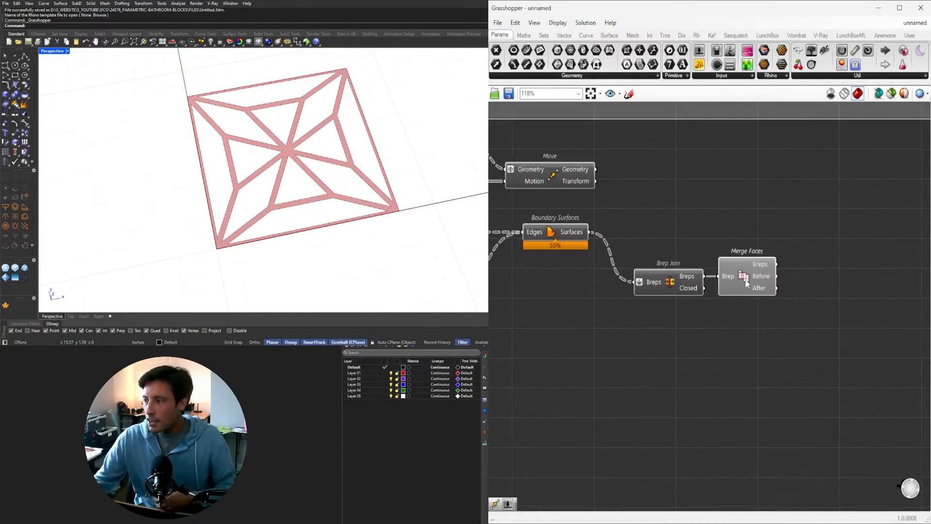
Step: Reposition the two chained Move components beyond Merge Faces in the definition
{"action": "scroll", "coordinate": [742, 278], "scroll_direction": "down", "scroll_amount": 2}
{"action": "right_click_drag", "start_coordinate": [742, 278], "coordinate": [845, 277]}
{"action": "scroll", "coordinate": [808, 223], "scroll_direction": "down", "scroll_amount": 1}
{"action": "left_click_drag", "start_coordinate": [814, 219], "coordinate": [648, 166]}
{"action": "left_click_drag", "start_coordinate": [652, 201], "coordinate": [835, 201]}
{"action": "left_click", "coordinate": [841, 170]}
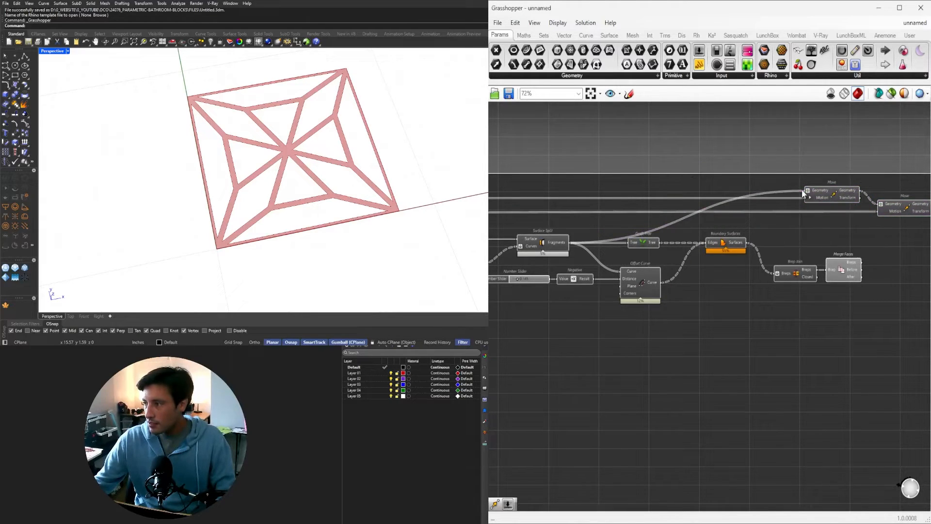
Step: Insert a relay on the wire feeding the first Move's Geometry input and shift the relay and both Moves farther from Merge Faces
{"action": "double_click", "coordinate": [788, 190]}
{"action": "right_click_drag", "start_coordinate": [791, 194], "coordinate": [723, 199]}
{"action": "left_click_drag", "start_coordinate": [870, 232], "coordinate": [706, 183]}
{"action": "left_click_drag", "start_coordinate": [757, 200], "coordinate": [865, 201]}
{"action": "left_click", "coordinate": [846, 177]}
Step: Hide the wire into the first Move's Motion input and flatten the second Move's Motion input
{"action": "right_click_drag", "start_coordinate": [846, 177], "coordinate": [735, 178]}
{"action": "scroll", "coordinate": [735, 180], "scroll_direction": "up", "scroll_amount": 3}
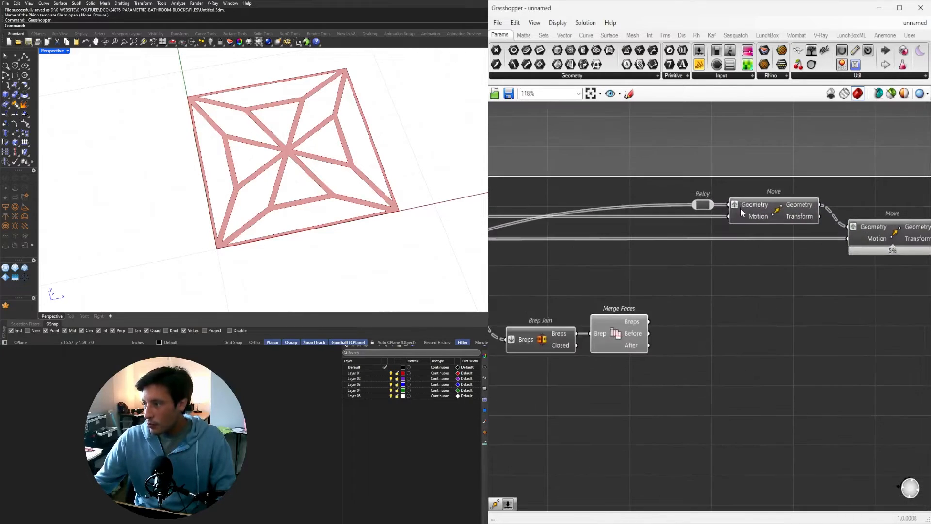
{"action": "right_click", "coordinate": [750, 214]}
{"action": "left_click", "coordinate": [874, 256]}
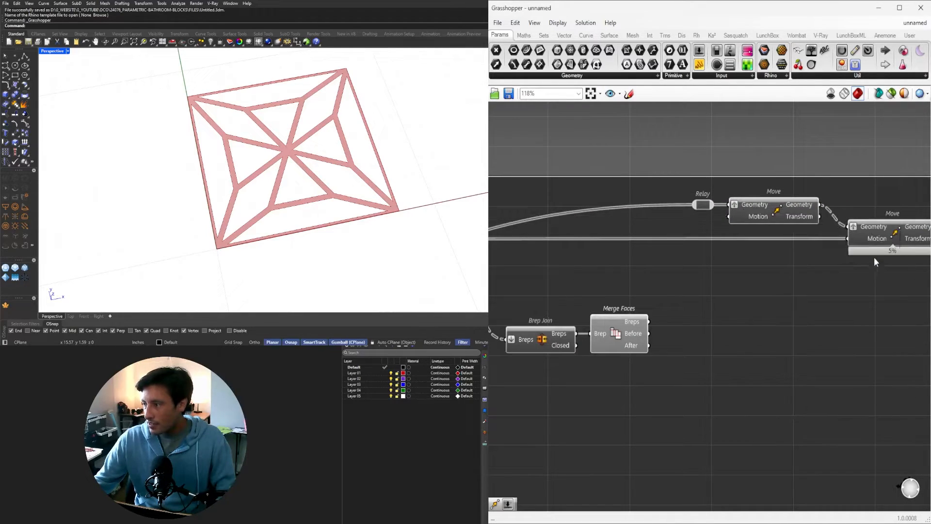
{"action": "right_click_drag", "start_coordinate": [873, 257], "coordinate": [756, 268]}
{"action": "right_click", "coordinate": [754, 250]}
{"action": "mouse_move", "coordinate": [824, 267]}
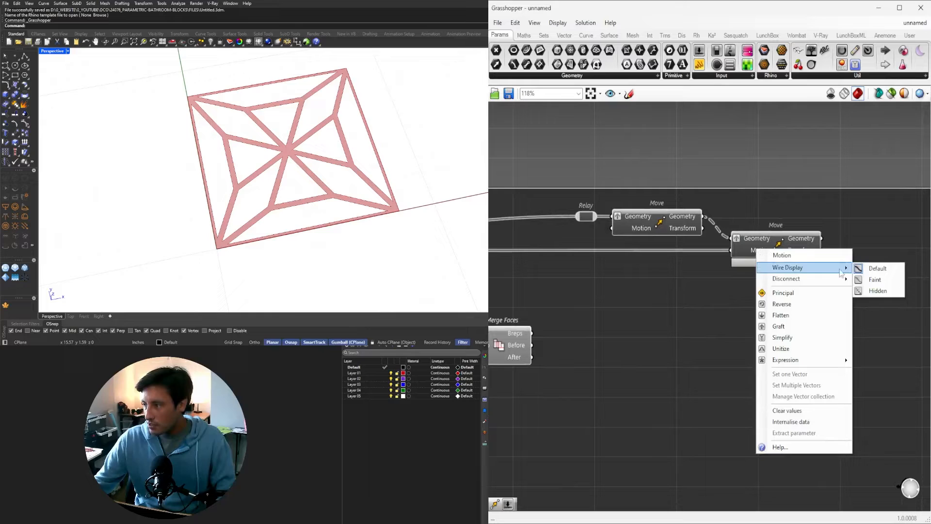
{"action": "left_click", "coordinate": [870, 290]}
Step: Copy the relay and both Moves below the originals and connect the Breps output of Merge Faces to the copied relay
{"action": "right_click_drag", "start_coordinate": [847, 293], "coordinate": [892, 258]}
{"action": "scroll", "coordinate": [893, 257], "scroll_direction": "down", "scroll_amount": 2}
{"action": "left_click_drag", "start_coordinate": [888, 262], "coordinate": [687, 185]}
{"action": "left_click_drag", "start_coordinate": [750, 207], "coordinate": [775, 252]}
{"action": "left_click", "coordinate": [747, 286]}
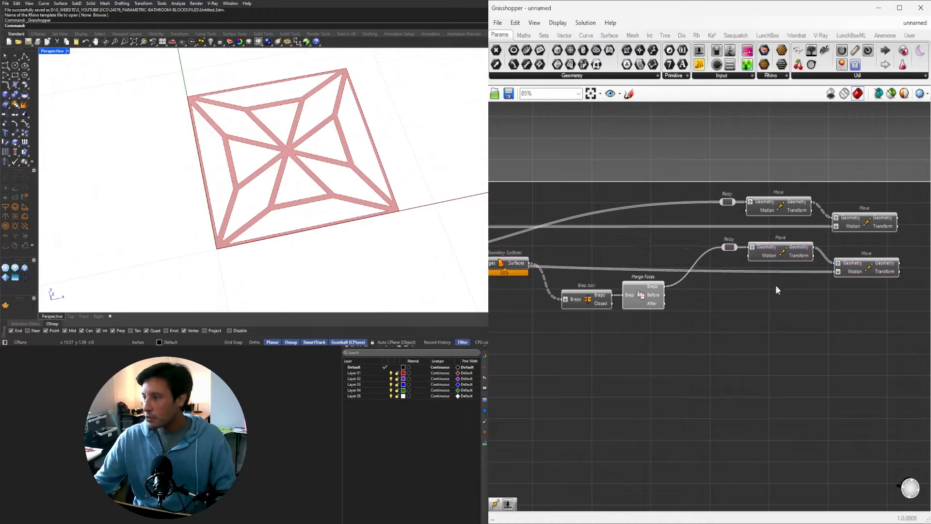
Step: Hide the Motion wires of both chains' second Move components and turn on the preview of the copied one
{"action": "right_click_drag", "start_coordinate": [879, 283], "coordinate": [812, 276]}
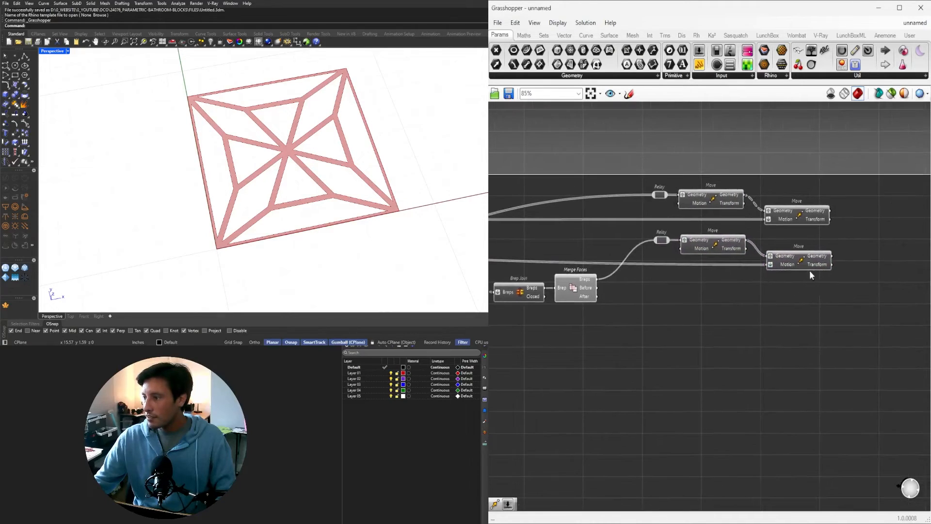
{"action": "right_click", "coordinate": [780, 221]}
{"action": "mouse_move", "coordinate": [805, 241]}
{"action": "left_click", "coordinate": [882, 263]}
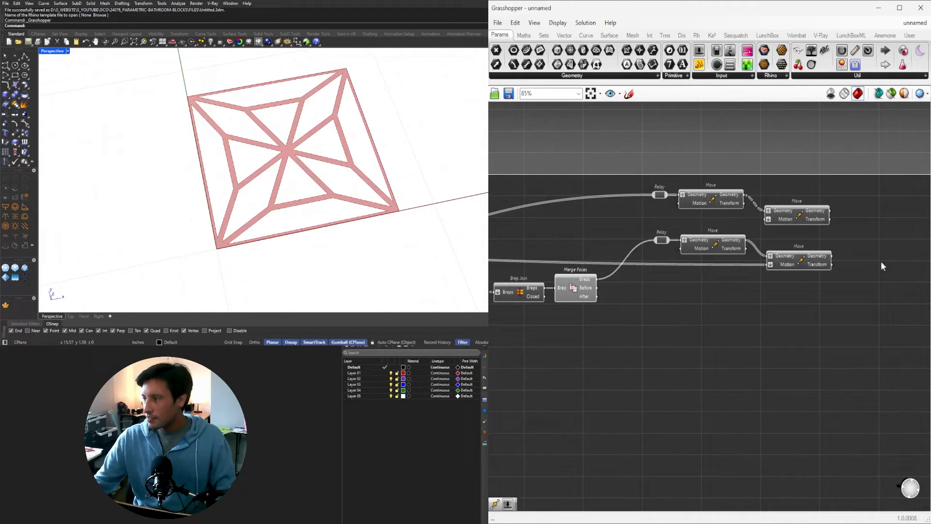
{"action": "right_click", "coordinate": [797, 267]}
{"action": "mouse_move", "coordinate": [824, 282]}
{"action": "left_click", "coordinate": [906, 305]}
{"action": "middle_click", "coordinate": [816, 250]}
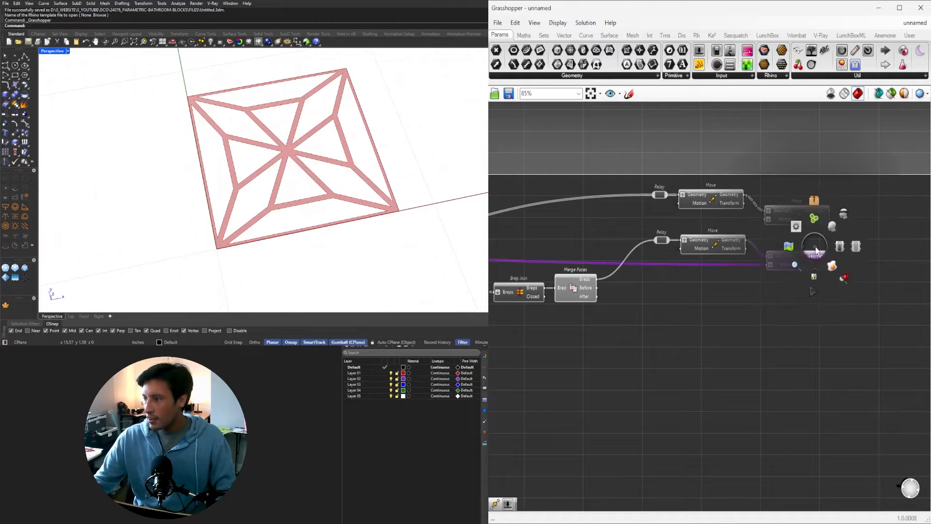
{"action": "left_click", "coordinate": [828, 233]}
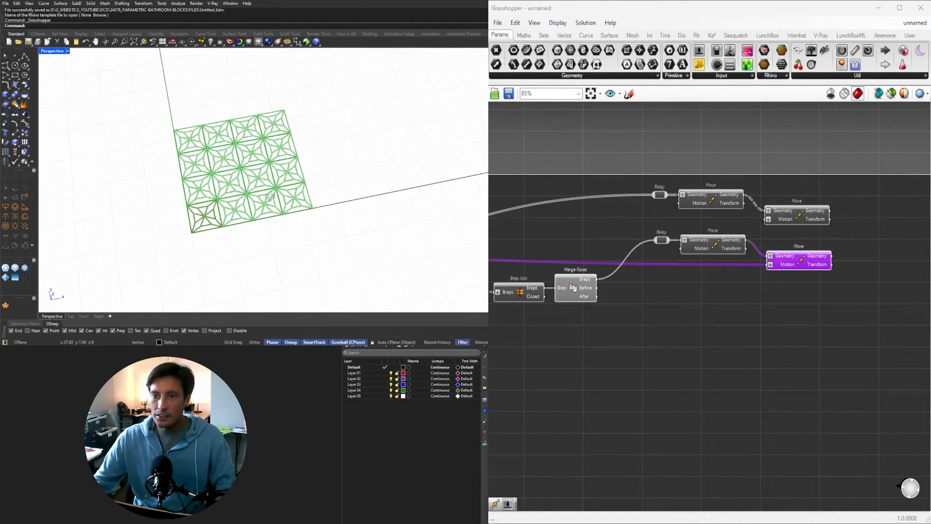
Step: Set the number slider feeding the Series Count to 9
{"action": "right_click_drag", "start_coordinate": [547, 291], "coordinate": [663, 277]}
{"action": "scroll", "coordinate": [663, 277], "scroll_direction": "down", "scroll_amount": 5}
{"action": "right_click_drag", "start_coordinate": [593, 272], "coordinate": [775, 287]}
{"action": "right_click_drag", "start_coordinate": [557, 270], "coordinate": [831, 276]}
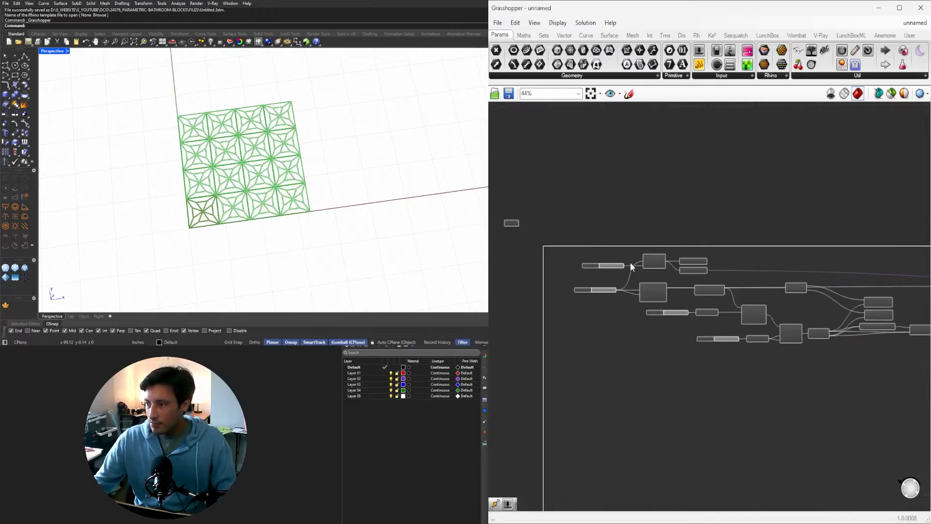
{"action": "scroll", "coordinate": [629, 262], "scroll_direction": "up", "scroll_amount": 11}
{"action": "left_click_drag", "start_coordinate": [551, 279], "coordinate": [588, 278]}
{"action": "scroll", "coordinate": [292, 221], "scroll_direction": "up", "scroll_amount": 5}
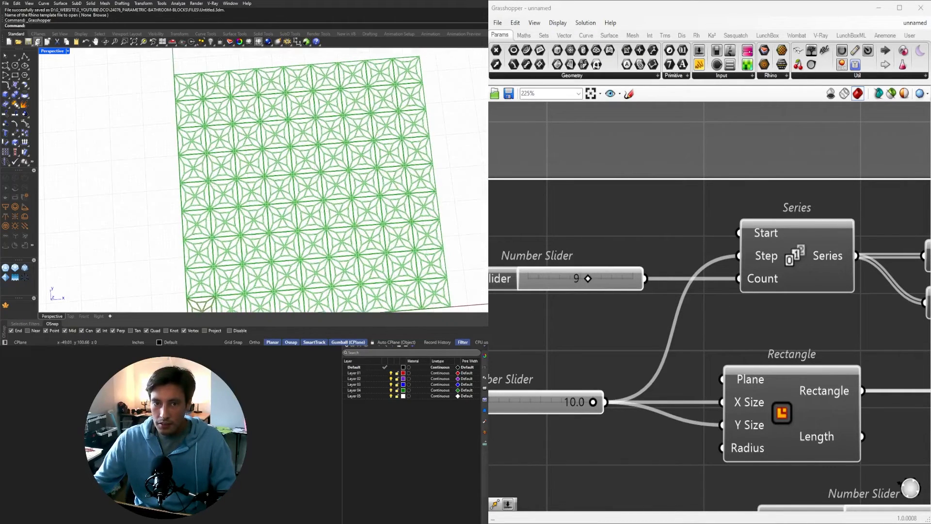
Step: Switch Rhino from the Perspective viewport to a maximized Top view of the tile array
{"action": "double_click", "coordinate": [47, 50]}
{"action": "double_click", "coordinate": [45, 50]}
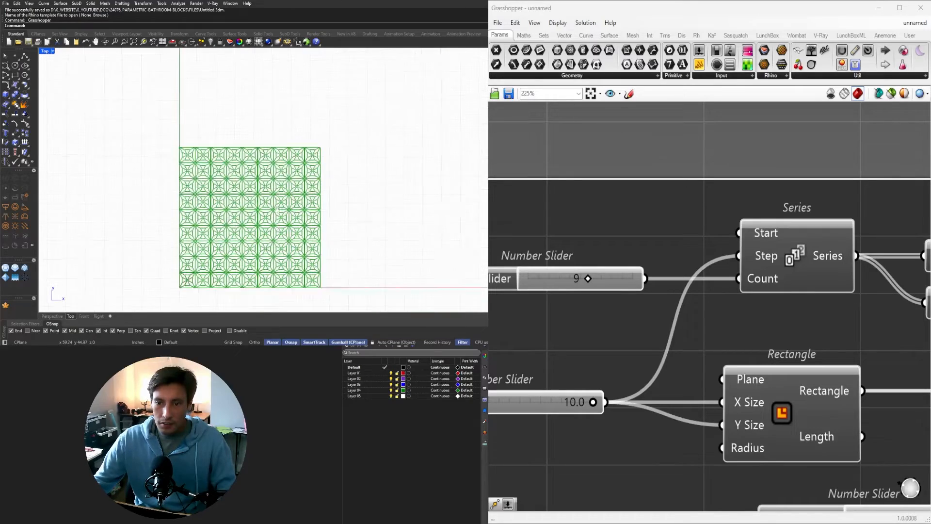
{"action": "scroll", "coordinate": [254, 128], "scroll_direction": "up", "scroll_amount": 4}
{"action": "scroll", "coordinate": [244, 205], "scroll_direction": "down", "scroll_amount": 3}
{"action": "scroll", "coordinate": [587, 236], "scroll_direction": "down", "scroll_amount": 4}
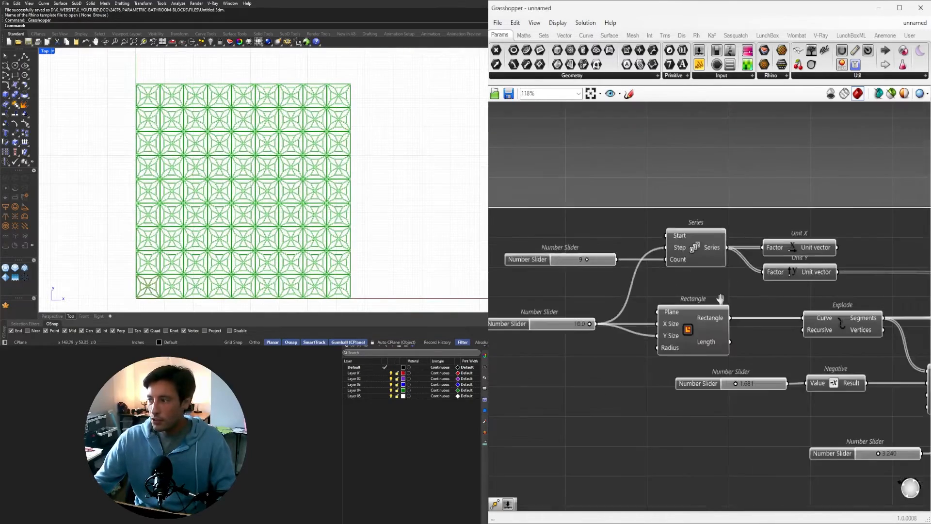
Step: Align the second Move of each chain level with the Move that precedes it
{"action": "left_click", "coordinate": [772, 274]}
{"action": "right_click_drag", "start_coordinate": [912, 286], "coordinate": [693, 298]}
{"action": "scroll", "coordinate": [772, 274], "scroll_direction": "down", "scroll_amount": 2}
{"action": "right_click_drag", "start_coordinate": [921, 356], "coordinate": [571, 365]}
{"action": "right_click_drag", "start_coordinate": [792, 335], "coordinate": [629, 346]}
{"action": "scroll", "coordinate": [721, 330], "scroll_direction": "up", "scroll_amount": 4}
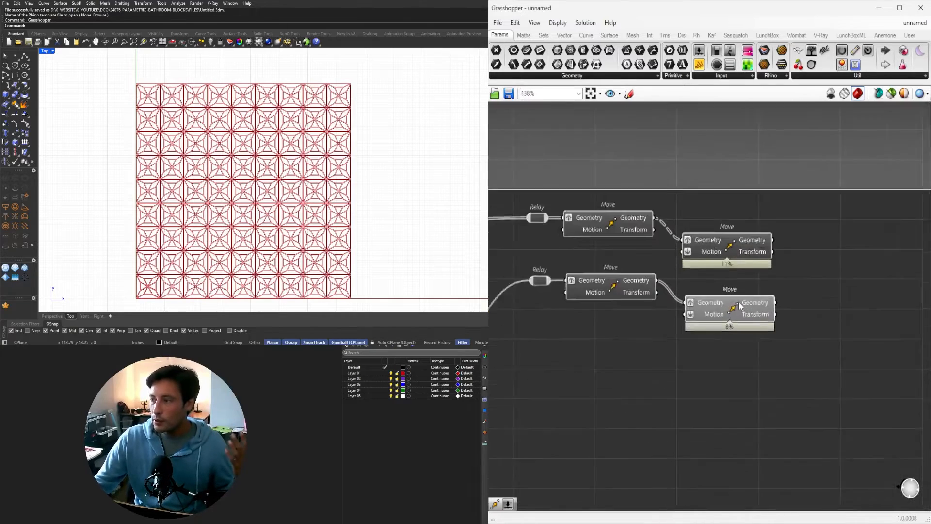
{"action": "left_click", "coordinate": [737, 298]}
{"action": "left_click_drag", "start_coordinate": [729, 248], "coordinate": [727, 223]}
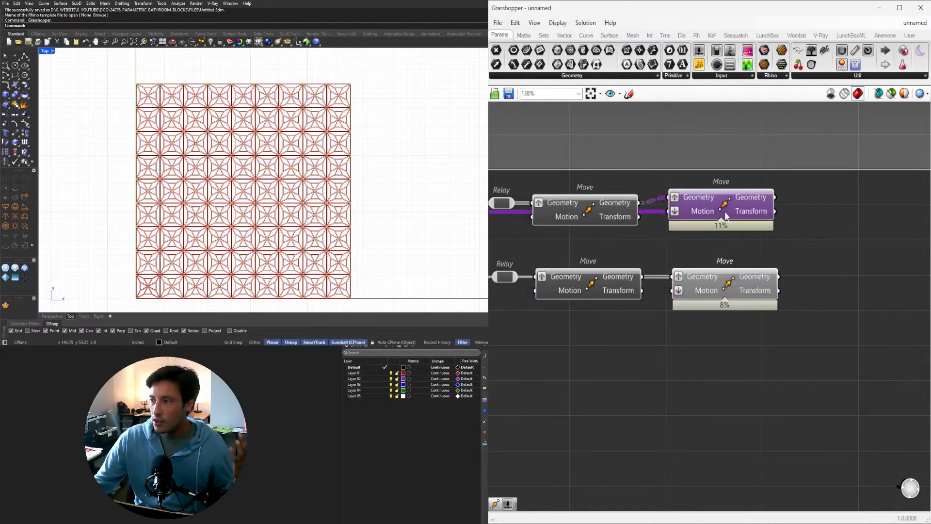
Step: Set the offset distance slider feeding Negative to 0.369 to thicken the tile's frame strips
{"action": "left_click", "coordinate": [729, 286]}
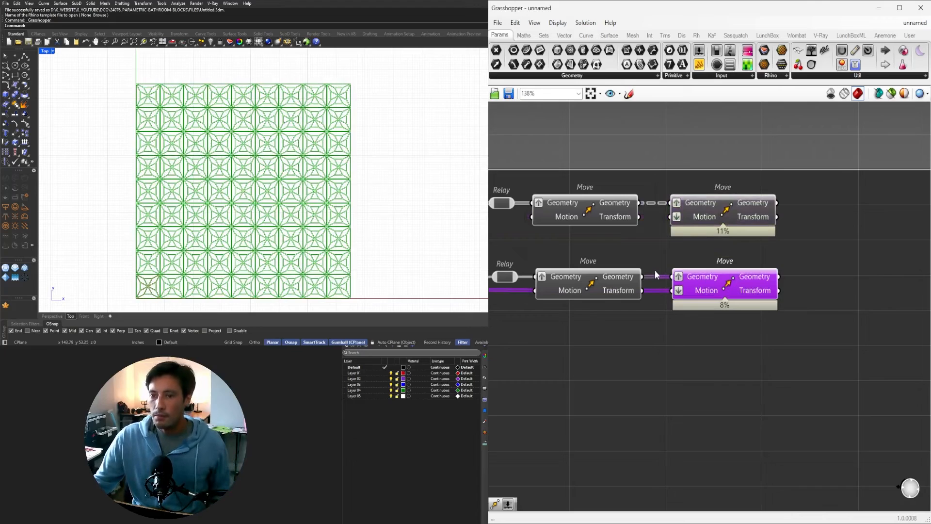
{"action": "scroll", "coordinate": [337, 164], "scroll_direction": "up", "scroll_amount": 8}
{"action": "scroll", "coordinate": [626, 262], "scroll_direction": "down", "scroll_amount": 5}
{"action": "scroll", "coordinate": [604, 306], "scroll_direction": "up", "scroll_amount": 9}
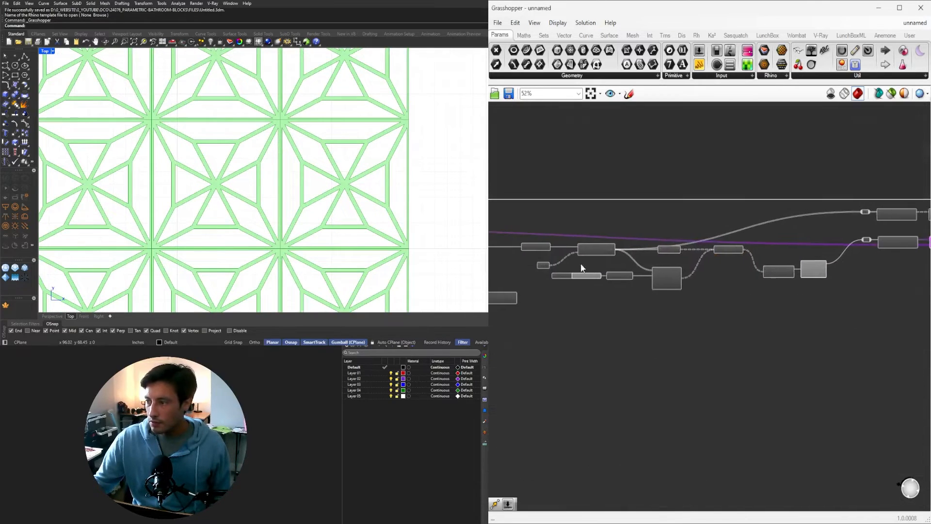
{"action": "left_click_drag", "start_coordinate": [571, 317], "coordinate": [599, 316]}
{"action": "scroll", "coordinate": [445, 184], "scroll_direction": "down", "scroll_amount": 6}
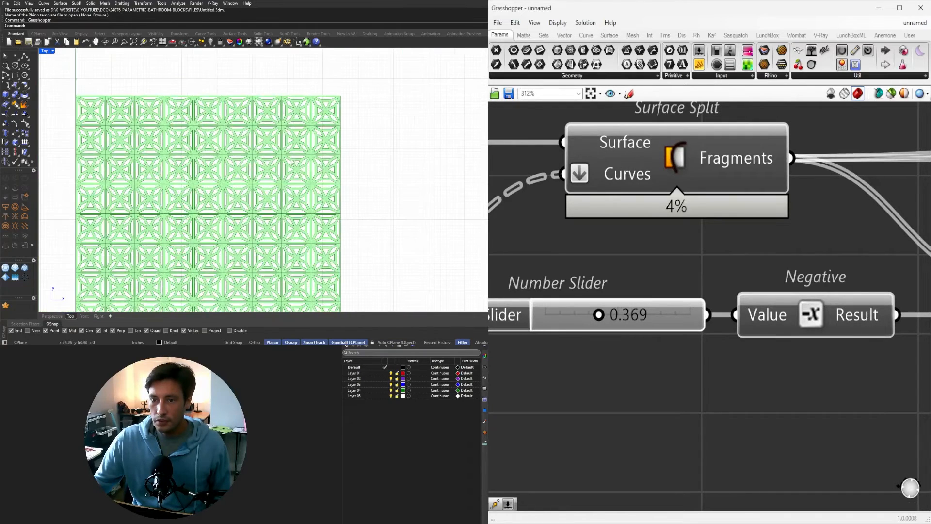
Step: Fine-tune the offset distance slider feeding Negative to a slightly smaller value
{"action": "scroll", "coordinate": [716, 292], "scroll_direction": "down", "scroll_amount": 6}
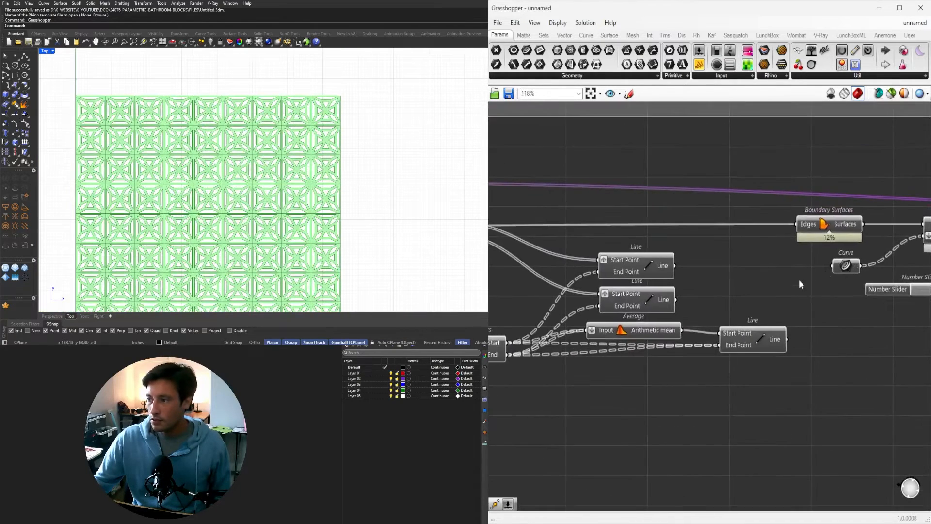
{"action": "scroll", "coordinate": [668, 301], "scroll_direction": "up", "scroll_amount": 4}
{"action": "scroll", "coordinate": [669, 300], "scroll_direction": "up", "scroll_amount": 2}
{"action": "mouse_move", "coordinate": [641, 290]}
{"action": "left_mouse_down"}
{"action": "mouse_move", "coordinate": [628, 290]}
{"action": "mouse_move", "coordinate": [638, 290]}
{"action": "left_mouse_up"}
{"action": "scroll", "coordinate": [648, 287], "scroll_direction": "down", "scroll_amount": 9}
{"action": "right_click_drag", "start_coordinate": [853, 369], "coordinate": [696, 371]}
{"action": "left_click", "coordinate": [696, 370]}
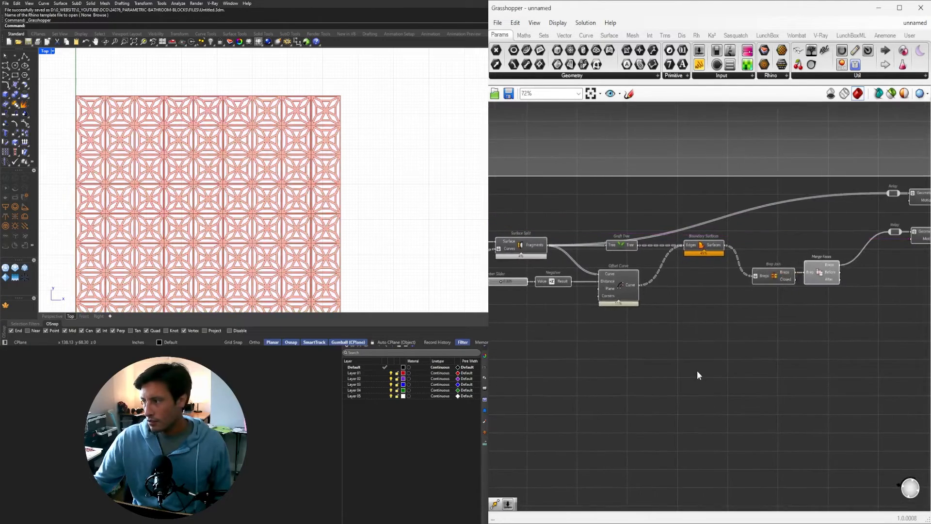
Step: Turn off the preview of the merged-frame chain's second Move and turn on the preview of the split-surface chain's second Move
{"action": "right_click_drag", "start_coordinate": [864, 330], "coordinate": [667, 326]}
{"action": "left_click", "coordinate": [816, 239]}
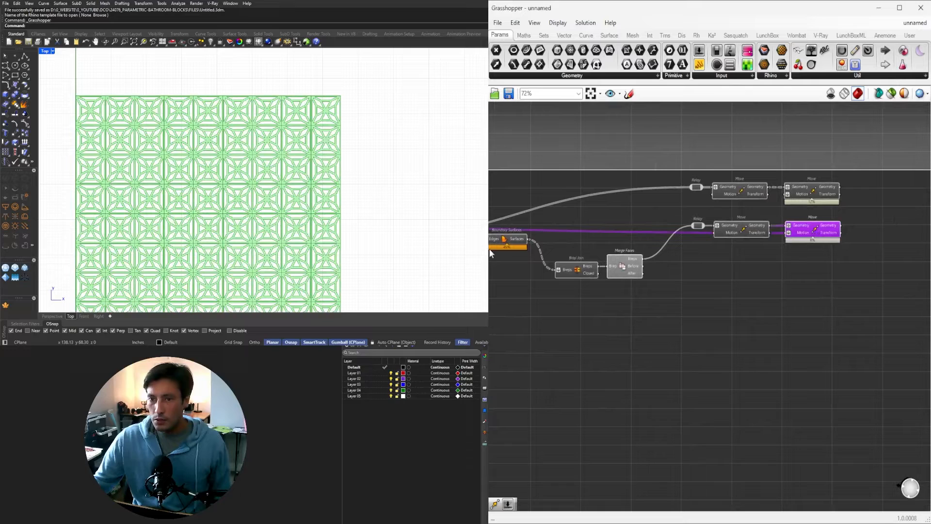
{"action": "left_click", "coordinate": [827, 341]}
{"action": "left_click", "coordinate": [818, 230]}
{"action": "middle_click", "coordinate": [818, 228]}
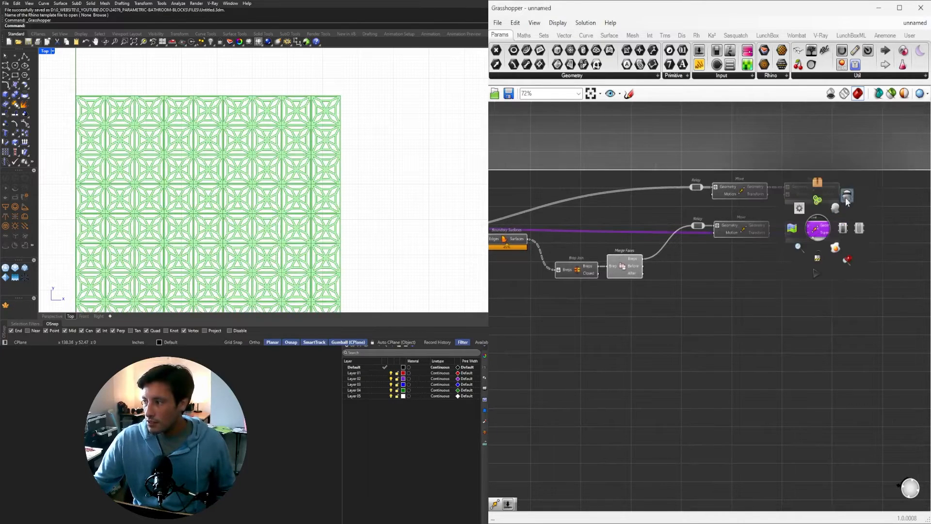
{"action": "left_click", "coordinate": [845, 198]}
{"action": "left_click", "coordinate": [815, 187]}
{"action": "middle_click", "coordinate": [815, 187]}
{"action": "left_click", "coordinate": [832, 168]}
{"action": "left_click", "coordinate": [820, 281]}
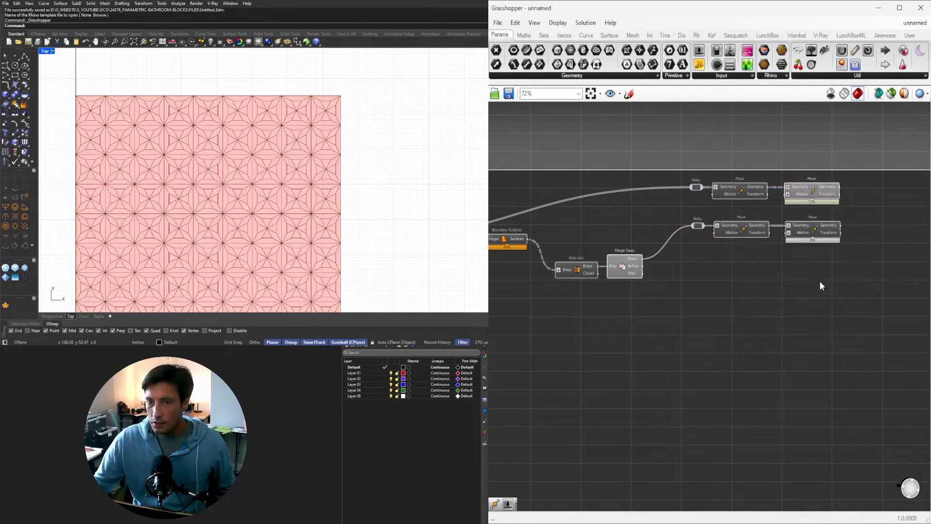
Step: Copy the merged-frame relay and Move chain below itself and feed the new relay from the Breps output of Brep Join
{"action": "left_click_drag", "start_coordinate": [904, 301], "coordinate": [741, 269]}
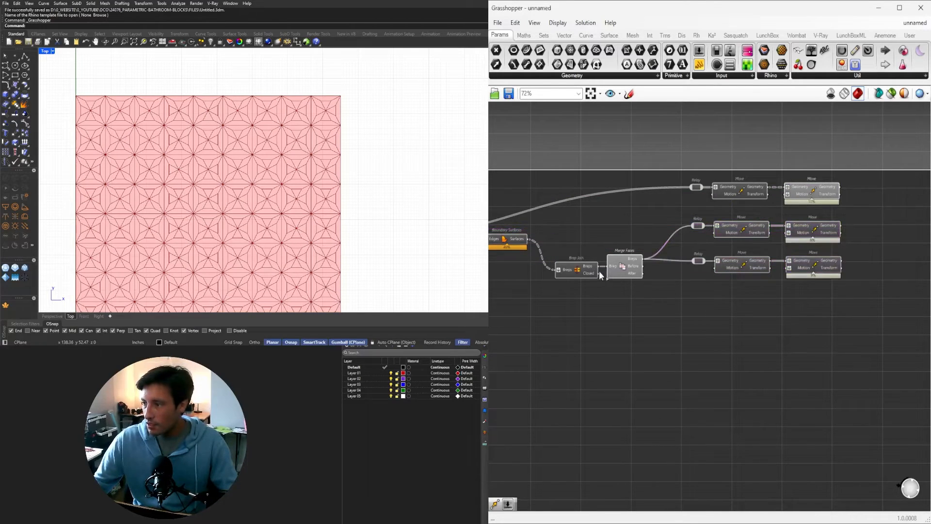
{"action": "left_click_drag", "start_coordinate": [596, 267], "coordinate": [690, 261]}
Step: Turn on the preview of the joined-frame chain's second Move and turn off the preview of the split-surface chain's second Move
{"action": "left_click_drag", "start_coordinate": [852, 308], "coordinate": [817, 264]}
{"action": "middle_click", "coordinate": [815, 262]}
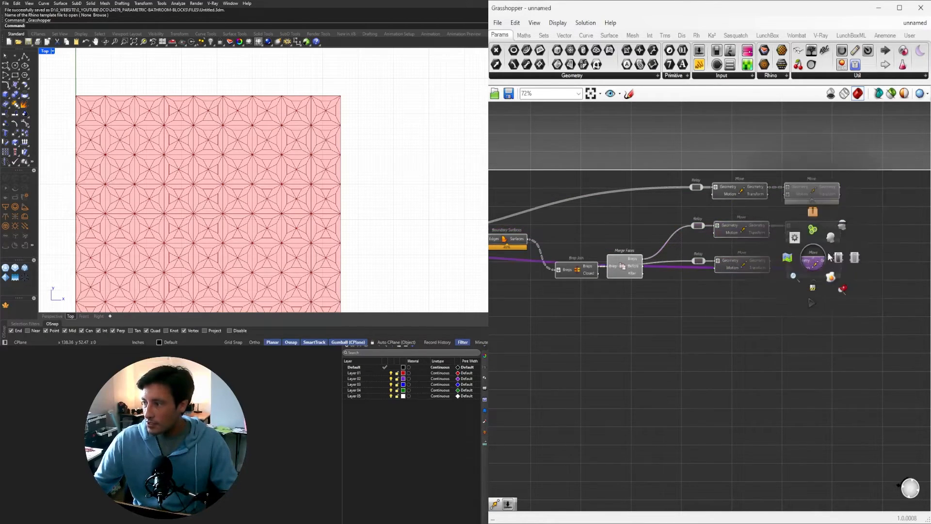
{"action": "left_click", "coordinate": [830, 238]}
{"action": "left_click", "coordinate": [868, 194]}
{"action": "left_click_drag", "start_coordinate": [856, 206], "coordinate": [815, 174]}
{"action": "middle_click", "coordinate": [817, 174]}
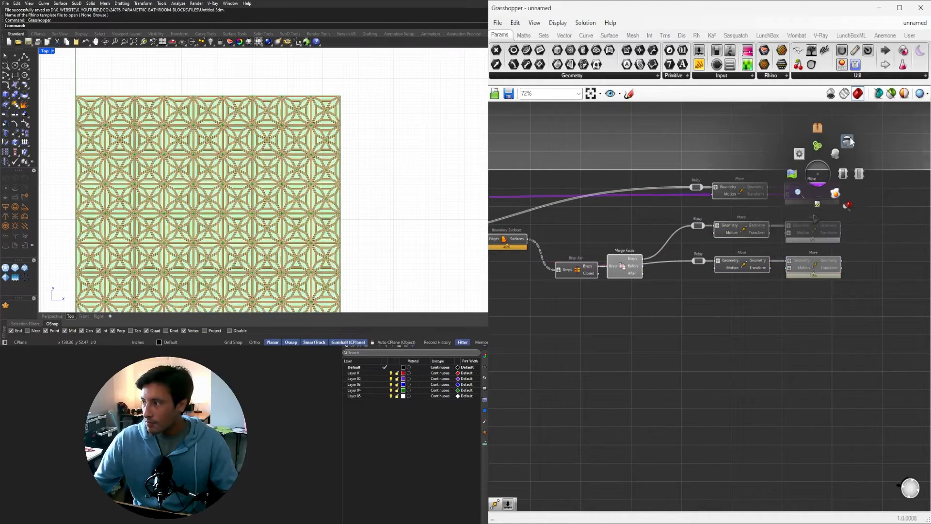
{"action": "left_click", "coordinate": [847, 141]}
{"action": "middle_click", "coordinate": [826, 165]}
{"action": "left_click", "coordinate": [858, 140]}
{"action": "left_click", "coordinate": [865, 138]}
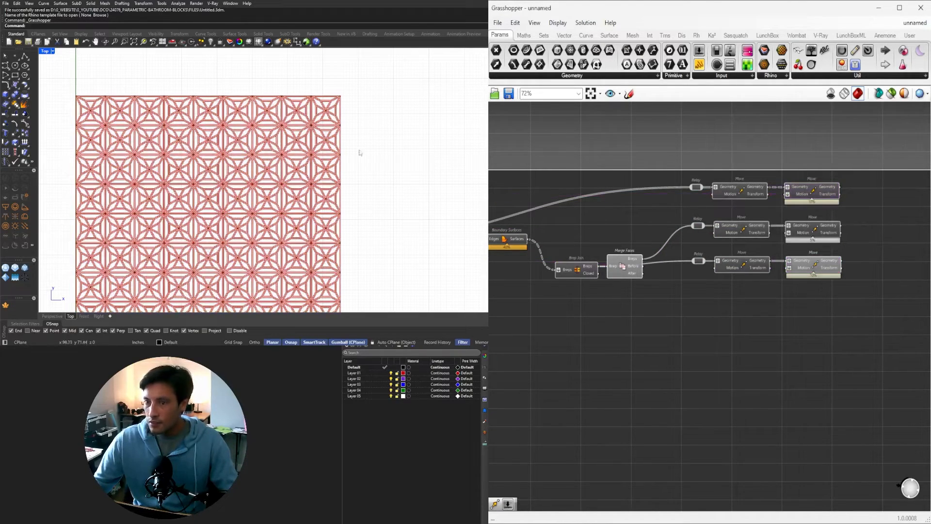
Step: Compare the joined and merged tile arrays by highlighting their second Move components and examining the frame seams up close
{"action": "scroll", "coordinate": [256, 197], "scroll_direction": "up", "scroll_amount": 8}
{"action": "scroll", "coordinate": [387, 165], "scroll_direction": "down", "scroll_amount": 8}
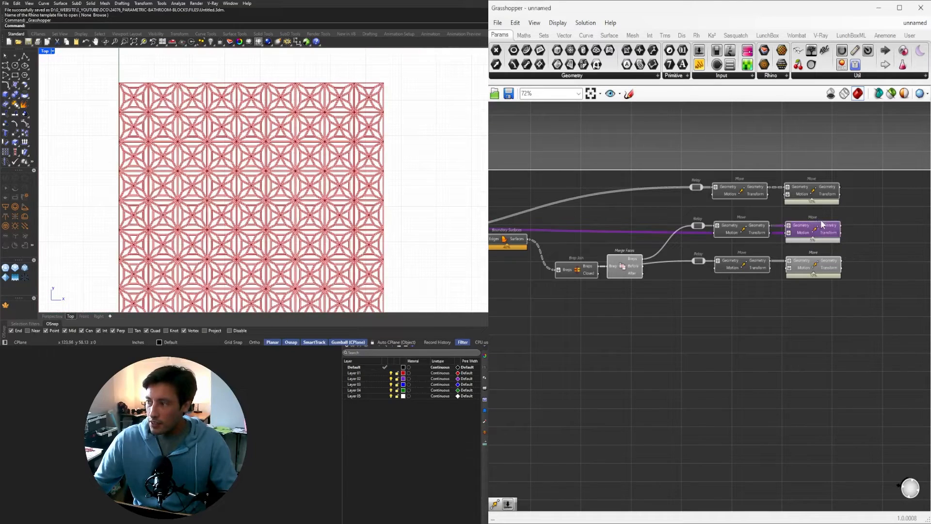
{"action": "left_click", "coordinate": [817, 266]}
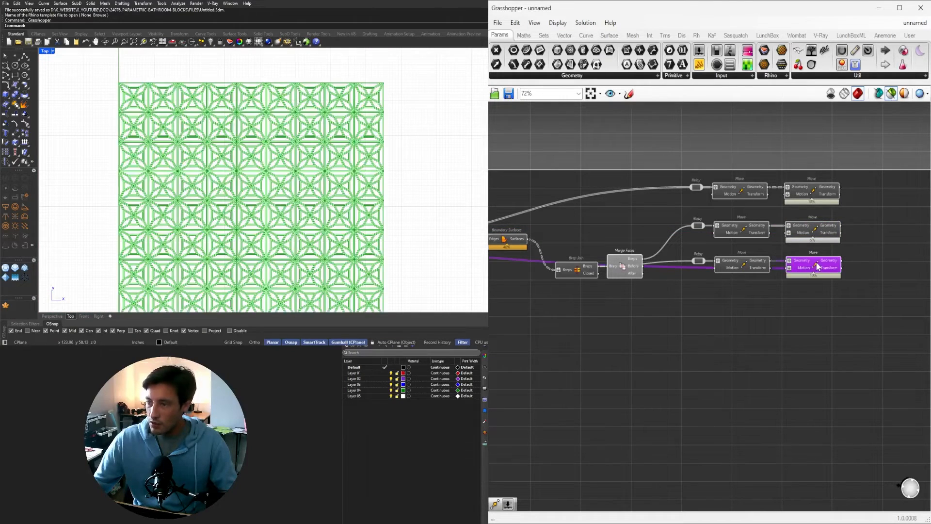
{"action": "left_click", "coordinate": [821, 235]}
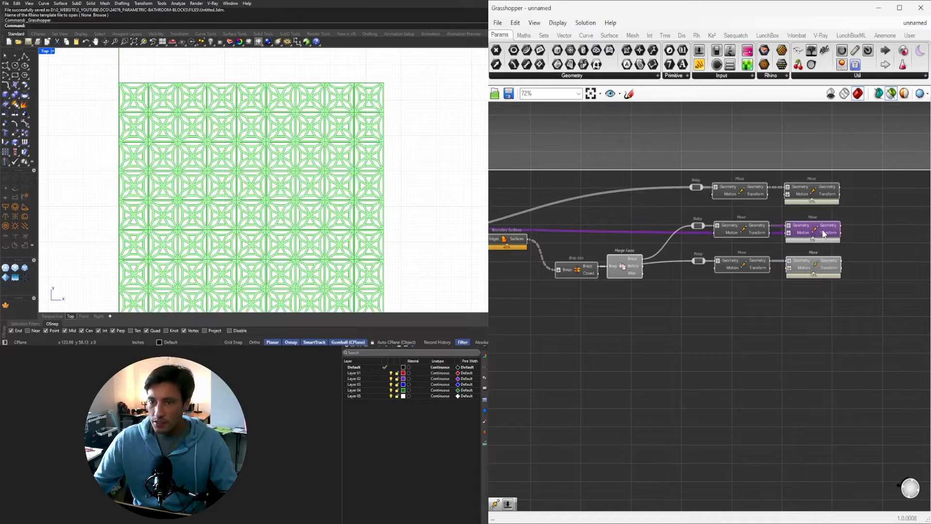
{"action": "left_click", "coordinate": [814, 272]}
{"action": "scroll", "coordinate": [260, 156], "scroll_direction": "up", "scroll_amount": 6}
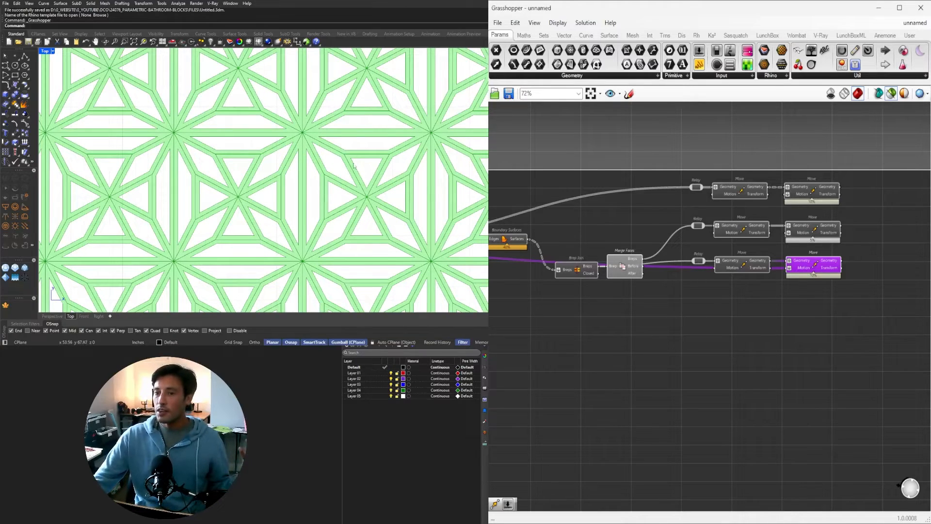
{"action": "scroll", "coordinate": [300, 137], "scroll_direction": "down", "scroll_amount": 5}
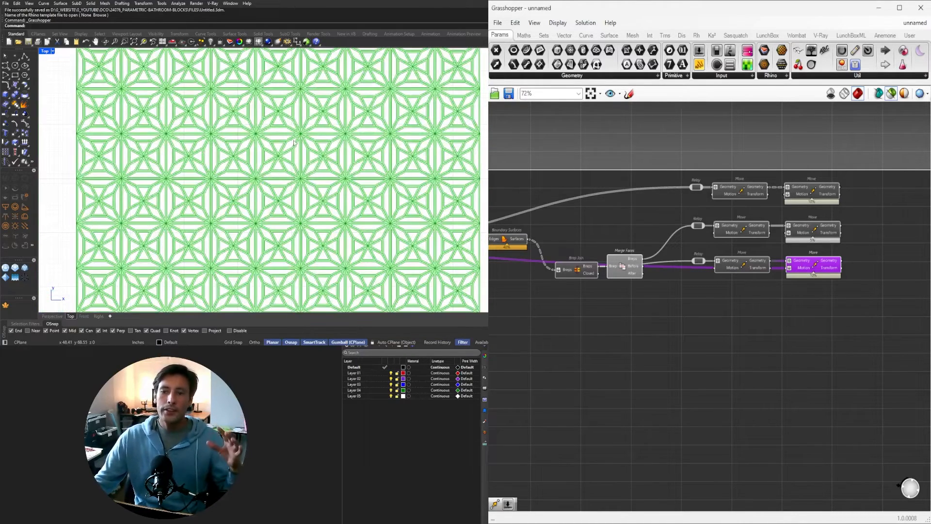
{"action": "scroll", "coordinate": [309, 147], "scroll_direction": "up", "scroll_amount": 3}
{"action": "scroll", "coordinate": [309, 146], "scroll_direction": "up", "scroll_amount": 2}
{"action": "scroll", "coordinate": [310, 138], "scroll_direction": "down", "scroll_amount": 6}
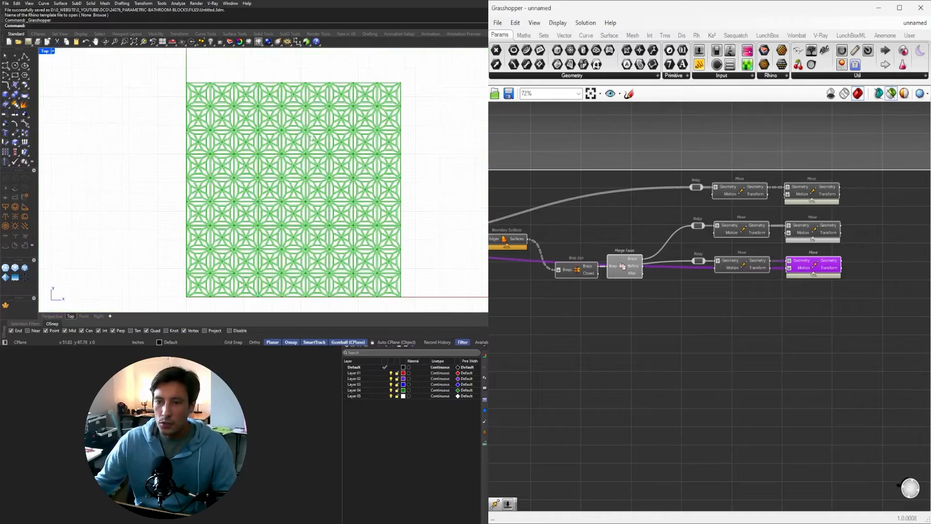
{"action": "scroll", "coordinate": [248, 176], "scroll_direction": "up", "scroll_amount": 6}
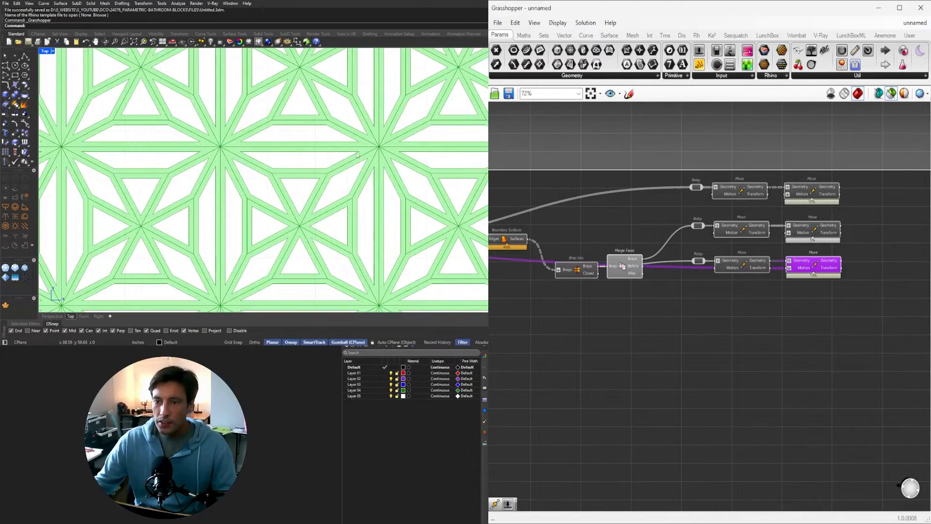
{"action": "left_click", "coordinate": [814, 237]}
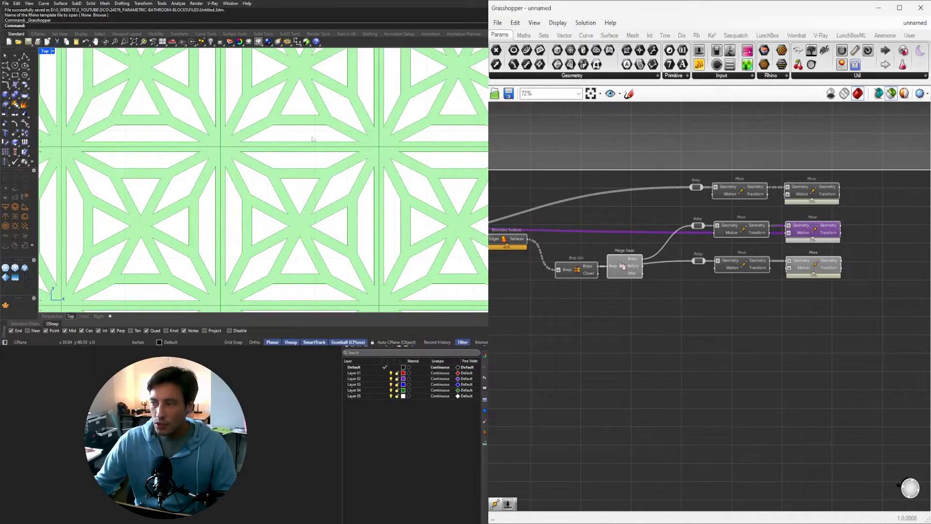
Step: Turn off the selected-only preview filter and turn on the preview of the split-surface chain's second Move
{"action": "left_click", "coordinate": [854, 280]}
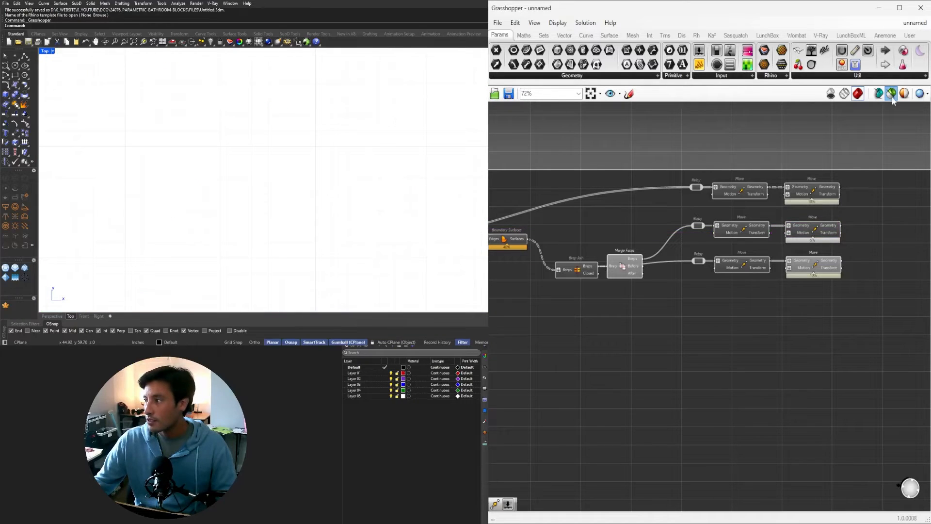
{"action": "left_click", "coordinate": [891, 93]}
{"action": "left_click_drag", "start_coordinate": [883, 316], "coordinate": [811, 254]}
{"action": "left_click", "coordinate": [819, 186]}
{"action": "middle_click", "coordinate": [817, 186]}
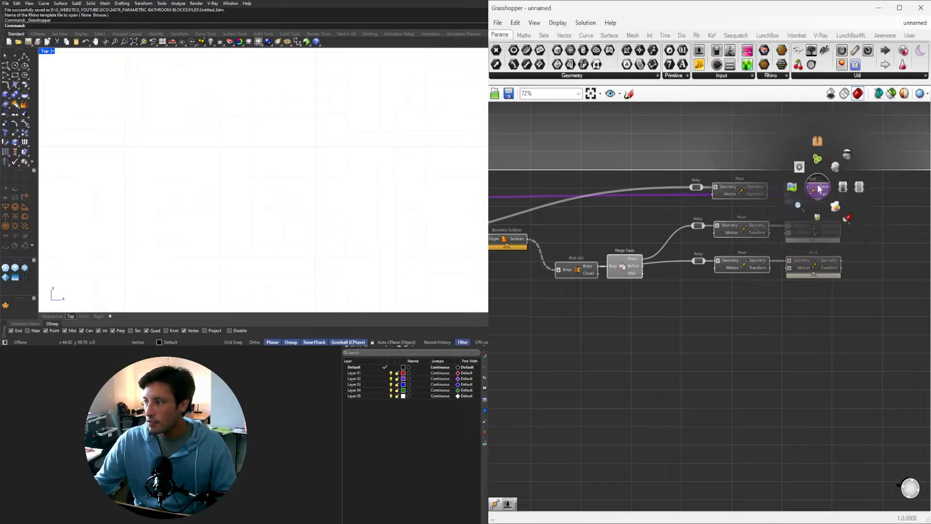
{"action": "left_click", "coordinate": [831, 170]}
{"action": "scroll", "coordinate": [272, 215], "scroll_direction": "down", "scroll_amount": 5}
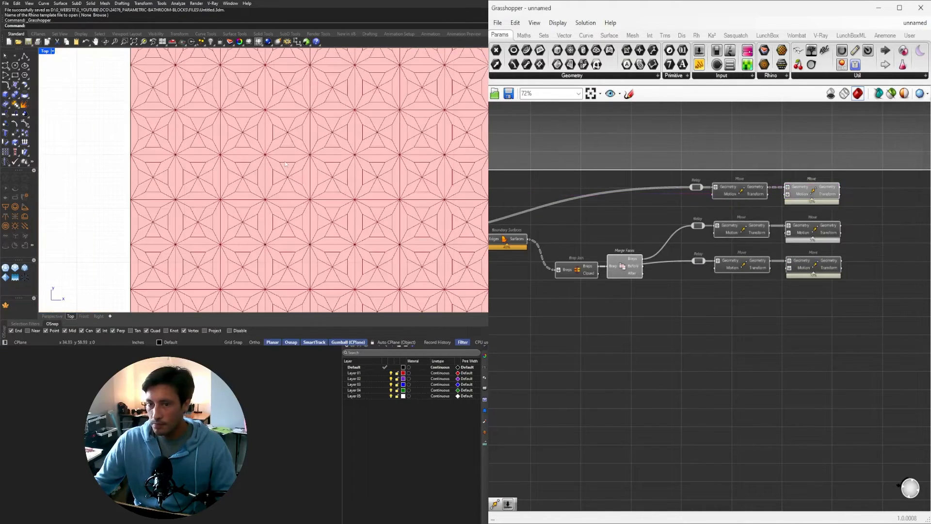
{"action": "scroll", "coordinate": [272, 215], "scroll_direction": "down", "scroll_amount": 4}
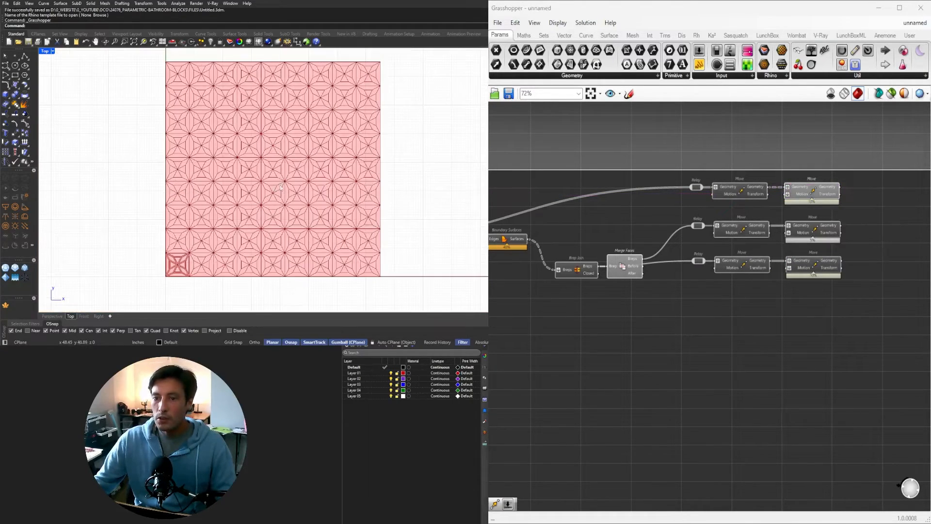
Step: Turn off the preview of the Brep Join and Merge Faces components
{"action": "right_click_drag", "start_coordinate": [618, 294], "coordinate": [687, 291]}
{"action": "left_click_drag", "start_coordinate": [737, 320], "coordinate": [672, 226]}
{"action": "middle_click", "coordinate": [698, 218]}
{"action": "left_click", "coordinate": [727, 201]}
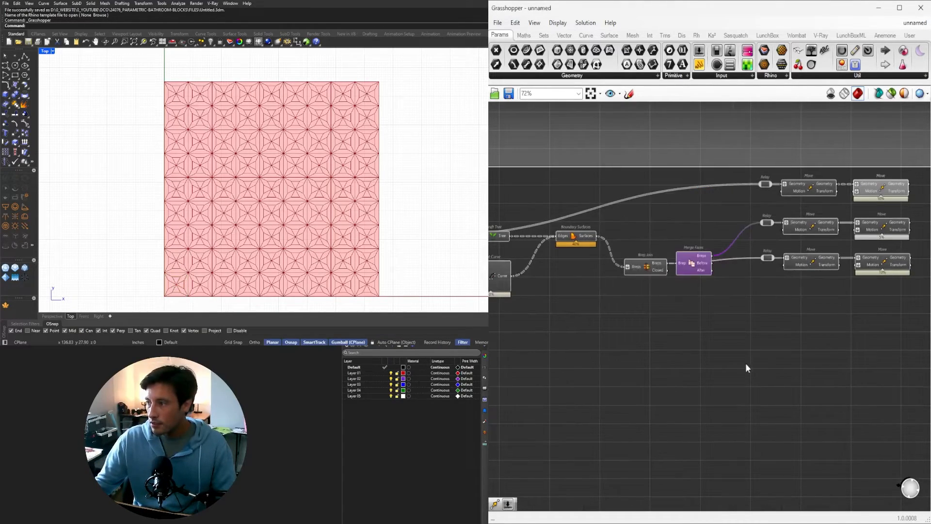
{"action": "scroll", "coordinate": [745, 365], "scroll_direction": "down", "scroll_amount": 5}
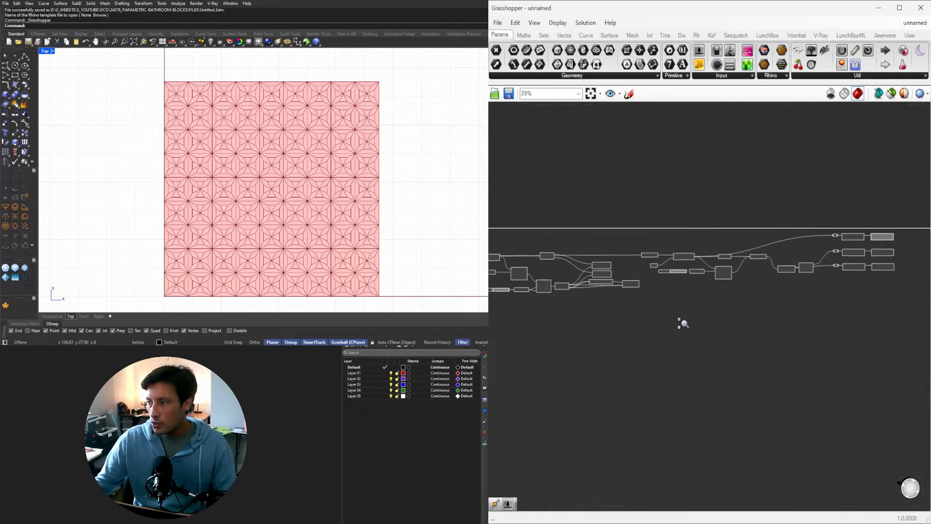
{"action": "right_click_drag", "start_coordinate": [680, 321], "coordinate": [722, 306]}
{"action": "scroll", "coordinate": [716, 312], "scroll_direction": "down", "scroll_amount": 1}
{"action": "scroll", "coordinate": [719, 314], "scroll_direction": "down", "scroll_amount": 1}
{"action": "left_click_drag", "start_coordinate": [914, 290], "coordinate": [496, 200]}
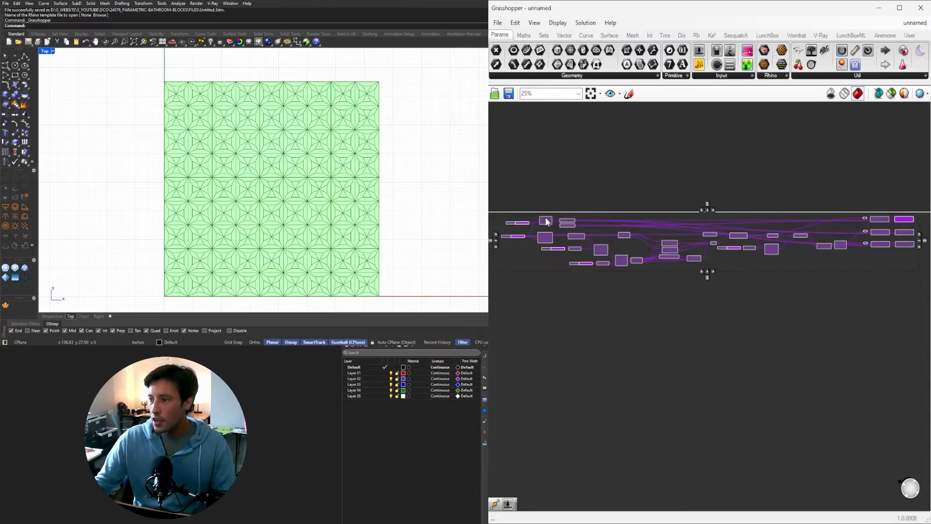
{"action": "left_click", "coordinate": [542, 194]}
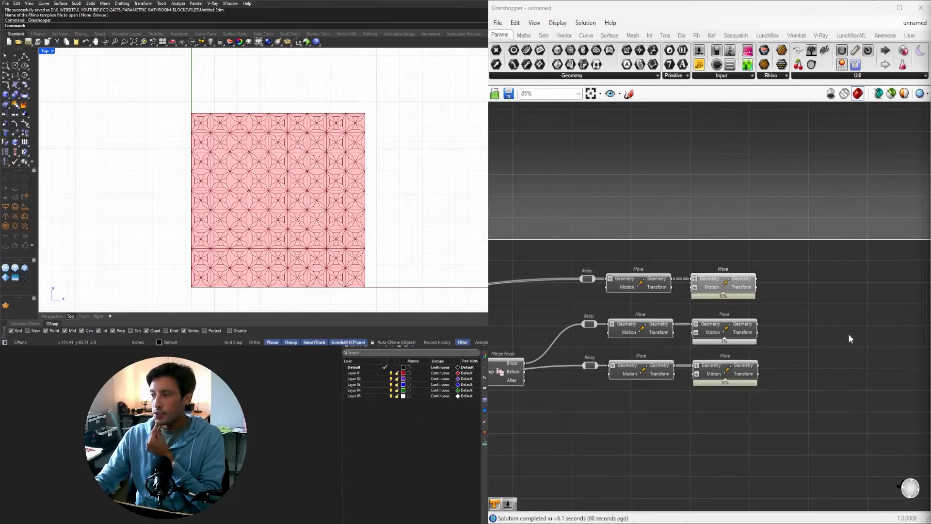
Step: Add a Gradient component to the canvas beyond the second Move components, leaving space between them
{"action": "right_click_drag", "start_coordinate": [848, 338], "coordinate": [723, 324]}
{"action": "scroll", "coordinate": [703, 347], "scroll_direction": "down", "scroll_amount": 2}
{"action": "double_click", "coordinate": [707, 339]}
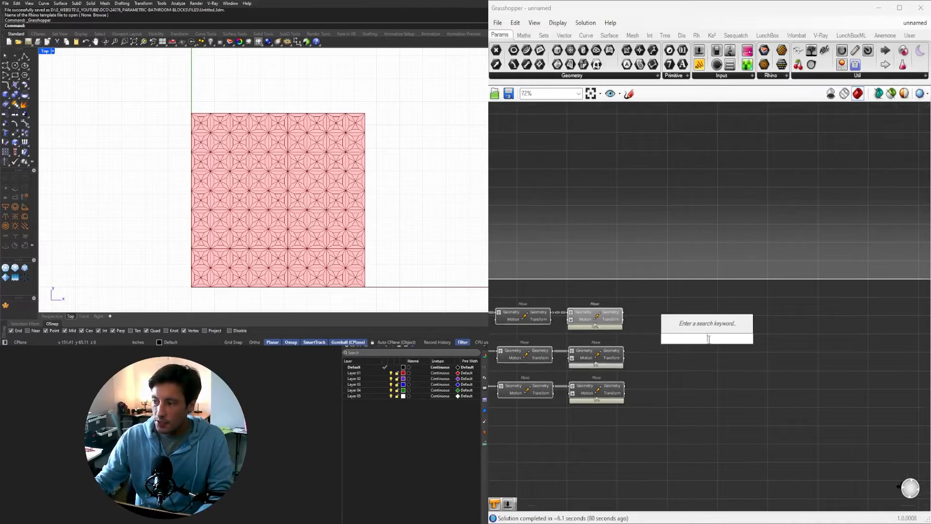
{"action": "type", "text": "GRADI"}
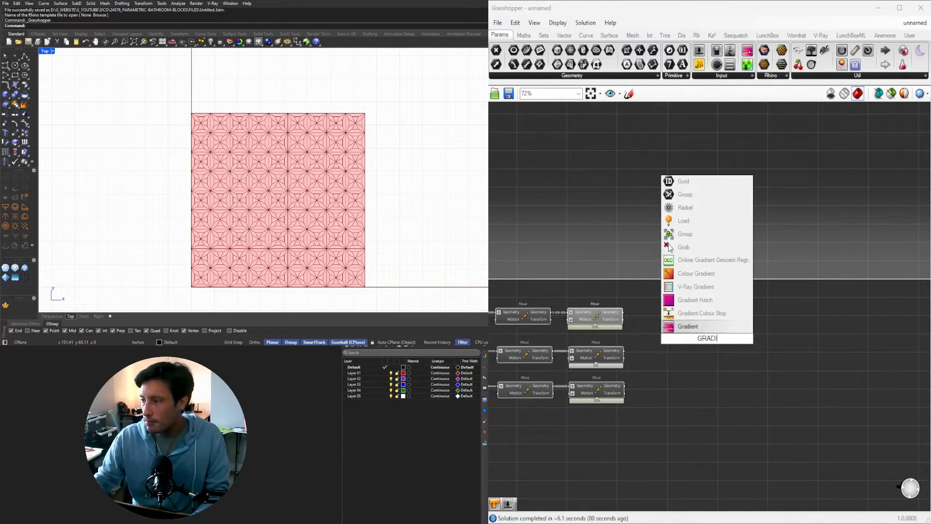
{"action": "key", "text": "Return"}
{"action": "left_click_drag", "start_coordinate": [693, 348], "coordinate": [784, 293]}
{"action": "scroll", "coordinate": [706, 319], "scroll_direction": "up", "scroll_amount": 3}
{"action": "scroll", "coordinate": [774, 318], "scroll_direction": "down", "scroll_amount": 2}
{"action": "right_click_drag", "start_coordinate": [772, 321], "coordinate": [733, 304]}
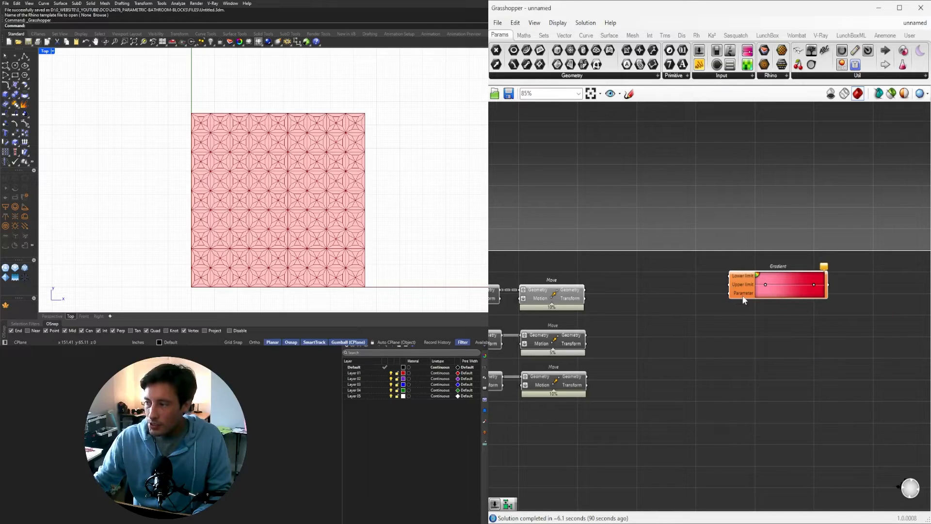
{"action": "left_click", "coordinate": [569, 294]}
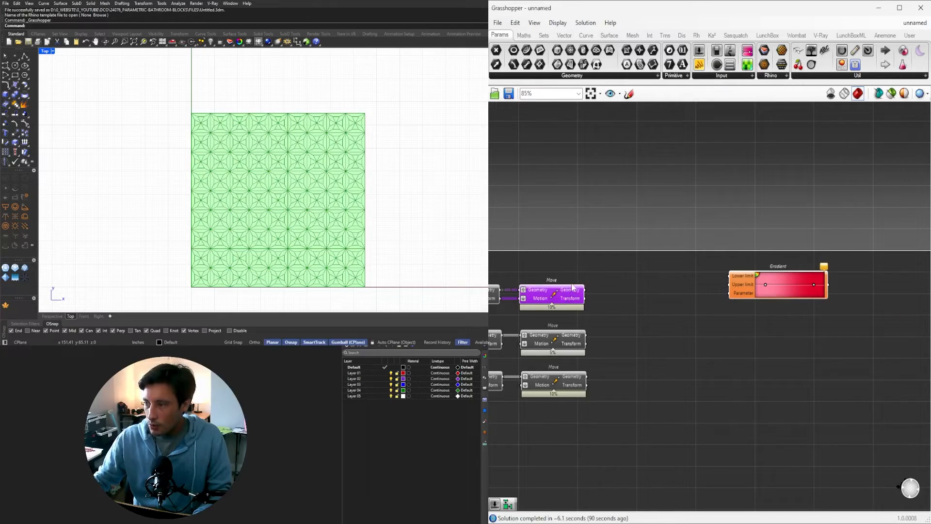
{"action": "mouse_move", "coordinate": [573, 291]}
{"action": "left_click", "coordinate": [655, 287]}
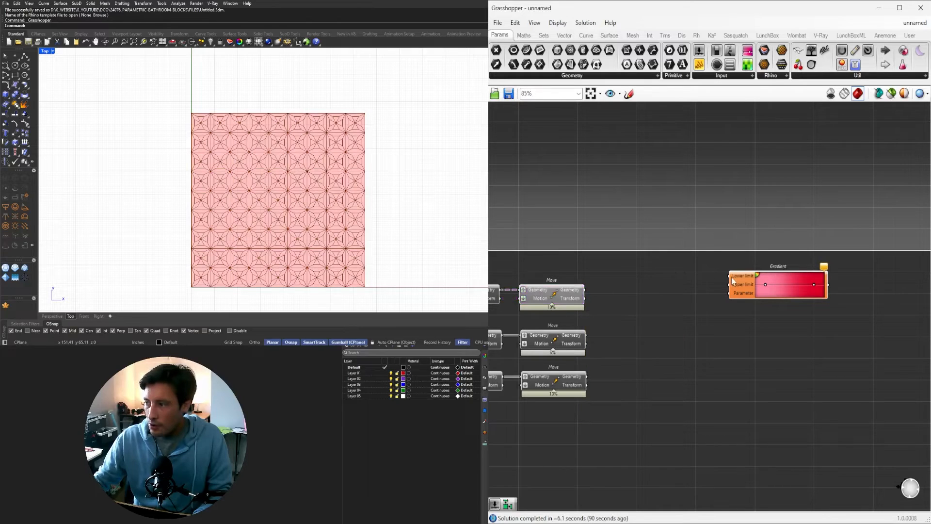
{"action": "left_click", "coordinate": [736, 282]}
{"action": "double_click", "coordinate": [644, 281]}
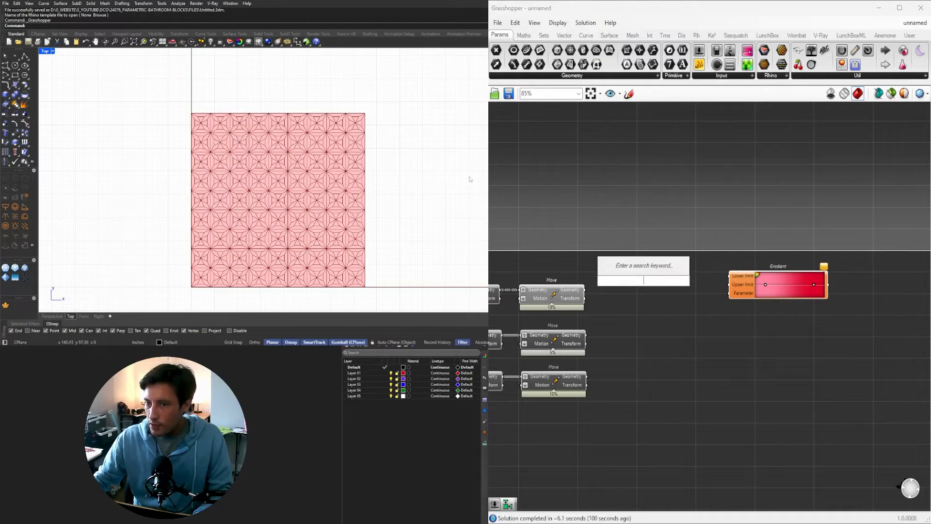
{"action": "scroll", "coordinate": [385, 181], "scroll_direction": "up", "scroll_amount": 10}
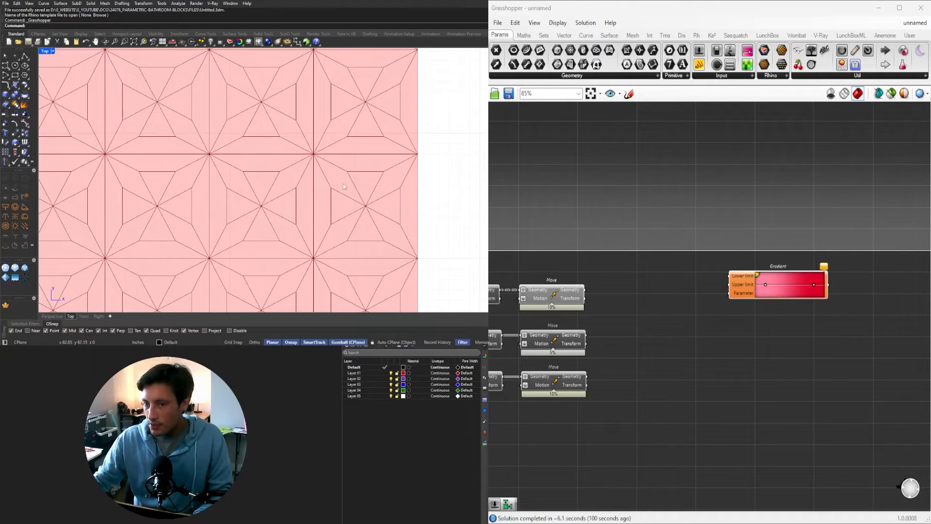
Step: Add a Deconstruct Domain component and place it just before the Gradient
{"action": "double_click", "coordinate": [632, 303]}
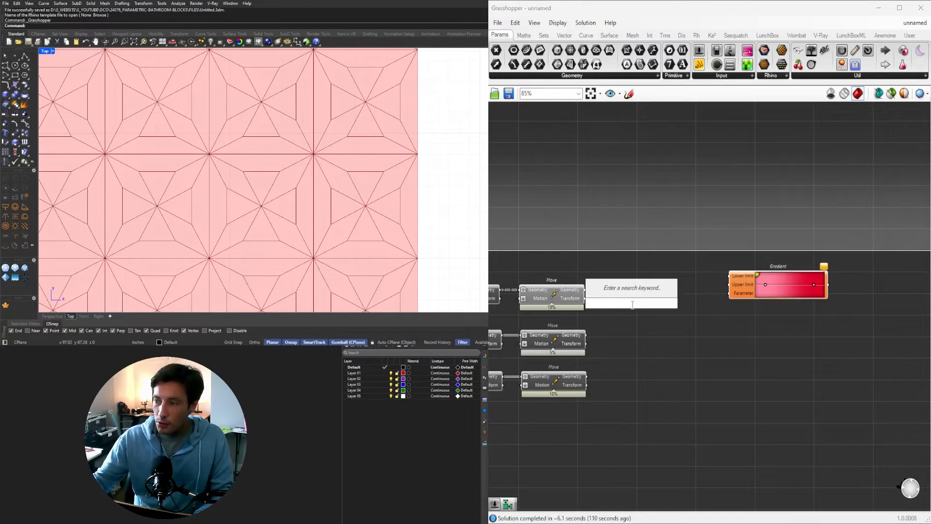
{"action": "type", "text": "DEC"}
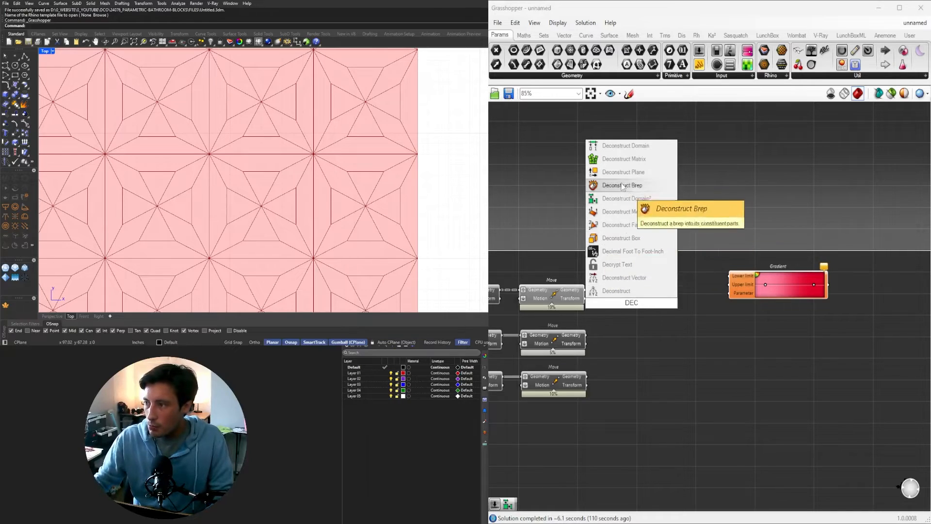
{"action": "left_click", "coordinate": [614, 145]}
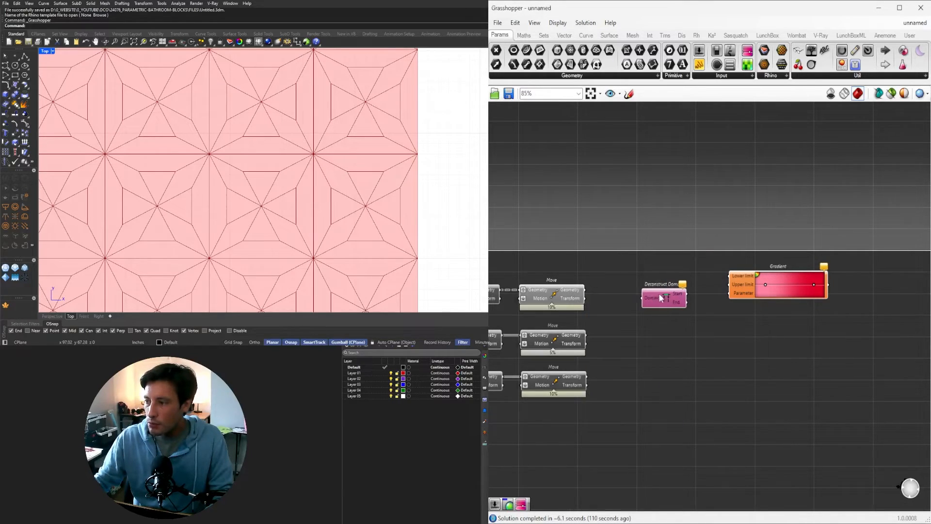
{"action": "left_click_drag", "start_coordinate": [645, 298], "coordinate": [680, 285]}
{"action": "left_click_drag", "start_coordinate": [837, 333], "coordinate": [731, 284]}
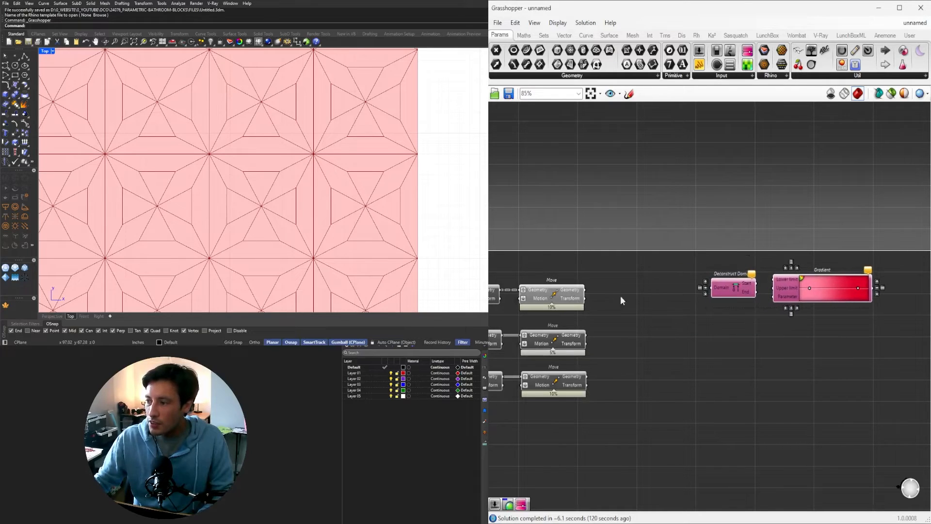
Step: Add an Area component and feed it the Geometry output of the split-surface chain's second Move
{"action": "double_click", "coordinate": [659, 289]}
{"action": "type", "text": "AREA"}
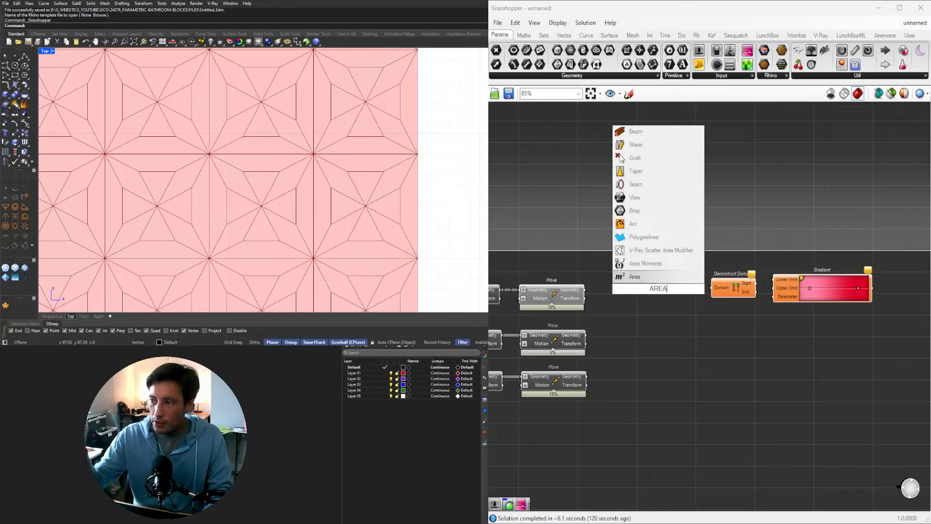
{"action": "left_click", "coordinate": [657, 273]}
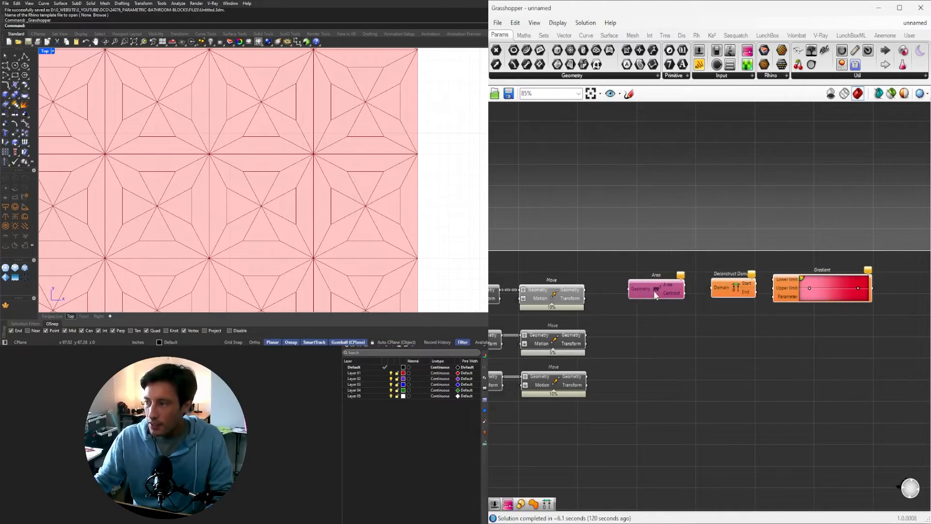
{"action": "left_click_drag", "start_coordinate": [654, 290], "coordinate": [638, 287]}
{"action": "left_click", "coordinate": [577, 300]}
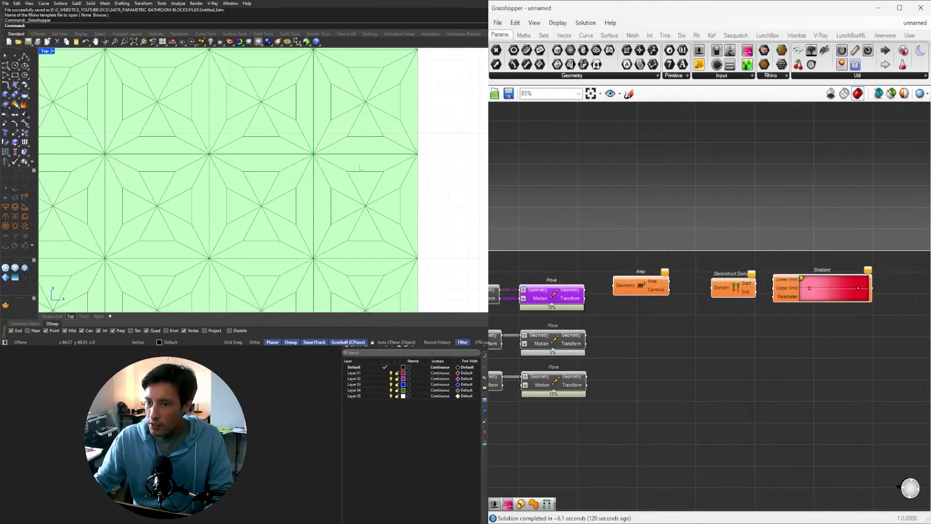
{"action": "scroll", "coordinate": [542, 272], "scroll_direction": "up", "scroll_amount": 3}
{"action": "left_click_drag", "start_coordinate": [588, 293], "coordinate": [653, 282]}
{"action": "mouse_move", "coordinate": [700, 259]}
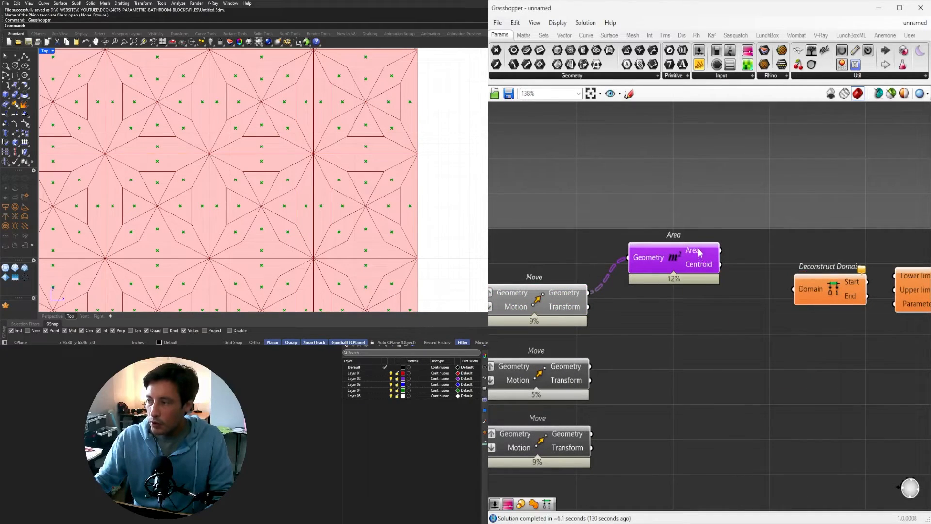
Step: Feed the Area output into Deconstruct Domain's Domain input and flatten that Area output
{"action": "scroll", "coordinate": [699, 253], "scroll_direction": "down", "scroll_amount": 2}
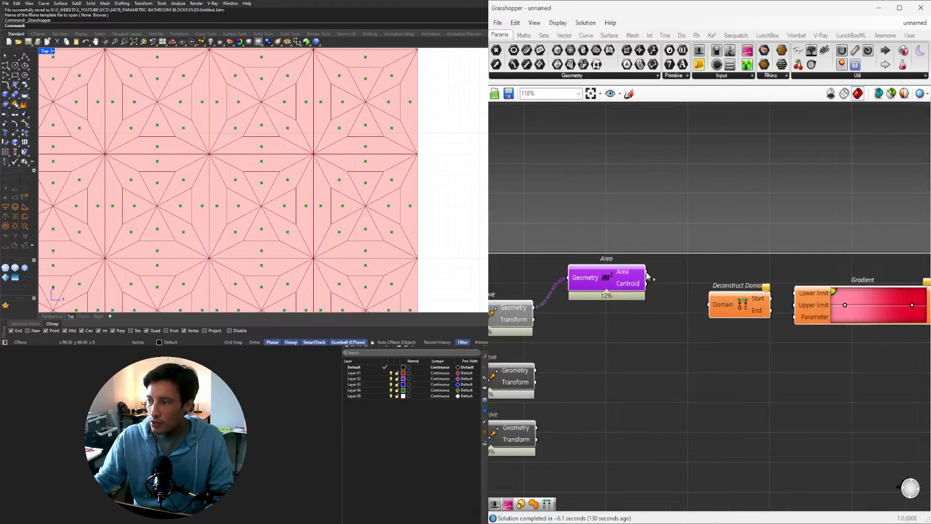
{"action": "left_click_drag", "start_coordinate": [647, 272], "coordinate": [699, 276]}
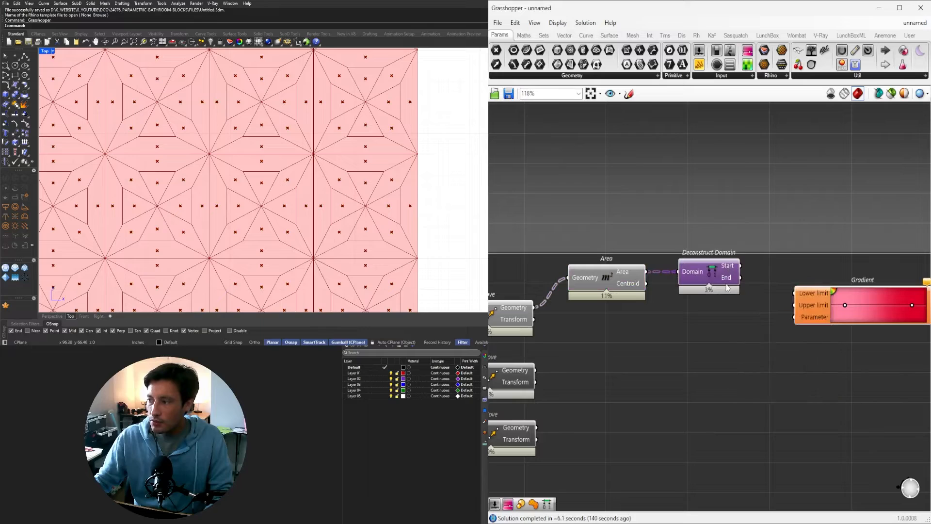
{"action": "right_click", "coordinate": [628, 269]}
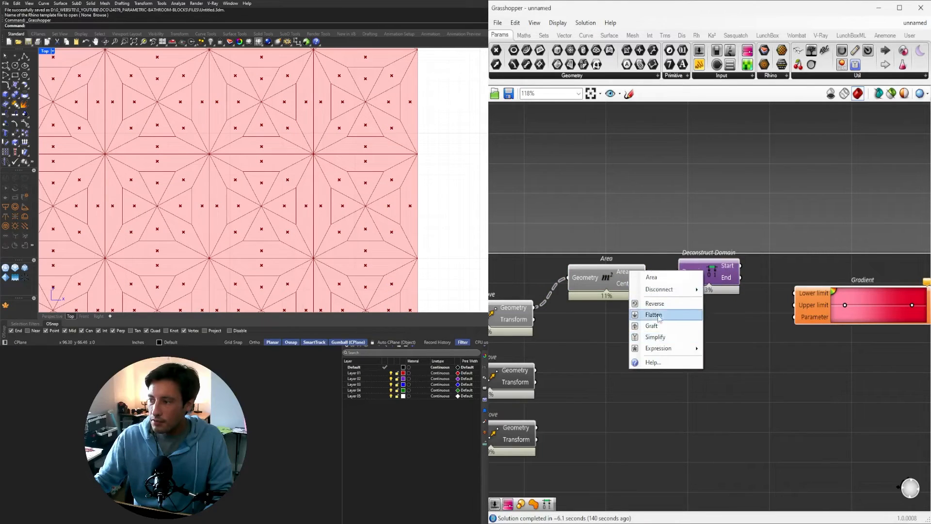
{"action": "left_click", "coordinate": [657, 314]}
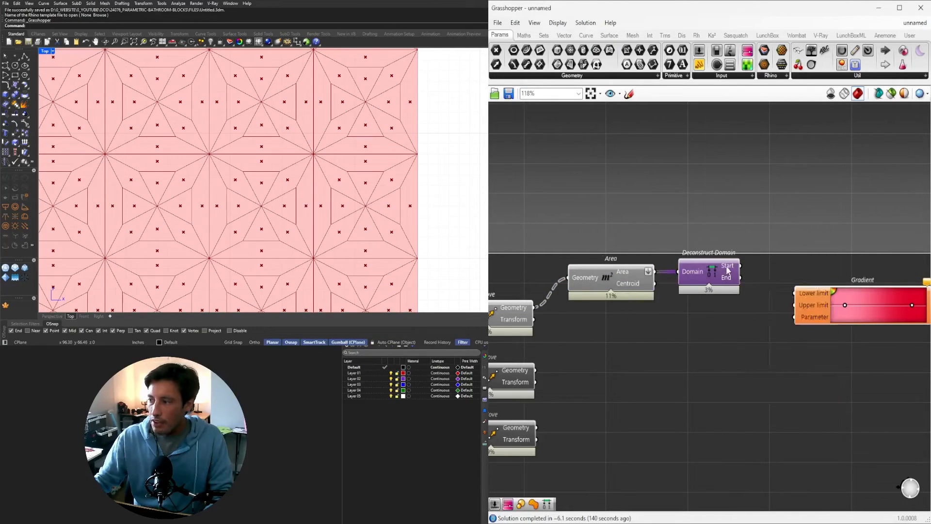
Step: Wire Deconstruct Domain's Start and End outputs to the Gradient's Lower limit and Upper limit inputs
{"action": "mouse_move", "coordinate": [726, 266]}
{"action": "mouse_move", "coordinate": [731, 282]}
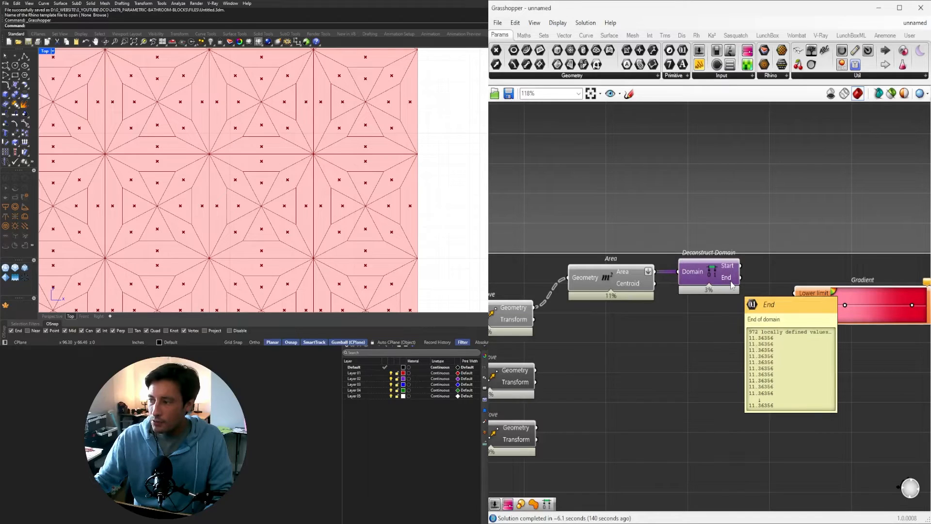
{"action": "left_click_drag", "start_coordinate": [712, 267], "coordinate": [722, 266]}
{"action": "left_click", "coordinate": [765, 277]}
{"action": "right_click_drag", "start_coordinate": [814, 263], "coordinate": [726, 262]}
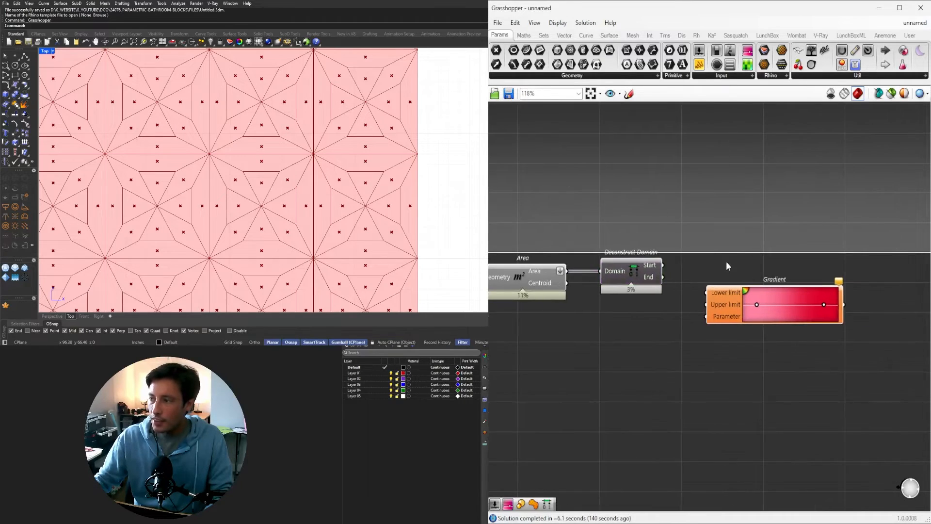
{"action": "left_click_drag", "start_coordinate": [664, 266], "coordinate": [712, 278]}
{"action": "left_click", "coordinate": [727, 326]}
{"action": "scroll", "coordinate": [726, 326], "scroll_direction": "down", "scroll_amount": 2}
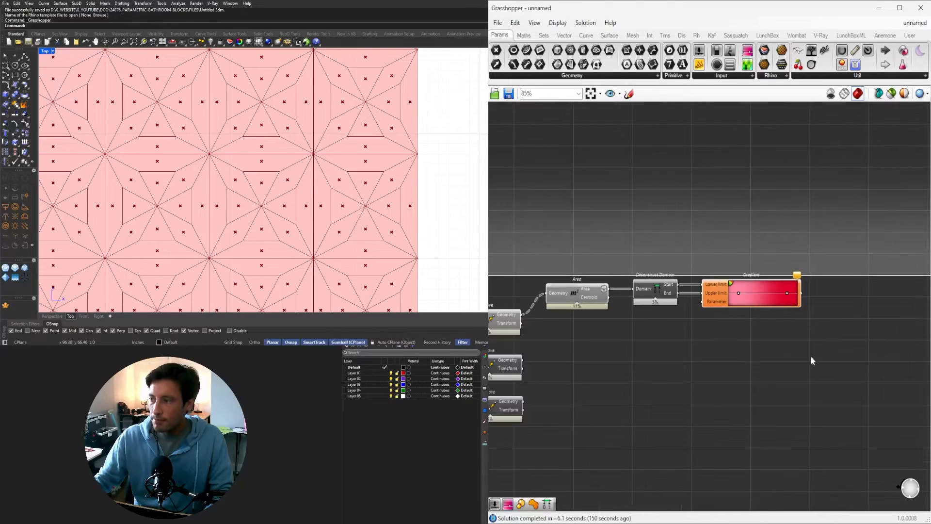
Step: Create a number slider set to 5.50 below Deconstruct Domain and wire it to the Gradient's Parameter input
{"action": "scroll", "coordinate": [666, 302], "scroll_direction": "up", "scroll_amount": 3}
{"action": "mouse_move", "coordinate": [678, 298]}
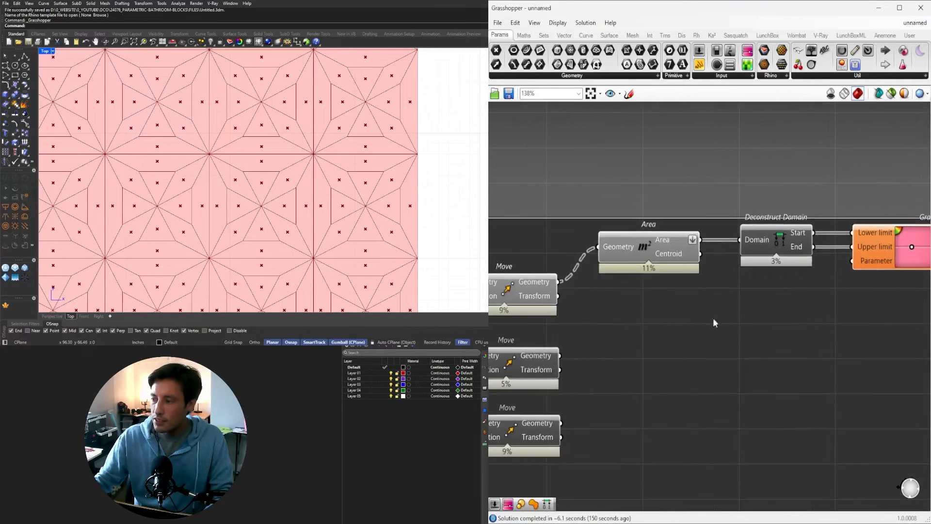
{"action": "double_click", "coordinate": [706, 325]}
{"action": "right_click_drag", "start_coordinate": [849, 273], "coordinate": [760, 275]}
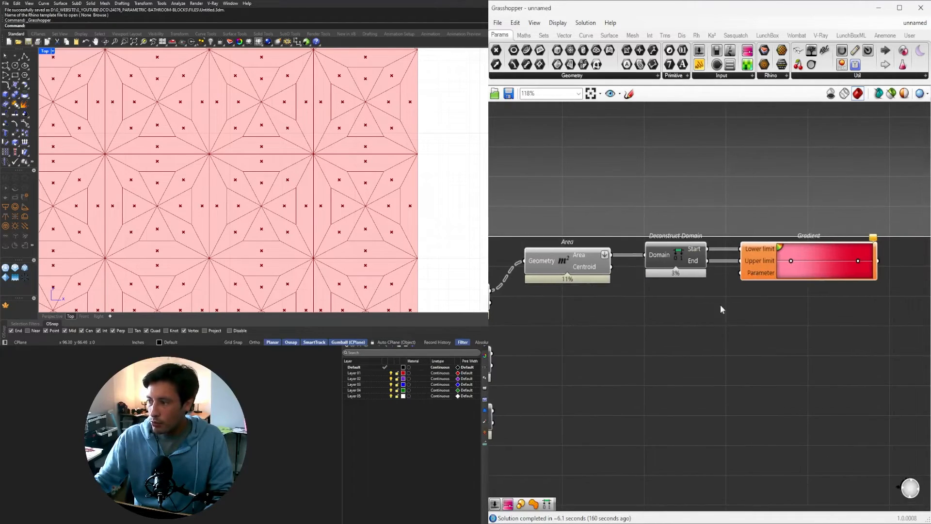
{"action": "double_click", "coordinate": [678, 334]}
{"action": "type", "text": "5.50"}
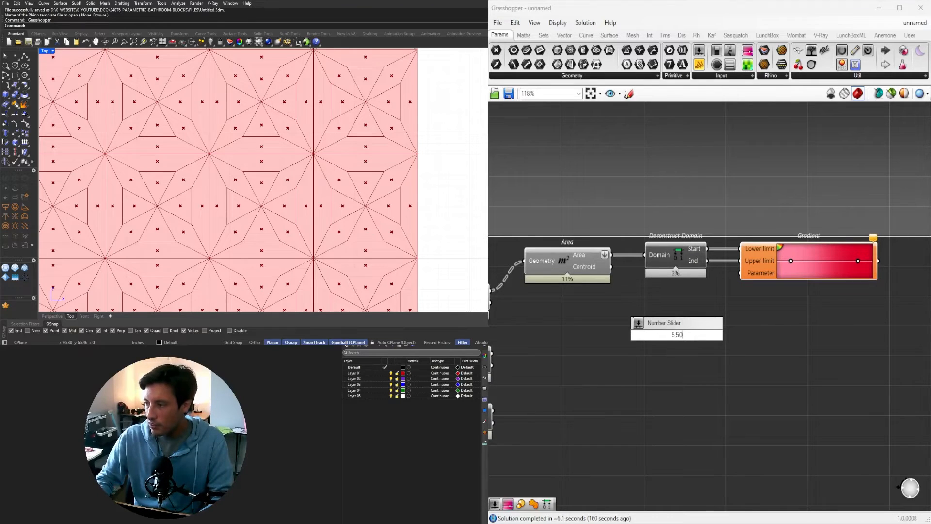
{"action": "key", "text": "Return"}
{"action": "scroll", "coordinate": [688, 339], "scroll_direction": "up", "scroll_amount": 5}
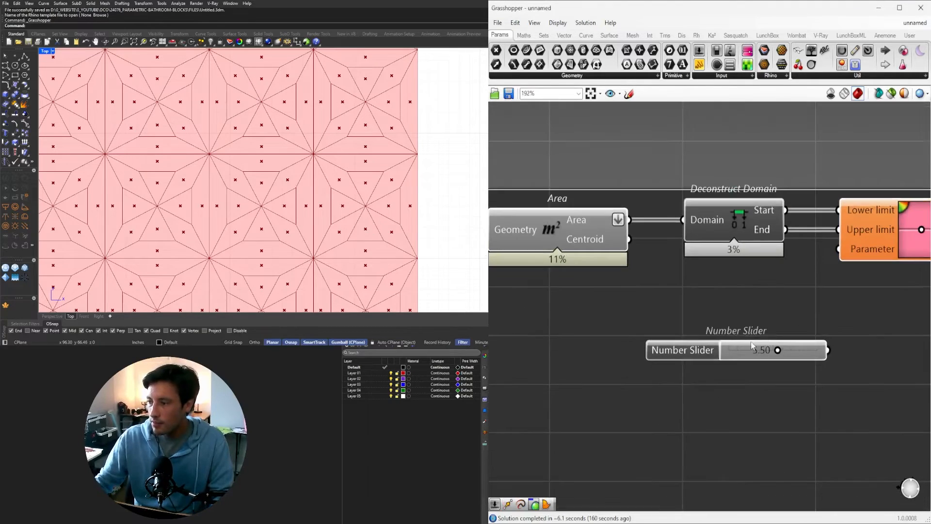
{"action": "left_click_drag", "start_coordinate": [670, 333], "coordinate": [656, 331]}
{"action": "left_click_drag", "start_coordinate": [785, 327], "coordinate": [840, 249]}
{"action": "scroll", "coordinate": [722, 288], "scroll_direction": "down", "scroll_amount": 3}
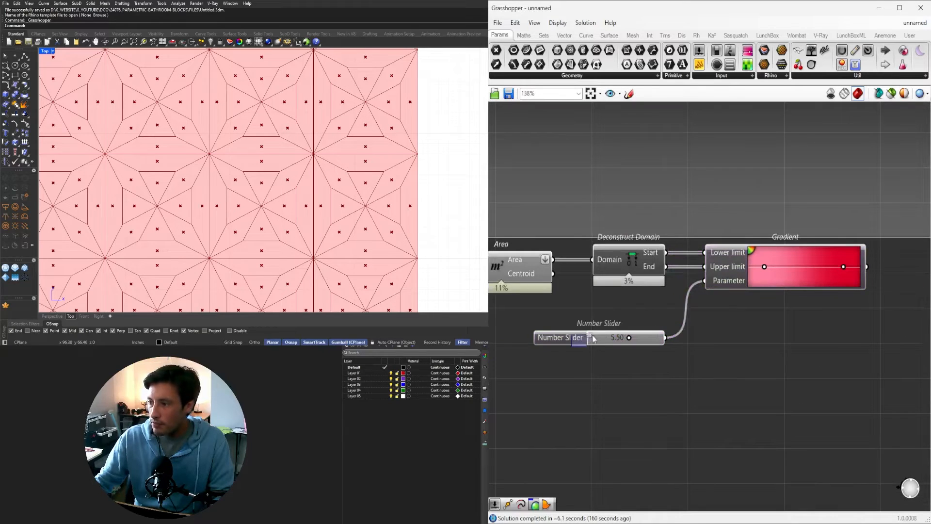
Step: Move the Number Slider closer beneath Deconstruct Domain and add a Custom Preview component beyond the Gradient
{"action": "left_click_drag", "start_coordinate": [561, 340], "coordinate": [571, 320]}
{"action": "scroll", "coordinate": [623, 345], "scroll_direction": "down", "scroll_amount": 5}
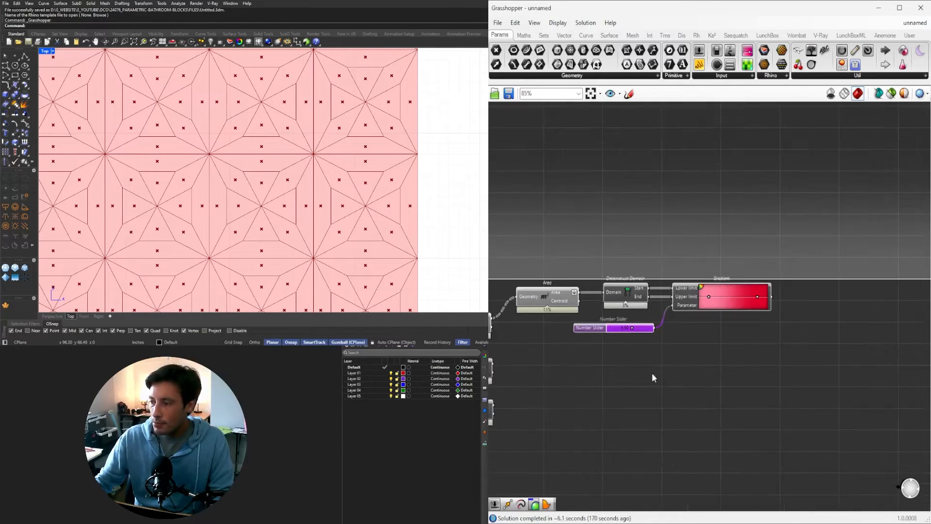
{"action": "right_click_drag", "start_coordinate": [737, 393], "coordinate": [776, 315]}
{"action": "scroll", "coordinate": [776, 314], "scroll_direction": "down", "scroll_amount": 3}
{"action": "left_click_drag", "start_coordinate": [853, 337], "coordinate": [726, 288]}
{"action": "double_click", "coordinate": [840, 258]}
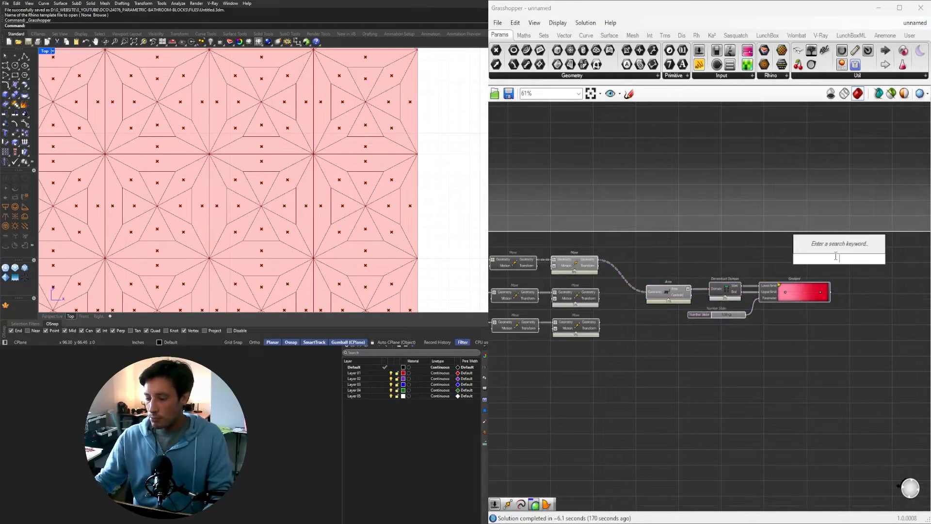
{"action": "type", "text": "CUST"}
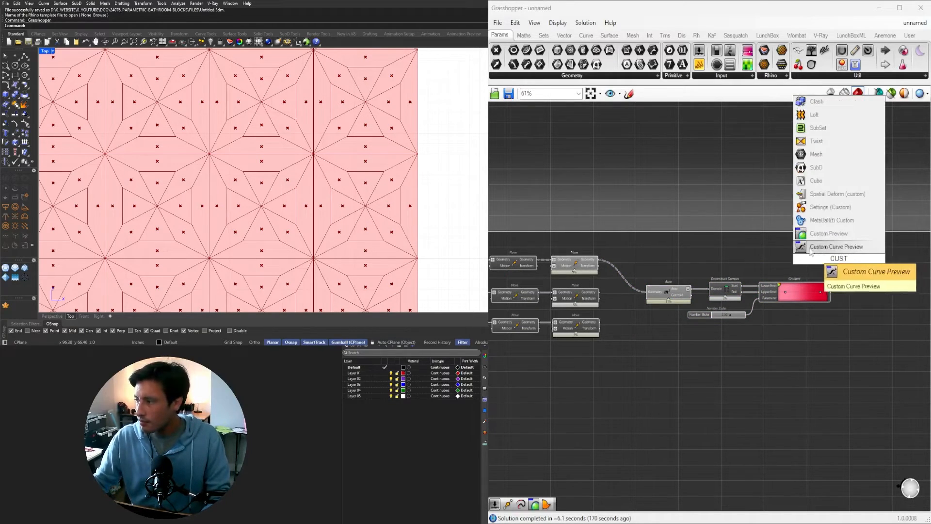
{"action": "left_click", "coordinate": [812, 235]}
{"action": "right_click_drag", "start_coordinate": [835, 268], "coordinate": [759, 264]}
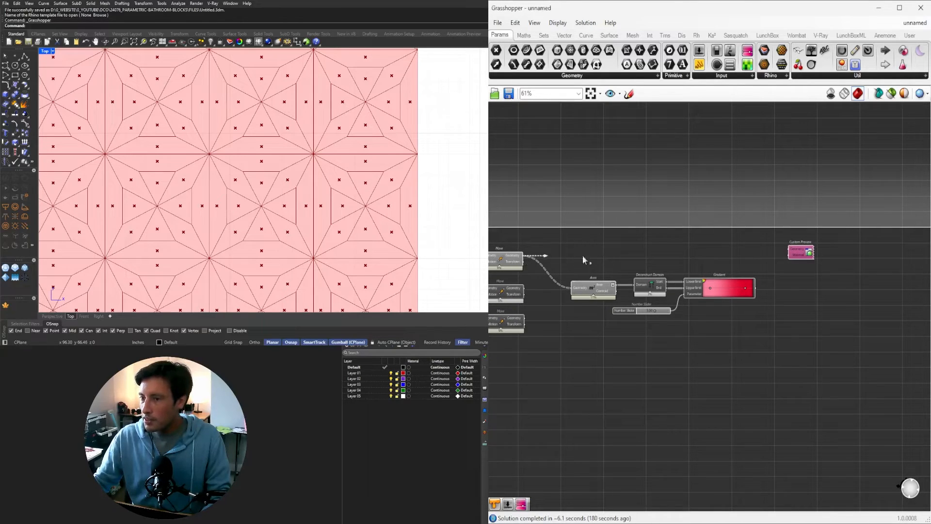
Step: Wire the split-surface chain's second Move Geometry output to Custom Preview's Geometry input and the Gradient output to its Material input
{"action": "left_click_drag", "start_coordinate": [585, 260], "coordinate": [799, 259]}
{"action": "left_click", "coordinate": [761, 298]}
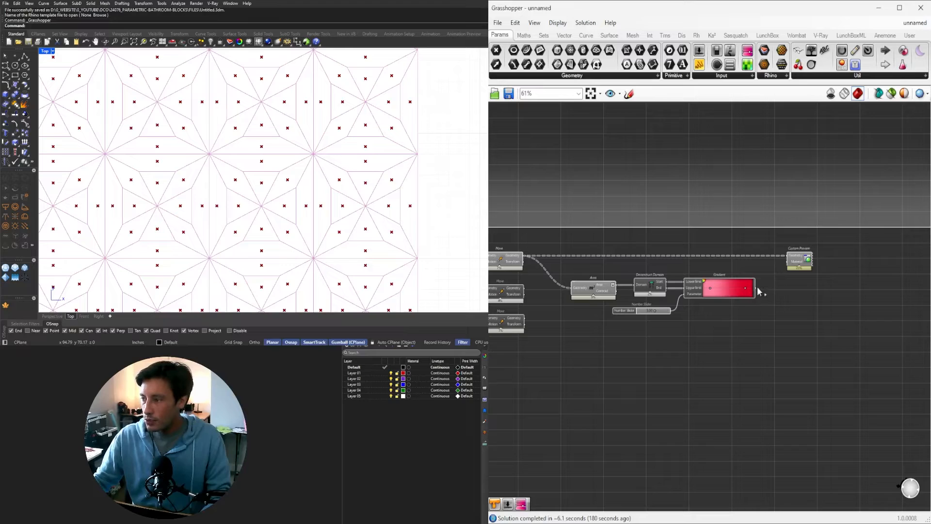
{"action": "left_click_drag", "start_coordinate": [781, 273], "coordinate": [787, 262]}
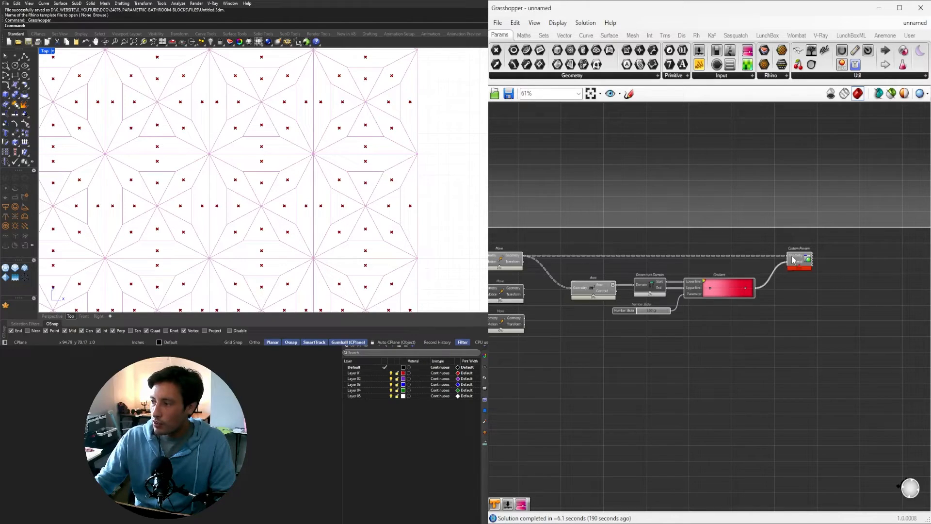
Step: Flatten Custom Preview's Geometry input and check the coloured tile pattern in the Top view
{"action": "right_click", "coordinate": [792, 257]}
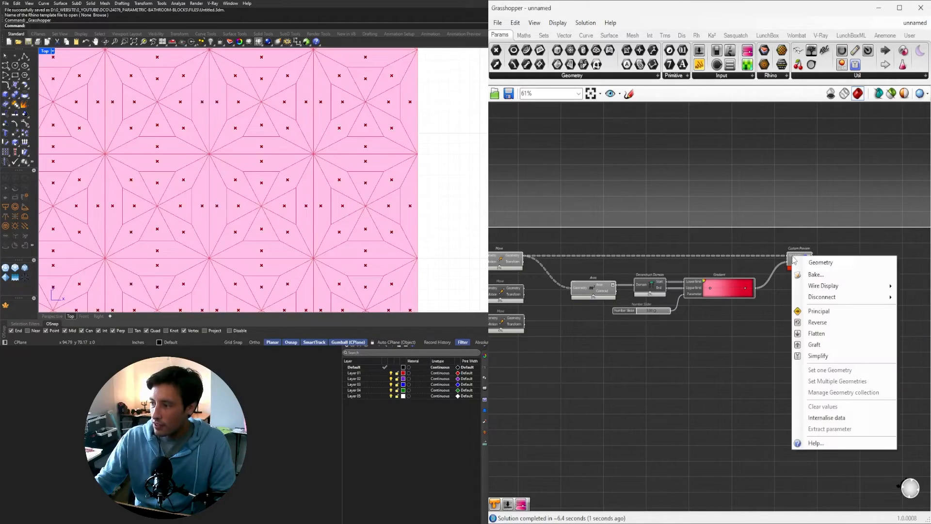
{"action": "left_click", "coordinate": [818, 334]}
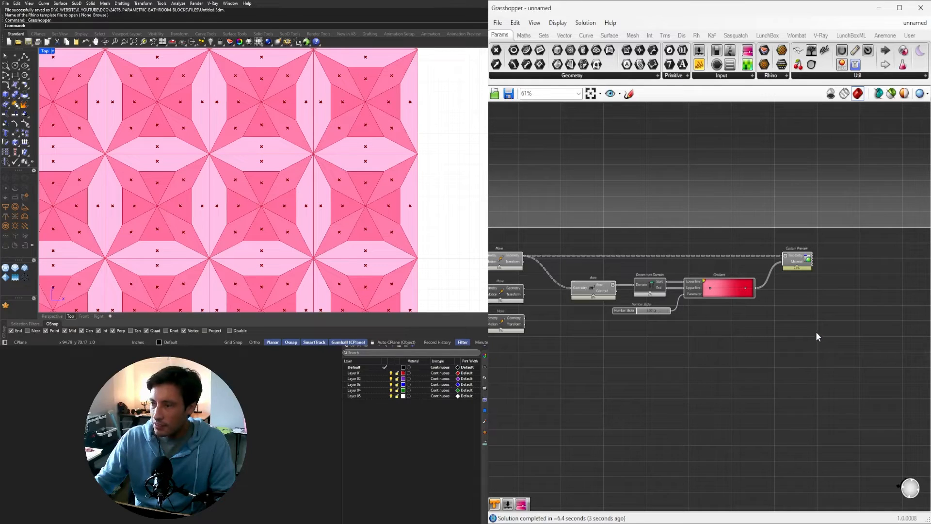
{"action": "left_click", "coordinate": [793, 257]}
{"action": "scroll", "coordinate": [793, 257], "scroll_direction": "up", "scroll_amount": 3}
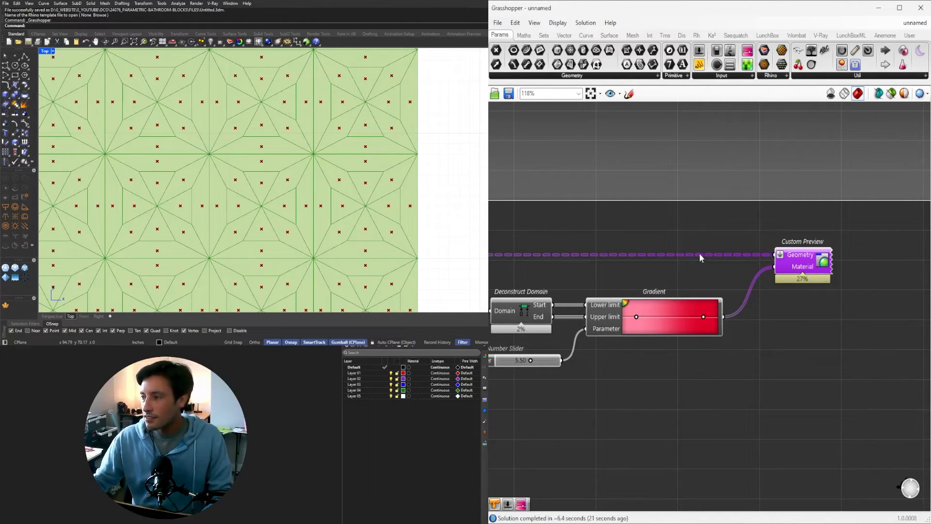
{"action": "left_click", "coordinate": [739, 338]}
{"action": "scroll", "coordinate": [351, 156], "scroll_direction": "down", "scroll_amount": 12}
{"action": "right_click_drag", "start_coordinate": [370, 184], "coordinate": [427, 129]}
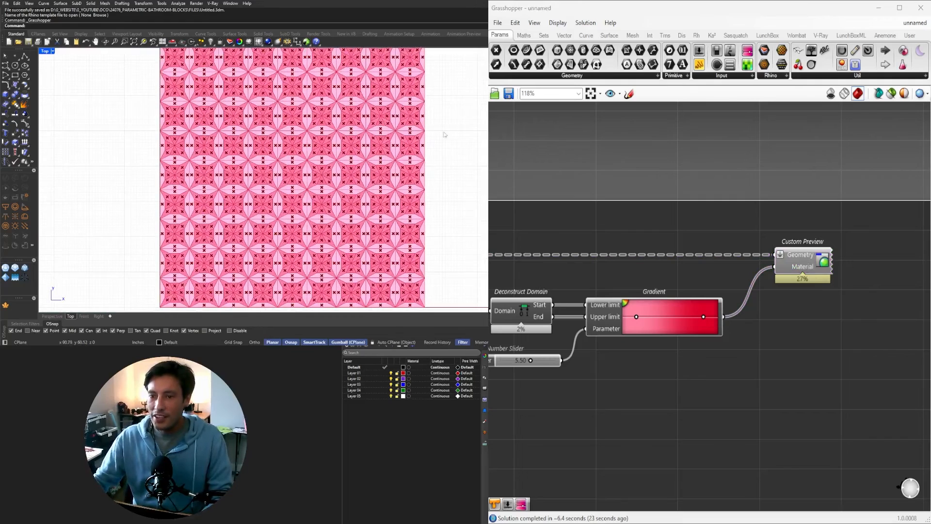
Step: Turn off the Area component's preview to hide the centroid points on the pattern
{"action": "right_click_drag", "start_coordinate": [721, 343], "coordinate": [775, 334]}
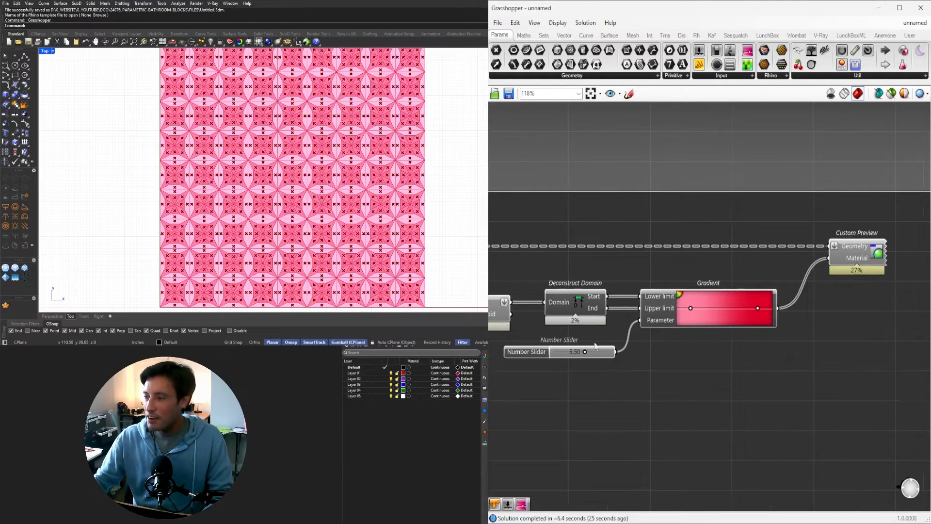
{"action": "right_click_drag", "start_coordinate": [540, 331], "coordinate": [750, 321]}
{"action": "scroll", "coordinate": [750, 321], "scroll_direction": "down", "scroll_amount": 2}
{"action": "left_click_drag", "start_coordinate": [692, 360], "coordinate": [673, 282]}
{"action": "middle_click", "coordinate": [687, 278]}
{"action": "left_click", "coordinate": [714, 249]}
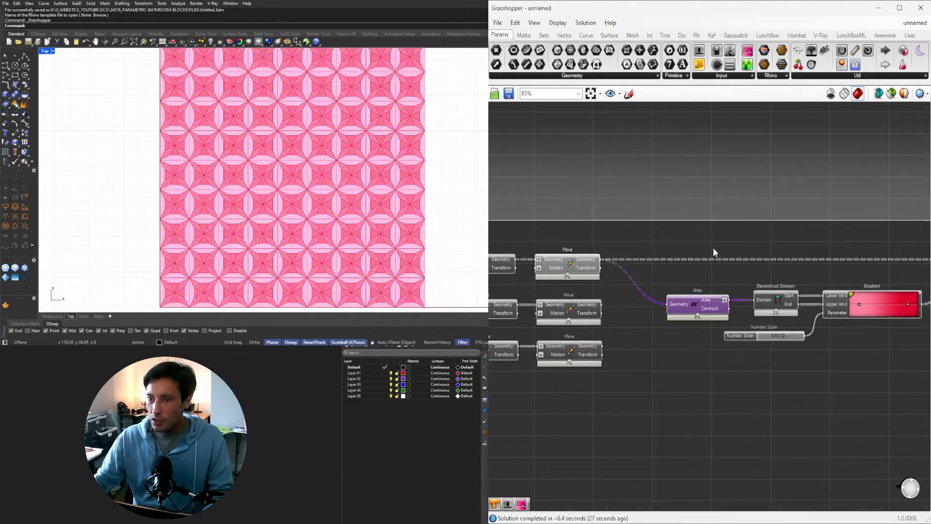
Step: Apply the green-to-yellow-green preset to the Gradient component
{"action": "right_click_drag", "start_coordinate": [830, 299], "coordinate": [728, 301]}
{"action": "scroll", "coordinate": [737, 303], "scroll_direction": "up", "scroll_amount": 4}
{"action": "right_click_drag", "start_coordinate": [801, 304], "coordinate": [712, 303]}
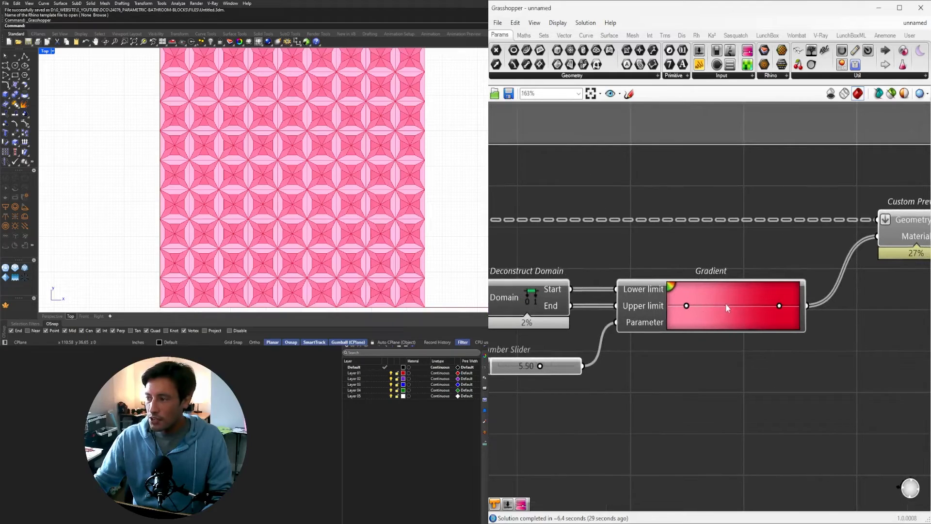
{"action": "left_click", "coordinate": [726, 293]}
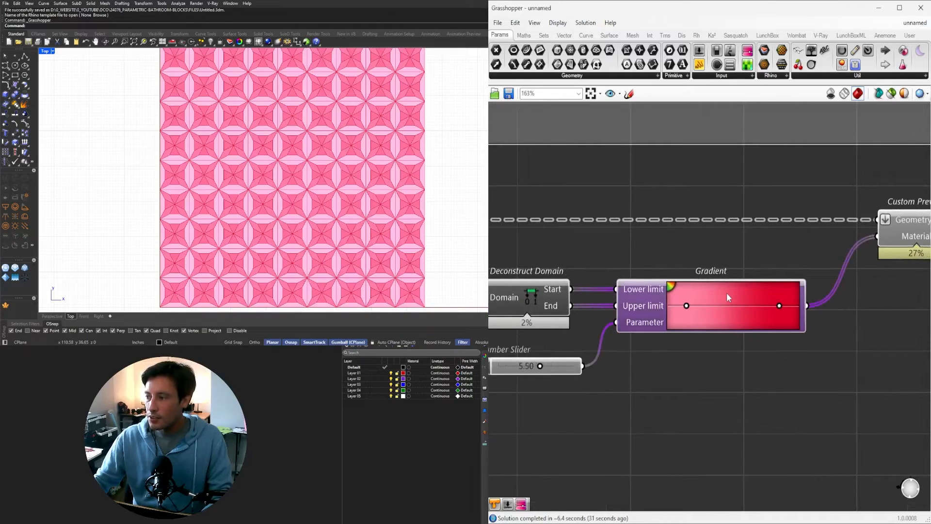
{"action": "right_click", "coordinate": [721, 299]}
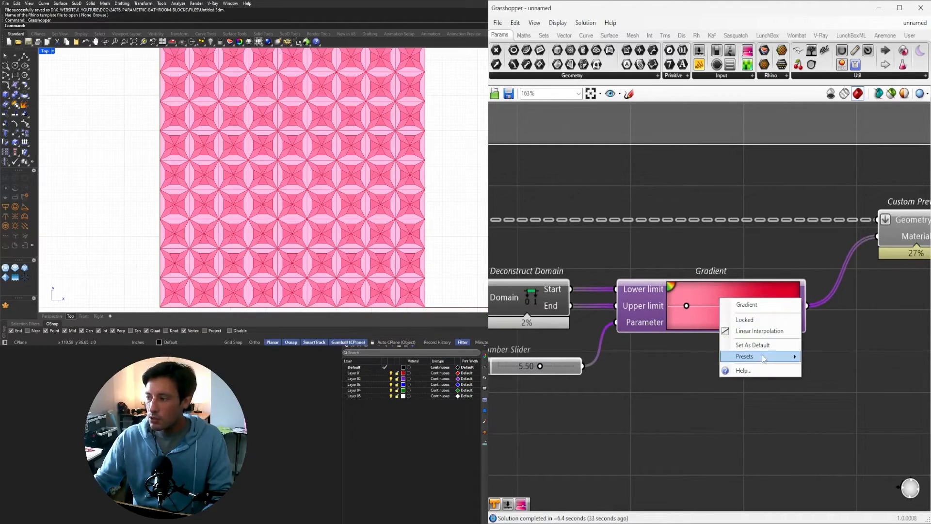
{"action": "mouse_move", "coordinate": [764, 357]}
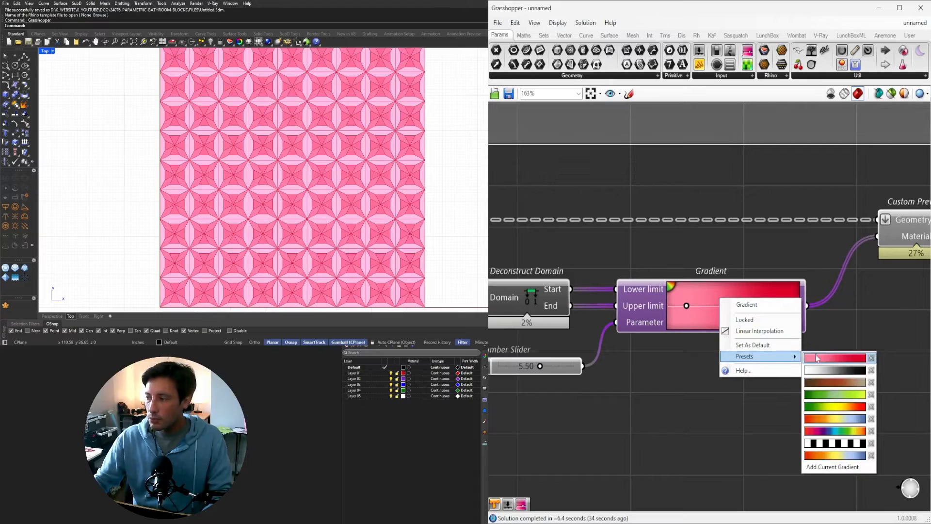
{"action": "left_click", "coordinate": [843, 395]}
Step: Set the number slider feeding the Gradient's Parameter input to 2.26
{"action": "right_click_drag", "start_coordinate": [524, 360], "coordinate": [645, 334]}
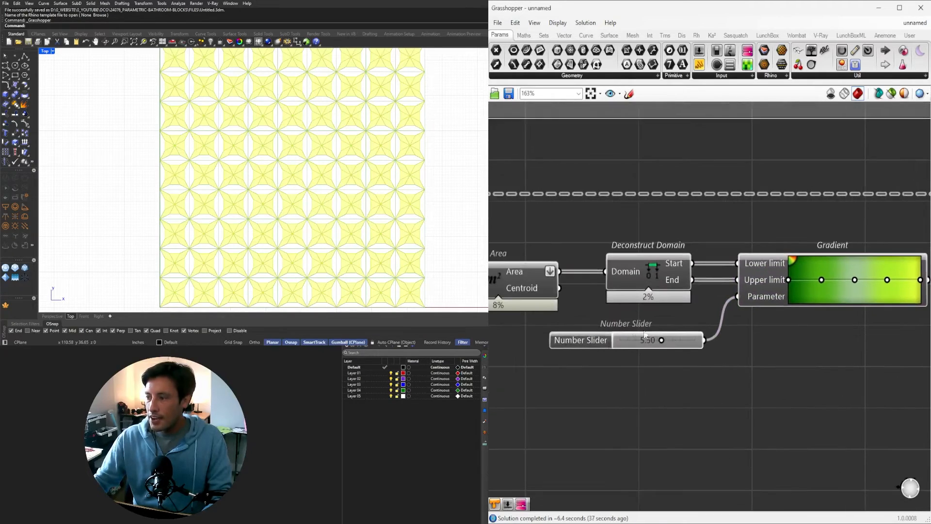
{"action": "scroll", "coordinate": [761, 327], "scroll_direction": "up", "scroll_amount": 2}
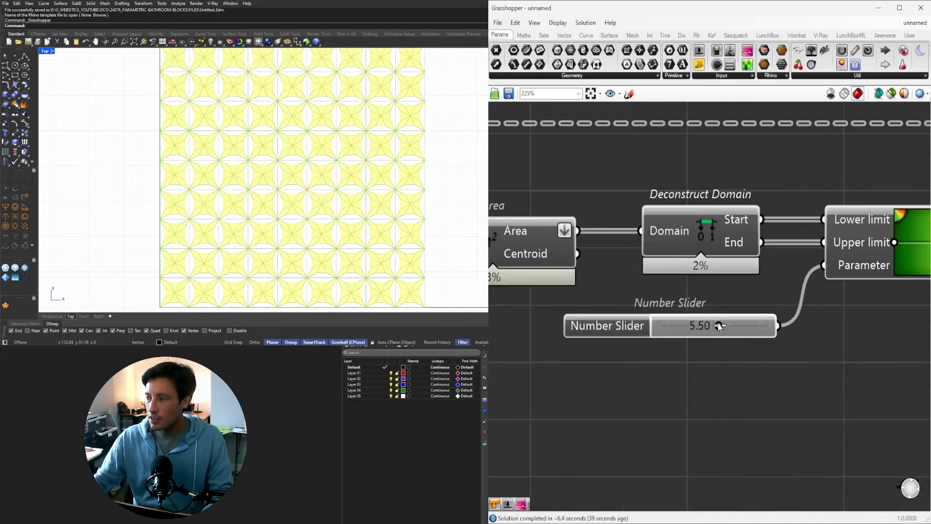
{"action": "left_click_drag", "start_coordinate": [708, 328], "coordinate": [657, 328]}
{"action": "scroll", "coordinate": [685, 326], "scroll_direction": "down", "scroll_amount": 2}
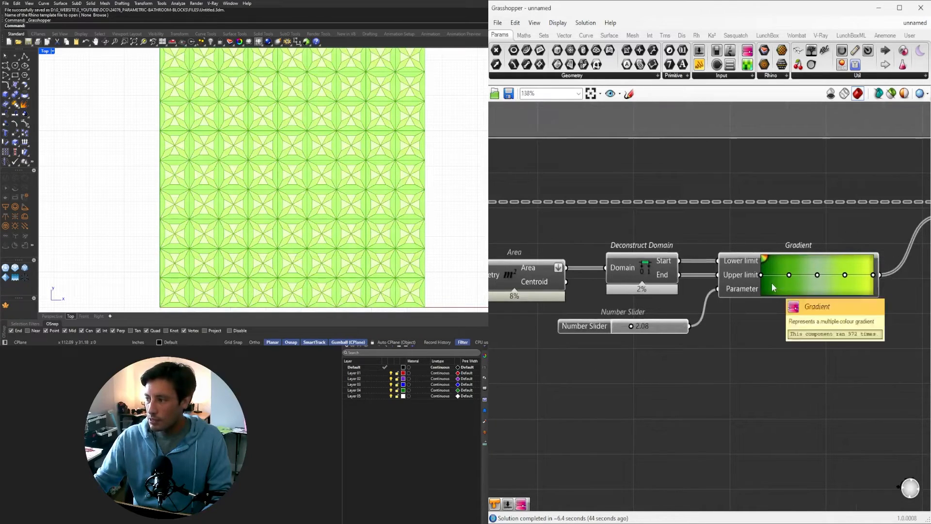
{"action": "scroll", "coordinate": [609, 321], "scroll_direction": "up", "scroll_amount": 2}
{"action": "mouse_move", "coordinate": [625, 326]}
{"action": "left_mouse_down"}
{"action": "mouse_move", "coordinate": [594, 326]}
{"action": "mouse_move", "coordinate": [642, 326]}
{"action": "mouse_move", "coordinate": [629, 325]}
{"action": "left_mouse_up"}
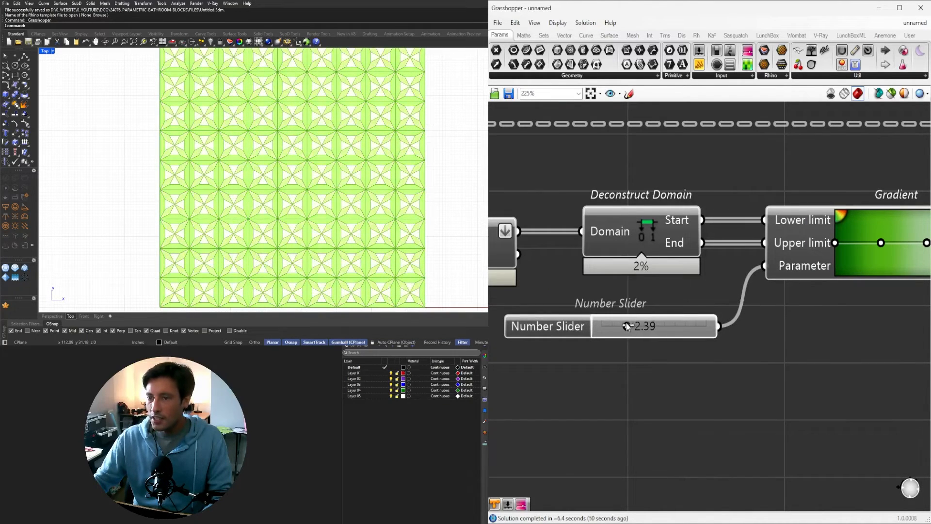
{"action": "scroll", "coordinate": [407, 140], "scroll_direction": "up", "scroll_amount": 5}
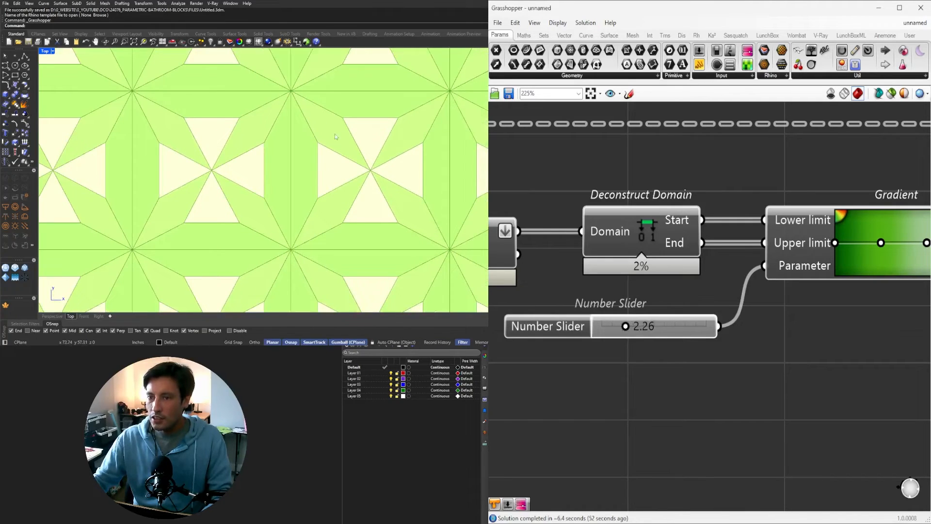
Step: Set the number slider that drives the Offset Curve distance through Negative to 1.975
{"action": "scroll", "coordinate": [840, 270], "scroll_direction": "down", "scroll_amount": 7}
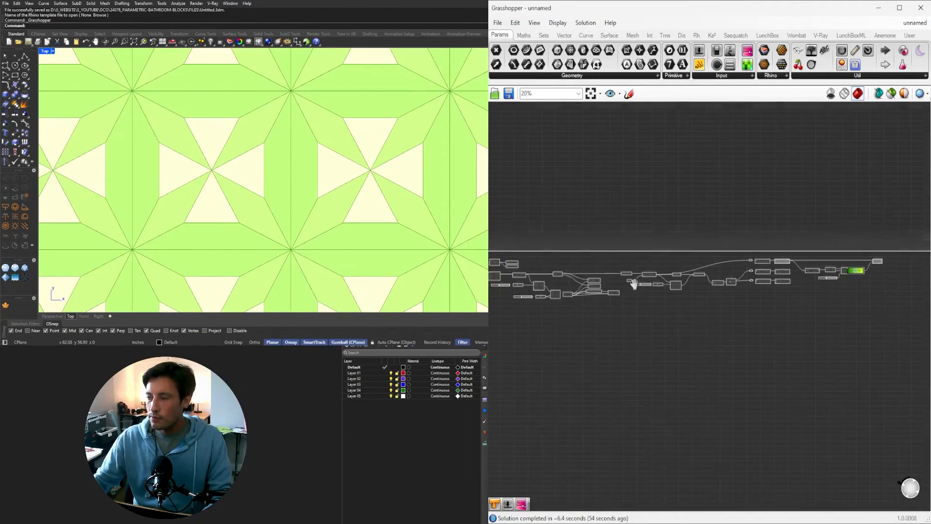
{"action": "scroll", "coordinate": [734, 263], "scroll_direction": "up", "scroll_amount": 8}
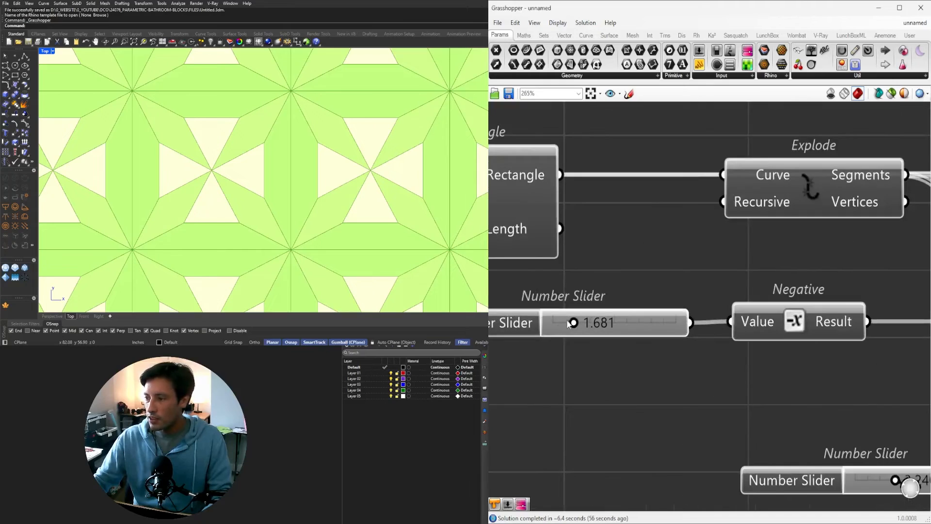
{"action": "mouse_move", "coordinate": [574, 323]}
{"action": "left_mouse_down"}
{"action": "mouse_move", "coordinate": [587, 323]}
{"action": "mouse_move", "coordinate": [559, 325]}
{"action": "mouse_move", "coordinate": [581, 325]}
{"action": "left_mouse_up"}
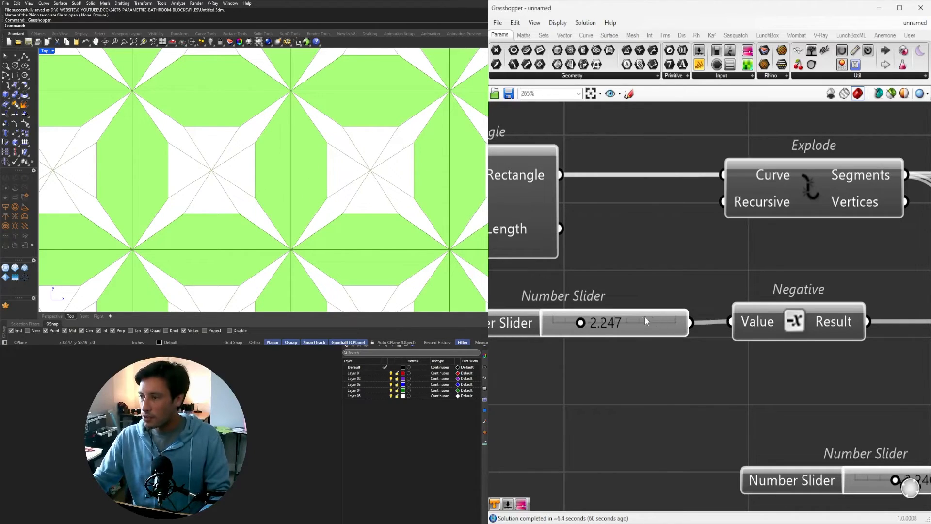
{"action": "scroll", "coordinate": [592, 324], "scroll_direction": "up", "scroll_amount": 2}
{"action": "mouse_move", "coordinate": [592, 324]}
{"action": "left_mouse_down"}
{"action": "mouse_move", "coordinate": [613, 324]}
{"action": "mouse_move", "coordinate": [576, 325]}
{"action": "mouse_move", "coordinate": [587, 324]}
{"action": "left_mouse_up"}
{"action": "scroll", "coordinate": [252, 190], "scroll_direction": "down", "scroll_amount": 10}
{"action": "right_click_drag", "start_coordinate": [252, 190], "coordinate": [286, 140]}
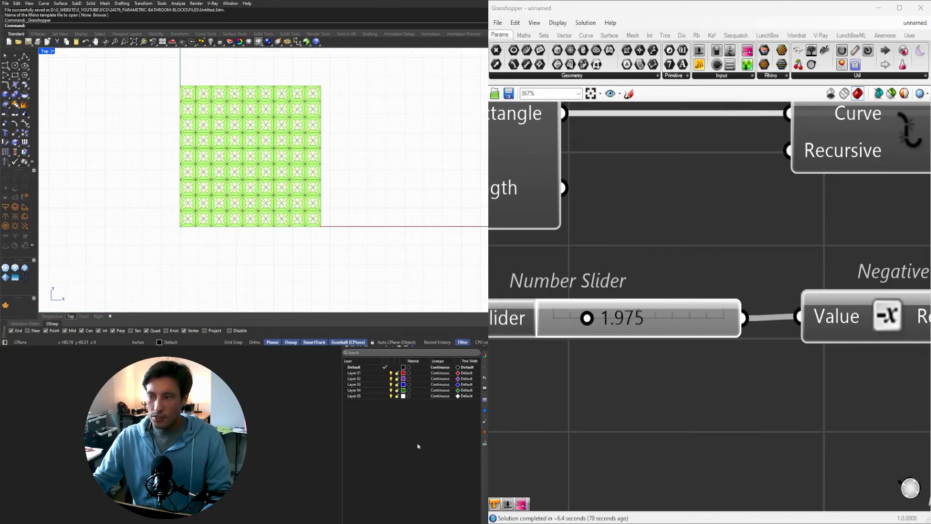
Step: Apply the multicolour rainbow preset to the Gradient component
{"action": "scroll", "coordinate": [804, 303], "scroll_direction": "down", "scroll_amount": 6}
{"action": "right_click_drag", "start_coordinate": [917, 343], "coordinate": [621, 324]}
{"action": "right_click_drag", "start_coordinate": [917, 310], "coordinate": [598, 338]}
{"action": "right_click_drag", "start_coordinate": [911, 335], "coordinate": [615, 335]}
{"action": "right_click_drag", "start_coordinate": [915, 327], "coordinate": [648, 329]}
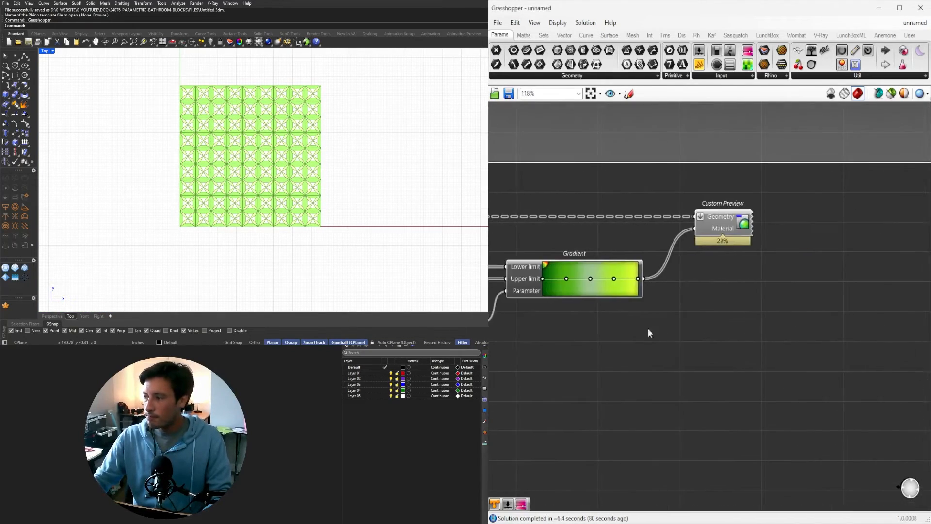
{"action": "right_click", "coordinate": [595, 287]}
{"action": "mouse_move", "coordinate": [631, 342]}
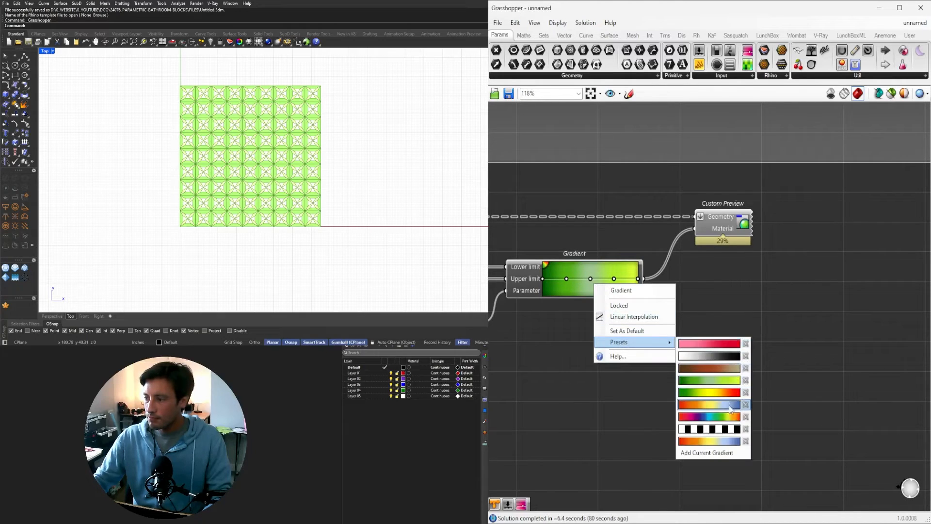
{"action": "left_click", "coordinate": [730, 418]}
Step: Set the number slider feeding the Gradient's Parameter input to 5.82
{"action": "right_click_drag", "start_coordinate": [637, 372], "coordinate": [926, 383]}
{"action": "scroll", "coordinate": [709, 339], "scroll_direction": "up", "scroll_amount": 5}
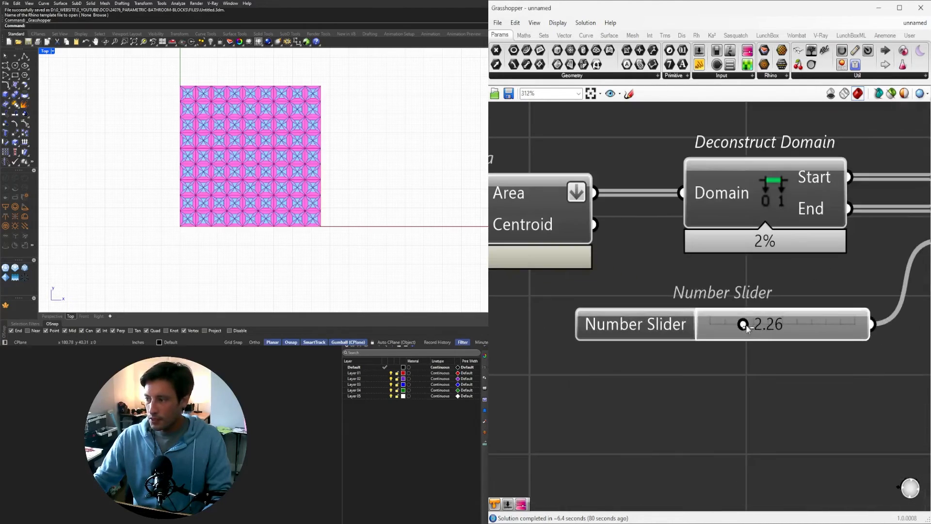
{"action": "left_click_drag", "start_coordinate": [741, 324], "coordinate": [798, 322]}
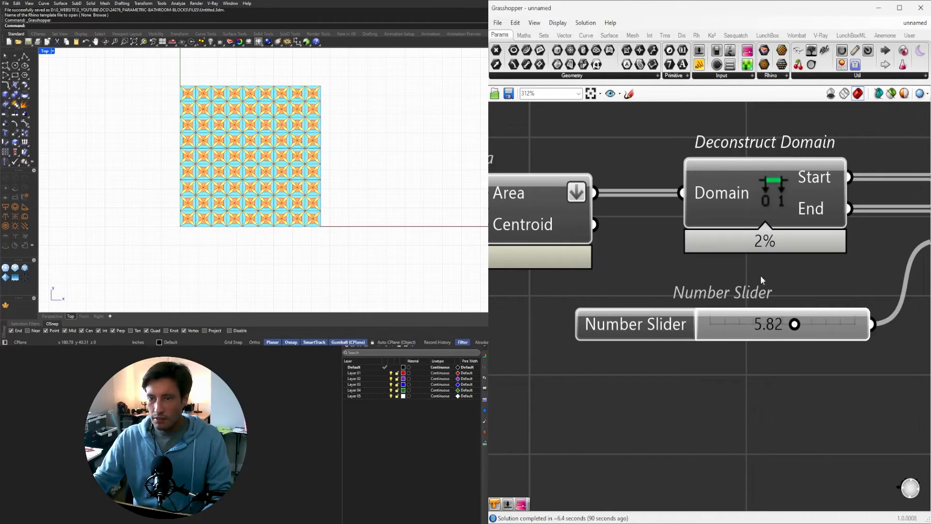
Step: Set the number slider that drives Extend Curve's Start and End through Negative to 3.564
{"action": "scroll", "coordinate": [760, 281], "scroll_direction": "down", "scroll_amount": 7}
{"action": "right_click_drag", "start_coordinate": [693, 306], "coordinate": [897, 291]}
{"action": "right_click_drag", "start_coordinate": [674, 286], "coordinate": [868, 264]}
{"action": "right_click_drag", "start_coordinate": [675, 266], "coordinate": [873, 257]}
{"action": "right_click_drag", "start_coordinate": [657, 331], "coordinate": [868, 321]}
{"action": "right_click_drag", "start_coordinate": [654, 321], "coordinate": [867, 309]}
{"action": "scroll", "coordinate": [694, 329], "scroll_direction": "up", "scroll_amount": 4}
{"action": "right_click_drag", "start_coordinate": [592, 233], "coordinate": [519, 280]}
{"action": "scroll", "coordinate": [615, 365], "scroll_direction": "up", "scroll_amount": 3}
{"action": "mouse_move", "coordinate": [633, 349]}
{"action": "left_mouse_down"}
{"action": "mouse_move", "coordinate": [624, 348]}
{"action": "mouse_move", "coordinate": [647, 354]}
{"action": "mouse_move", "coordinate": [628, 349]}
{"action": "mouse_move", "coordinate": [640, 350]}
{"action": "left_mouse_up"}
{"action": "scroll", "coordinate": [261, 164], "scroll_direction": "up", "scroll_amount": 10}
{"action": "scroll", "coordinate": [670, 275], "scroll_direction": "down", "scroll_amount": 4}
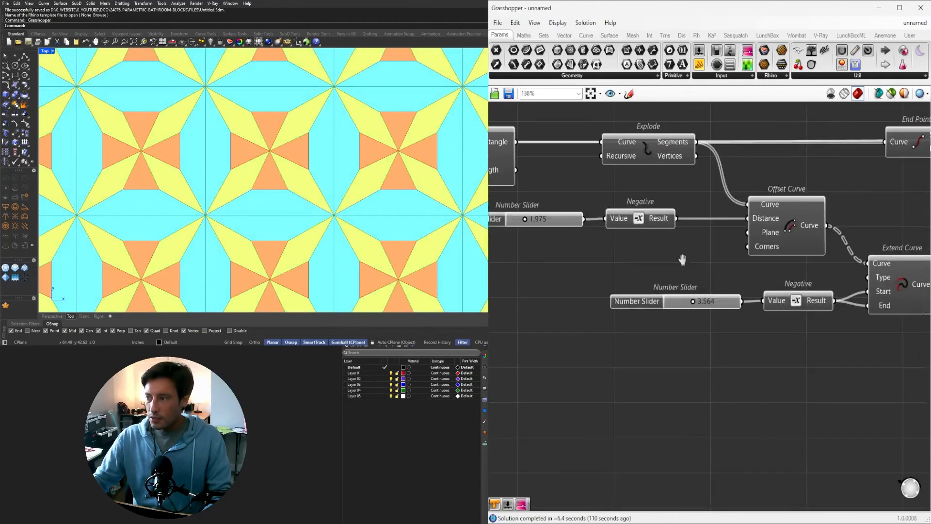
Step: Set the Offset Curve distance slider to 1.751 and check the updated pattern in the Top view
{"action": "scroll", "coordinate": [651, 338], "scroll_direction": "up", "scroll_amount": 3}
{"action": "left_click_drag", "start_coordinate": [610, 321], "coordinate": [604, 321]}
{"action": "scroll", "coordinate": [768, 310], "scroll_direction": "down", "scroll_amount": 4}
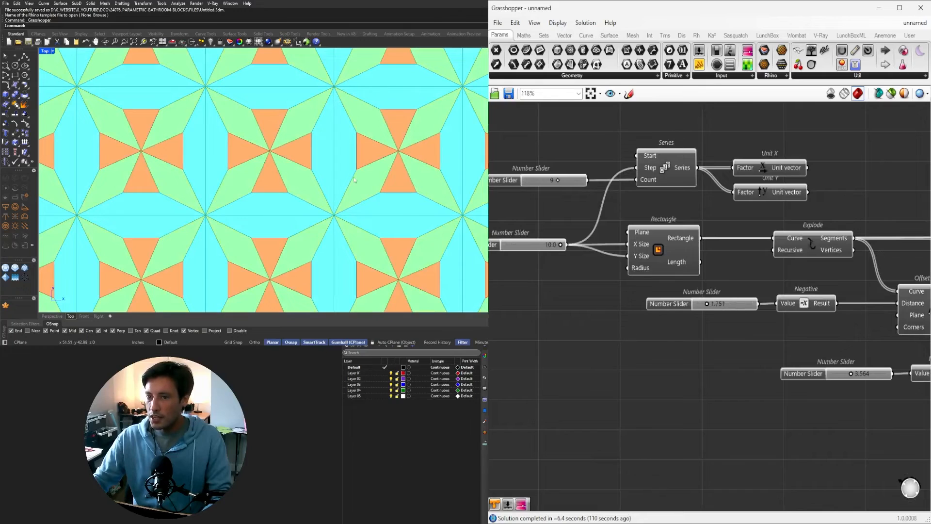
{"action": "scroll", "coordinate": [354, 180], "scroll_direction": "down", "scroll_amount": 5}
{"action": "scroll", "coordinate": [354, 180], "scroll_direction": "up", "scroll_amount": 2}
{"action": "scroll", "coordinate": [761, 369], "scroll_direction": "down", "scroll_amount": 3}
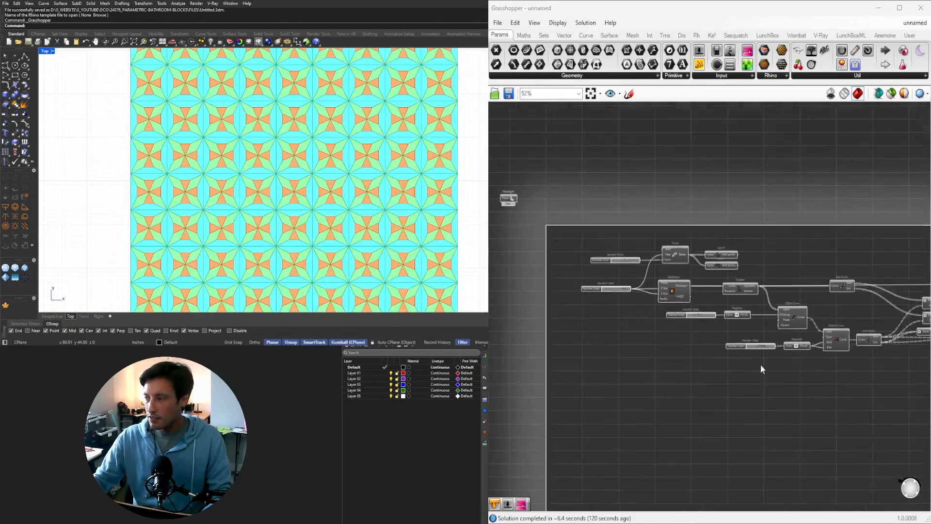
Step: Shift the Area, Deconstruct Domain, slider, Gradient and Custom Preview group away from the Moves and insert a Relay on the first Move's Geometry wire
{"action": "scroll", "coordinate": [760, 364], "scroll_direction": "down", "scroll_amount": 1}
{"action": "right_click_drag", "start_coordinate": [760, 365], "coordinate": [509, 311]}
{"action": "scroll", "coordinate": [656, 268], "scroll_direction": "up", "scroll_amount": 4}
{"action": "right_click_drag", "start_coordinate": [856, 307], "coordinate": [845, 281]}
{"action": "scroll", "coordinate": [845, 281], "scroll_direction": "down", "scroll_amount": 1}
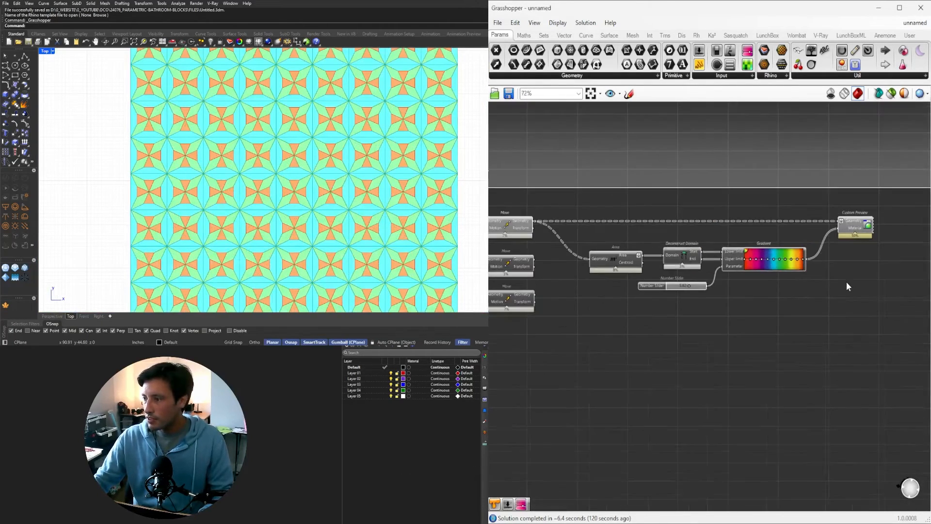
{"action": "left_click_drag", "start_coordinate": [890, 308], "coordinate": [694, 291]}
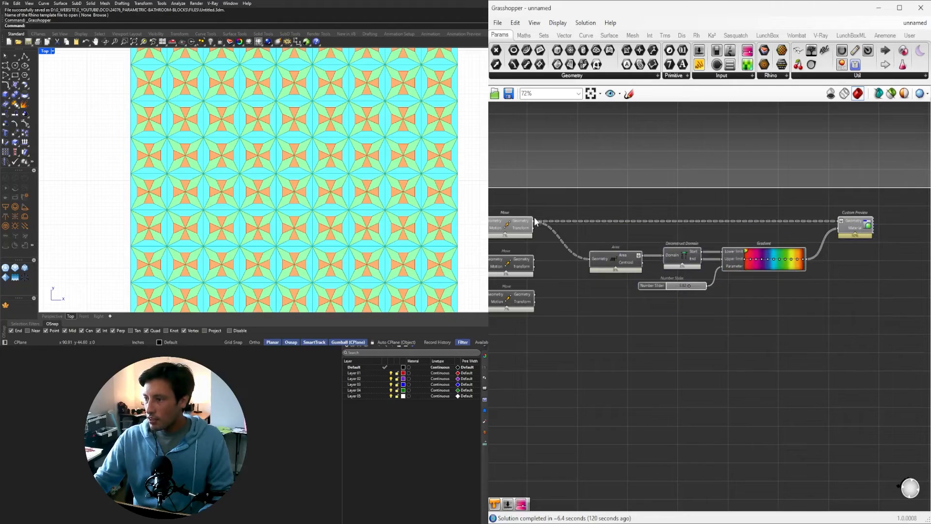
{"action": "left_click_drag", "start_coordinate": [903, 333], "coordinate": [543, 196]}
{"action": "left_click_drag", "start_coordinate": [620, 263], "coordinate": [714, 263]}
{"action": "left_click", "coordinate": [708, 315]}
{"action": "right_click_drag", "start_coordinate": [773, 310], "coordinate": [761, 295]}
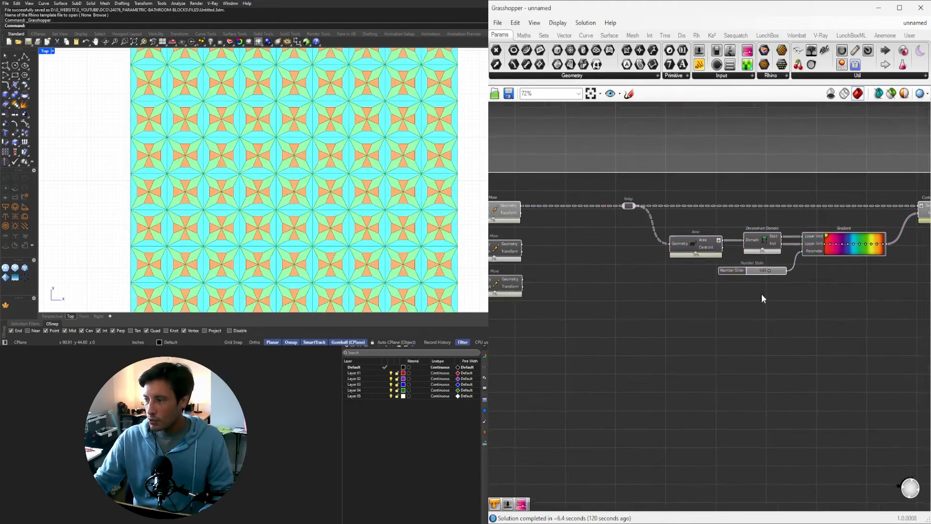
Step: Duplicate the Relay, Area, Deconstruct Domain, slider, Gradient and Custom Preview group below the original and feed the copy from the second Move's Geometry
{"action": "scroll", "coordinate": [760, 293], "scroll_direction": "down", "scroll_amount": 3}
{"action": "scroll", "coordinate": [596, 248], "scroll_direction": "up", "scroll_amount": 2}
{"action": "scroll", "coordinate": [623, 238], "scroll_direction": "down", "scroll_amount": 2}
{"action": "right_click_drag", "start_coordinate": [817, 276], "coordinate": [736, 286]}
{"action": "left_click_drag", "start_coordinate": [864, 370], "coordinate": [592, 211]}
{"action": "left_click_drag", "start_coordinate": [640, 266], "coordinate": [642, 325]}
{"action": "left_click", "coordinate": [563, 286]}
{"action": "scroll", "coordinate": [551, 289], "scroll_direction": "up", "scroll_amount": 2}
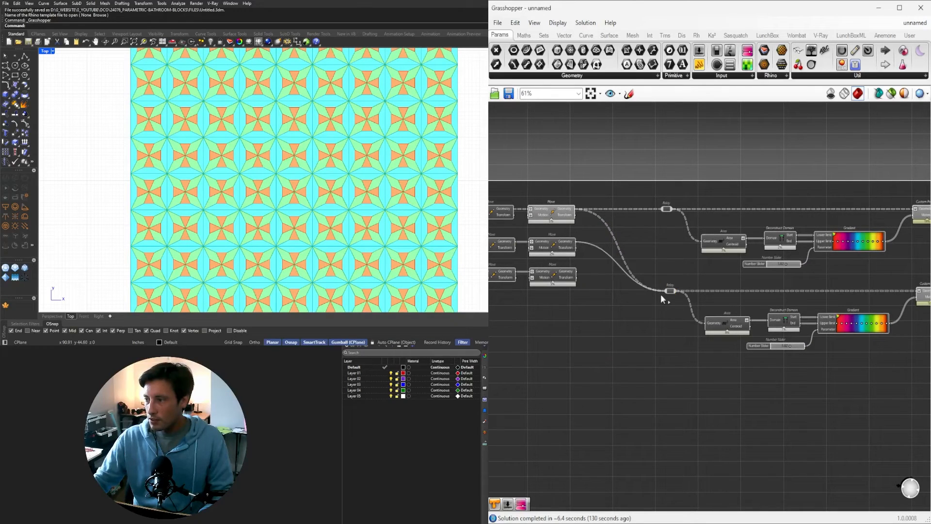
{"action": "left_click_drag", "start_coordinate": [660, 294], "coordinate": [666, 280]}
Step: Disable the preview of the first Move and its colouring group
{"action": "scroll", "coordinate": [691, 263], "scroll_direction": "down", "scroll_amount": 2}
{"action": "left_click_drag", "start_coordinate": [861, 263], "coordinate": [630, 197]}
{"action": "left_click_drag", "start_coordinate": [587, 219], "coordinate": [571, 235], "text": "shift"}
{"action": "middle_click", "coordinate": [613, 193]}
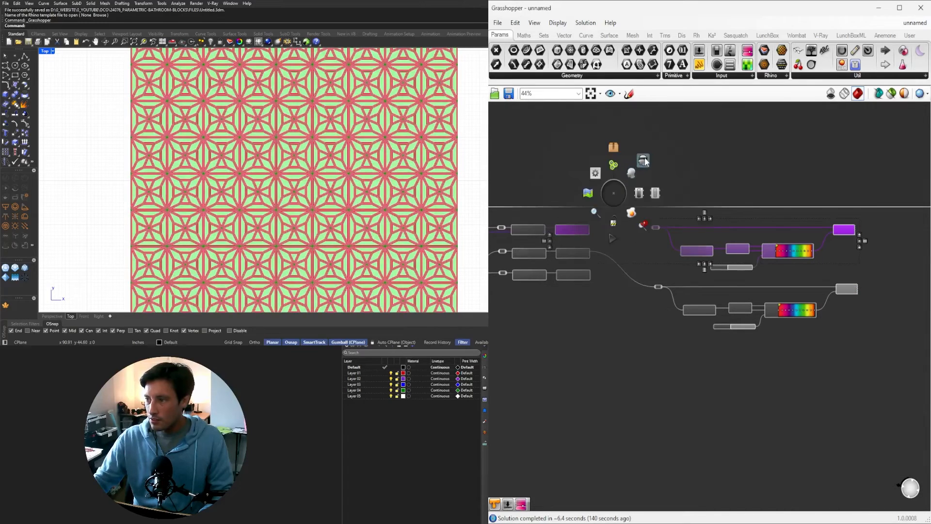
{"action": "left_click", "coordinate": [640, 162]}
{"action": "left_click", "coordinate": [747, 225]}
Step: Set the number slider feeding the second Move's Gradient Parameter to 22.28 and check the strip colour in the Top view
{"action": "scroll", "coordinate": [767, 303], "scroll_direction": "up", "scroll_amount": 6}
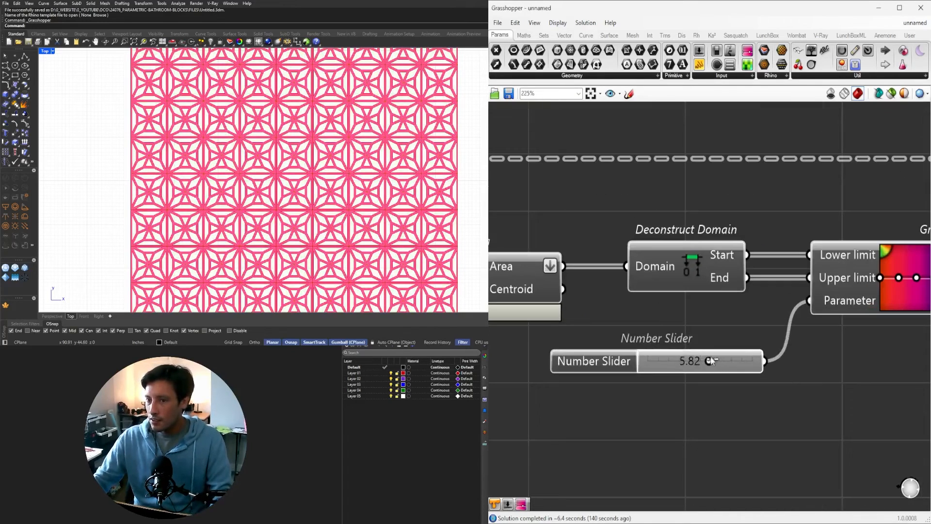
{"action": "left_click_drag", "start_coordinate": [707, 362], "coordinate": [640, 360]}
{"action": "scroll", "coordinate": [781, 357], "scroll_direction": "down", "scroll_amount": 5}
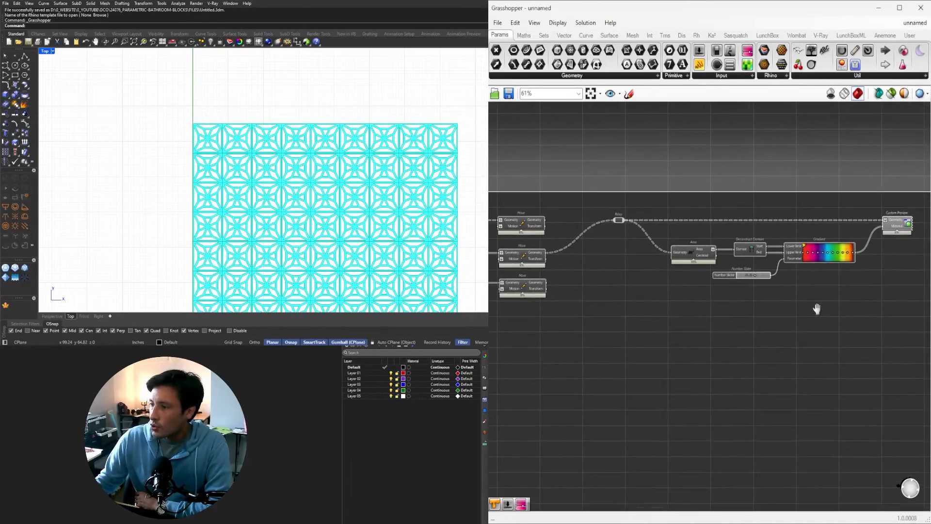
{"action": "right_click_drag", "start_coordinate": [732, 277], "coordinate": [662, 249]}
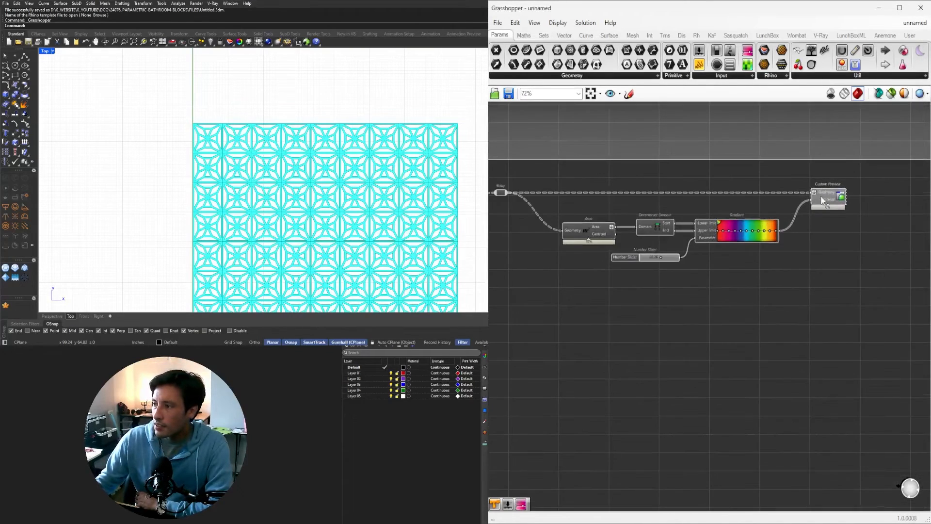
{"action": "scroll", "coordinate": [684, 242], "scroll_direction": "up", "scroll_amount": 5}
{"action": "mouse_move", "coordinate": [696, 268]}
{"action": "left_mouse_down"}
{"action": "mouse_move", "coordinate": [646, 269]}
{"action": "mouse_move", "coordinate": [685, 269]}
{"action": "left_mouse_up"}
{"action": "scroll", "coordinate": [374, 130], "scroll_direction": "up", "scroll_amount": 2}
{"action": "scroll", "coordinate": [374, 130], "scroll_direction": "up", "scroll_amount": 3}
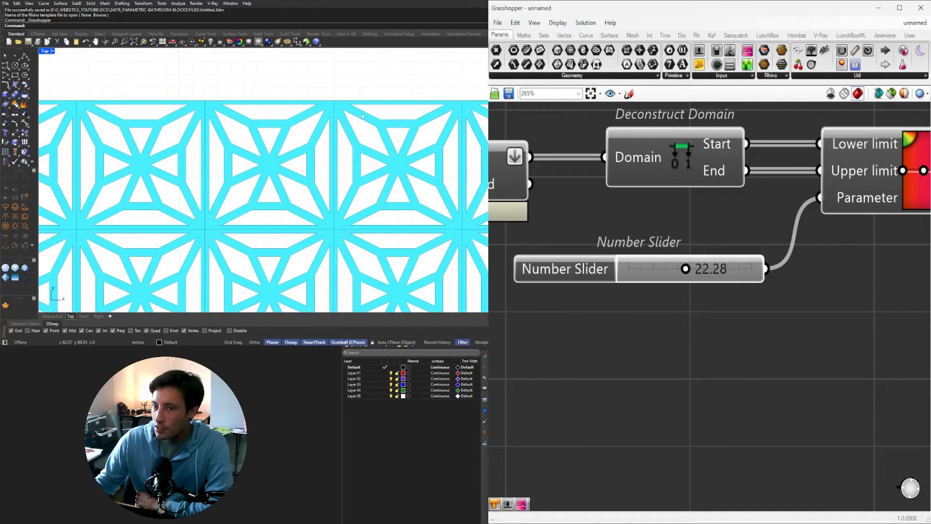
{"action": "scroll", "coordinate": [429, 121], "scroll_direction": "down", "scroll_amount": 2}
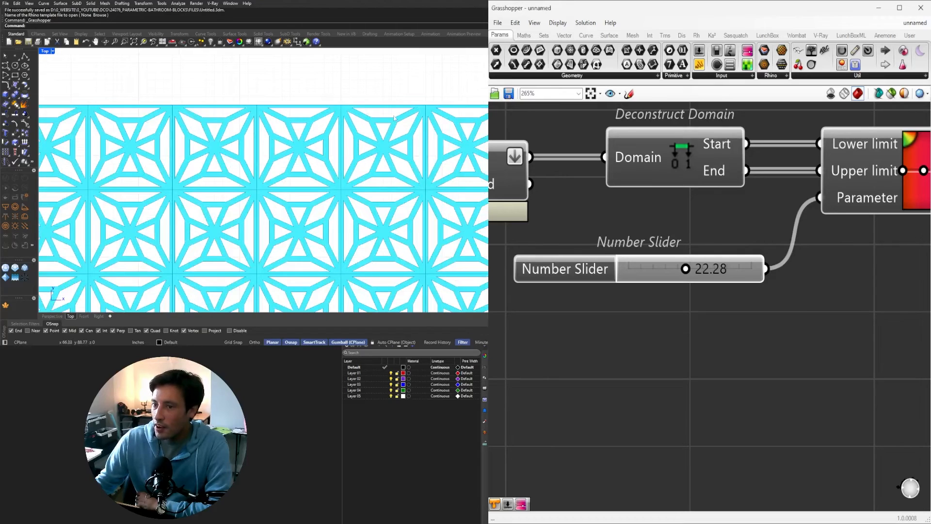
Step: Duplicate the second Move's colouring group with its Relay below and feed the copy from the third Move's Geometry
{"action": "scroll", "coordinate": [721, 237], "scroll_direction": "down", "scroll_amount": 6}
{"action": "right_click_drag", "start_coordinate": [677, 255], "coordinate": [770, 233]}
{"action": "scroll", "coordinate": [772, 240], "scroll_direction": "down", "scroll_amount": 3}
{"action": "right_click_drag", "start_coordinate": [859, 295], "coordinate": [787, 280]}
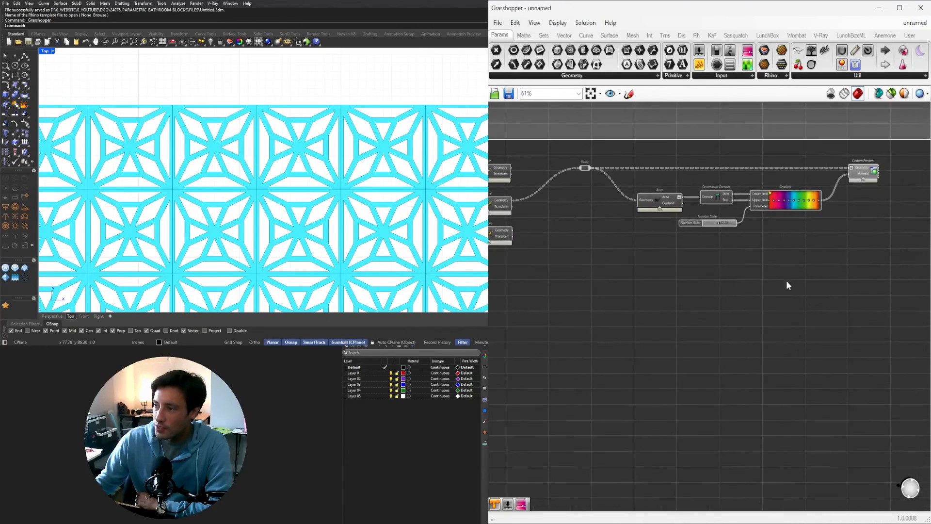
{"action": "scroll", "coordinate": [832, 286], "scroll_direction": "down", "scroll_amount": 2}
{"action": "left_click_drag", "start_coordinate": [905, 307], "coordinate": [648, 204]}
{"action": "left_click_drag", "start_coordinate": [698, 221], "coordinate": [712, 270]}
{"action": "scroll", "coordinate": [615, 260], "scroll_direction": "up", "scroll_amount": 4}
{"action": "left_click", "coordinate": [615, 261]}
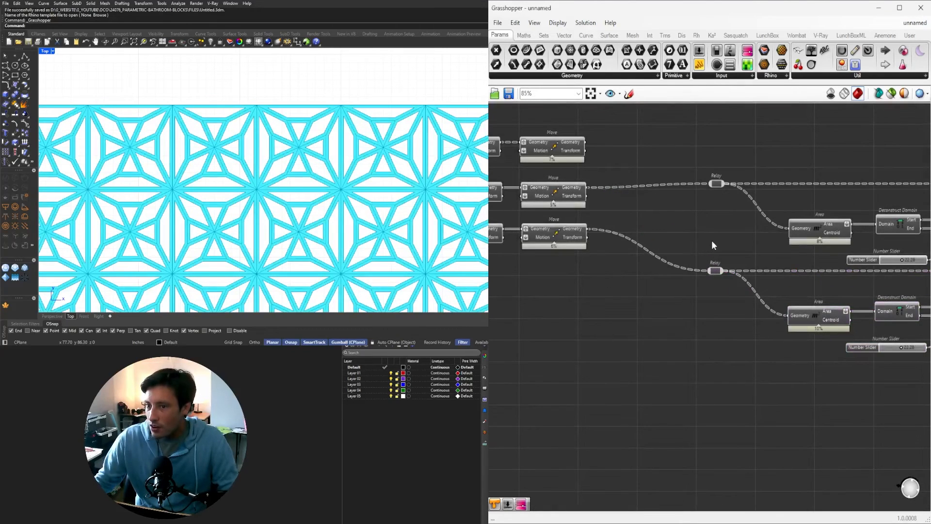
Step: Set the number slider feeding the third Move's Gradient Parameter to 20.43 and check the pattern in the Top view
{"action": "scroll", "coordinate": [712, 240], "scroll_direction": "down", "scroll_amount": 2}
{"action": "right_click_drag", "start_coordinate": [884, 243], "coordinate": [781, 246]}
{"action": "left_click_drag", "start_coordinate": [895, 250], "coordinate": [598, 163]}
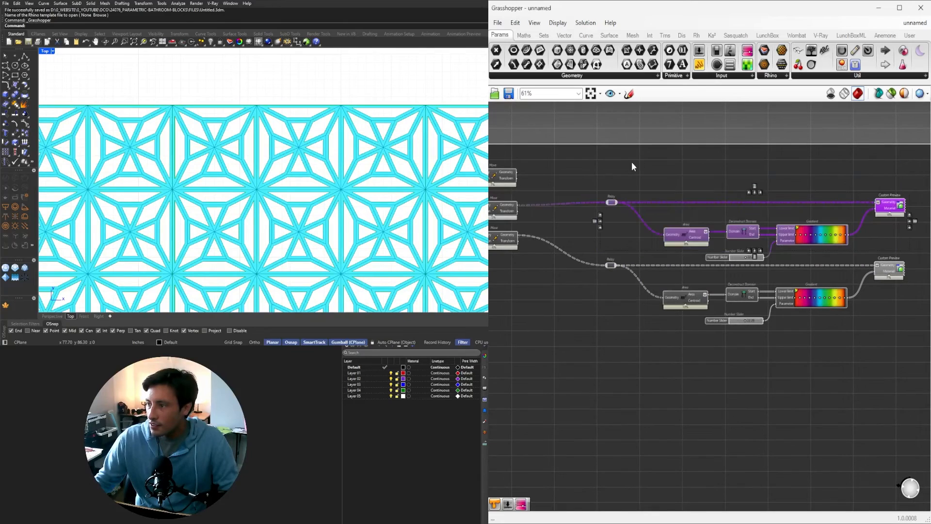
{"action": "left_click", "coordinate": [698, 165]}
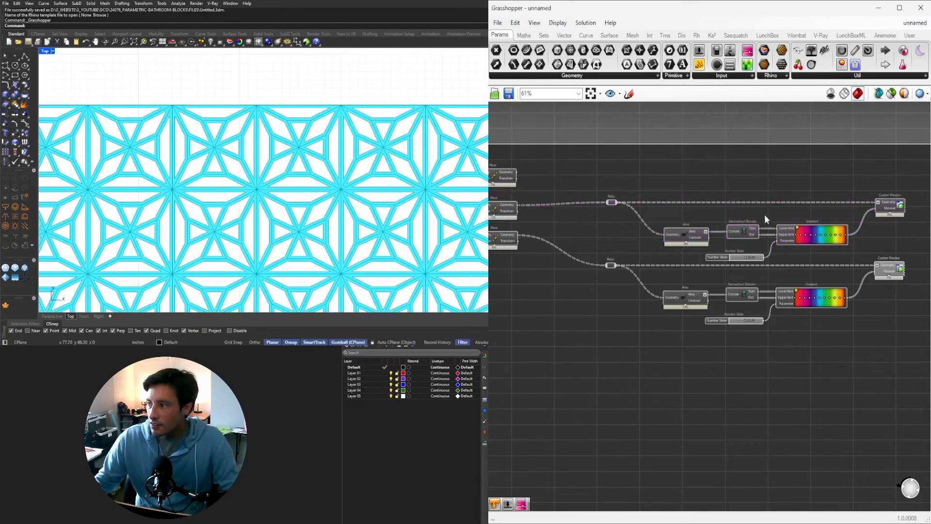
{"action": "scroll", "coordinate": [761, 353], "scroll_direction": "up", "scroll_amount": 5}
{"action": "scroll", "coordinate": [330, 140], "scroll_direction": "up", "scroll_amount": 3}
{"action": "scroll", "coordinate": [331, 140], "scroll_direction": "up", "scroll_amount": 3}
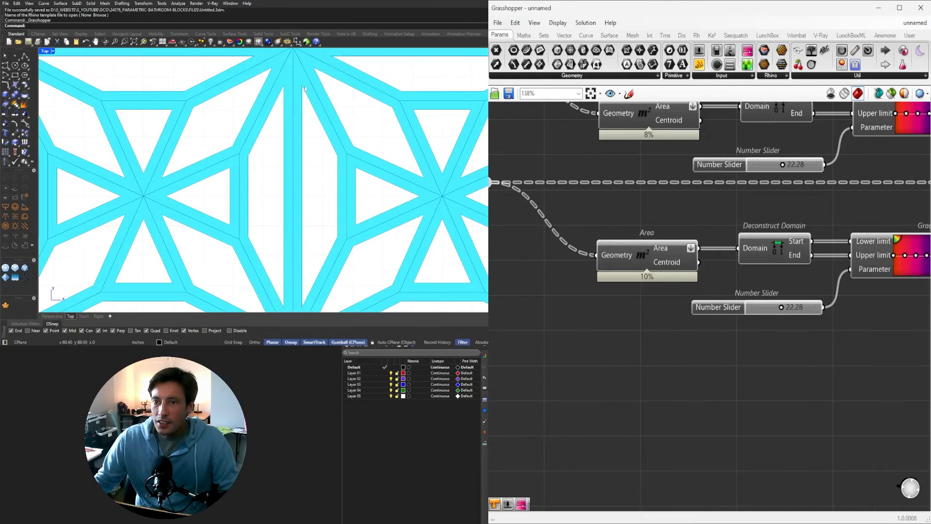
{"action": "scroll", "coordinate": [781, 302], "scroll_direction": "up", "scroll_amount": 4}
{"action": "mouse_move", "coordinate": [780, 316]}
{"action": "left_mouse_down"}
{"action": "mouse_move", "coordinate": [796, 316]}
{"action": "mouse_move", "coordinate": [762, 316]}
{"action": "mouse_move", "coordinate": [780, 318]}
{"action": "left_mouse_up"}
{"action": "scroll", "coordinate": [313, 143], "scroll_direction": "down", "scroll_amount": 8}
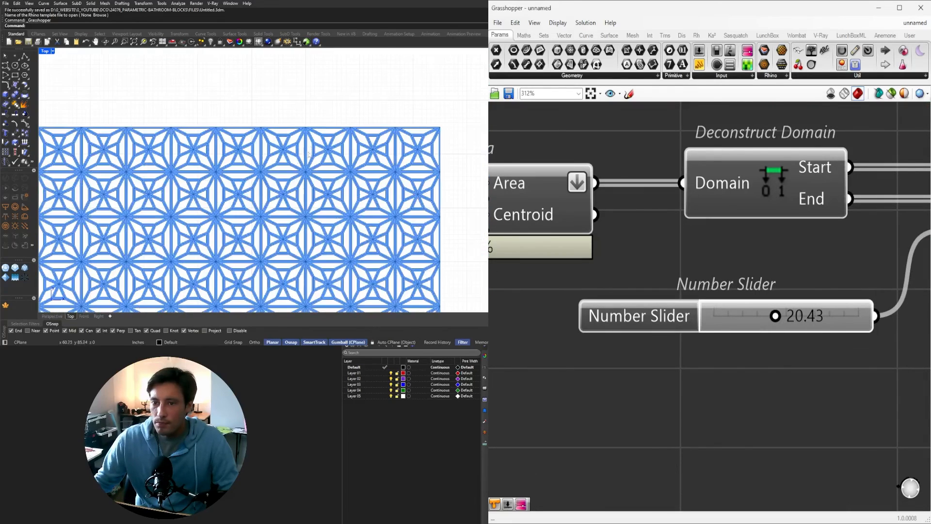
{"action": "scroll", "coordinate": [278, 166], "scroll_direction": "up", "scroll_amount": 6}
Step: Examine the second and third Moves' colouring groups with their Custom Previews and the whole pattern in the Top view
{"action": "scroll", "coordinate": [785, 271], "scroll_direction": "down", "scroll_amount": 4}
{"action": "right_click_drag", "start_coordinate": [921, 286], "coordinate": [800, 325]}
{"action": "scroll", "coordinate": [804, 324], "scroll_direction": "down", "scroll_amount": 2}
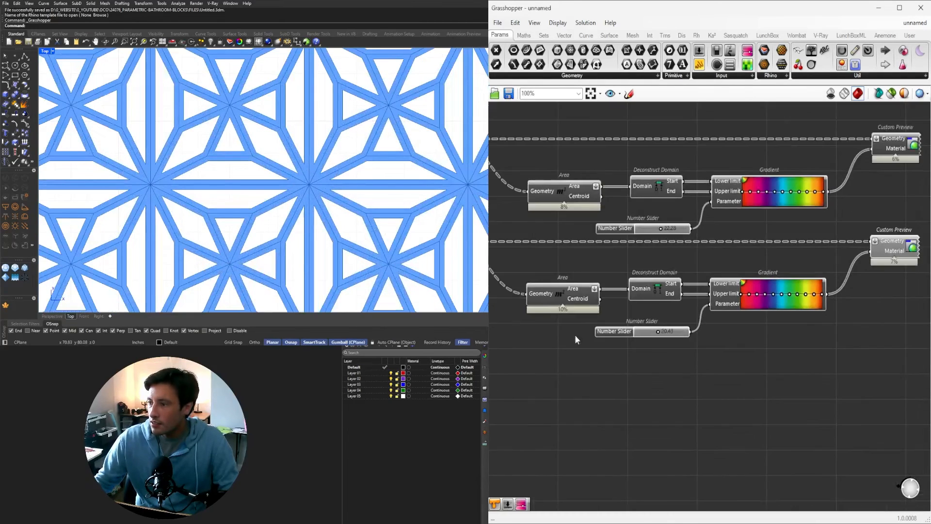
{"action": "right_click_drag", "start_coordinate": [575, 334], "coordinate": [677, 292]}
{"action": "right_click_drag", "start_coordinate": [897, 301], "coordinate": [650, 298]}
{"action": "scroll", "coordinate": [727, 239], "scroll_direction": "up", "scroll_amount": 2}
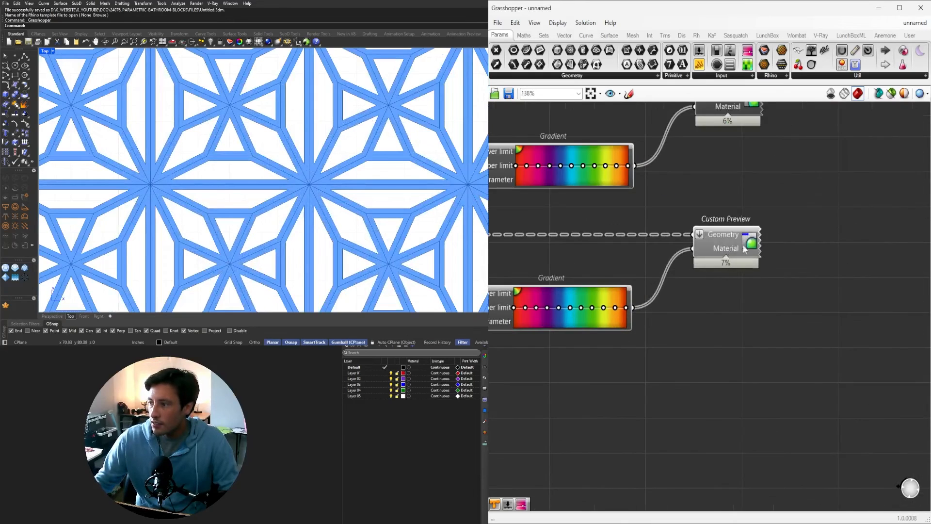
{"action": "left_click", "coordinate": [741, 242]}
{"action": "scroll", "coordinate": [484, 162], "scroll_direction": "down", "scroll_amount": 2}
{"action": "left_click", "coordinate": [659, 354]}
{"action": "scroll", "coordinate": [373, 140], "scroll_direction": "up", "scroll_amount": 2}
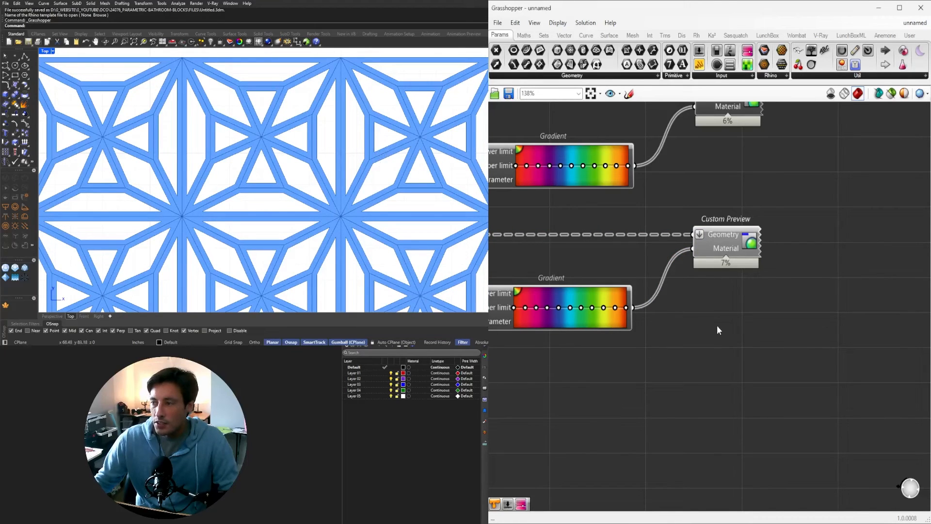
{"action": "scroll", "coordinate": [717, 326], "scroll_direction": "down", "scroll_amount": 6}
{"action": "right_click_drag", "start_coordinate": [669, 314], "coordinate": [804, 327]}
{"action": "scroll", "coordinate": [641, 290], "scroll_direction": "up", "scroll_amount": 2}
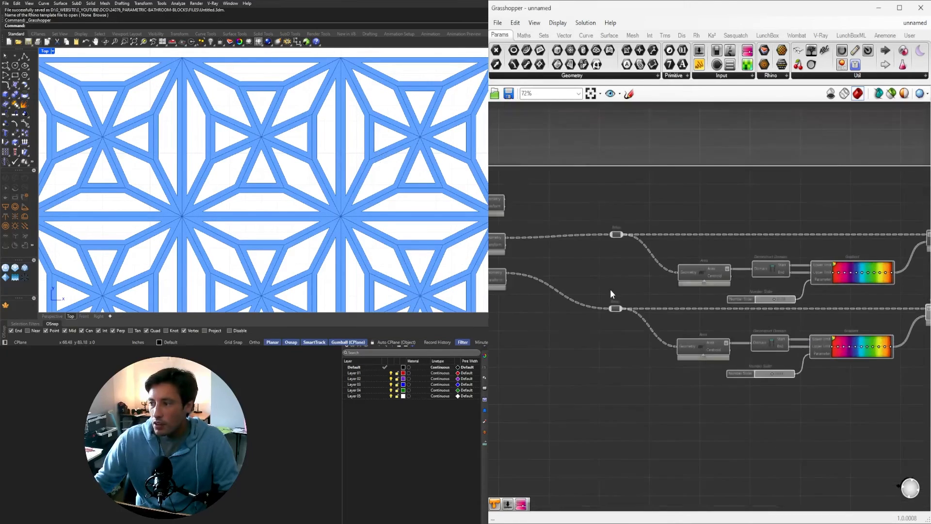
{"action": "right_click_drag", "start_coordinate": [570, 241], "coordinate": [600, 204]}
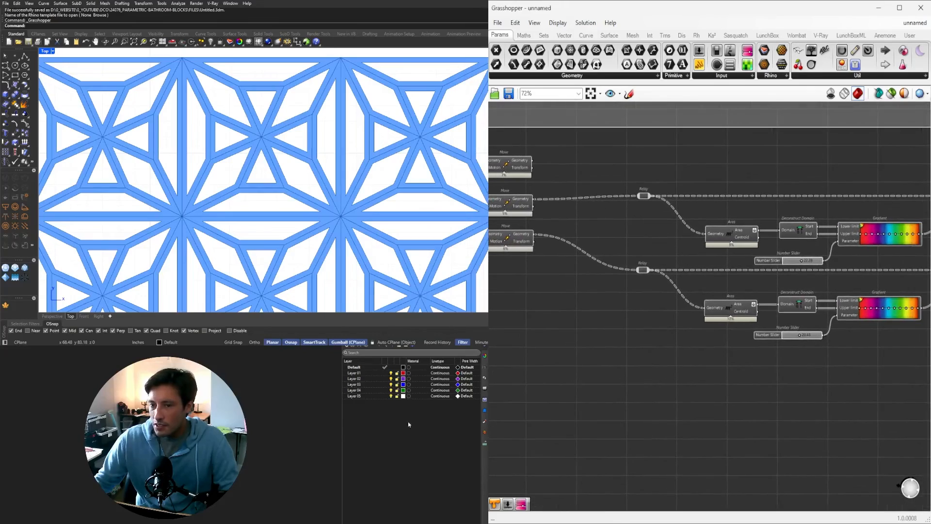
{"action": "scroll", "coordinate": [359, 183], "scroll_direction": "down", "scroll_amount": 5}
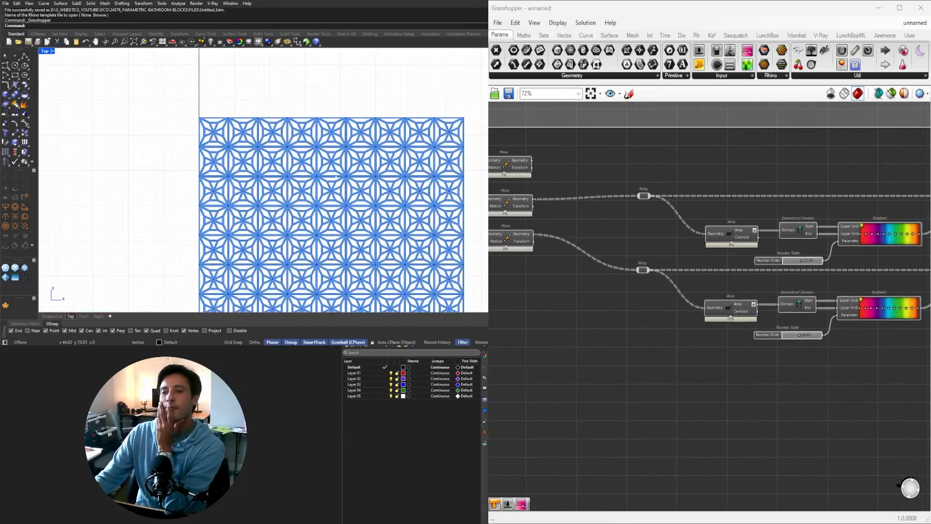
{"action": "scroll", "coordinate": [359, 162], "scroll_direction": "down", "scroll_amount": 1}
{"action": "scroll", "coordinate": [755, 299], "scroll_direction": "down", "scroll_amount": 2}
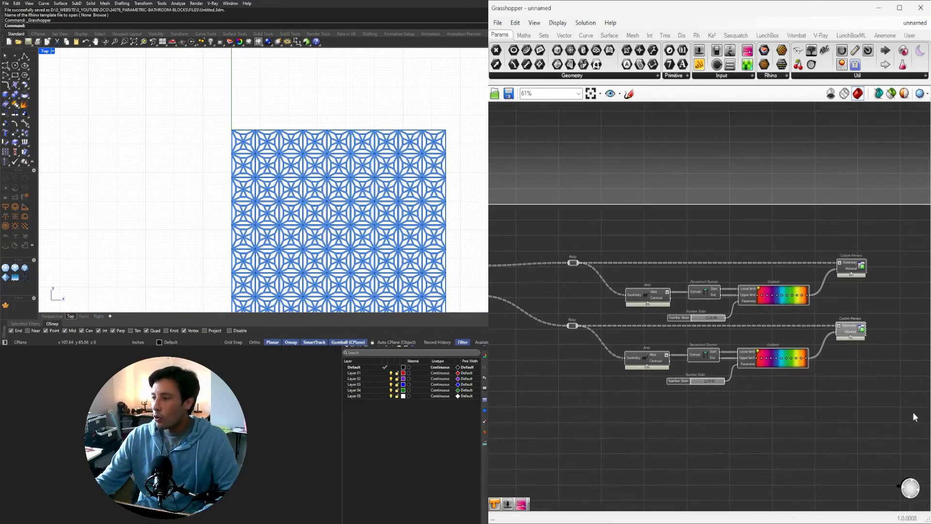
Step: Shift both colouring groups down and place a copy of the upper one above them, fed by the first Move's Geometry
{"action": "left_click_drag", "start_coordinate": [913, 412], "coordinate": [565, 225]}
{"action": "left_click_drag", "start_coordinate": [676, 294], "coordinate": [648, 315]}
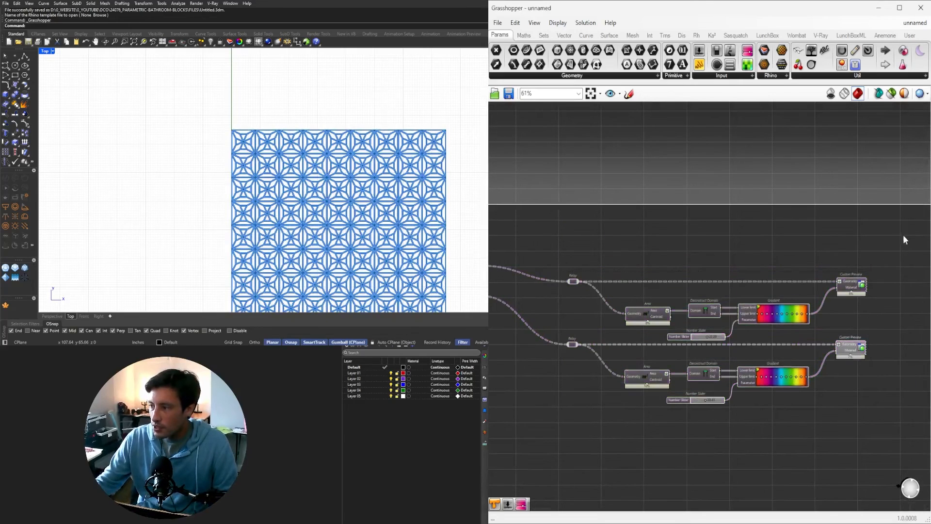
{"action": "left_click_drag", "start_coordinate": [903, 234], "coordinate": [599, 322]}
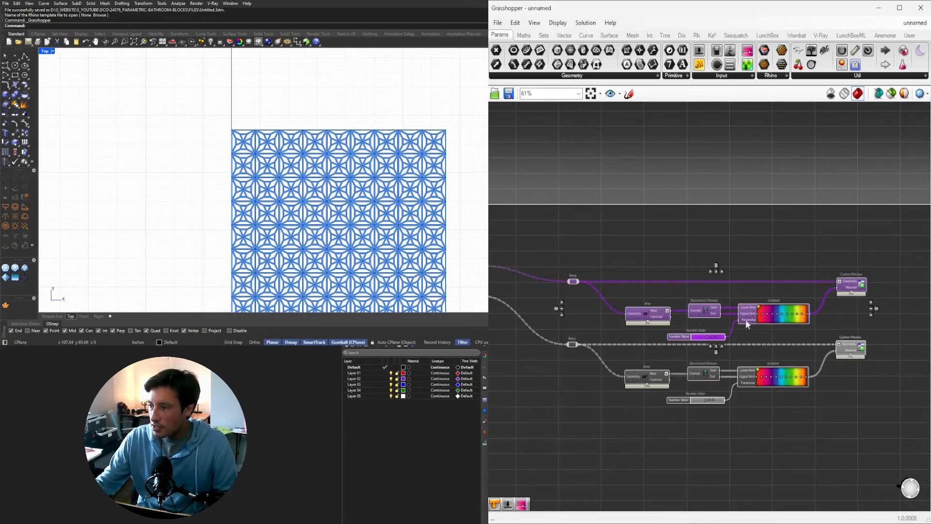
{"action": "left_click_drag", "start_coordinate": [747, 311], "coordinate": [747, 243], "text": "alt"}
{"action": "left_click", "coordinate": [546, 204]}
{"action": "right_click_drag", "start_coordinate": [545, 204], "coordinate": [687, 202]}
{"action": "left_click_drag", "start_coordinate": [705, 209], "coordinate": [708, 209]}
Step: Disable the preview of the second and third Moves' colouring groups
{"action": "right_click_drag", "start_coordinate": [795, 212], "coordinate": [622, 189]}
{"action": "left_click_drag", "start_coordinate": [856, 398], "coordinate": [504, 253]}
{"action": "middle_click", "coordinate": [543, 242]}
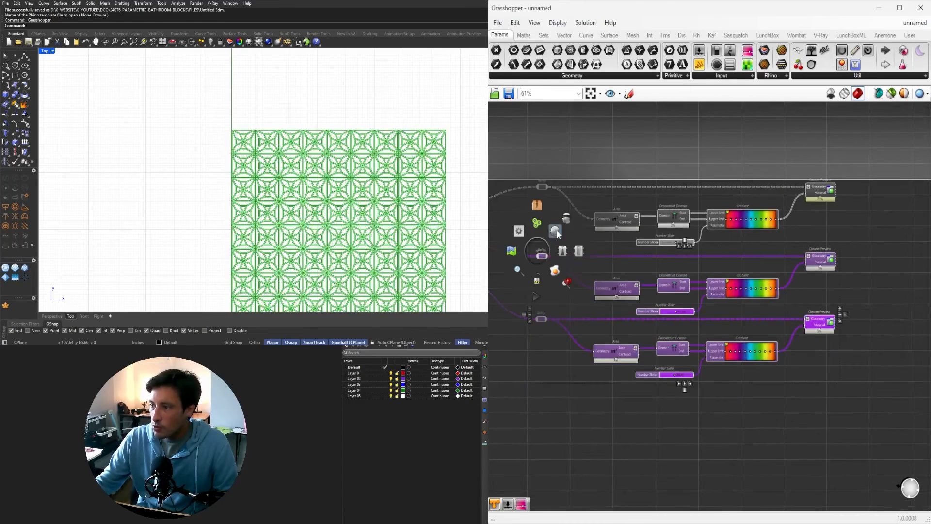
{"action": "left_click", "coordinate": [555, 233]}
{"action": "left_click", "coordinate": [865, 417]}
Step: Shift all three colouring groups down together on the canvas
{"action": "left_click_drag", "start_coordinate": [864, 429], "coordinate": [525, 177]}
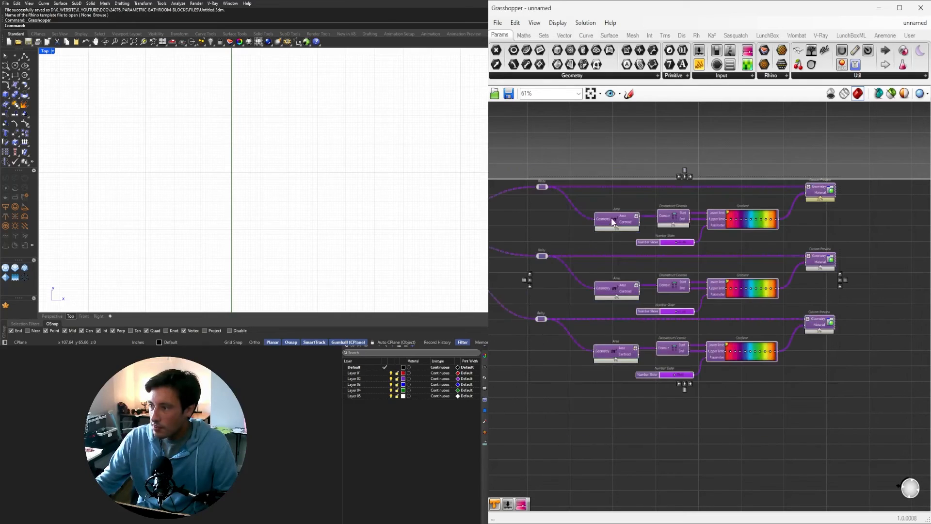
{"action": "left_click_drag", "start_coordinate": [611, 220], "coordinate": [611, 254]}
{"action": "left_click", "coordinate": [673, 181]}
Step: Enable the preview of the first Move's colouring group
{"action": "mouse_move", "coordinate": [874, 177]}
{"action": "left_mouse_down"}
{"action": "mouse_move", "coordinate": [692, 260]}
{"action": "mouse_move", "coordinate": [536, 273]}
{"action": "left_mouse_up"}
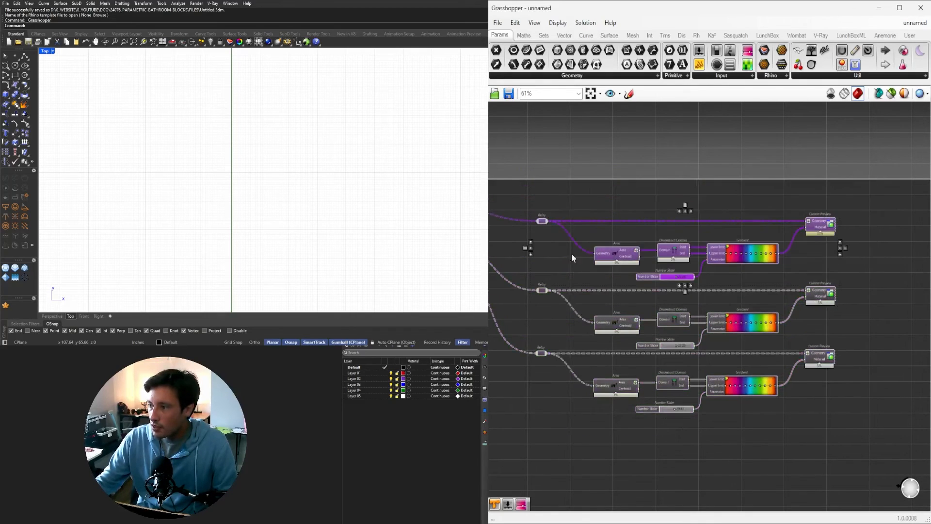
{"action": "middle_click", "coordinate": [625, 198]}
{"action": "left_click", "coordinate": [640, 185]}
{"action": "left_click", "coordinate": [640, 186]}
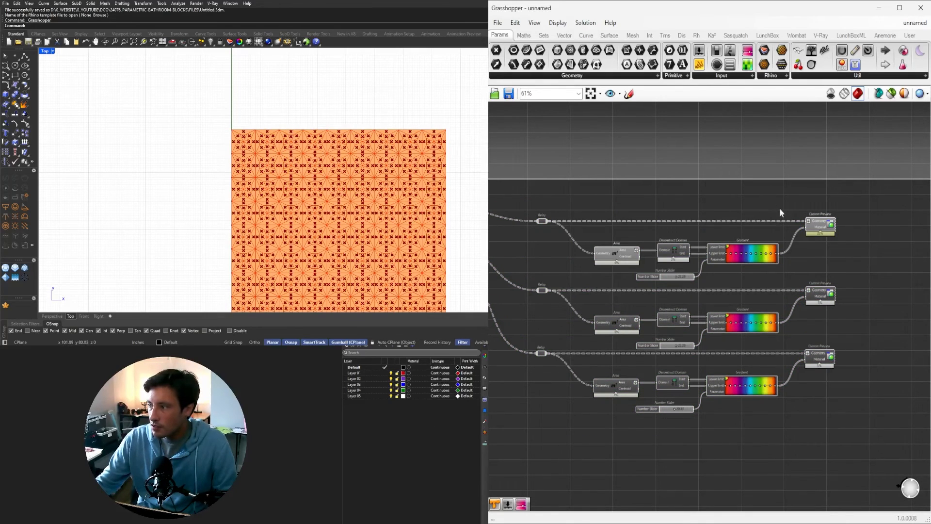
Step: Set the number slider feeding the first Move's Gradient Parameter to 7.80
{"action": "scroll", "coordinate": [675, 276], "scroll_direction": "up", "scroll_amount": 5}
{"action": "left_click_drag", "start_coordinate": [651, 292], "coordinate": [632, 291]}
{"action": "scroll", "coordinate": [796, 284], "scroll_direction": "down", "scroll_amount": 2}
{"action": "scroll", "coordinate": [758, 256], "scroll_direction": "up", "scroll_amount": 1}
{"action": "scroll", "coordinate": [698, 219], "scroll_direction": "down", "scroll_amount": 3}
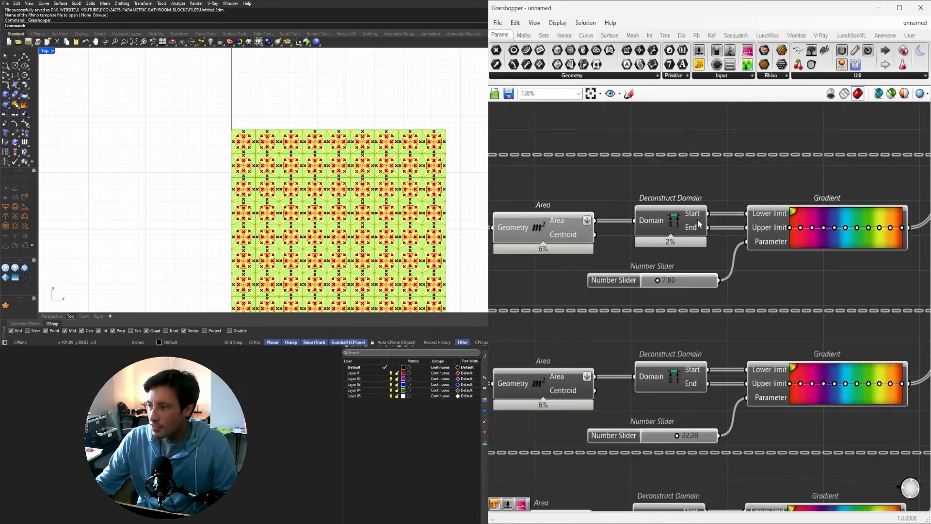
Step: Check the first group's Deconstruct Domain Start and End values and set its number slider's maximum to 12
{"action": "scroll", "coordinate": [697, 219], "scroll_direction": "up", "scroll_amount": 4}
{"action": "mouse_move", "coordinate": [688, 217]}
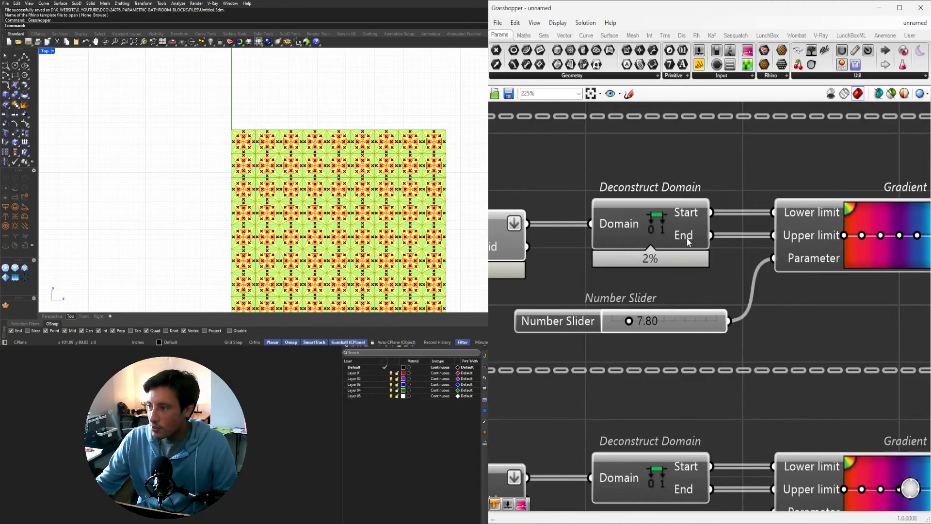
{"action": "mouse_move", "coordinate": [689, 242]}
{"action": "double_click", "coordinate": [558, 320]}
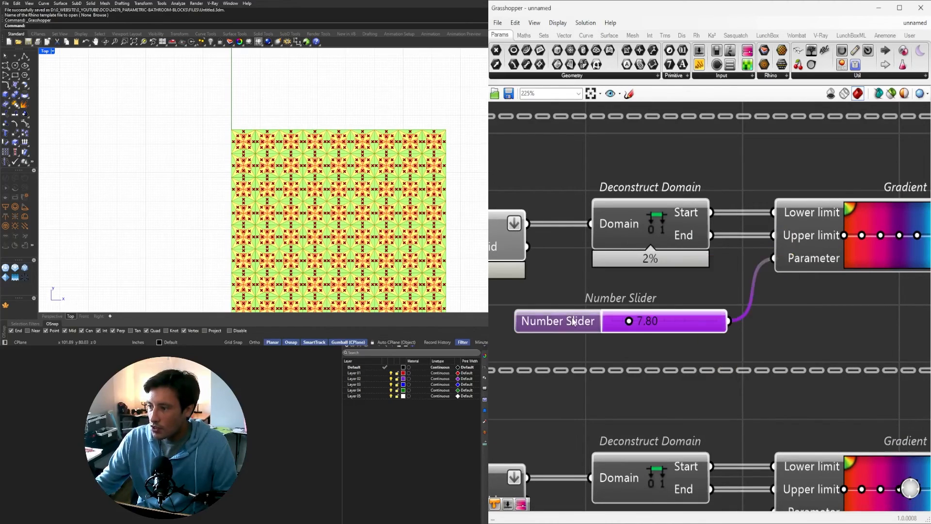
{"action": "double_click", "coordinate": [603, 346]}
{"action": "type", "text": "12"}
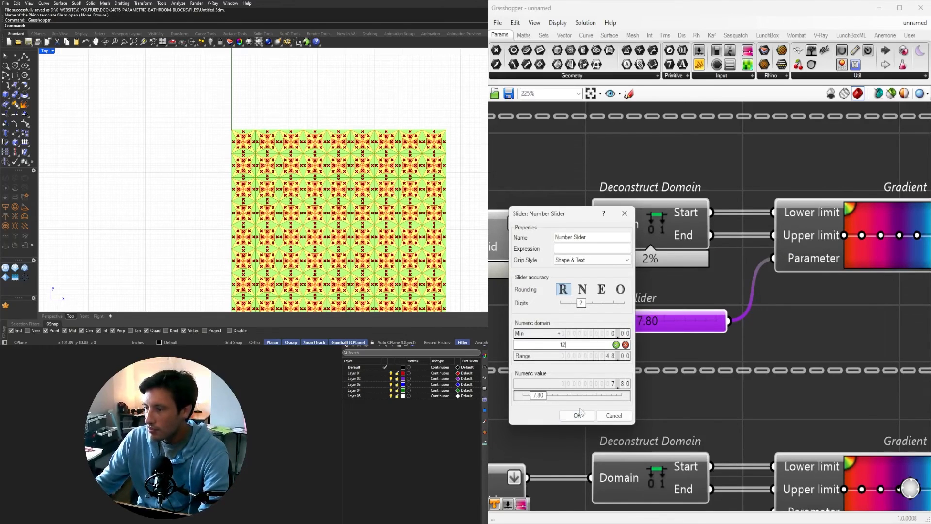
{"action": "left_click", "coordinate": [580, 415]}
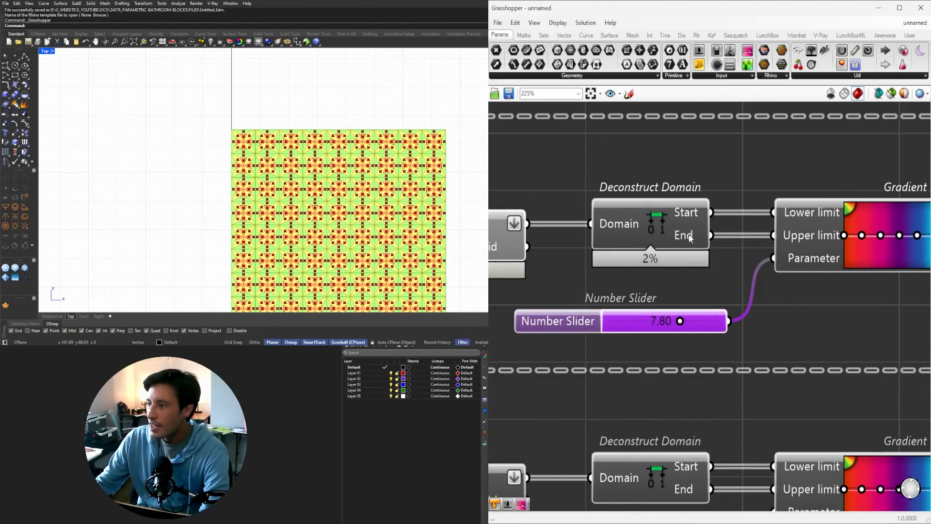
Step: Lower the number slider feeding the first Move's Gradient Parameter to about 6.9
{"action": "scroll", "coordinate": [692, 238], "scroll_direction": "down", "scroll_amount": 5}
{"action": "right_click_drag", "start_coordinate": [677, 257], "coordinate": [574, 225]}
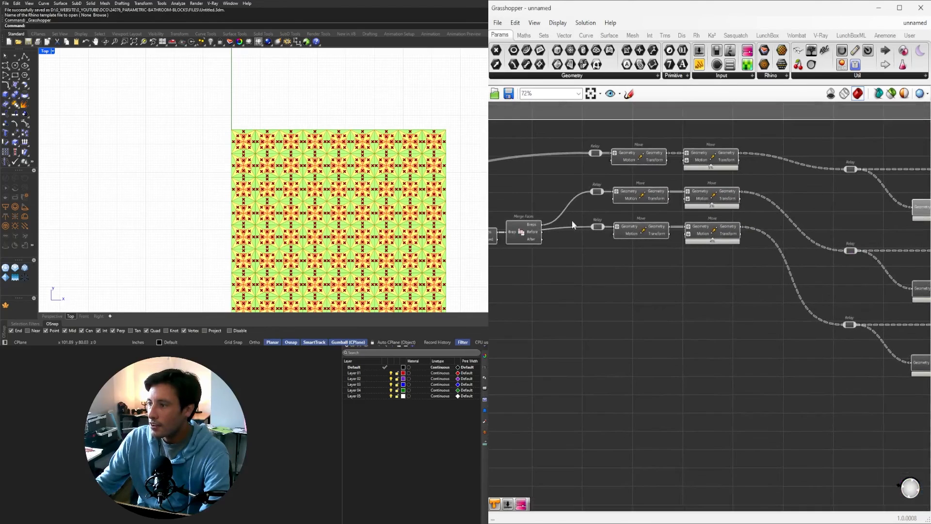
{"action": "right_click_drag", "start_coordinate": [765, 240], "coordinate": [536, 247]}
{"action": "scroll", "coordinate": [739, 235], "scroll_direction": "up", "scroll_amount": 4}
{"action": "right_click_drag", "start_coordinate": [740, 235], "coordinate": [610, 239]}
{"action": "scroll", "coordinate": [609, 240], "scroll_direction": "up", "scroll_amount": 2}
{"action": "right_click_drag", "start_coordinate": [792, 253], "coordinate": [683, 262]}
{"action": "scroll", "coordinate": [684, 261], "scroll_direction": "up", "scroll_amount": 2}
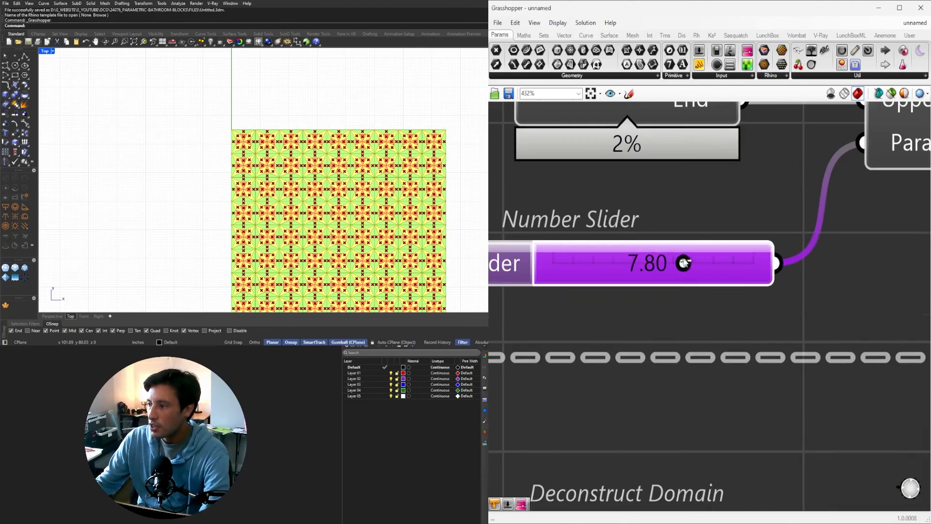
{"action": "mouse_move", "coordinate": [682, 262]}
{"action": "left_mouse_down"}
{"action": "mouse_move", "coordinate": [651, 263]}
{"action": "mouse_move", "coordinate": [694, 263]}
{"action": "mouse_move", "coordinate": [668, 263]}
{"action": "left_mouse_up"}
{"action": "scroll", "coordinate": [671, 264], "scroll_direction": "down", "scroll_amount": 6}
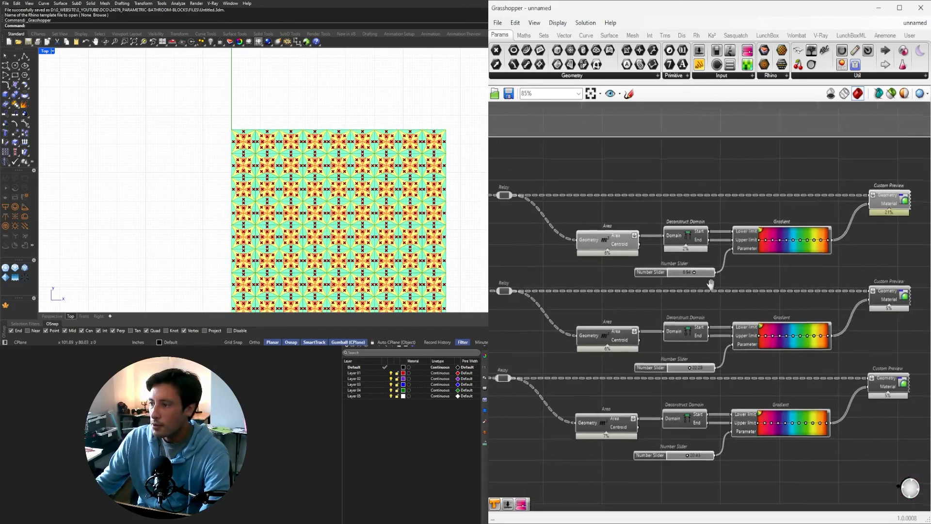
Step: Turn off the preview of the Area, Deconstruct Domain and Gradient components in all three colouring groups
{"action": "right_click_drag", "start_coordinate": [834, 419], "coordinate": [789, 390]}
{"action": "left_click_drag", "start_coordinate": [806, 430], "coordinate": [611, 178]}
{"action": "middle_click", "coordinate": [635, 171]}
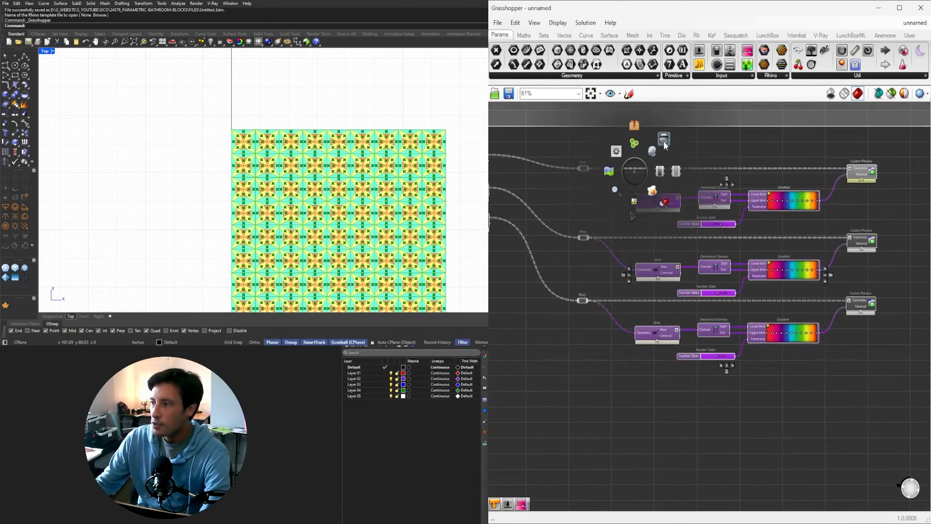
{"action": "left_click", "coordinate": [663, 142]}
{"action": "left_click", "coordinate": [757, 138]}
Step: Shift the three colouring groups, with their relays and Custom Previews, closer to the Move components that feed them
{"action": "scroll", "coordinate": [780, 322], "scroll_direction": "down", "scroll_amount": 2}
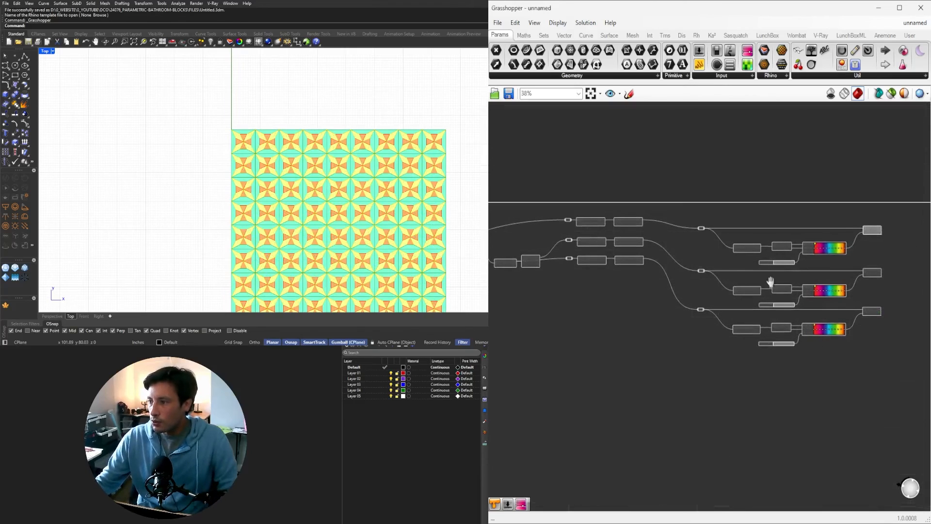
{"action": "scroll", "coordinate": [771, 283], "scroll_direction": "up", "scroll_amount": 2}
{"action": "left_click_drag", "start_coordinate": [897, 399], "coordinate": [662, 236]}
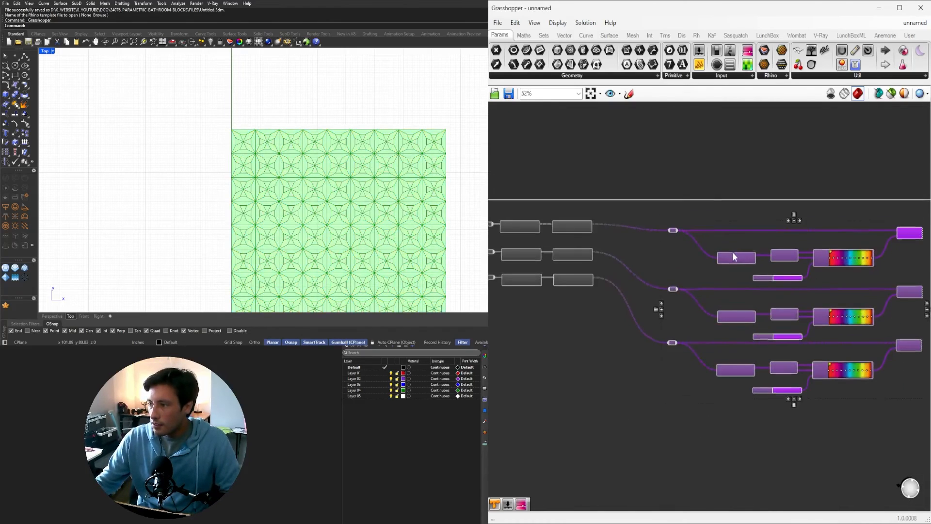
{"action": "scroll", "coordinate": [734, 250], "scroll_direction": "up", "scroll_amount": 2}
{"action": "left_click", "coordinate": [720, 191]}
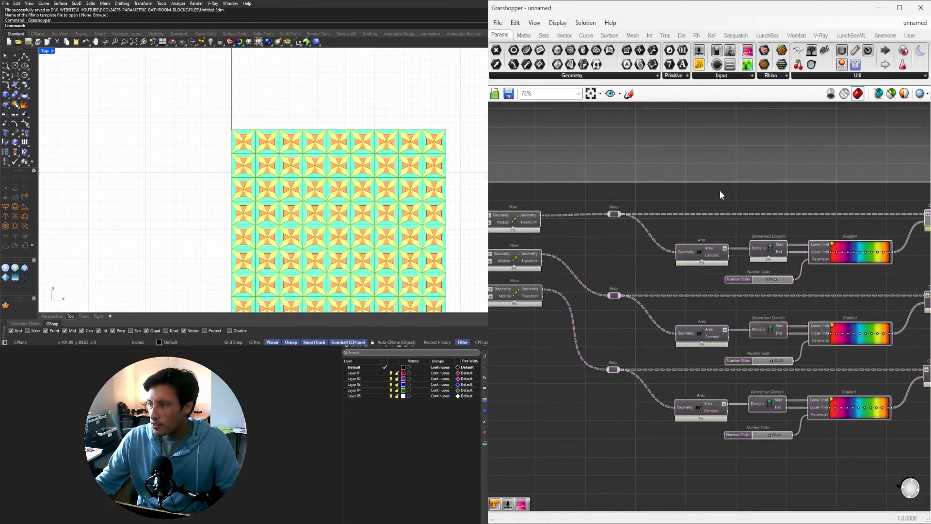
Step: Delete the three relays that sit in front of the first column of Move components
{"action": "scroll", "coordinate": [729, 242], "scroll_direction": "down", "scroll_amount": 4}
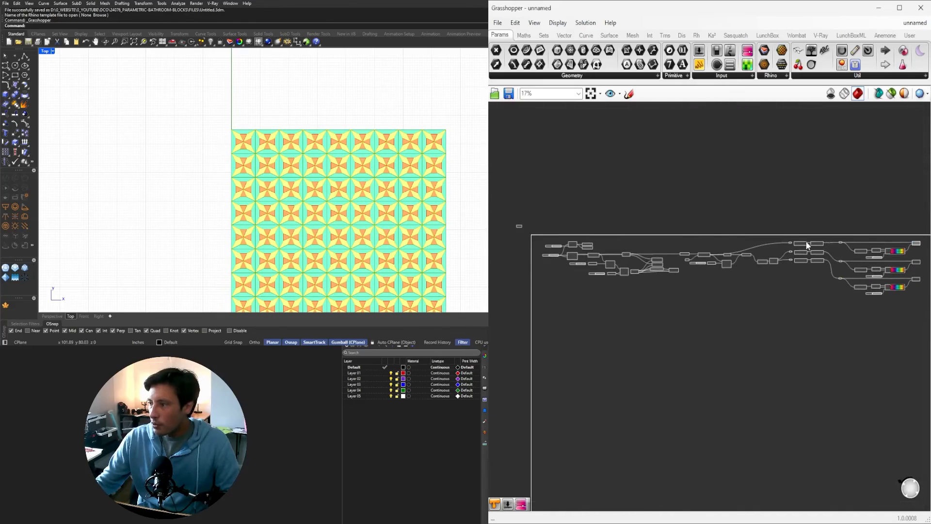
{"action": "scroll", "coordinate": [796, 245], "scroll_direction": "up", "scroll_amount": 4}
{"action": "left_click_drag", "start_coordinate": [745, 220], "coordinate": [775, 335]}
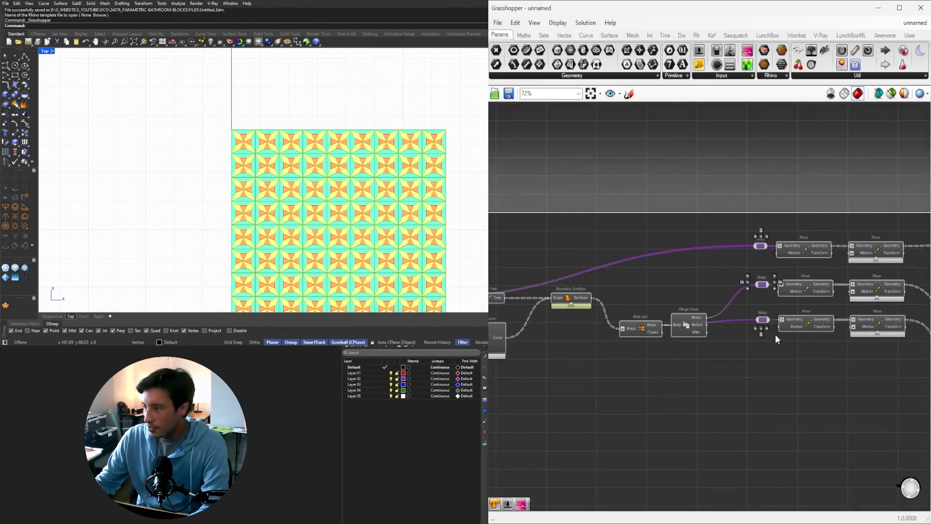
{"action": "key", "text": "Delete"}
Step: Set the wire display of the uppermost Move's Geometry input to Hidden
{"action": "right_click", "coordinate": [790, 245]}
{"action": "mouse_move", "coordinate": [889, 275]}
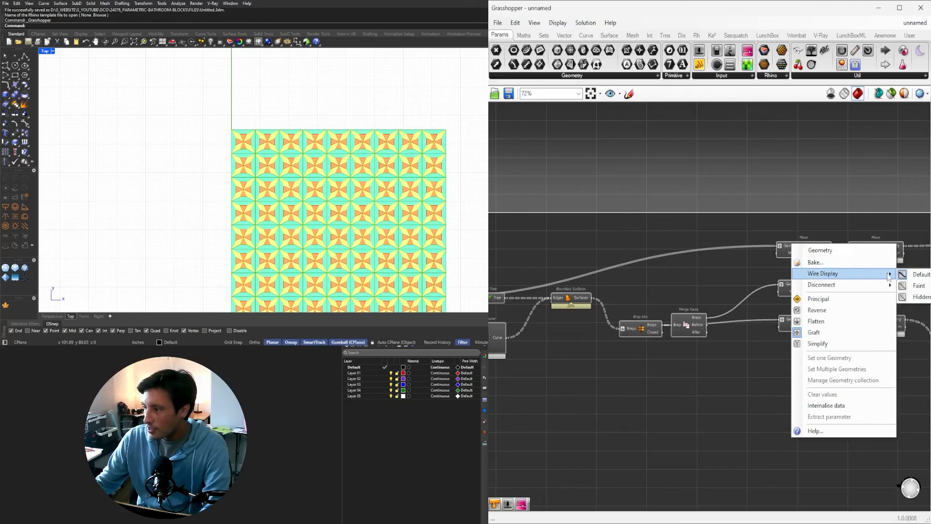
{"action": "left_click", "coordinate": [914, 298]}
Step: Shift all Move components and the colouring groups behind them closer to the Merge Faces component
{"action": "scroll", "coordinate": [821, 304], "scroll_direction": "down", "scroll_amount": 4}
{"action": "left_click_drag", "start_coordinate": [856, 391], "coordinate": [681, 285]}
{"action": "scroll", "coordinate": [662, 286], "scroll_direction": "up", "scroll_amount": 5}
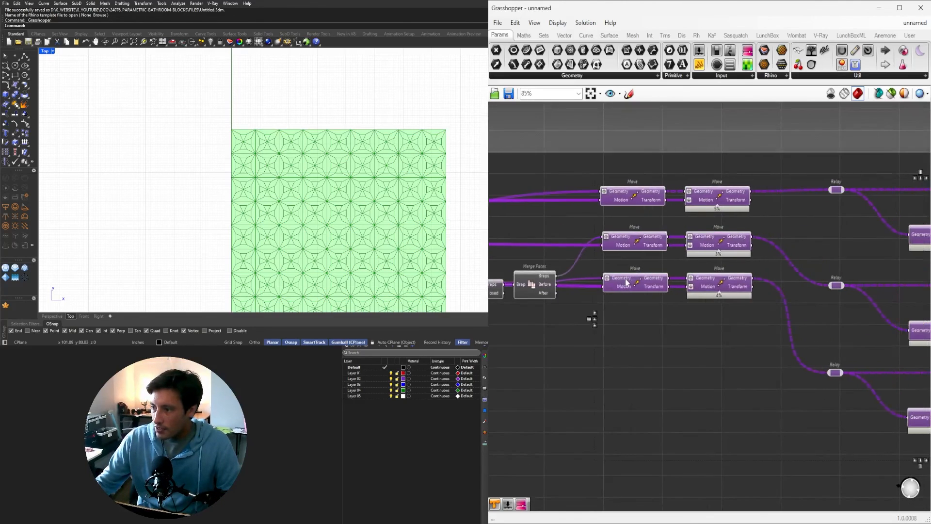
{"action": "left_click", "coordinate": [547, 237]}
Step: Raise the Merge Faces component so it sits level with the second row of Moves, above Brep Join's output
{"action": "scroll", "coordinate": [647, 264], "scroll_direction": "down", "scroll_amount": 3}
{"action": "scroll", "coordinate": [657, 248], "scroll_direction": "up", "scroll_amount": 2}
{"action": "left_click_drag", "start_coordinate": [656, 248], "coordinate": [665, 214]}
{"action": "left_click", "coordinate": [690, 177]}
Step: Align Merge Faces, the Moves and the colouring groups with Brep Join so the lowest row's wire runs straight
{"action": "scroll", "coordinate": [690, 178], "scroll_direction": "down", "scroll_amount": 3}
{"action": "right_click_drag", "start_coordinate": [826, 237], "coordinate": [727, 257]}
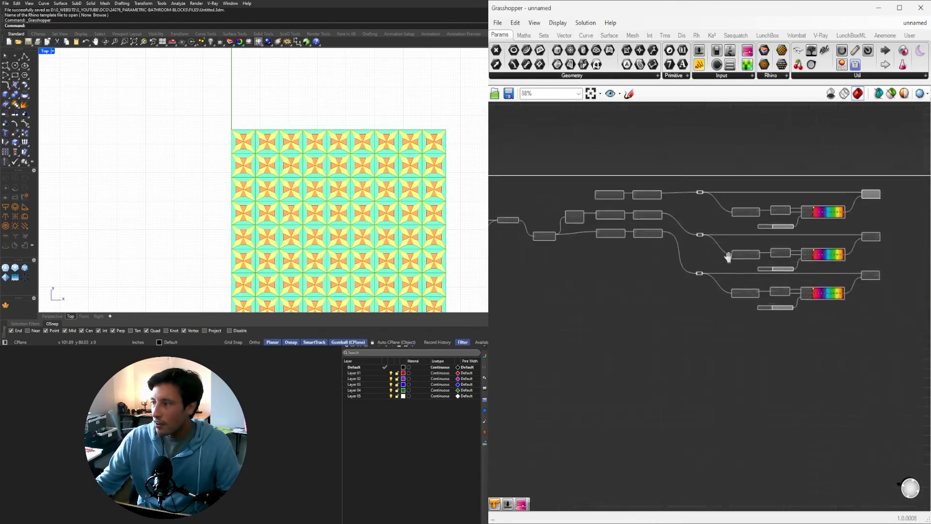
{"action": "scroll", "coordinate": [727, 259], "scroll_direction": "down", "scroll_amount": 2}
{"action": "left_click_drag", "start_coordinate": [883, 351], "coordinate": [628, 202]}
{"action": "scroll", "coordinate": [644, 249], "scroll_direction": "up", "scroll_amount": 6}
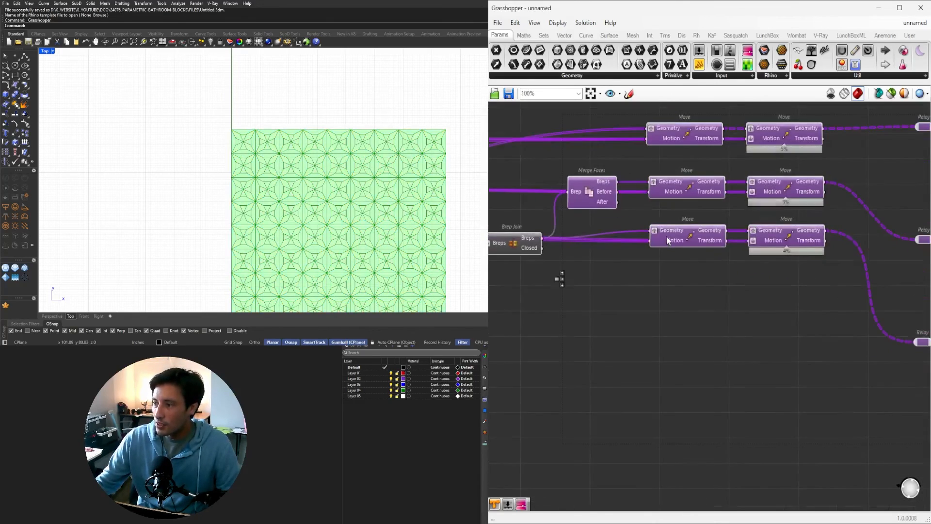
{"action": "left_click_drag", "start_coordinate": [662, 243], "coordinate": [660, 245]}
{"action": "left_click", "coordinate": [631, 216]}
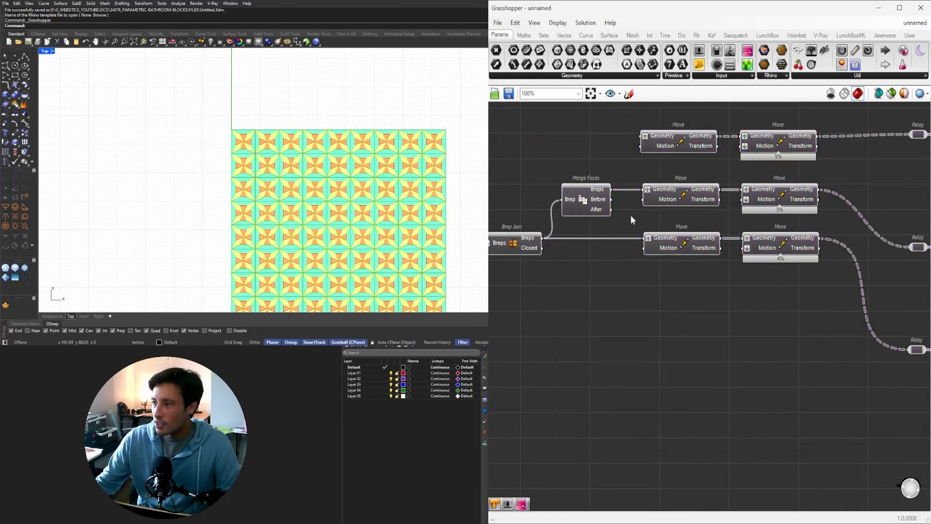
{"action": "left_click_drag", "start_coordinate": [599, 200], "coordinate": [604, 201]}
Step: Shift Brep Join and everything downstream of it closer to Boundary Surfaces, in line with its output
{"action": "scroll", "coordinate": [730, 290], "scroll_direction": "down", "scroll_amount": 8}
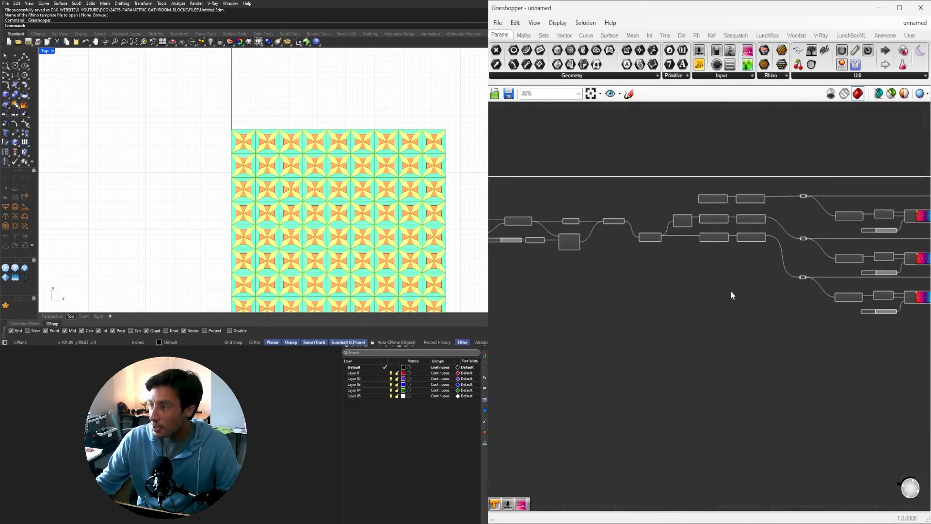
{"action": "left_click_drag", "start_coordinate": [855, 359], "coordinate": [696, 222]}
{"action": "scroll", "coordinate": [696, 249], "scroll_direction": "up", "scroll_amount": 6}
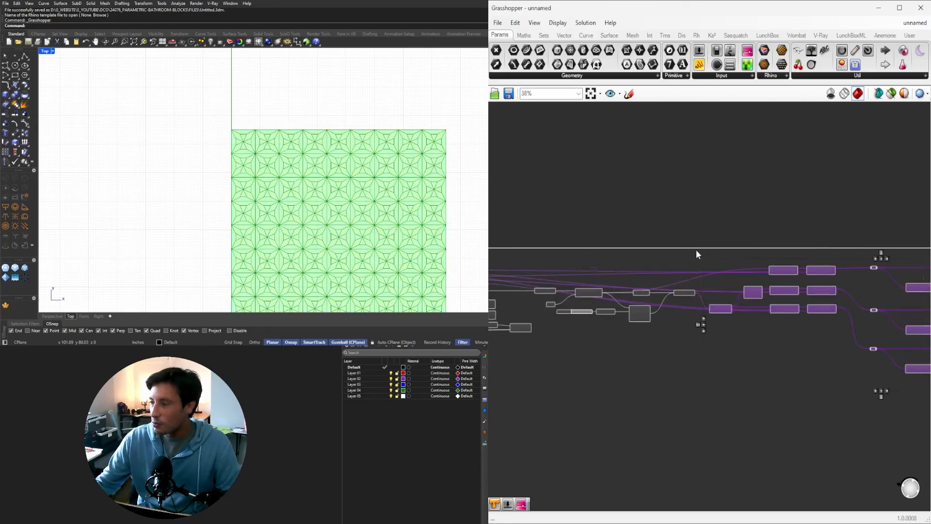
{"action": "left_click_drag", "start_coordinate": [722, 304], "coordinate": [718, 304]}
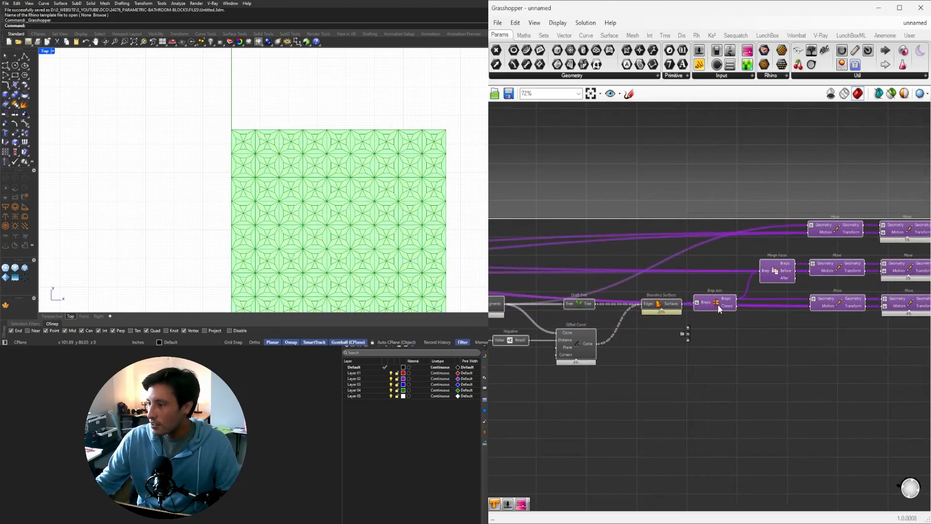
{"action": "left_click", "coordinate": [720, 291]}
Step: Shift Boundary Surfaces and everything downstream of it closer to the Graft Tree component
{"action": "scroll", "coordinate": [720, 296], "scroll_direction": "down", "scroll_amount": 5}
{"action": "right_click_drag", "start_coordinate": [916, 381], "coordinate": [795, 357]}
{"action": "left_click_drag", "start_coordinate": [875, 383], "coordinate": [596, 246]}
{"action": "scroll", "coordinate": [591, 289], "scroll_direction": "up", "scroll_amount": 4}
{"action": "left_click_drag", "start_coordinate": [618, 286], "coordinate": [612, 285]}
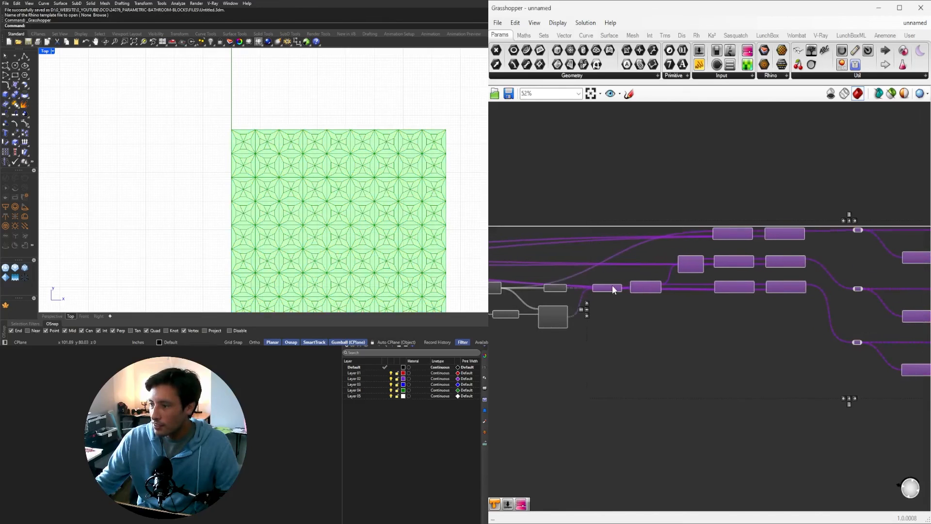
{"action": "left_click", "coordinate": [614, 266]}
Step: Shift Graft Tree, Offset Curve and everything downstream of them slightly closer to Surface Split
{"action": "scroll", "coordinate": [614, 275], "scroll_direction": "down", "scroll_amount": 4}
{"action": "left_click_drag", "start_coordinate": [883, 390], "coordinate": [596, 218]}
{"action": "scroll", "coordinate": [606, 317], "scroll_direction": "up", "scroll_amount": 5}
{"action": "left_click", "coordinate": [609, 258]}
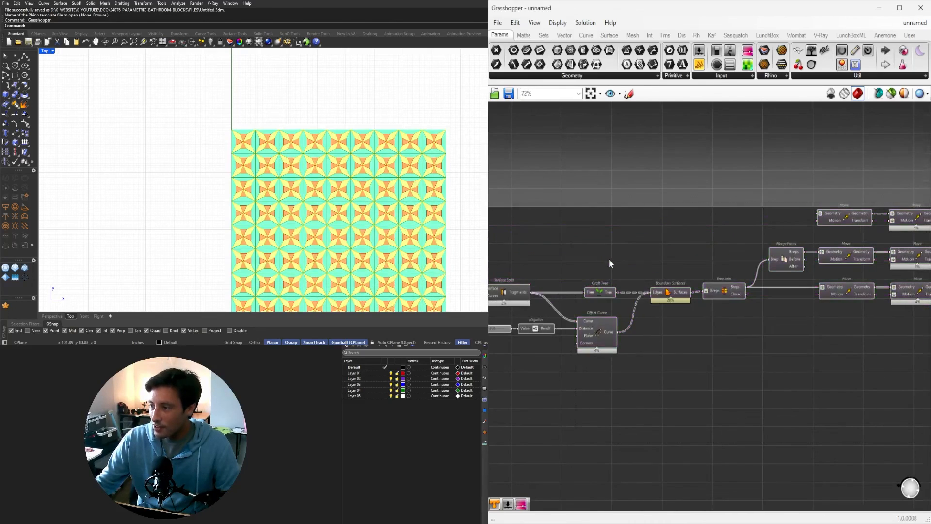
Step: Move the whole tile definition slightly down, away from the canvas's upper border
{"action": "scroll", "coordinate": [668, 348], "scroll_direction": "down", "scroll_amount": 6}
{"action": "left_click_drag", "start_coordinate": [848, 376], "coordinate": [534, 262]}
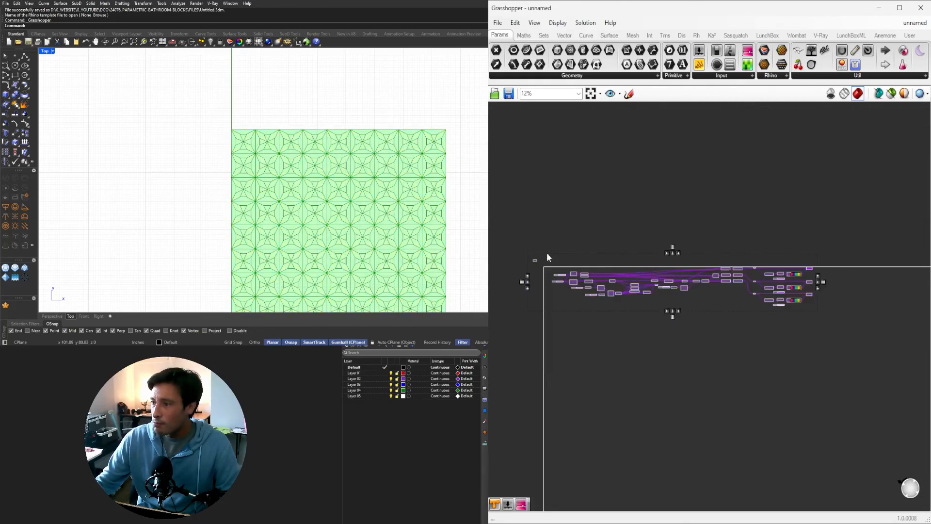
{"action": "scroll", "coordinate": [661, 276], "scroll_direction": "up", "scroll_amount": 3}
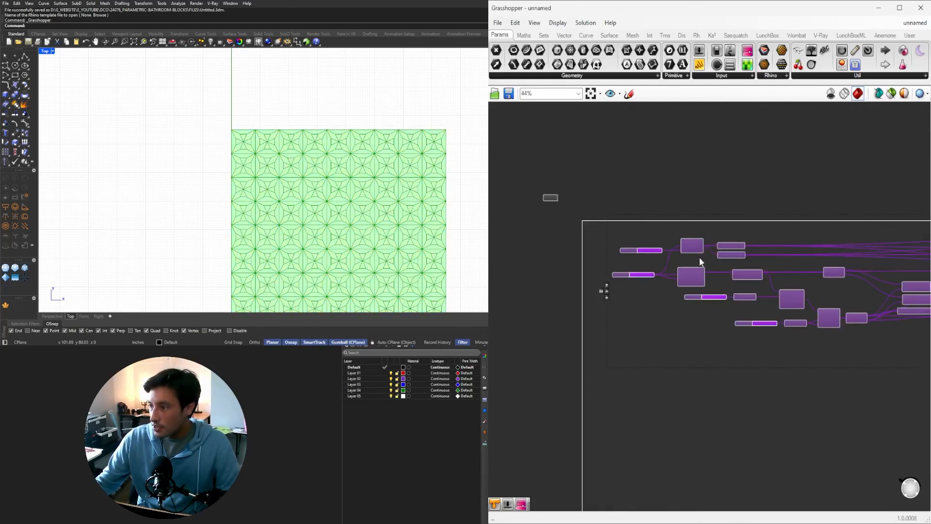
{"action": "left_click", "coordinate": [701, 233]}
Step: Align the number slider feeding the Series Count with the slider below it that feeds the Rectangle
{"action": "scroll", "coordinate": [626, 259], "scroll_direction": "up", "scroll_amount": 5}
{"action": "left_click_drag", "start_coordinate": [624, 256], "coordinate": [610, 256]}
{"action": "left_click", "coordinate": [624, 231]}
Step: Reposition the Line component fed by the Average's arithmetic mean slightly lower and closer to the Average
{"action": "right_click_drag", "start_coordinate": [874, 270], "coordinate": [699, 261]}
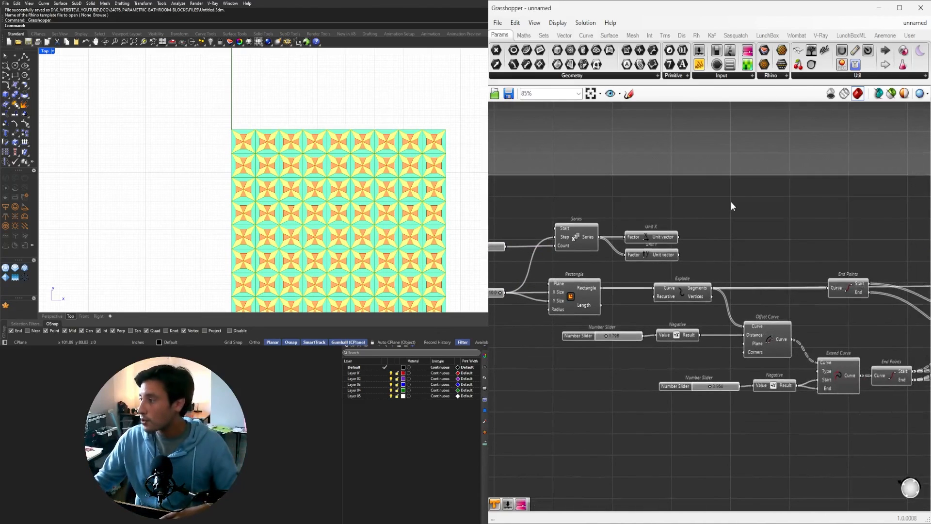
{"action": "scroll", "coordinate": [731, 202], "scroll_direction": "down", "scroll_amount": 4}
{"action": "scroll", "coordinate": [800, 304], "scroll_direction": "up", "scroll_amount": 3}
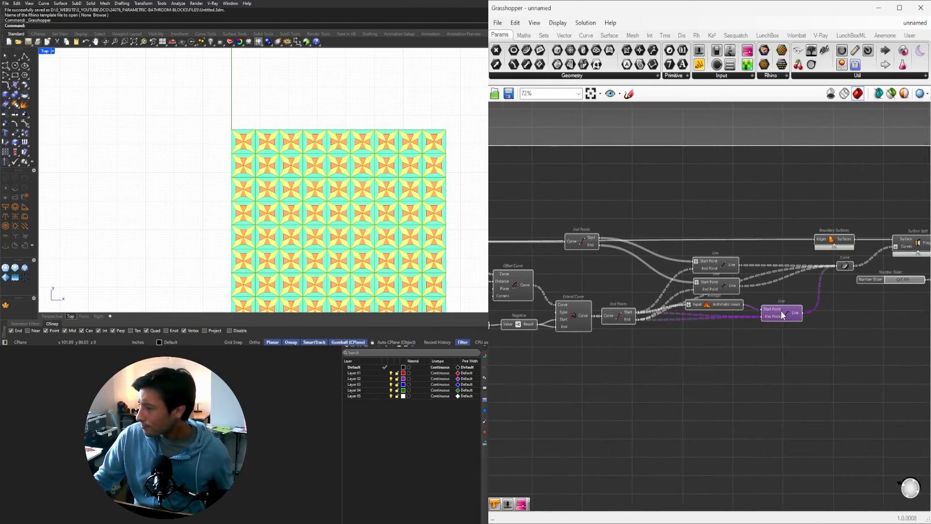
{"action": "left_click_drag", "start_coordinate": [782, 316], "coordinate": [773, 313]}
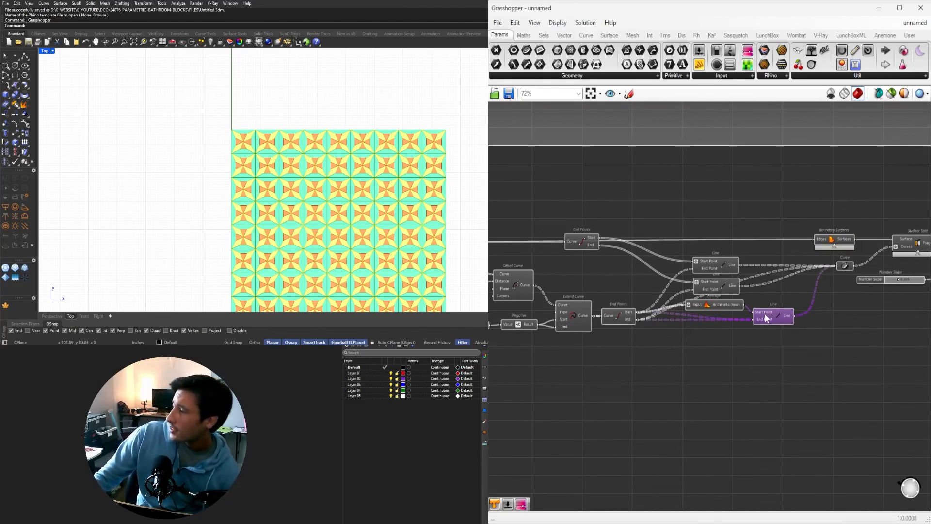
Step: Lower the entire definition further so its uppermost components clear the canvas border
{"action": "scroll", "coordinate": [854, 366], "scroll_direction": "down", "scroll_amount": 6}
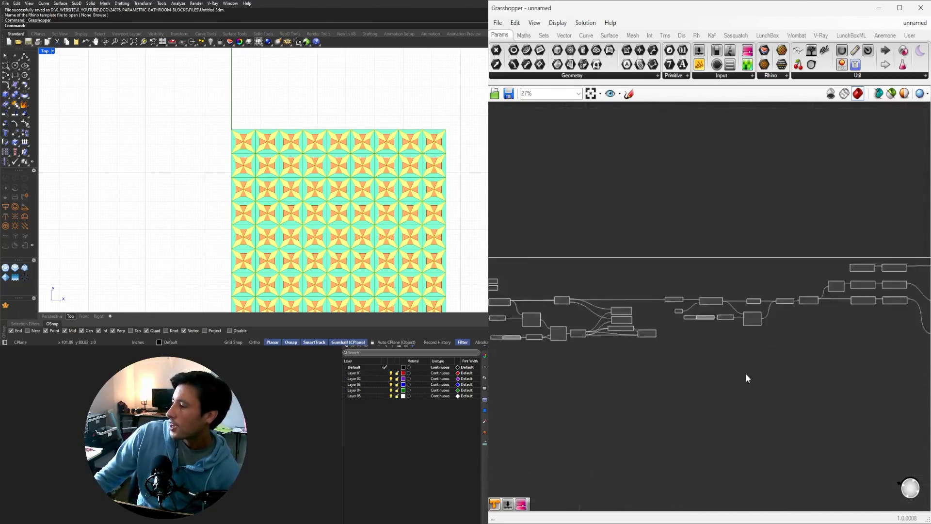
{"action": "scroll", "coordinate": [751, 336], "scroll_direction": "down", "scroll_amount": 1}
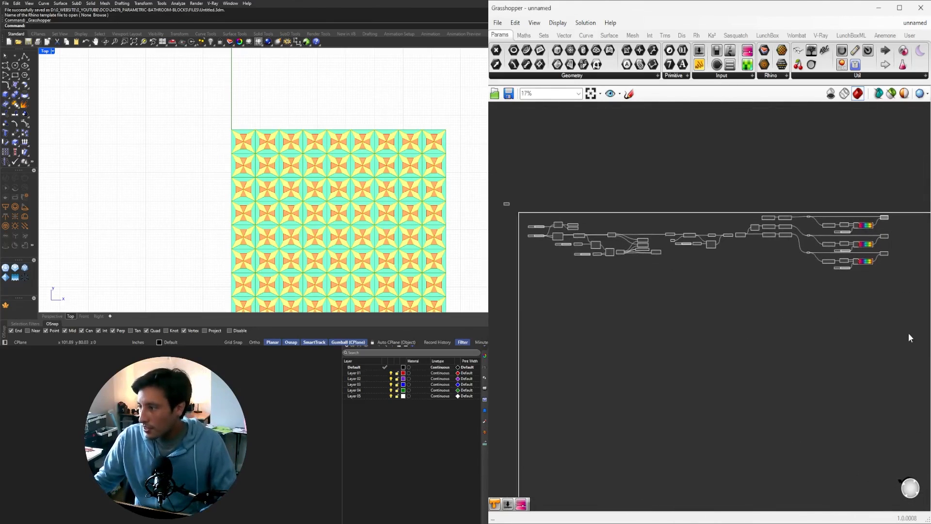
{"action": "left_click_drag", "start_coordinate": [911, 334], "coordinate": [558, 230]}
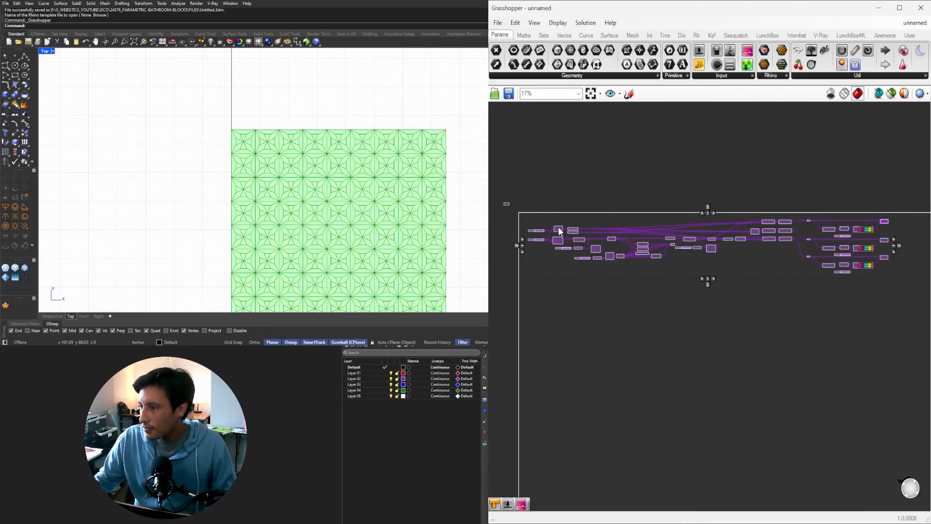
{"action": "left_click", "coordinate": [569, 216]}
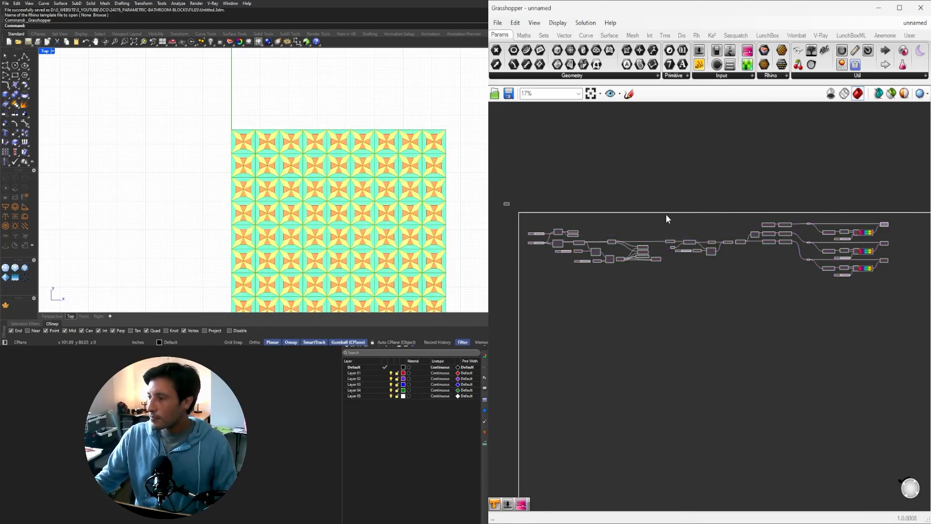